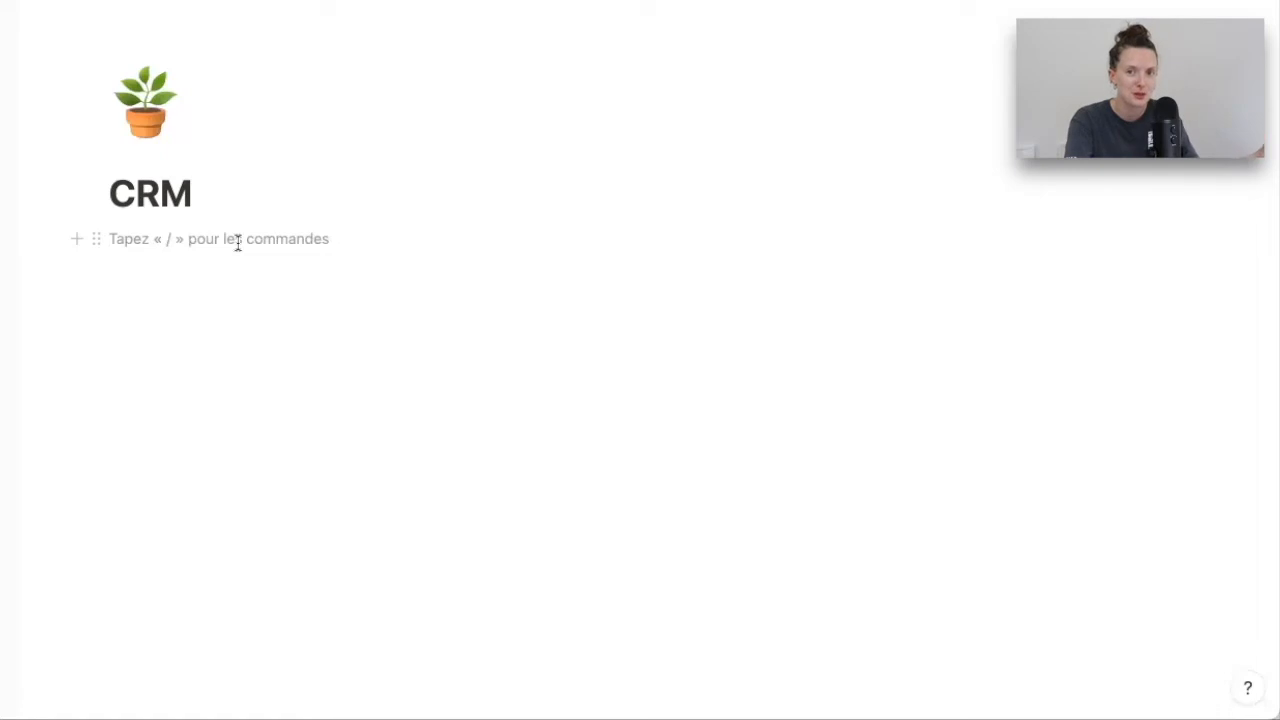
Step: Insert a gallery view on the CRM page using a new database named CRM YouTube
text(/gal)
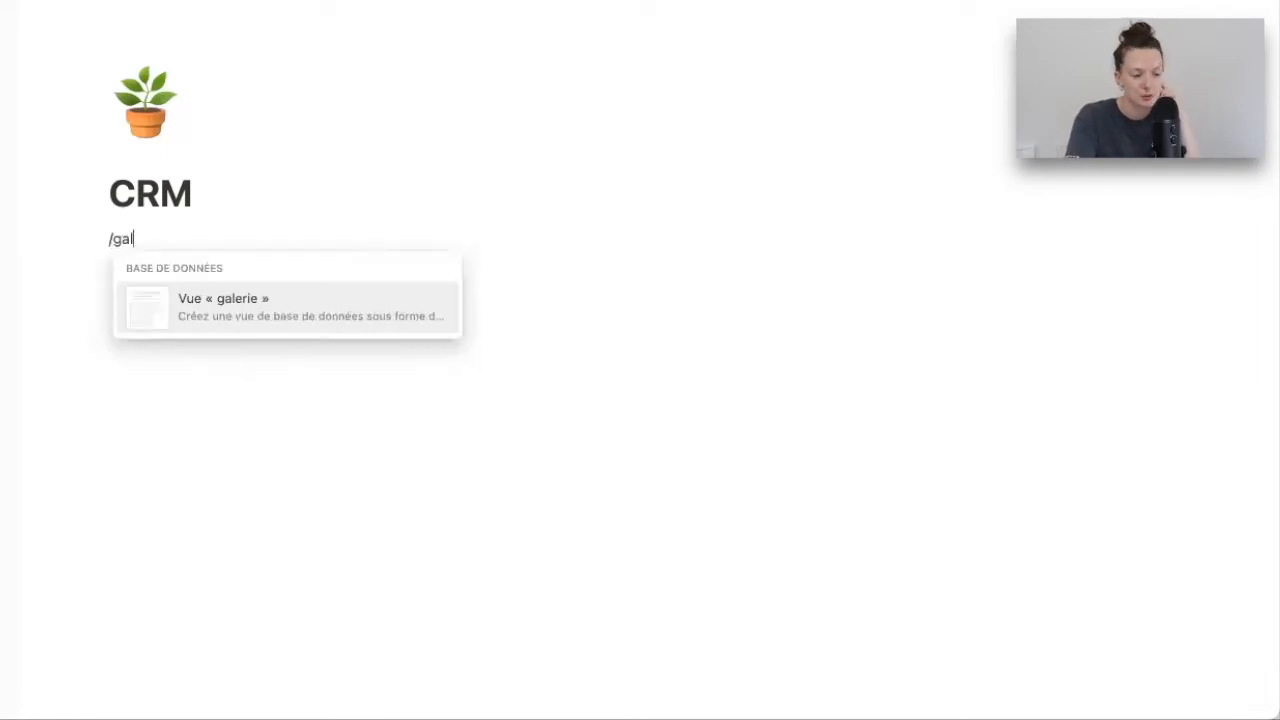
key(Return)
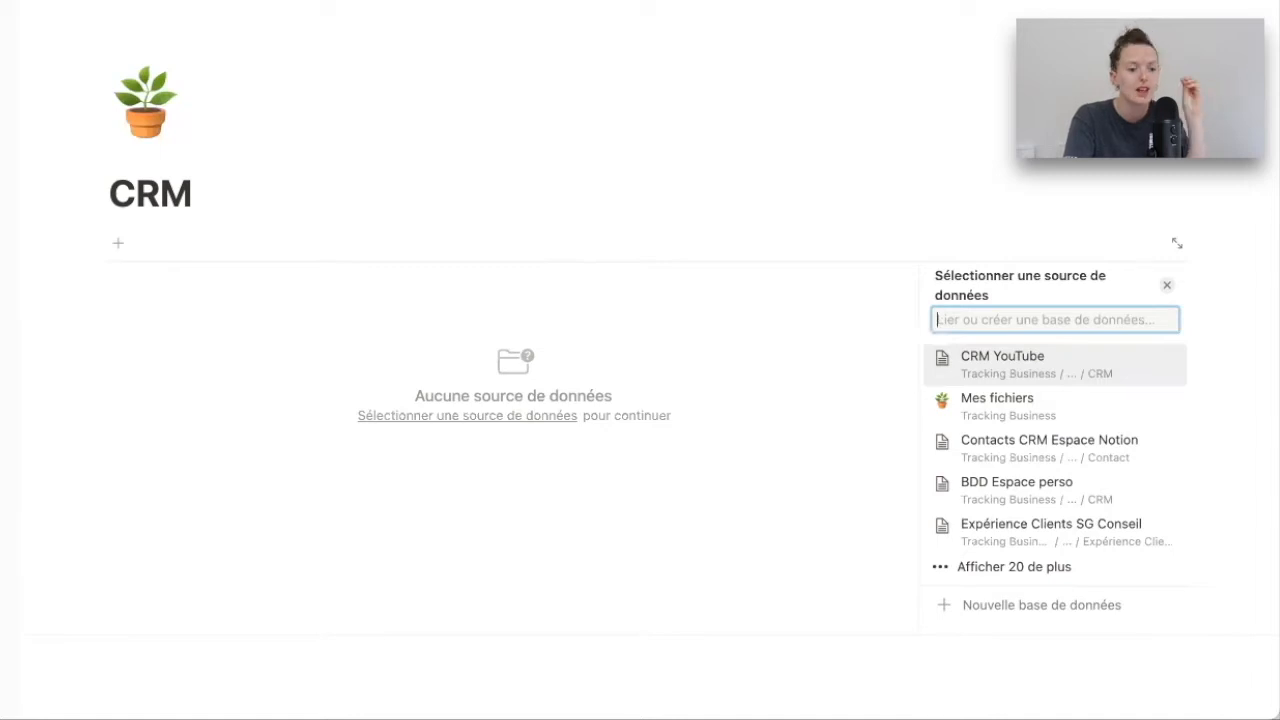
click(982, 610)
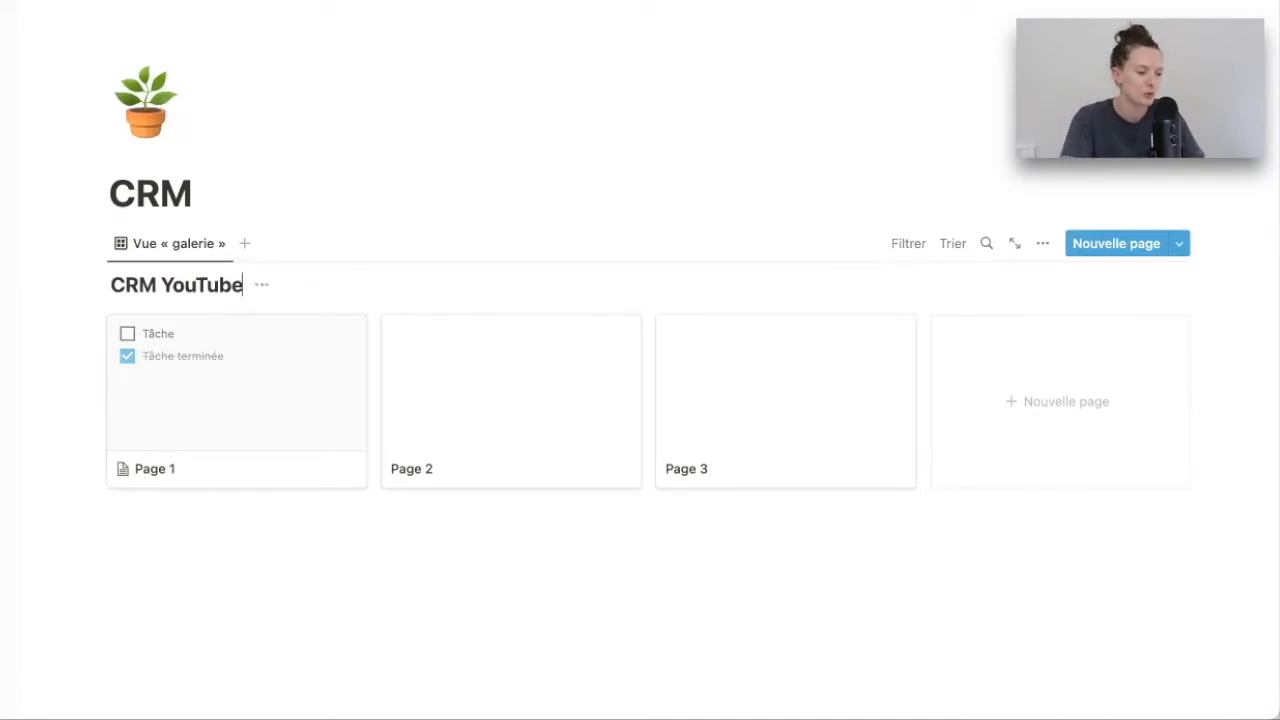
Step: Delete the three sample pages from the CRM YouTube gallery
drag(51, 375, 806, 400)
key(Delete)
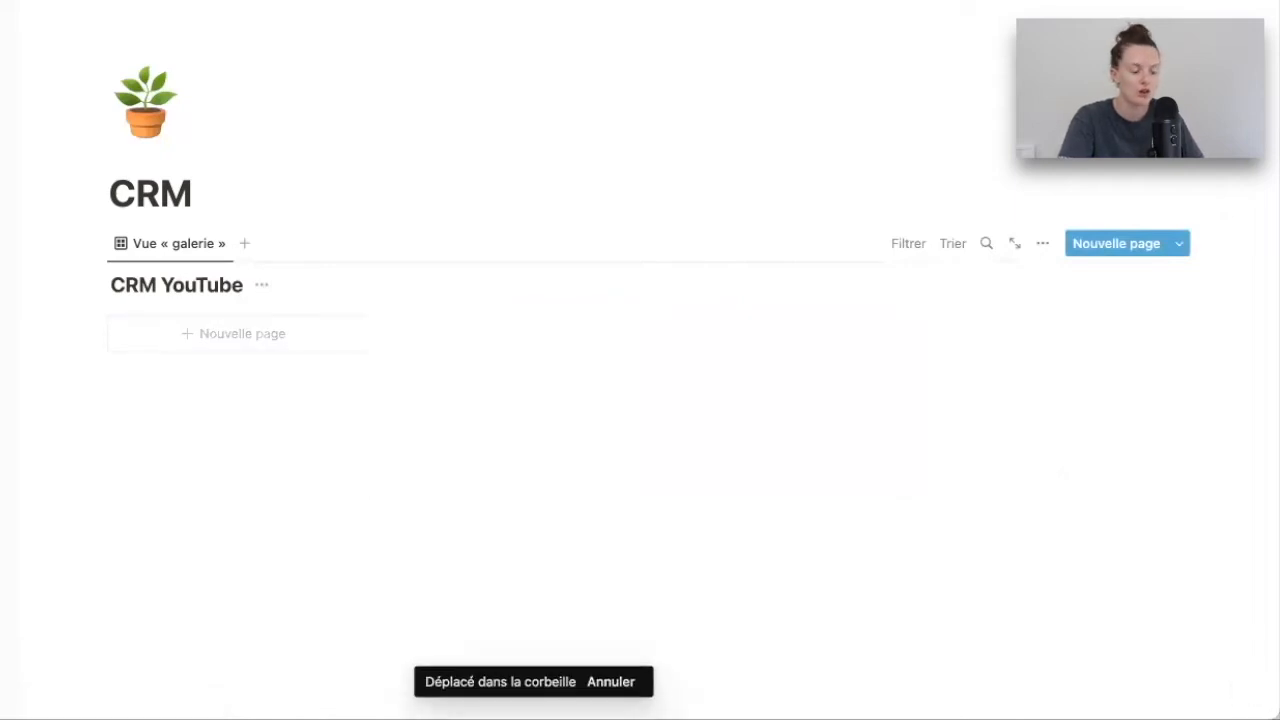
click(261, 286)
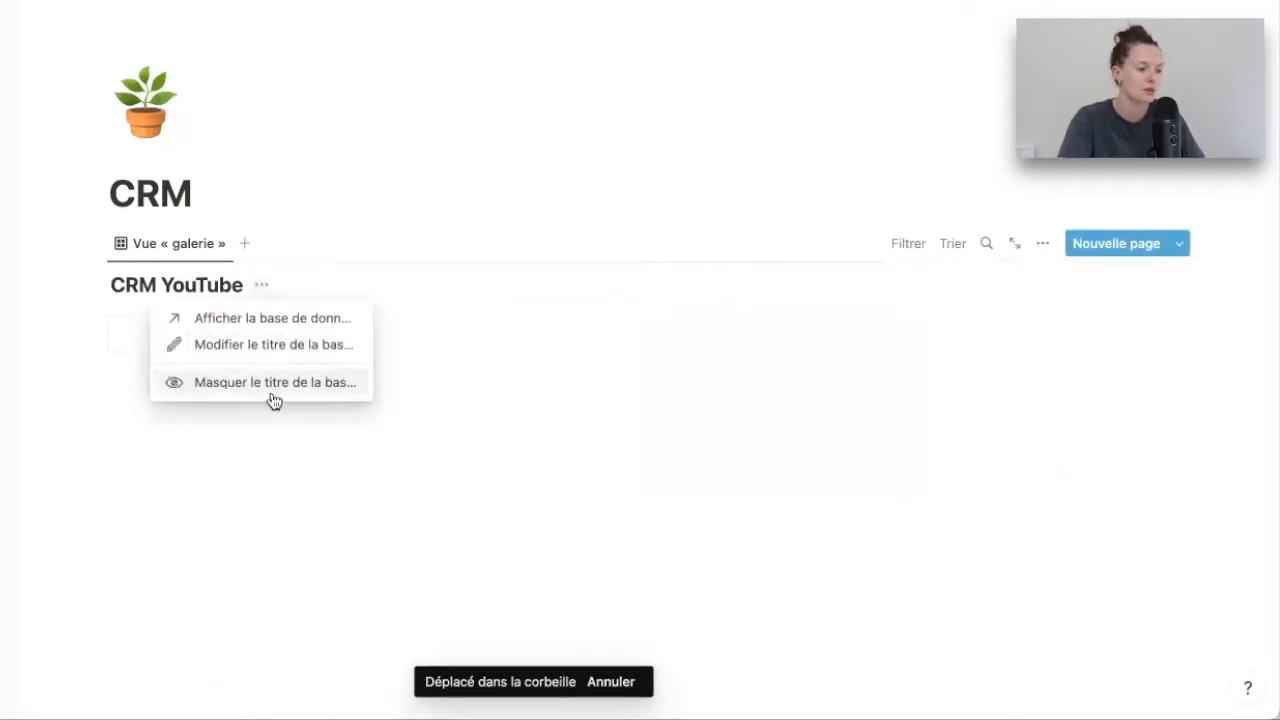
click(64, 302)
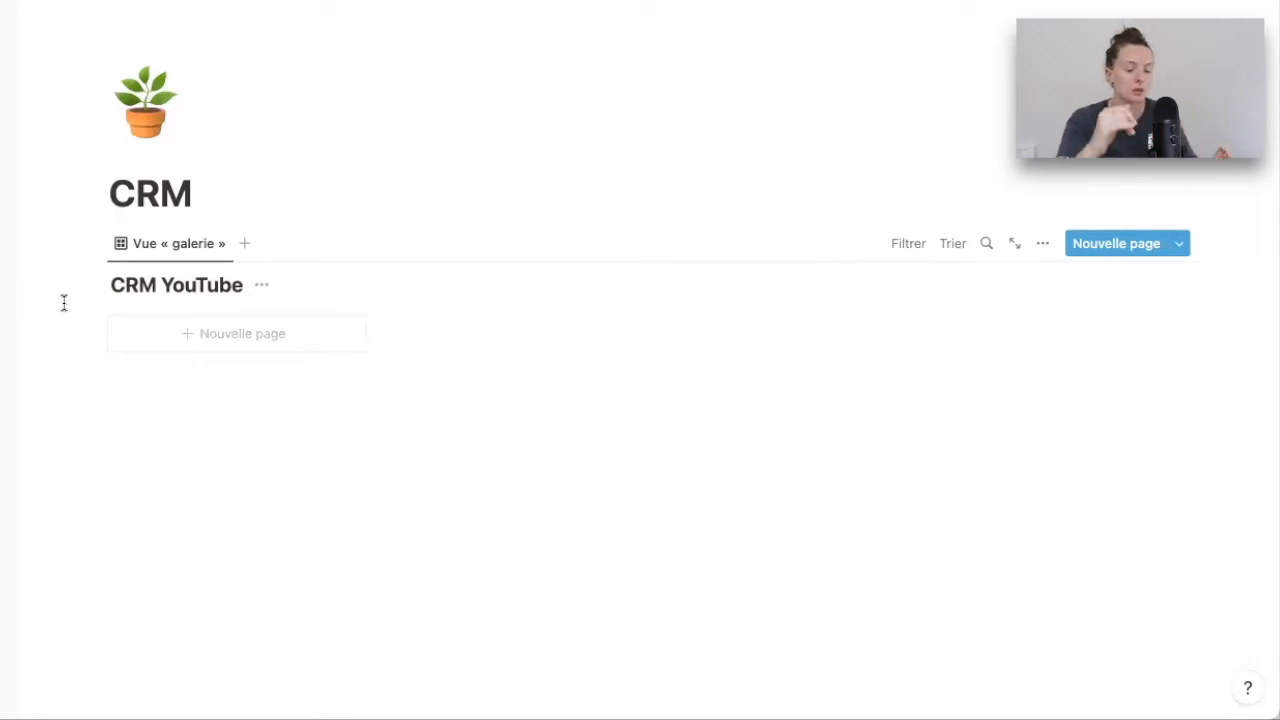
Step: Create a new page in the gallery and delete its Date de création and Étiquettes properties
click(251, 354)
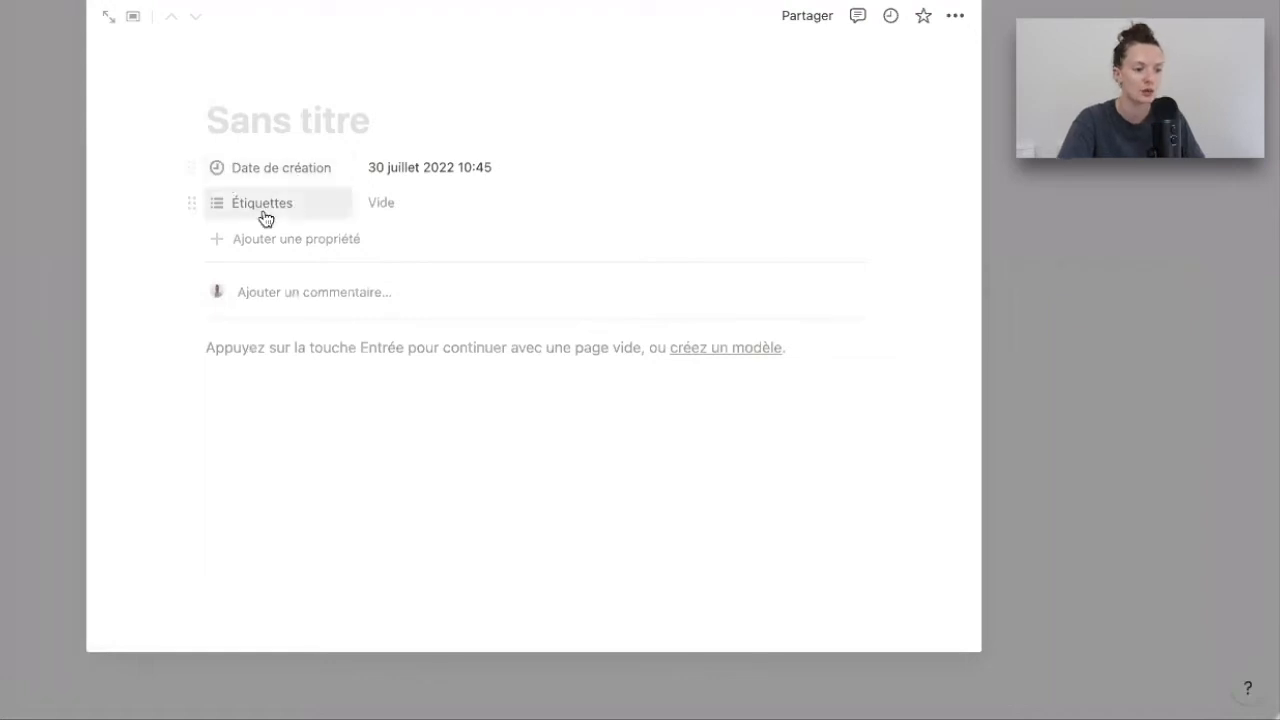
click(191, 168)
click(290, 318)
click(551, 348)
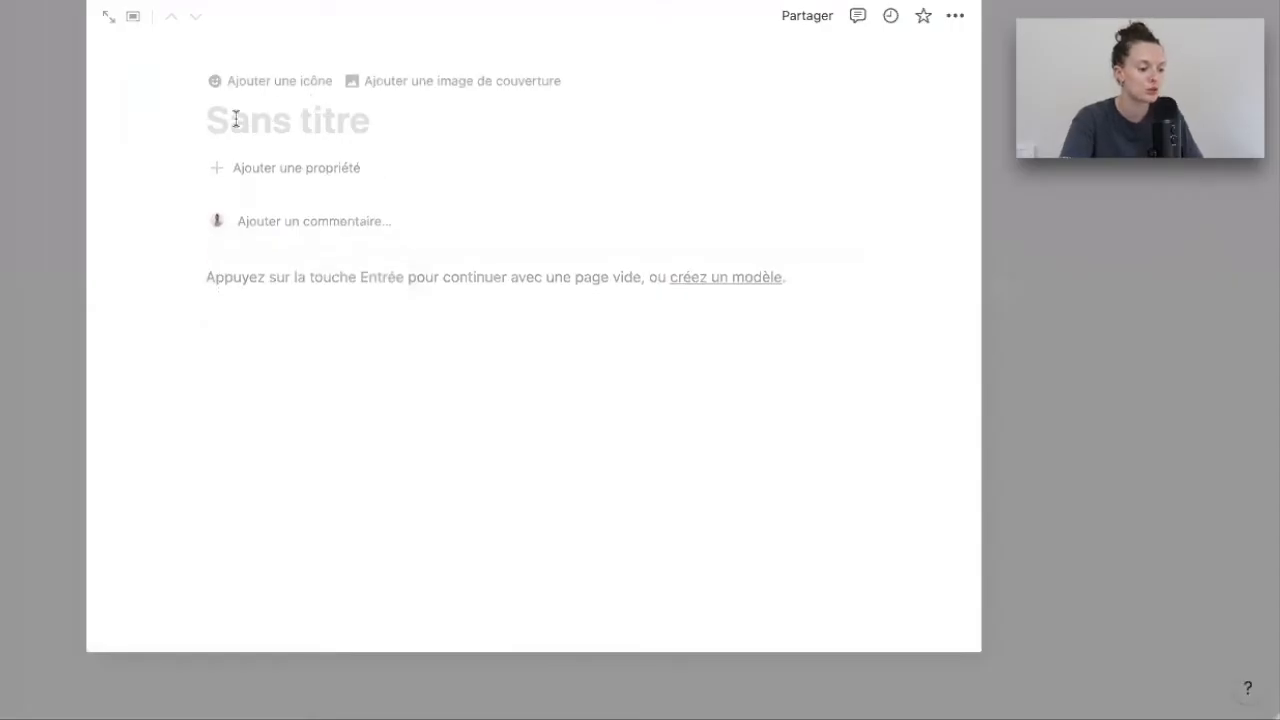
Step: Title the new page Contacts, give it a cover image and return to the gallery
text(Contacts)
mouse_move(300, 54)
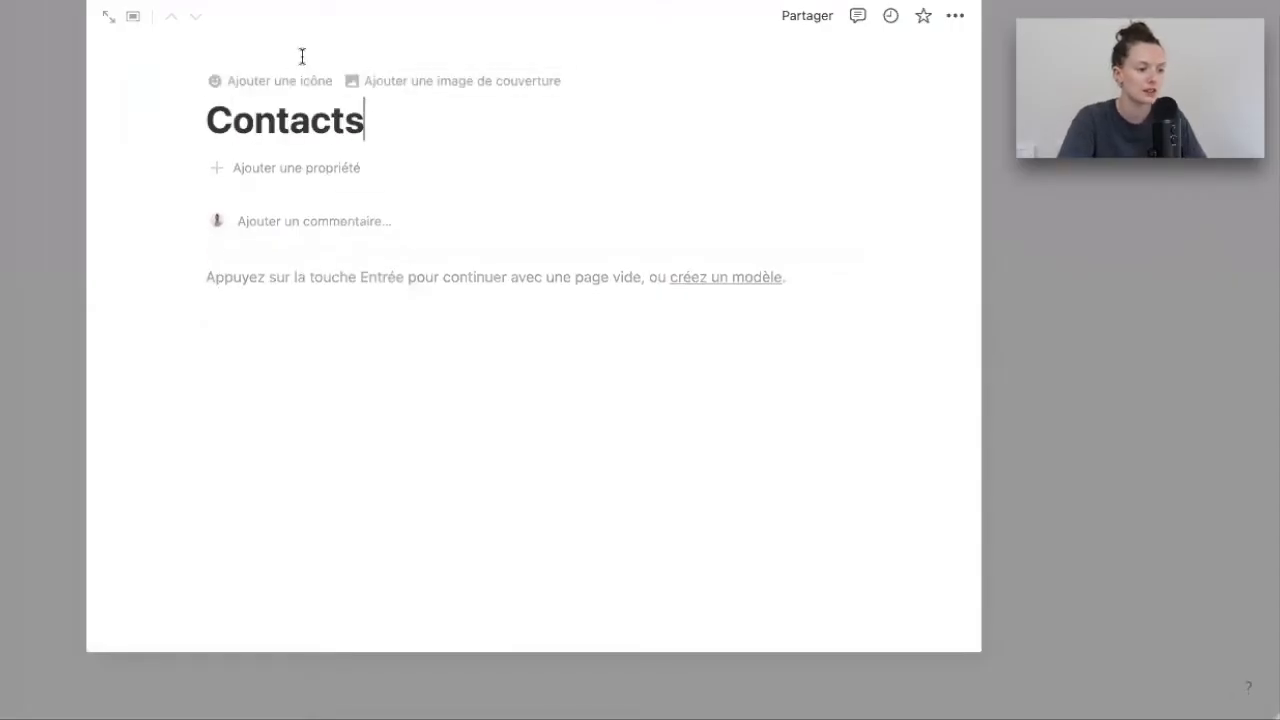
click(439, 90)
click(1089, 348)
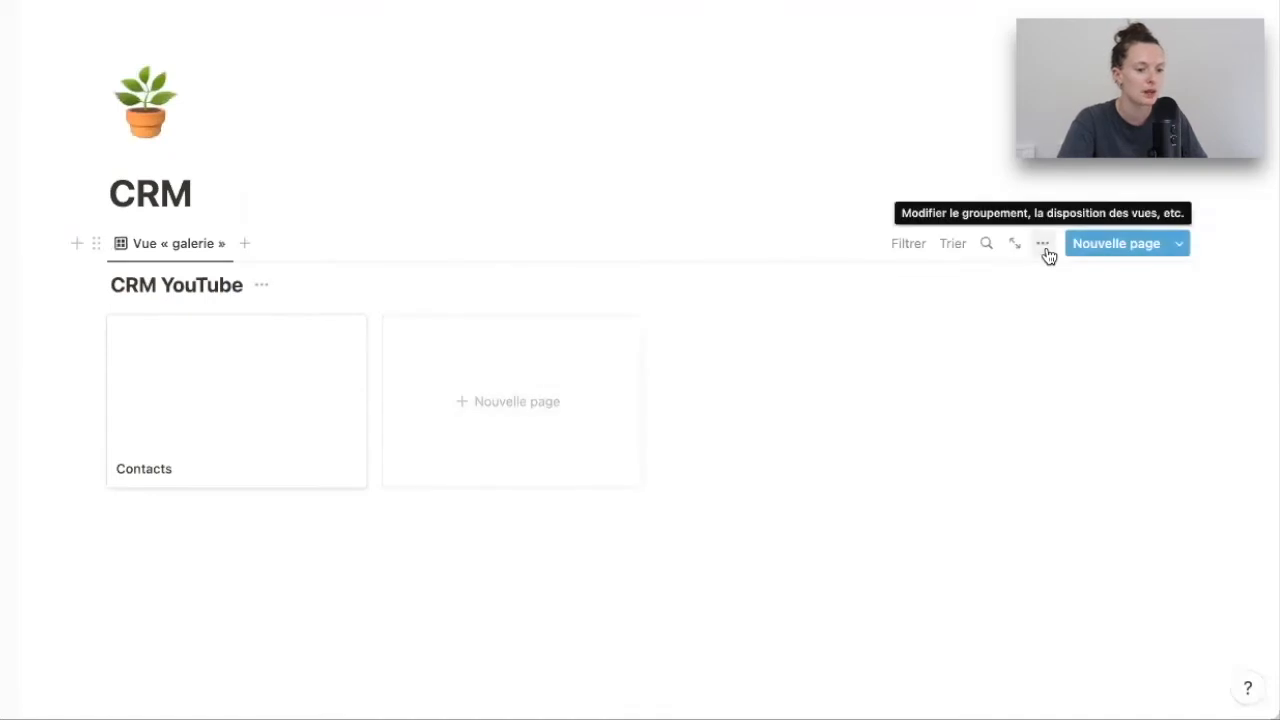
Step: Set the gallery's card preview to the cover image (Image de couv.)
click(1043, 244)
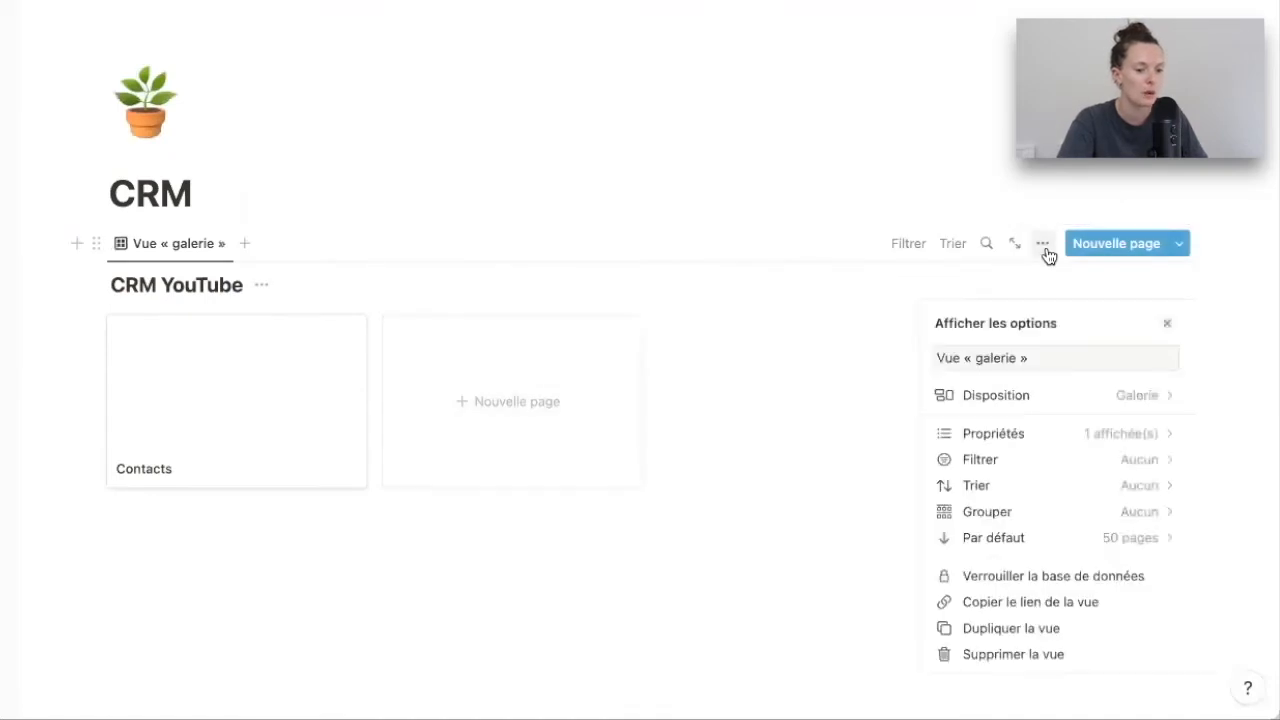
click(1074, 400)
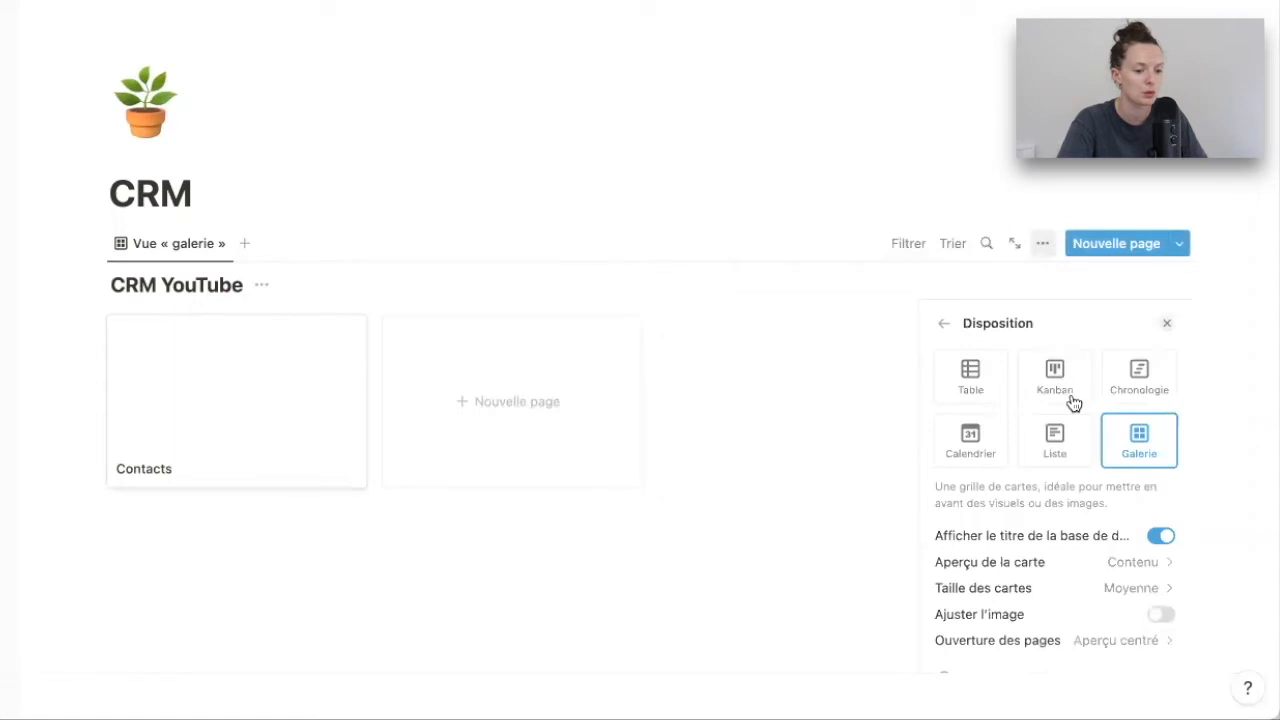
click(1150, 568)
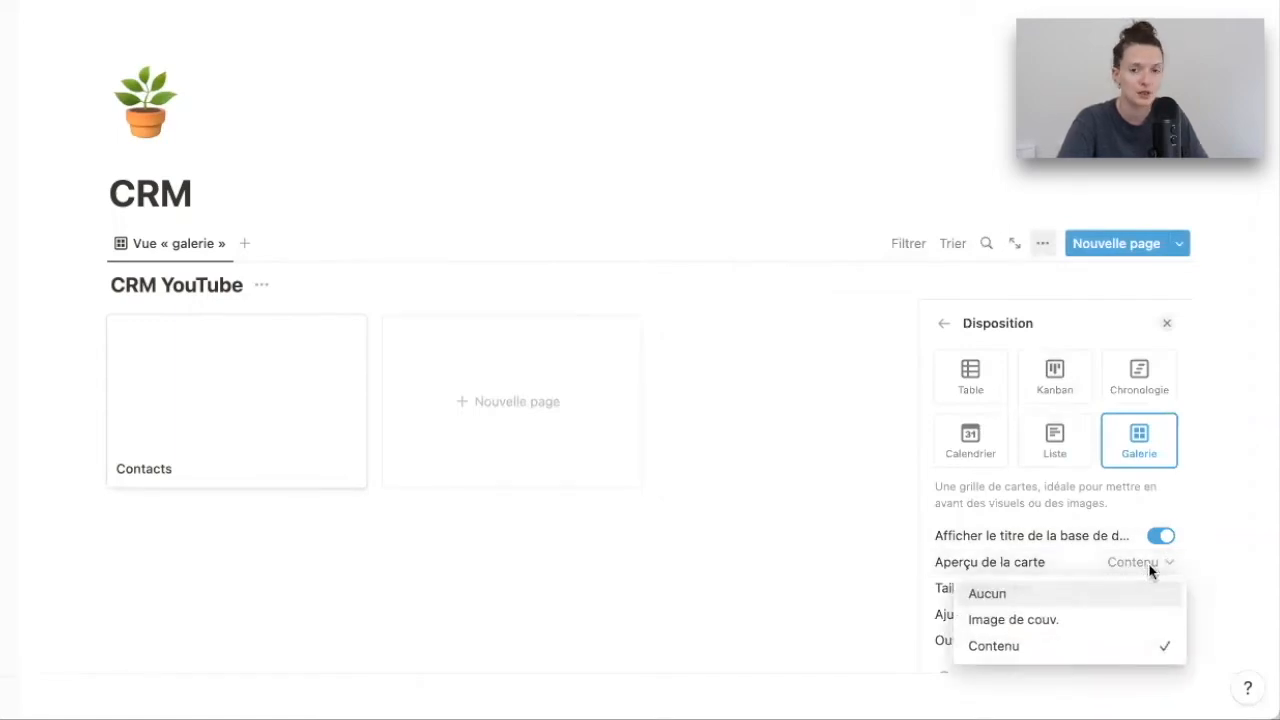
click(1094, 630)
click(412, 508)
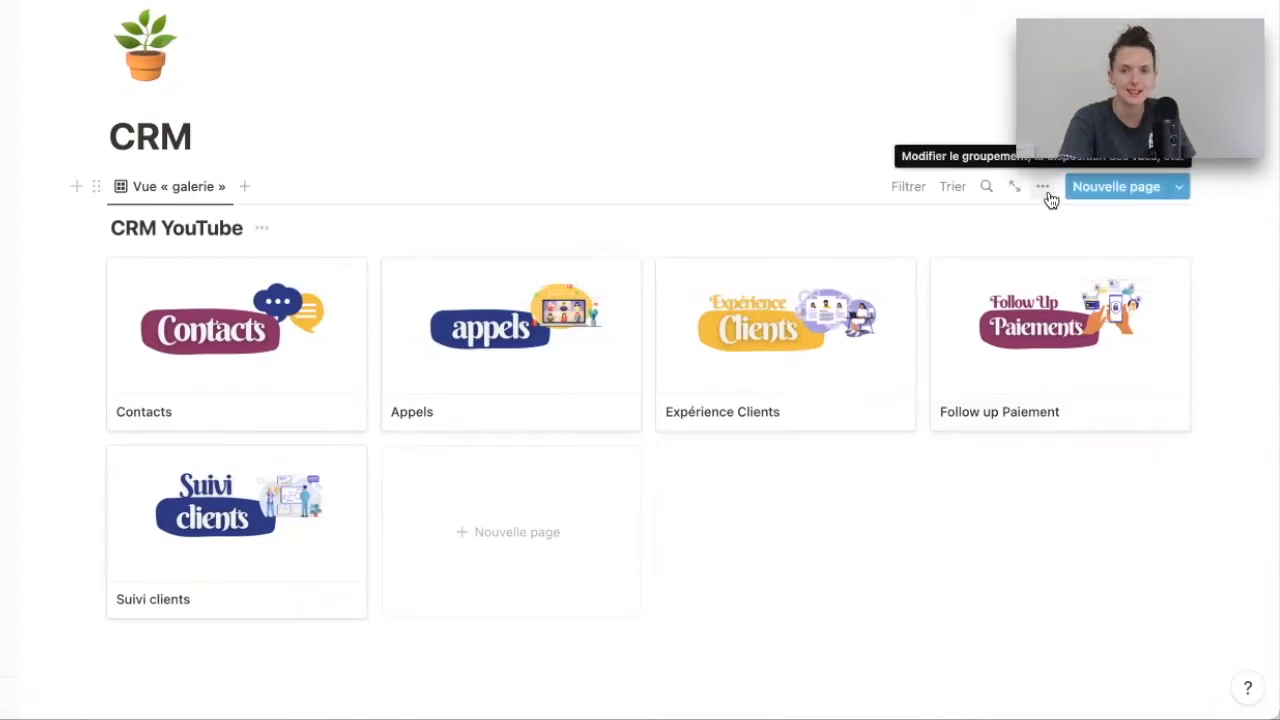
Step: Set the gallery's card size to Petite
click(1043, 188)
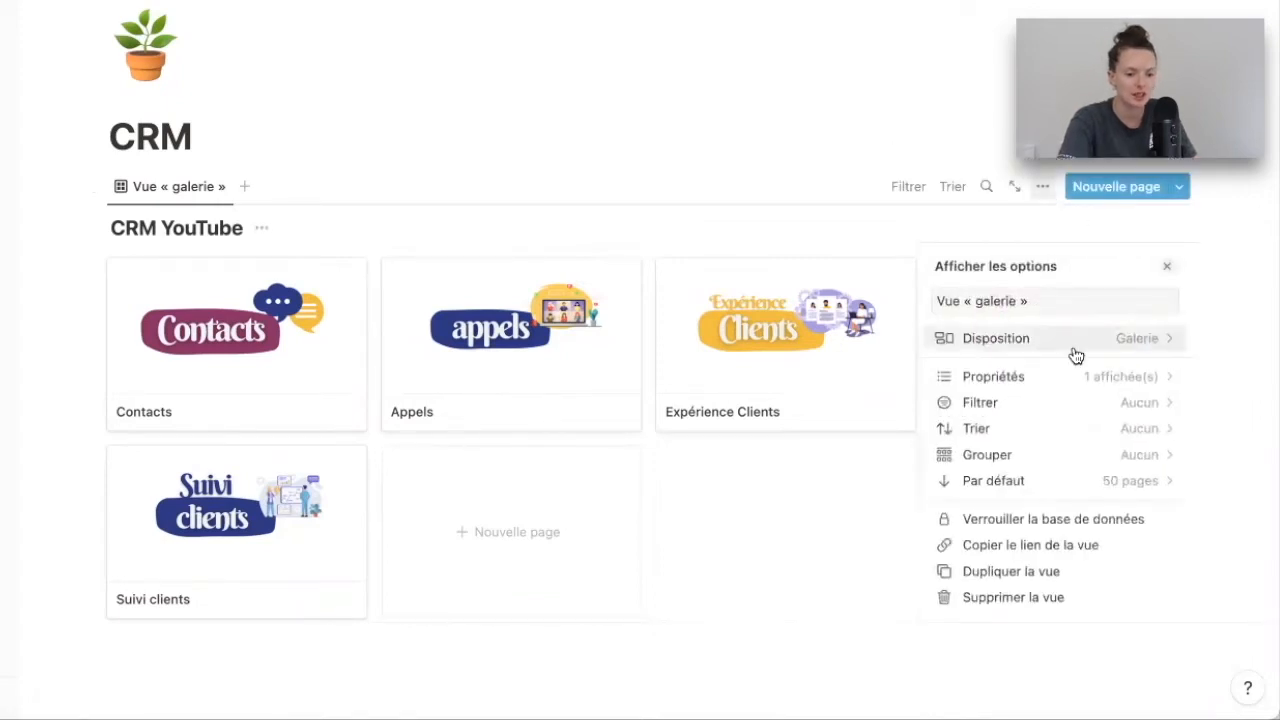
click(1124, 341)
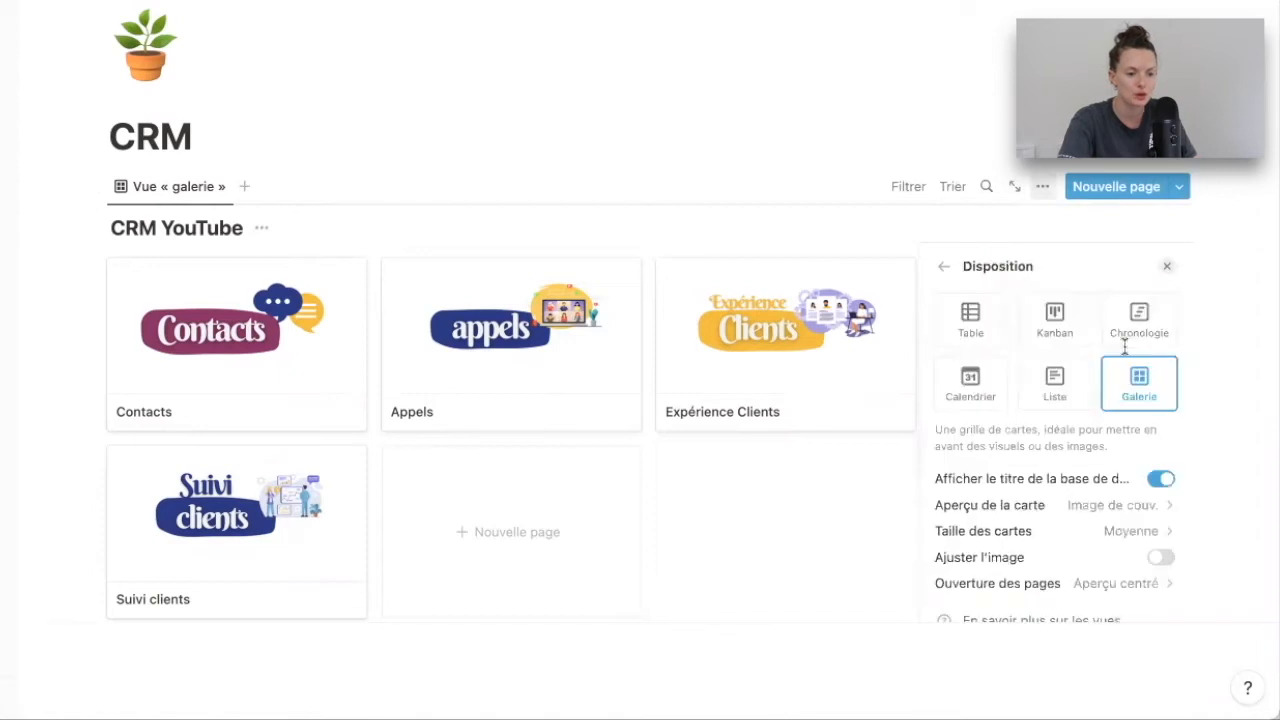
click(1120, 538)
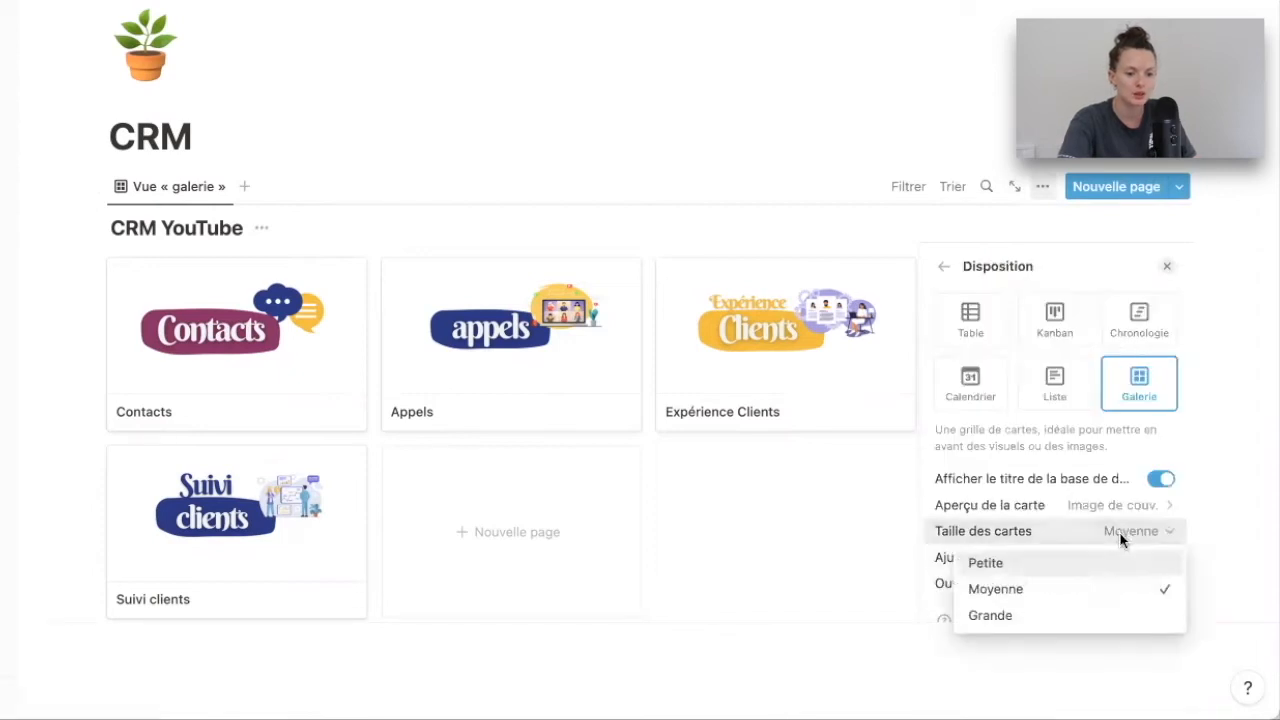
click(1045, 570)
click(77, 294)
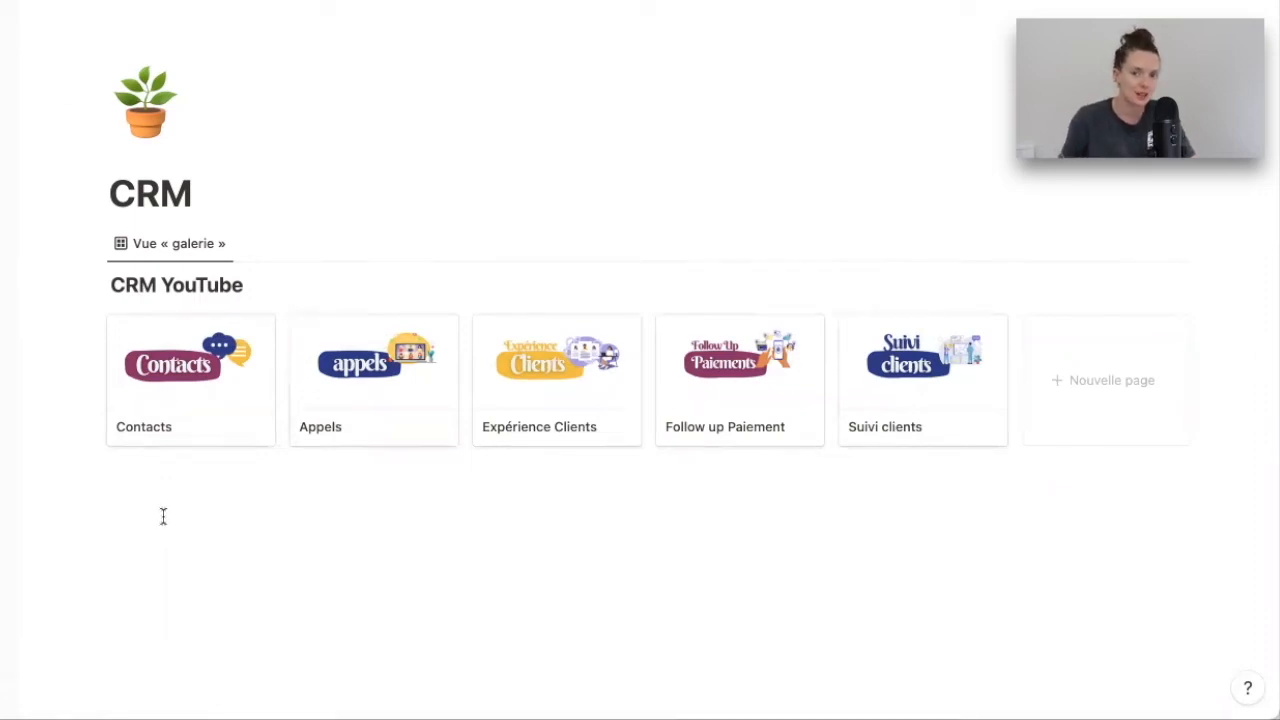
Step: Insert a table view on the Contacts page using a new database named Contacts YouTube
click(229, 193)
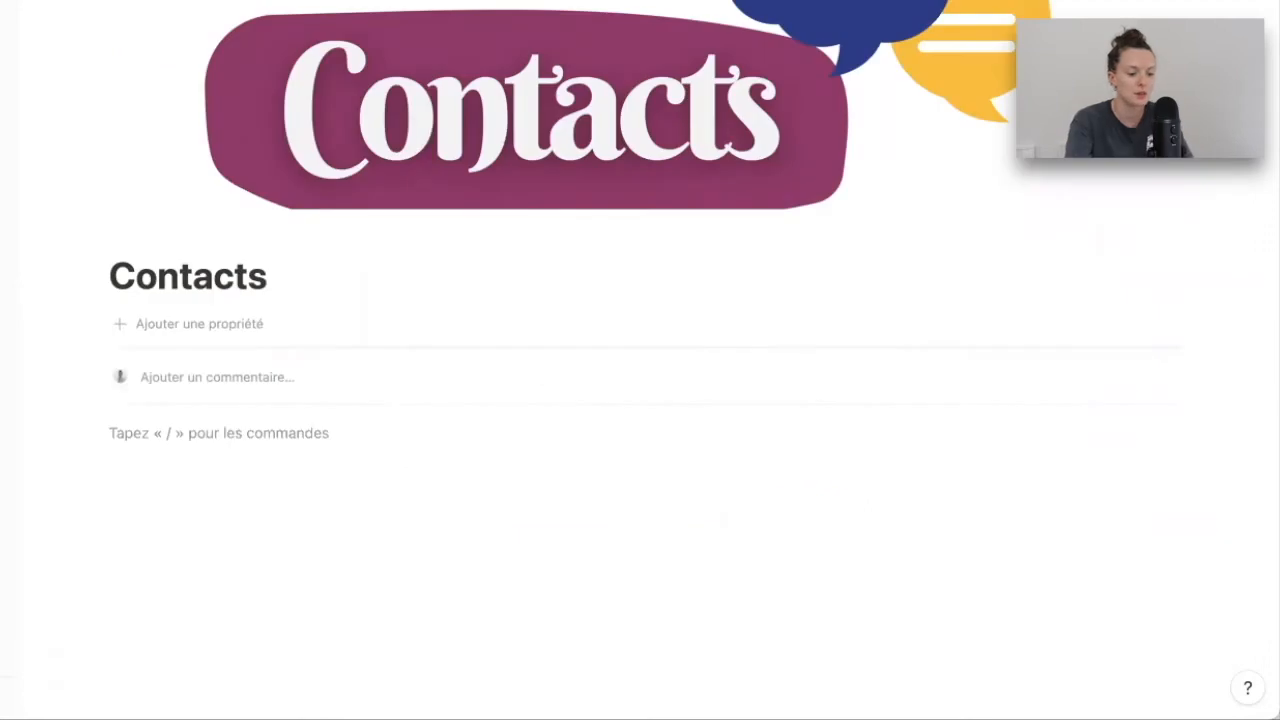
text(/data)
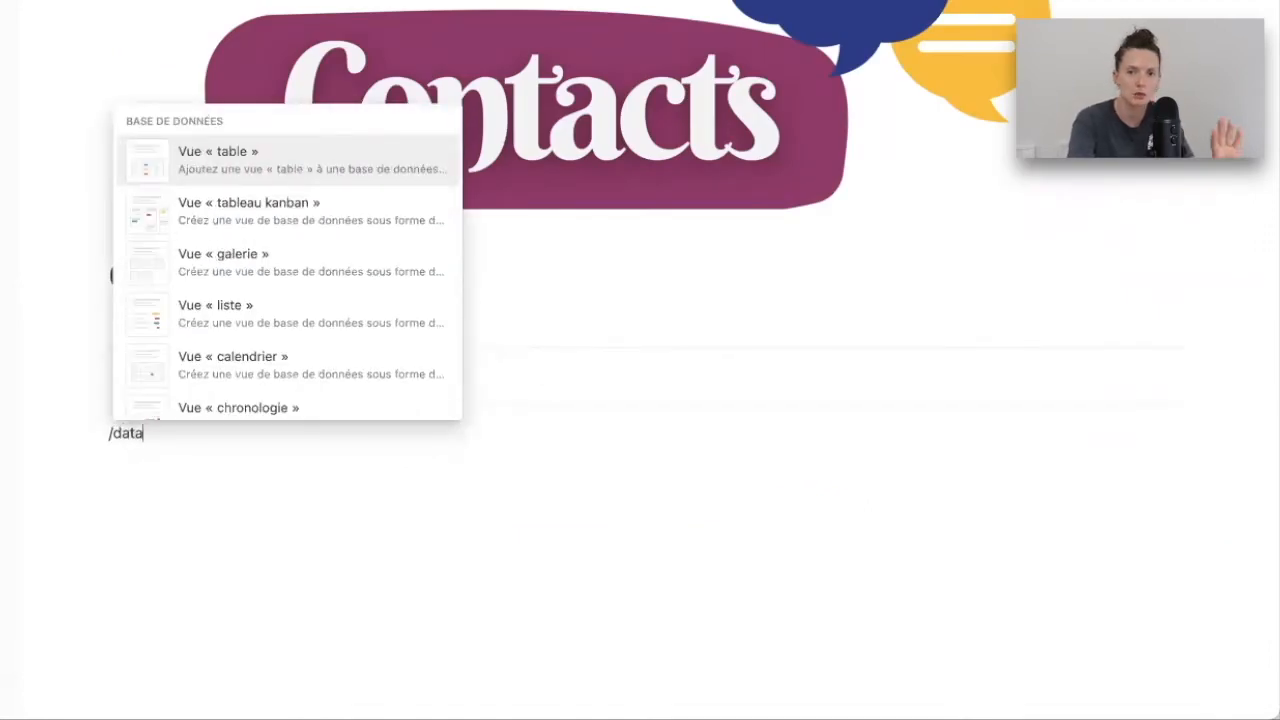
key(Return)
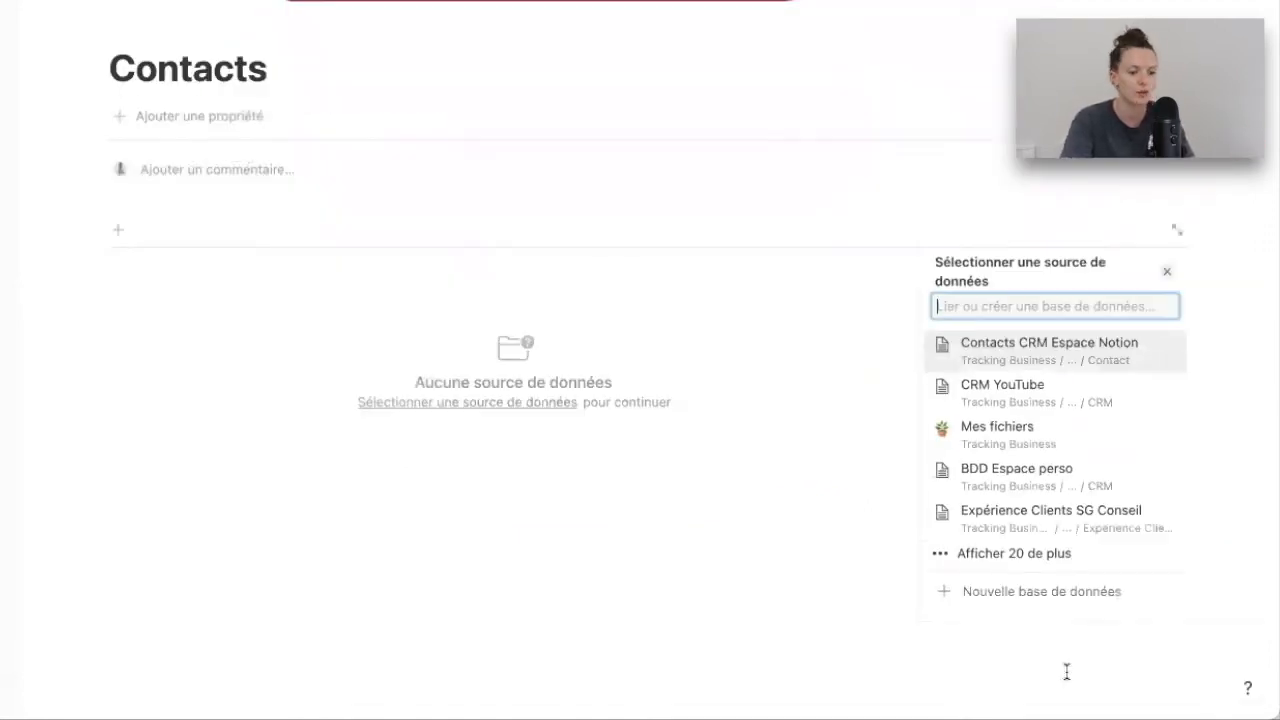
click(1063, 604)
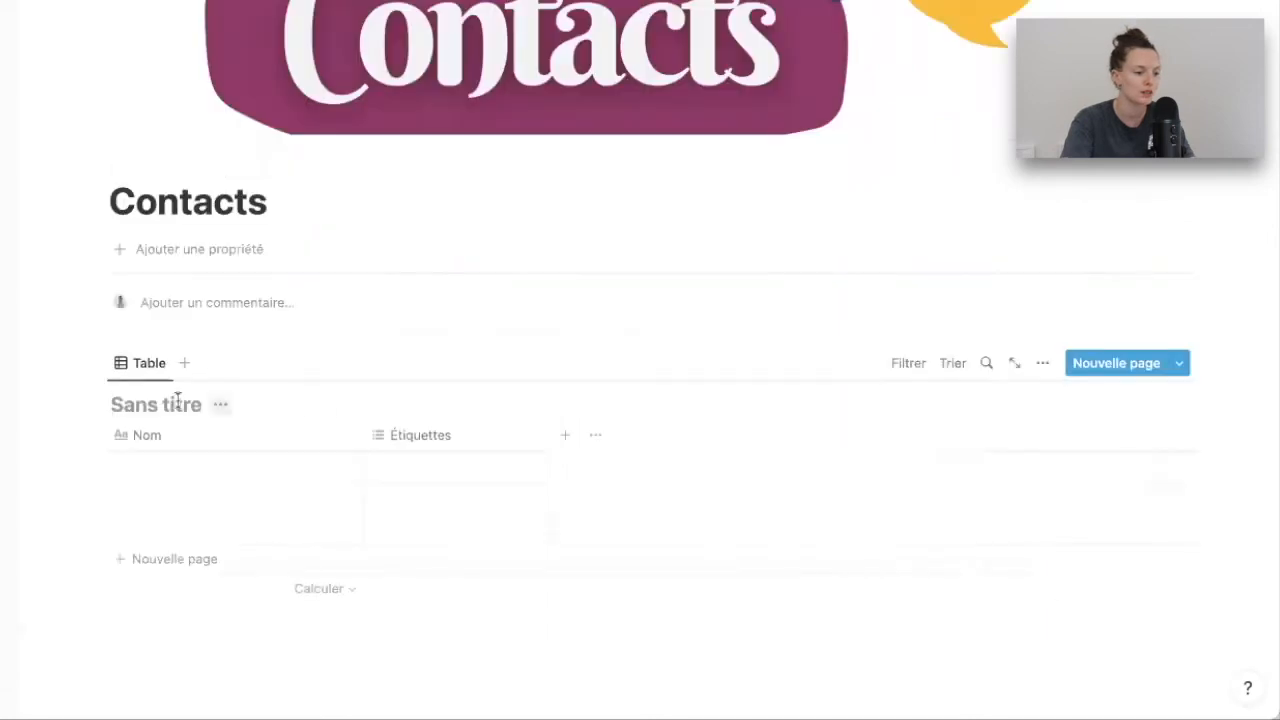
text(Contacts YouTube)
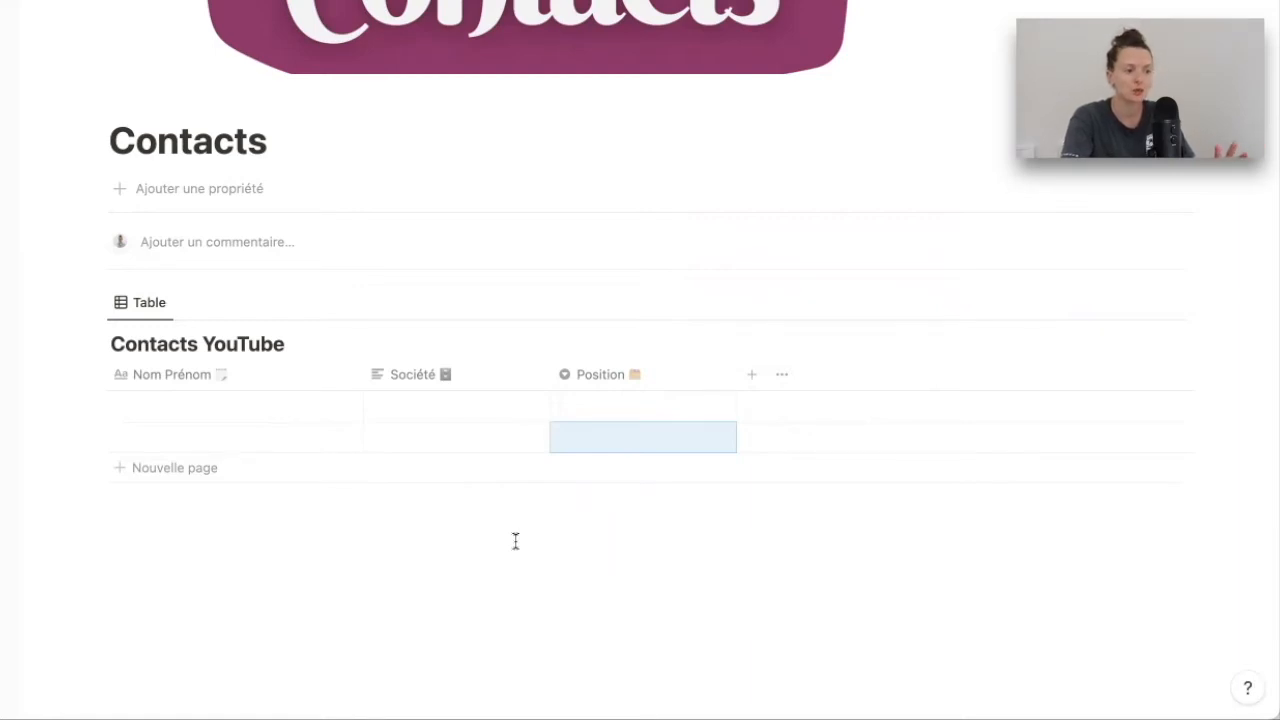
Step: Set the Offre property of the Prospect row to Offre 1
click(691, 434)
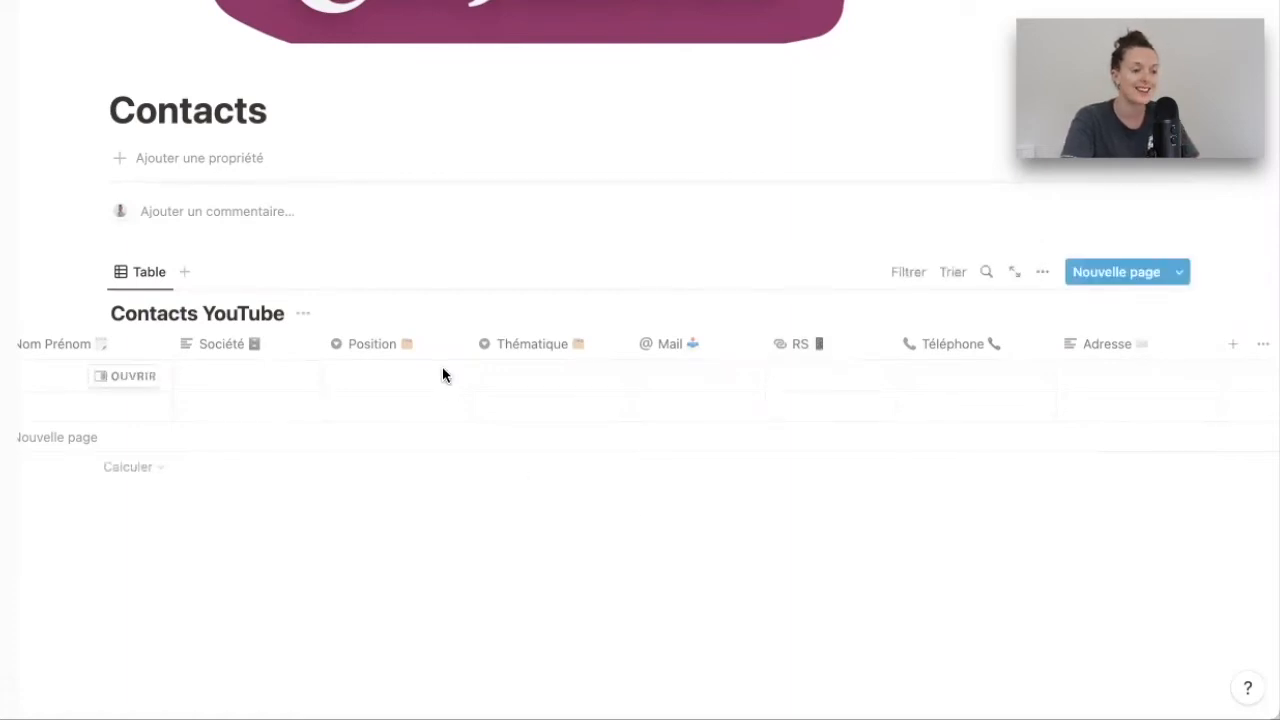
scroll(442, 366, left, 3)
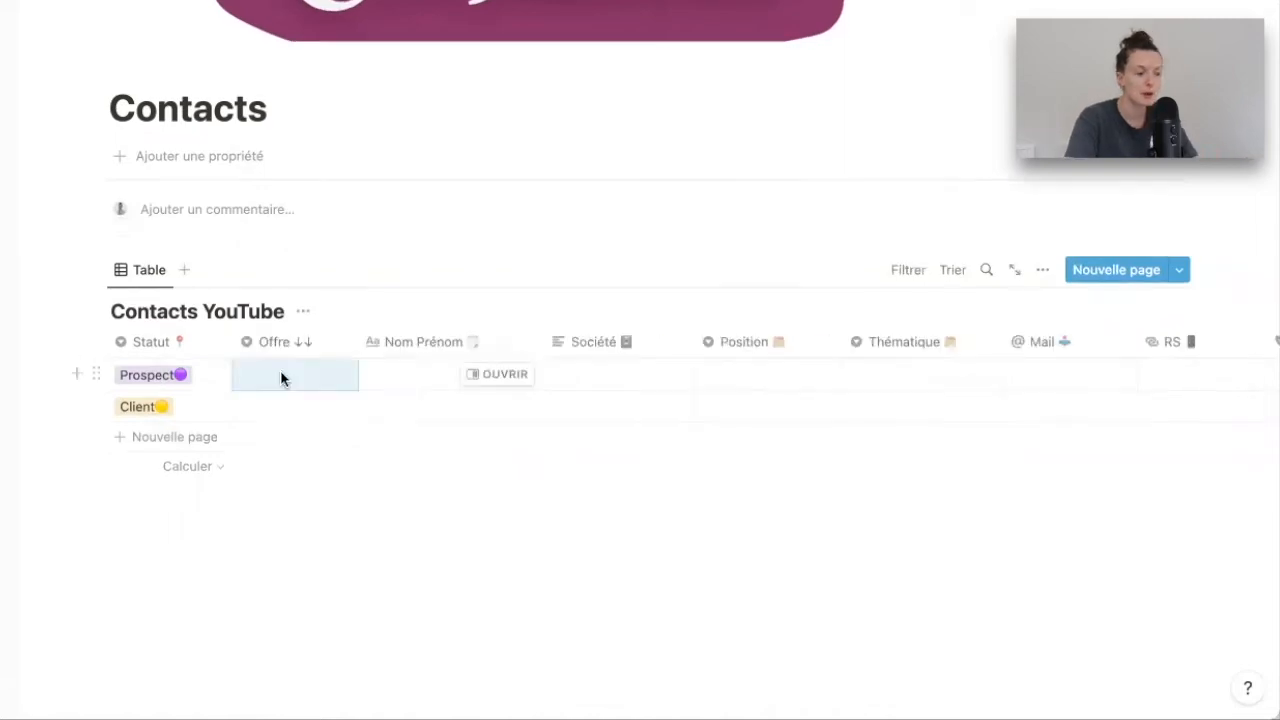
click(280, 372)
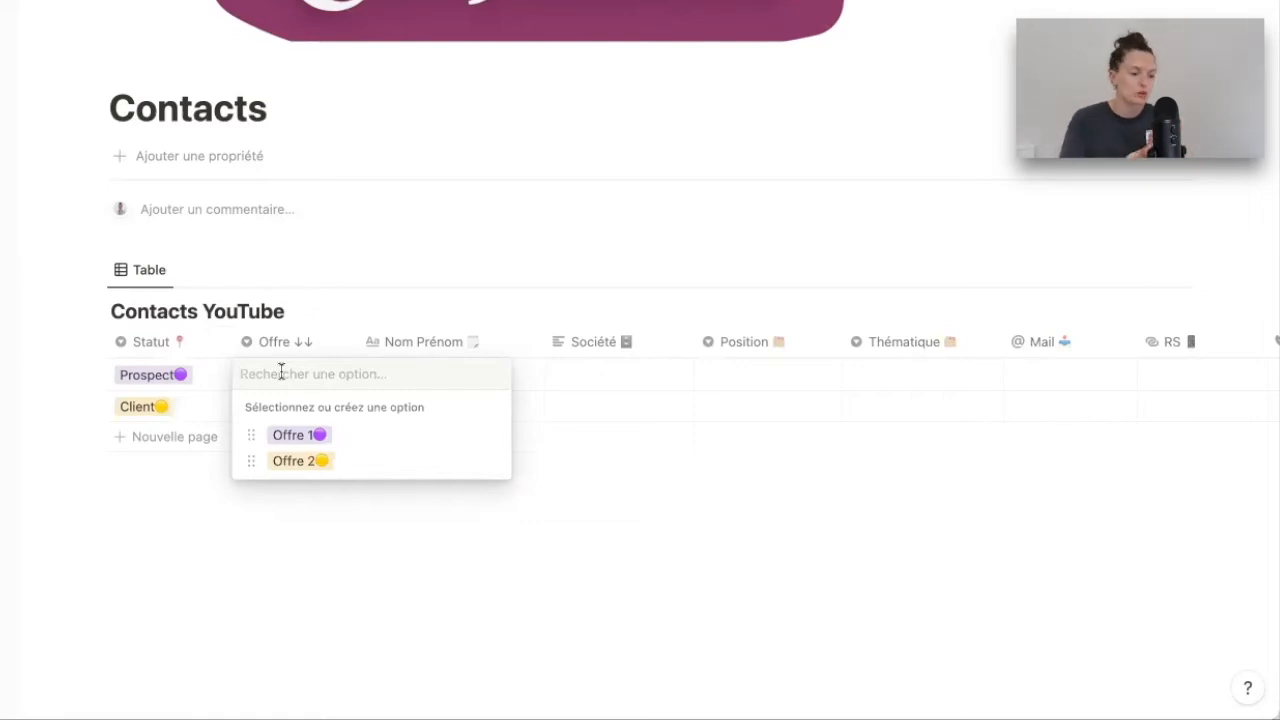
key(Escape)
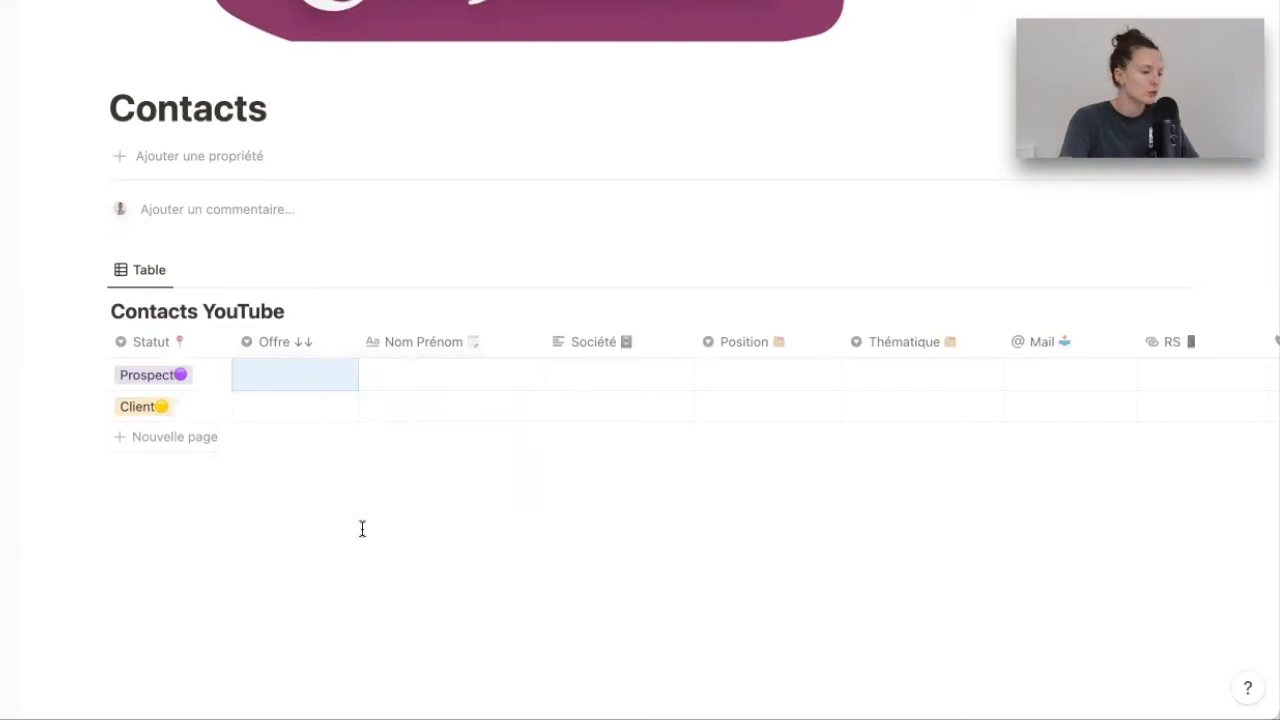
click(299, 372)
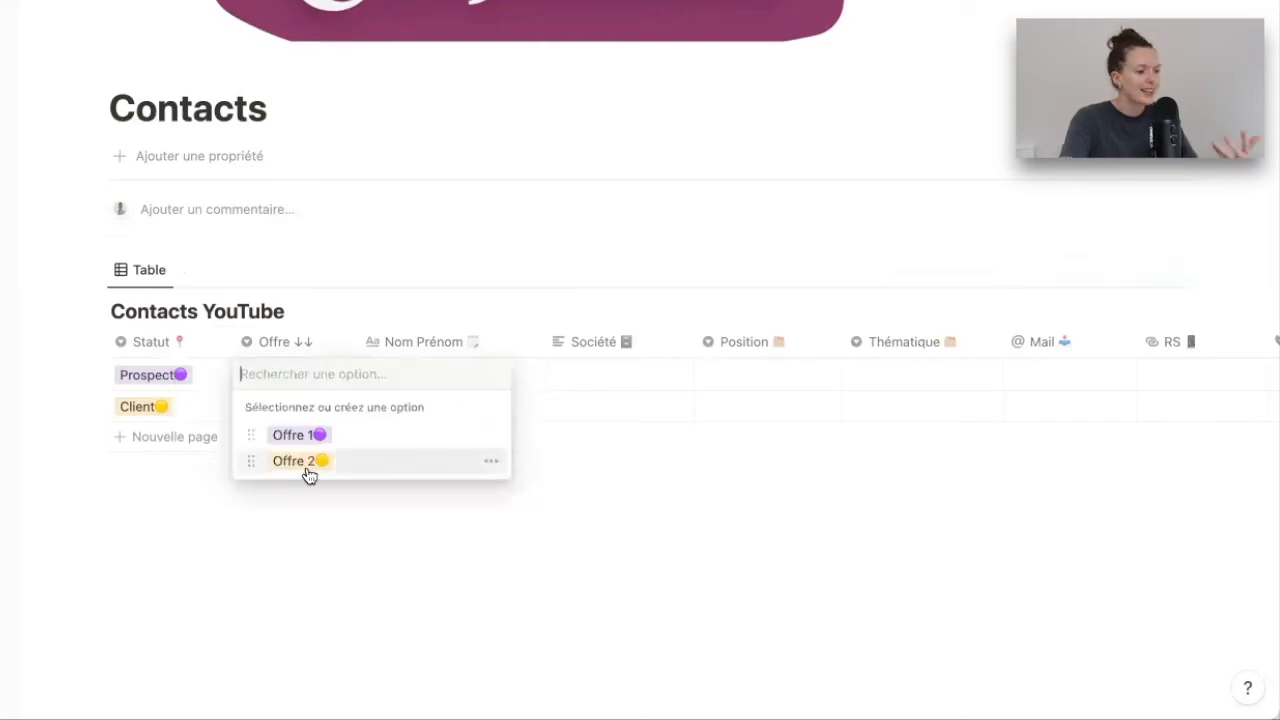
click(306, 436)
Step: Fill in the Prospect row with the contact's first name, company Fundamenta, position Consultant and theme Organisation
click(440, 376)
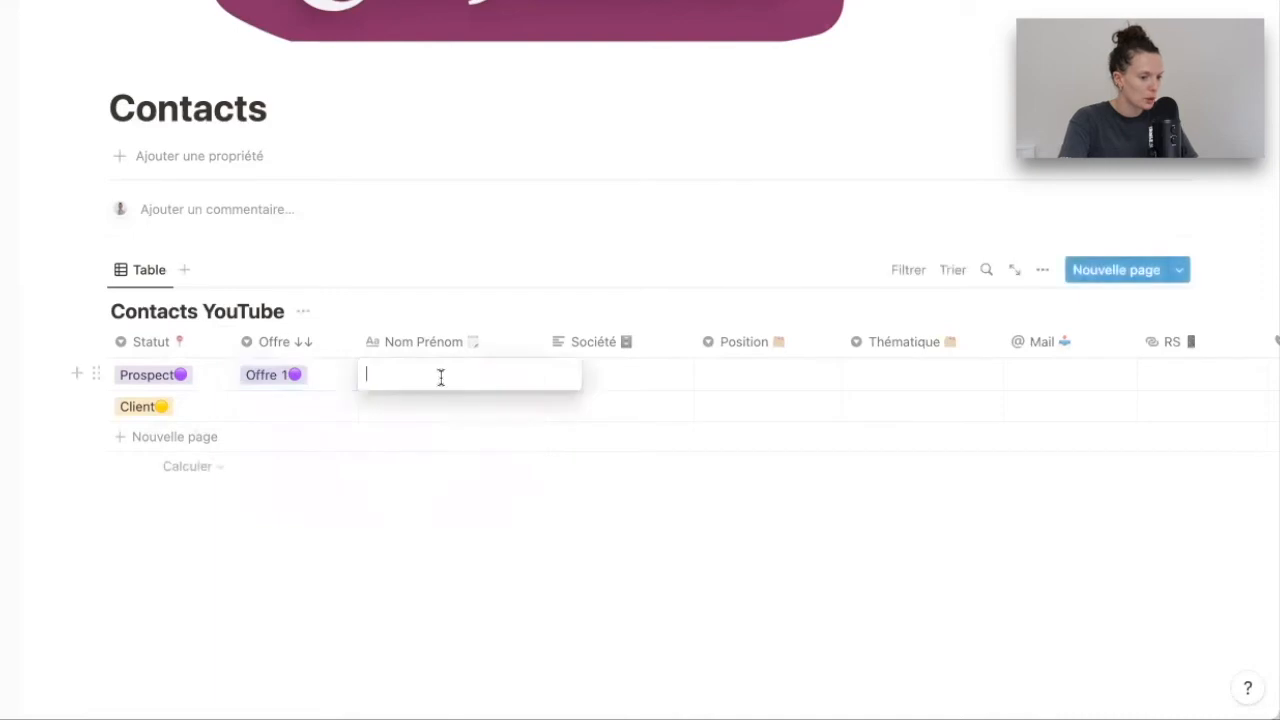
text(Maude)
key(Return)
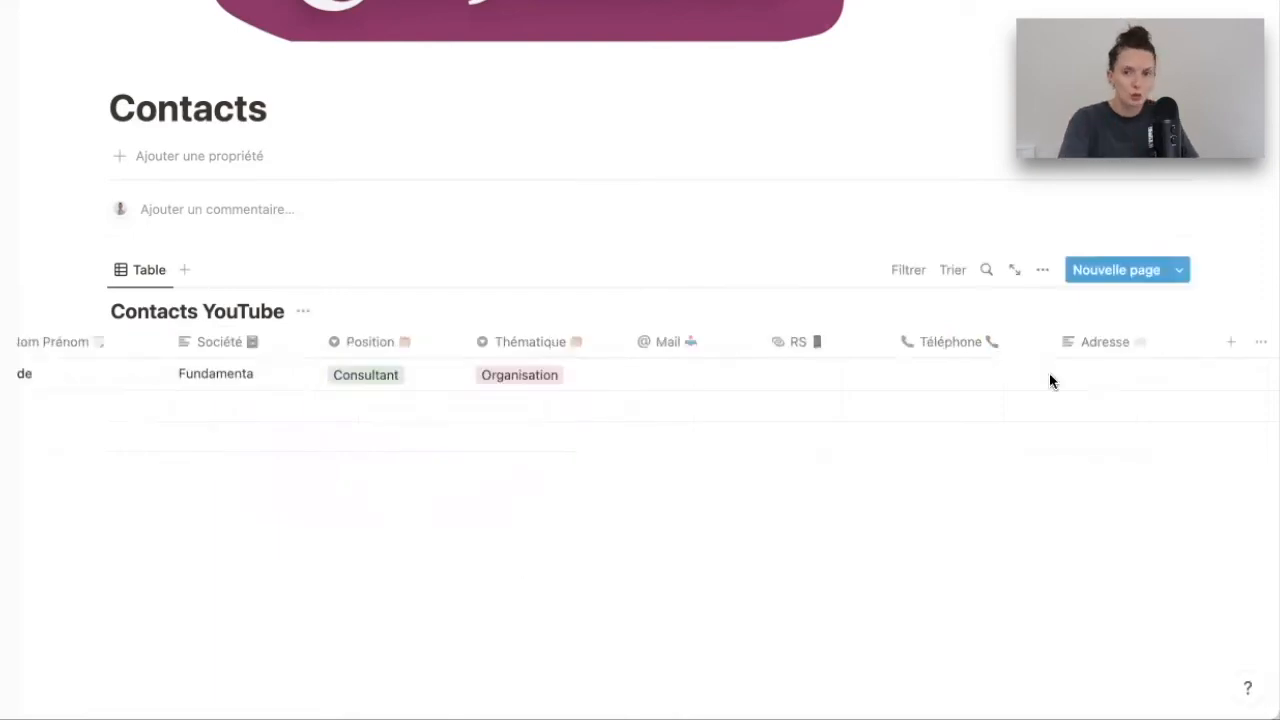
Step: Fill in the Client row with Offre 2, the contact's first name, company Deva, position Coach and theme Instagram
scroll(1050, 380, left, 5)
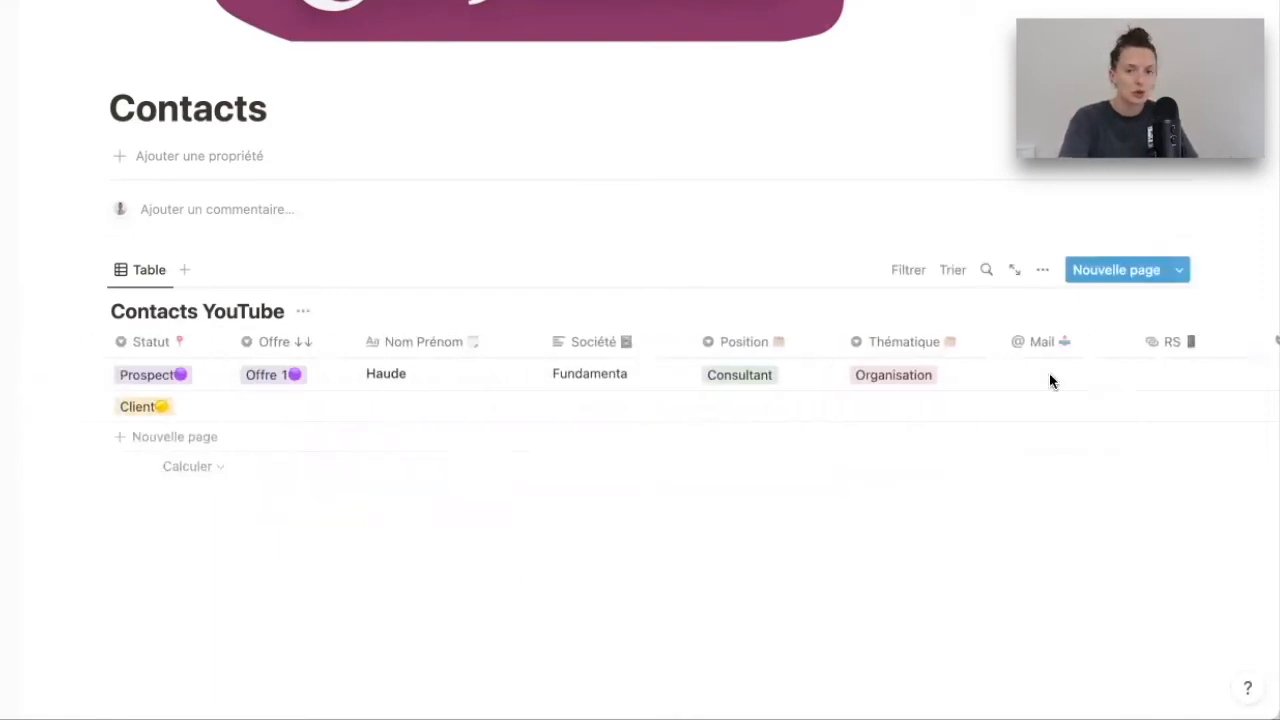
click(306, 406)
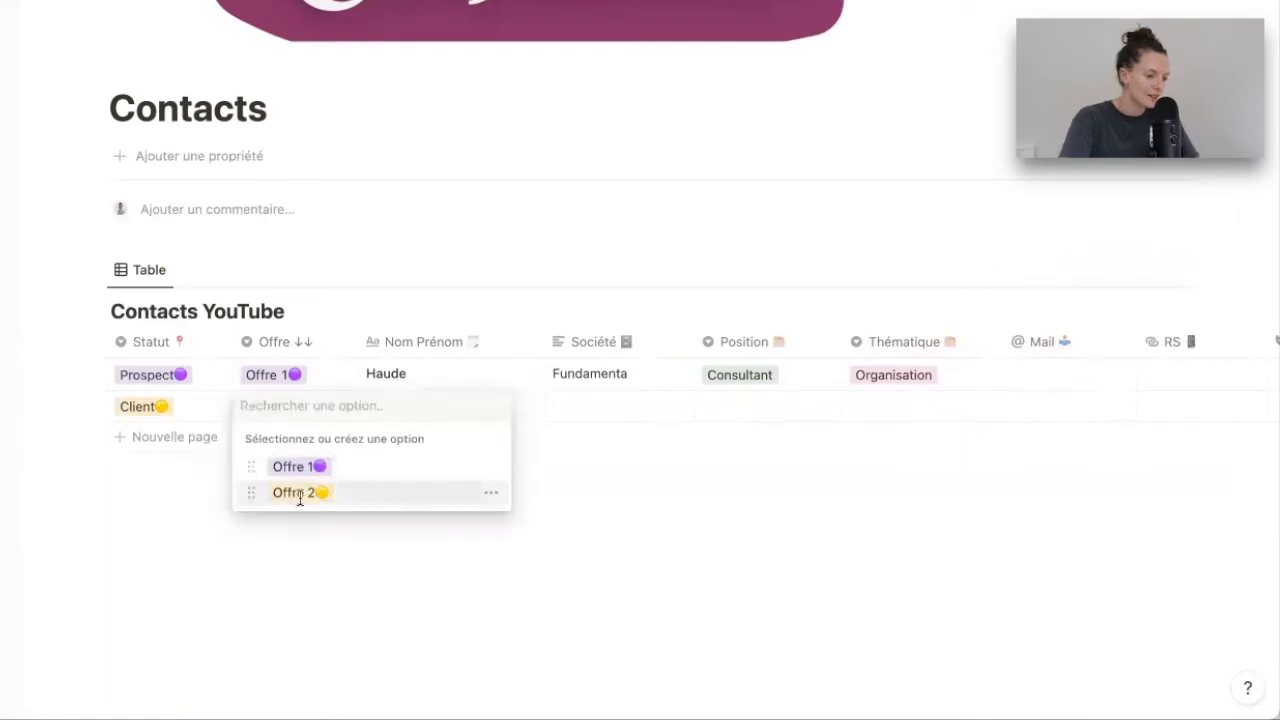
click(306, 491)
click(415, 410)
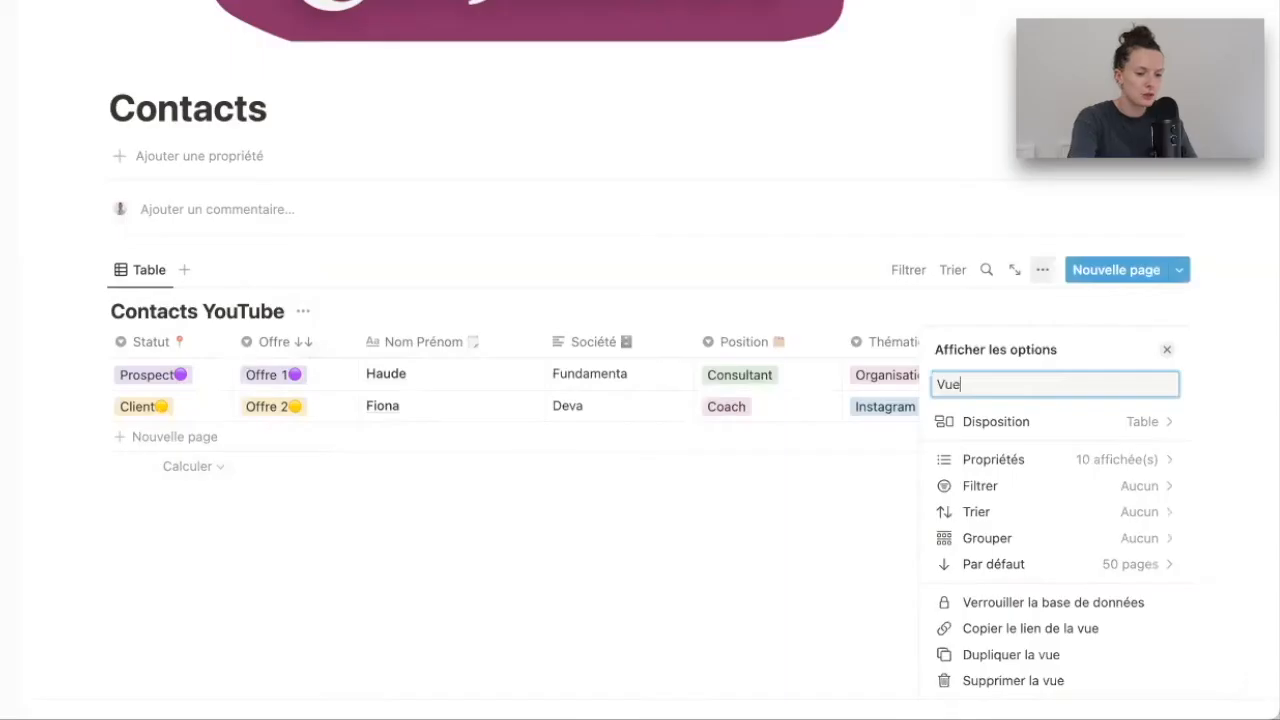
Step: Rename the table view as Vue P + C and add a second table view to Contacts YouTube
text(P + C)
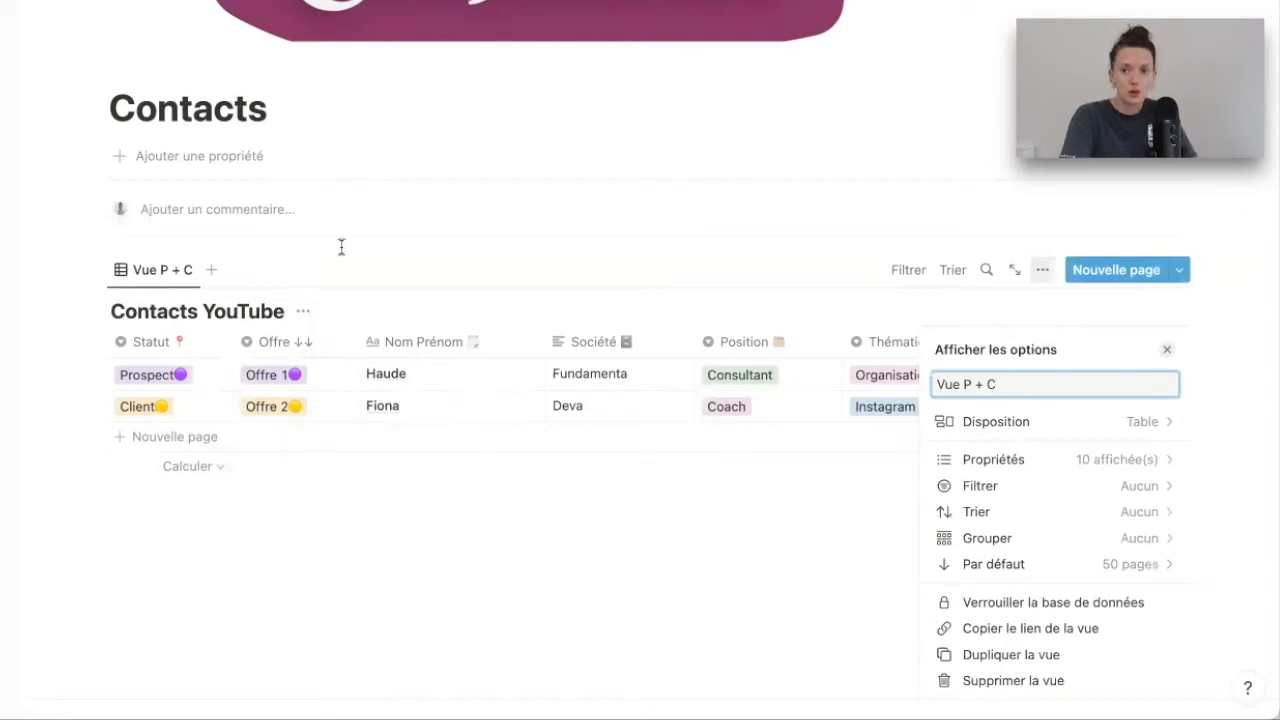
click(213, 272)
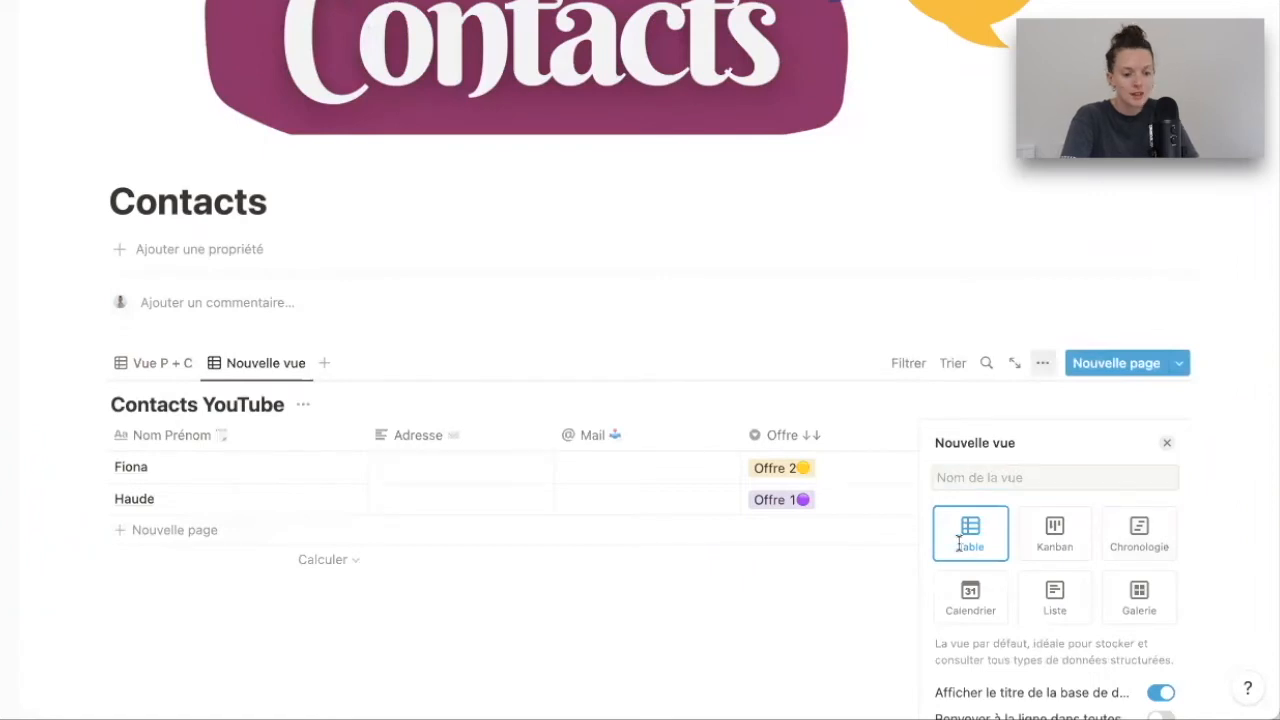
Step: Name the new table view of Contacts YouTube Vue prospect and look over its property columns
click(958, 478)
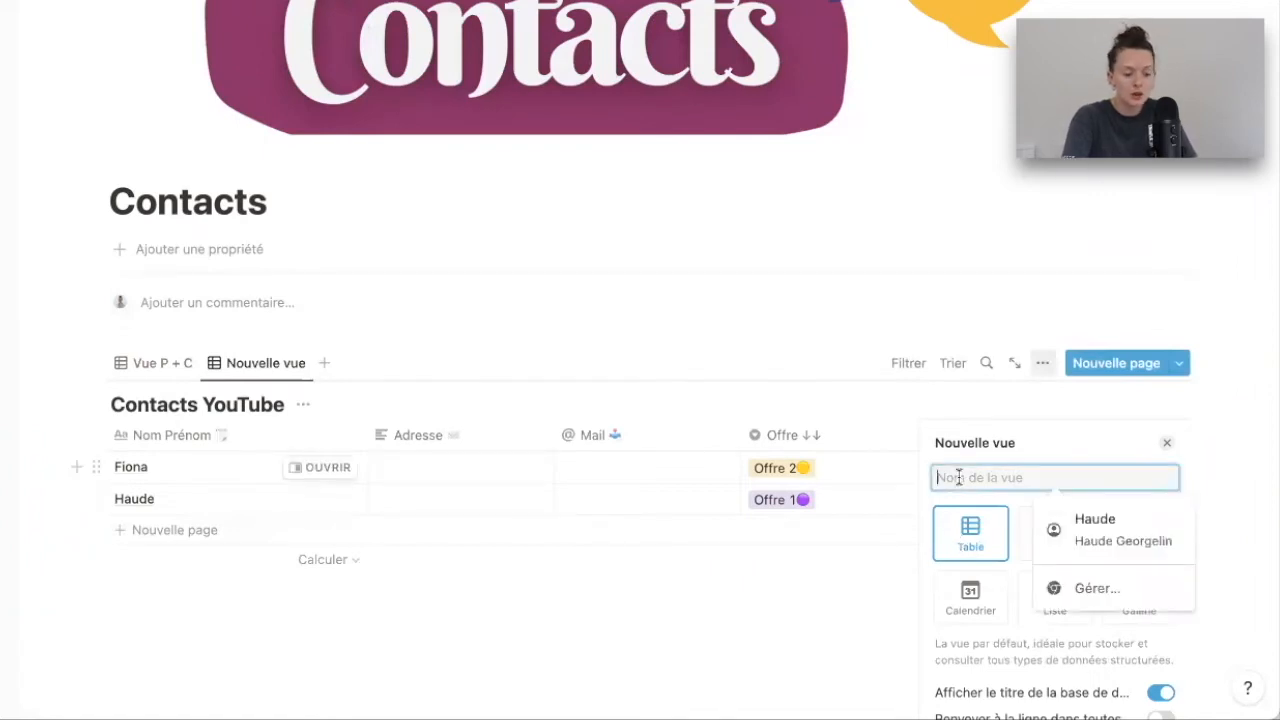
text(Vue prospect)
key(Return)
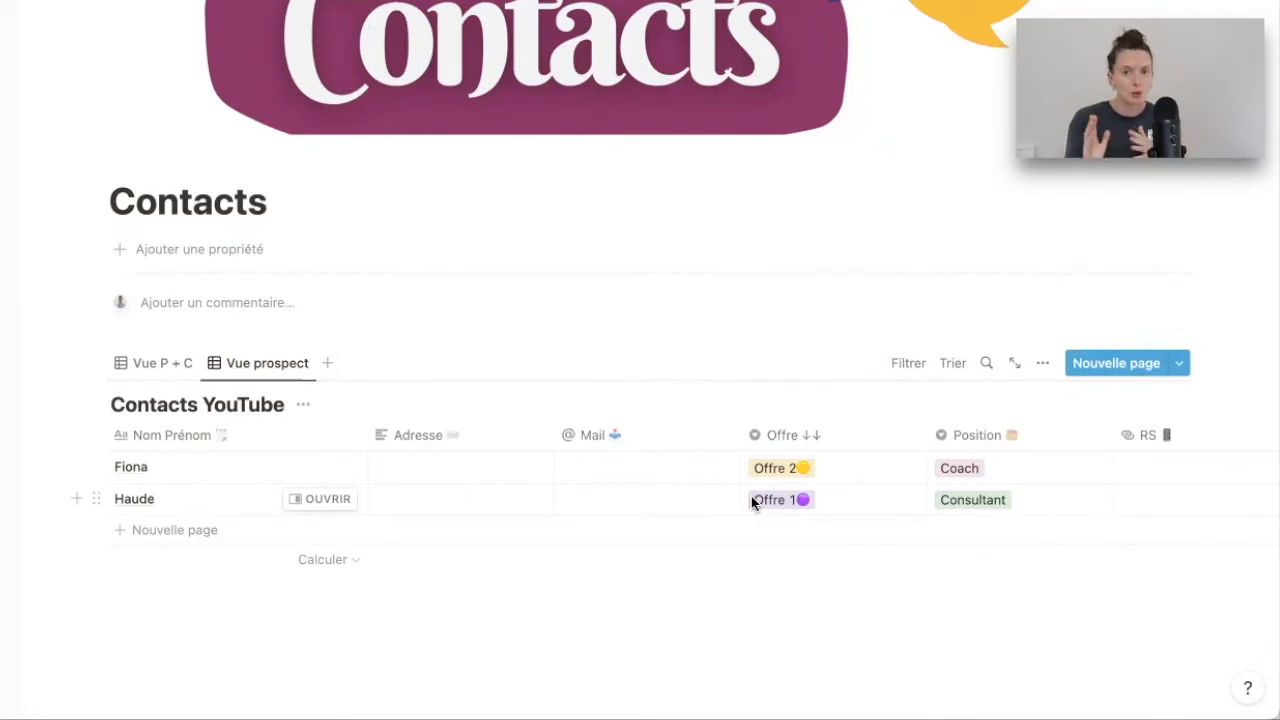
scroll(809, 437, right, 5)
scroll(809, 437, left, 5)
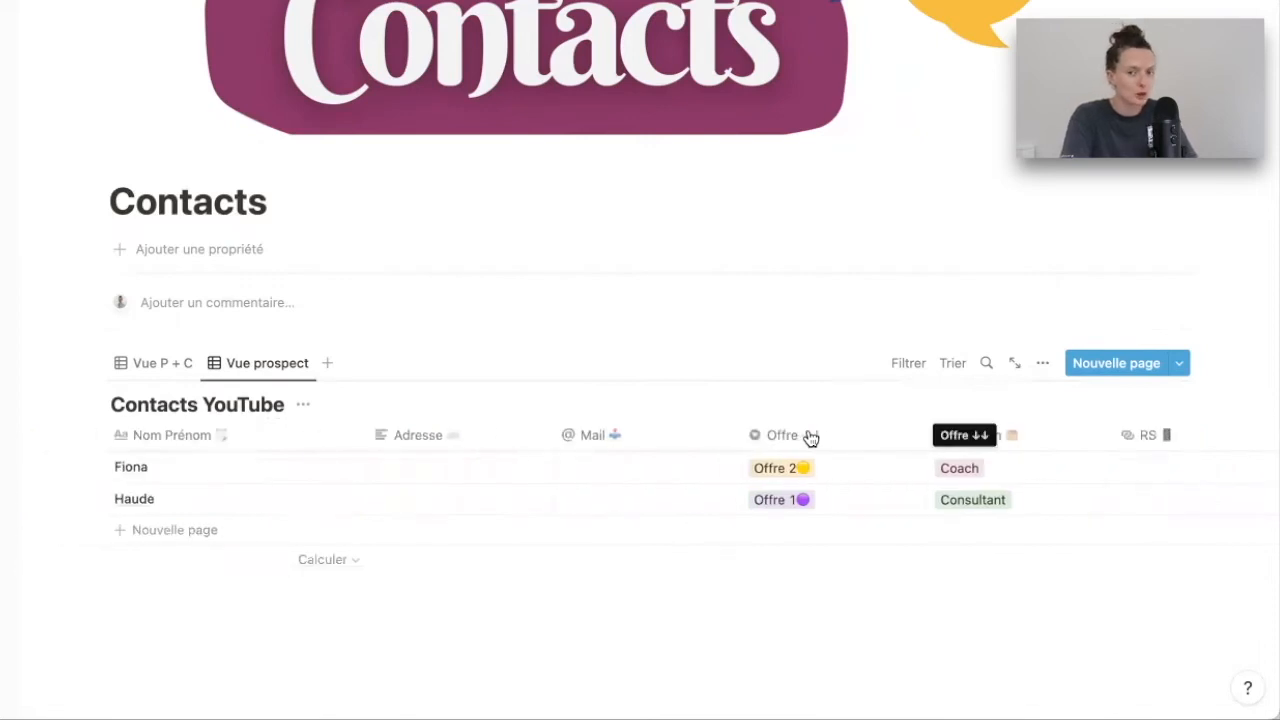
Step: Duplicate the Vue P + C view of the Contacts YouTube database
click(152, 364)
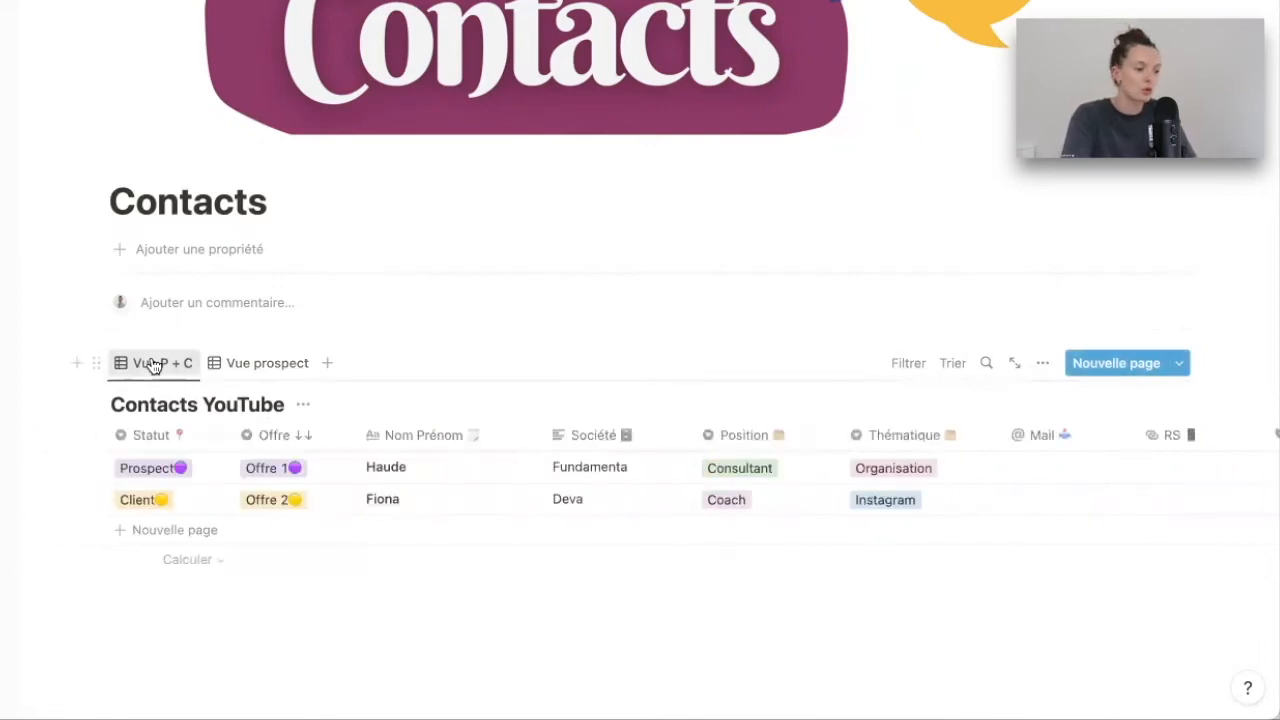
click(153, 365)
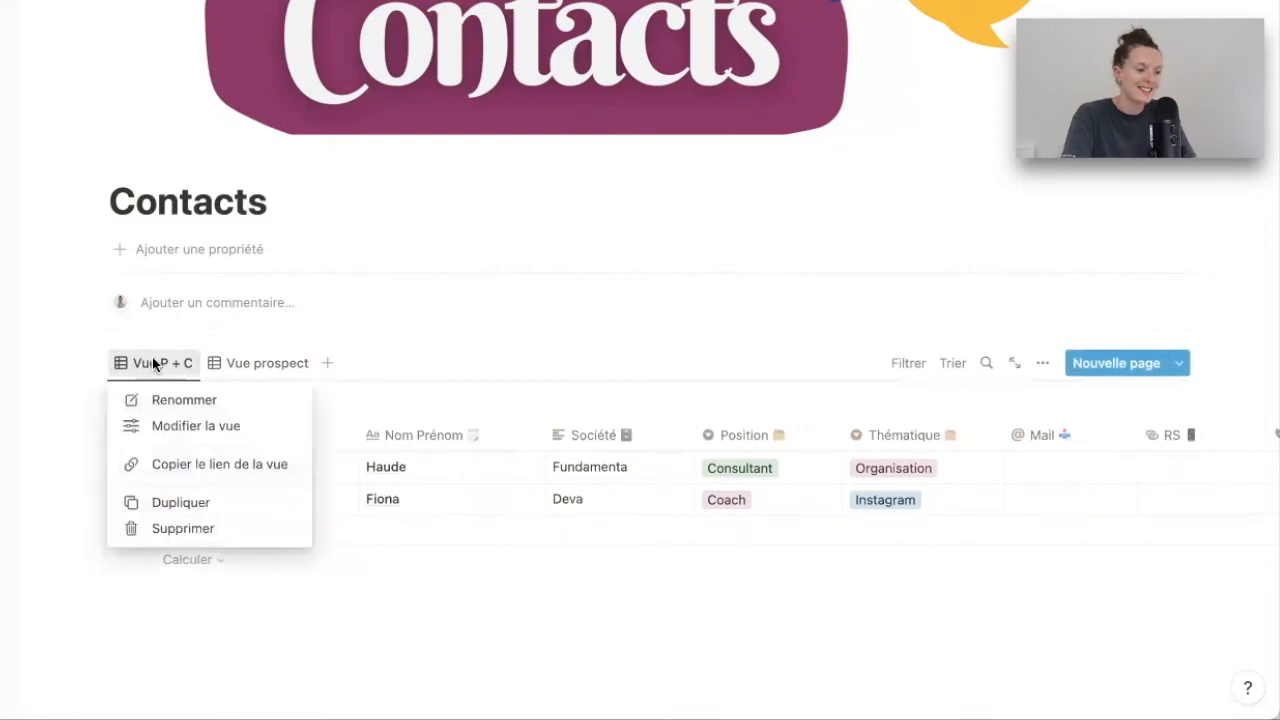
click(205, 503)
click(258, 275)
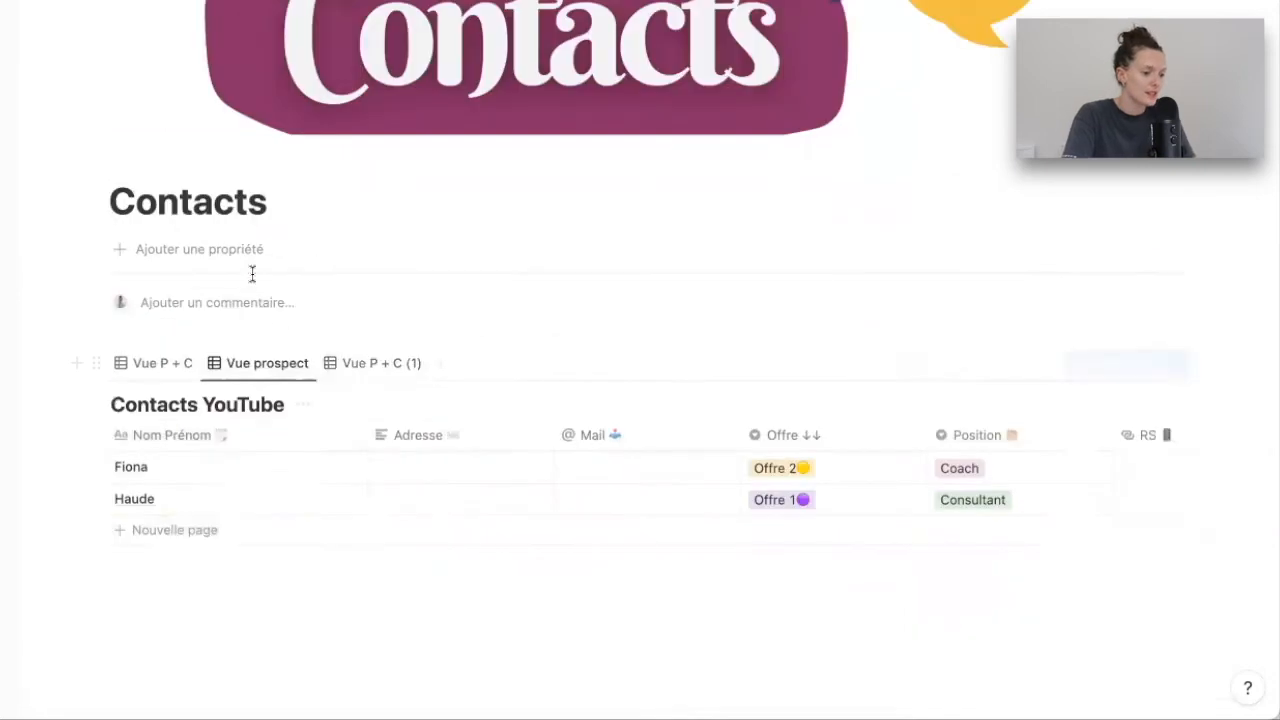
Step: Delete the original Vue prospect view from Contacts YouTube
click(251, 363)
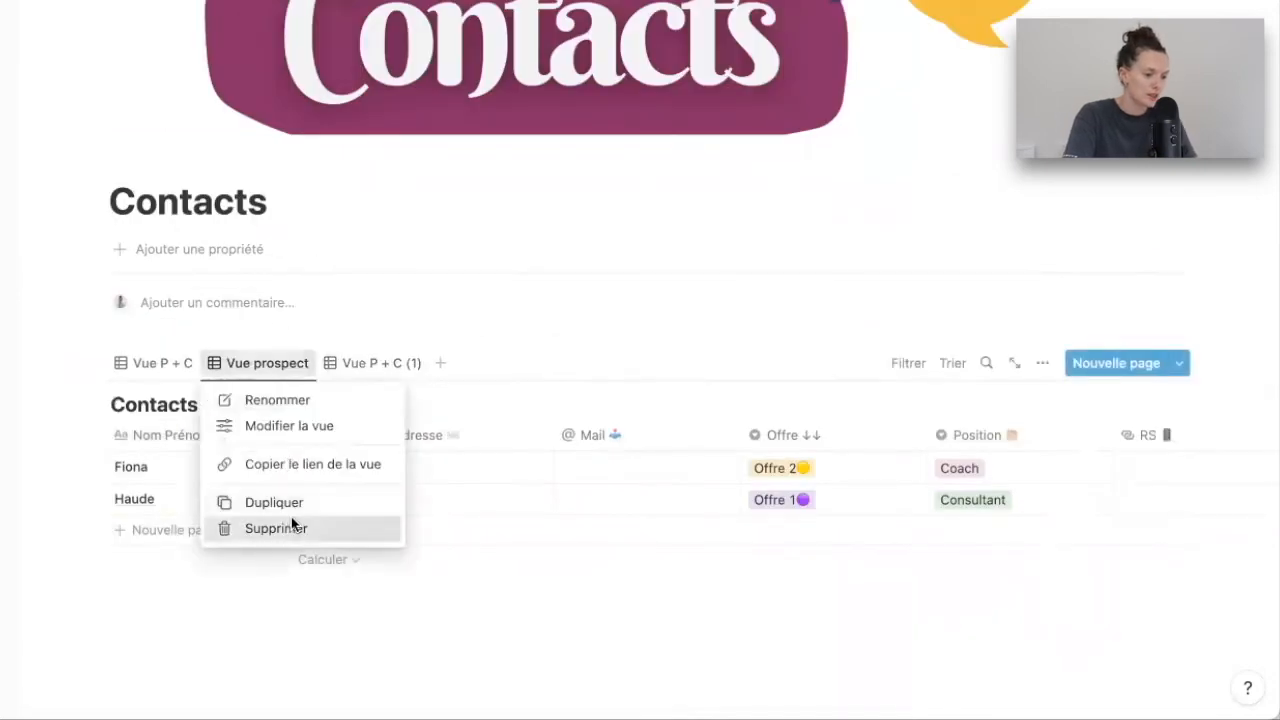
click(292, 524)
click(491, 346)
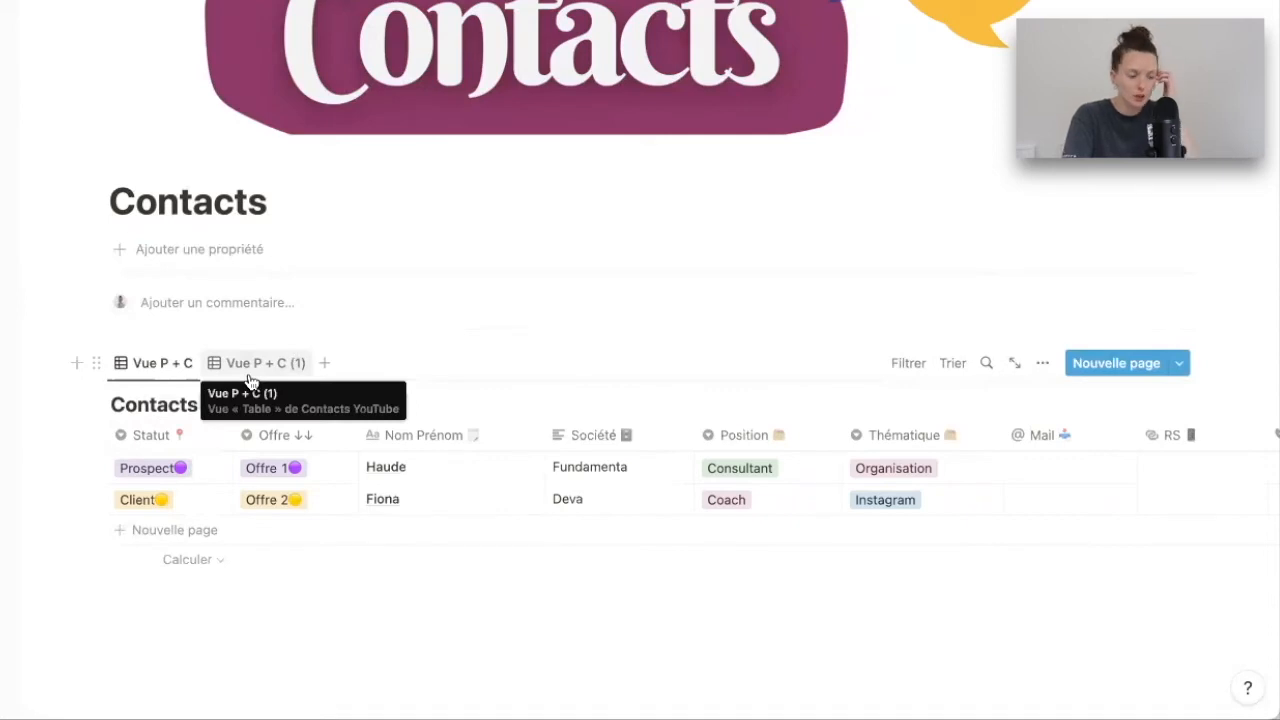
Step: Rename the duplicated Vue P + C (1) view as Vue prospect
click(250, 370)
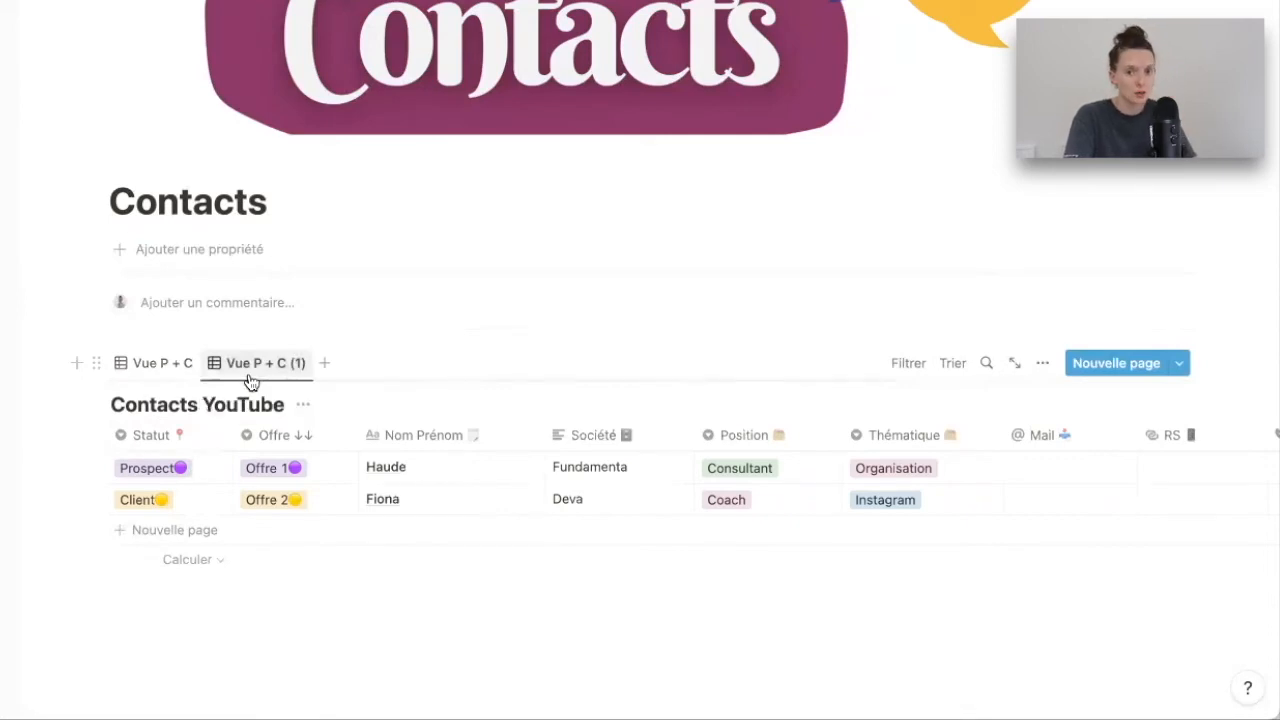
click(250, 382)
click(262, 400)
text(Vue prospect)
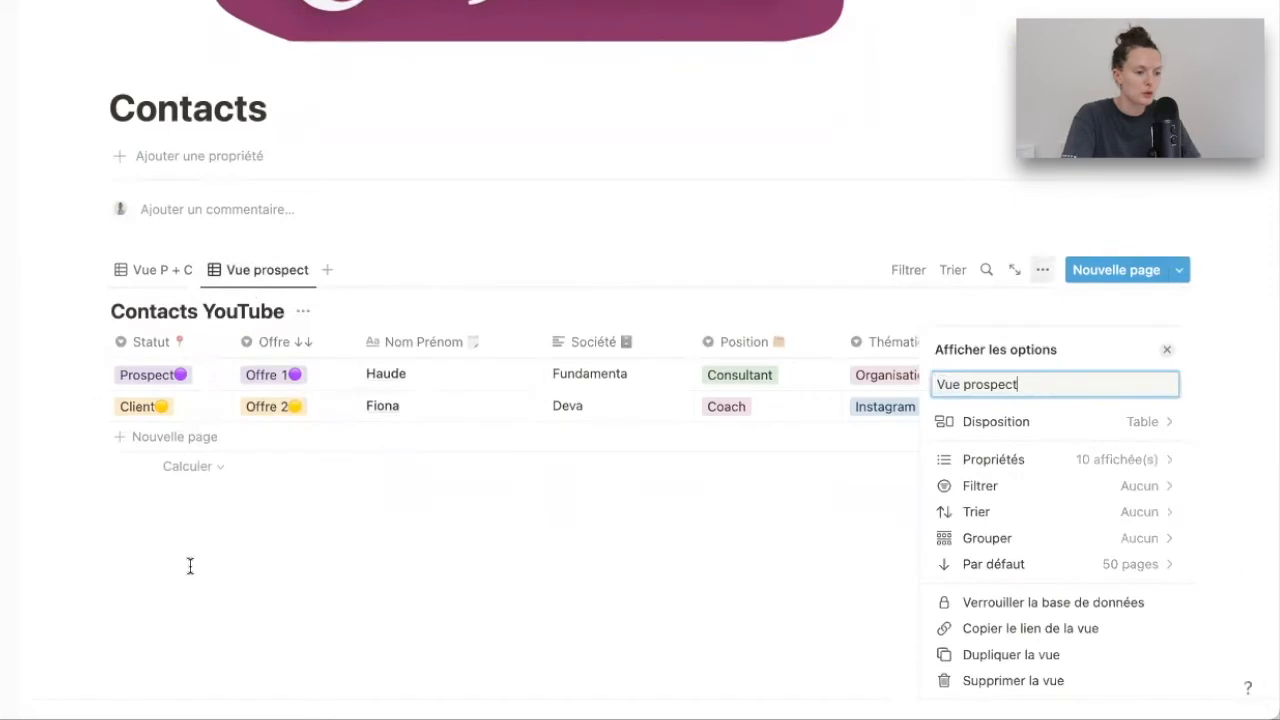
click(190, 566)
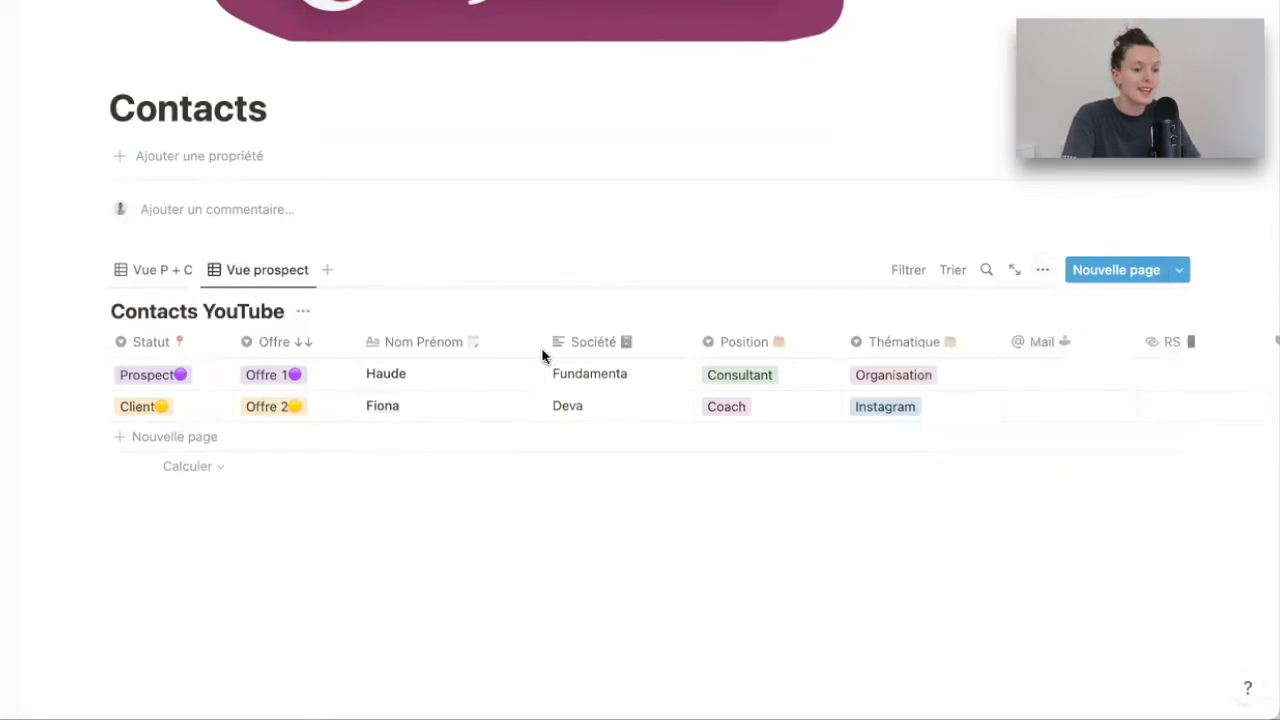
Step: Filter Vue prospect by Statut so that it shows only contacts set to Prospect
click(906, 270)
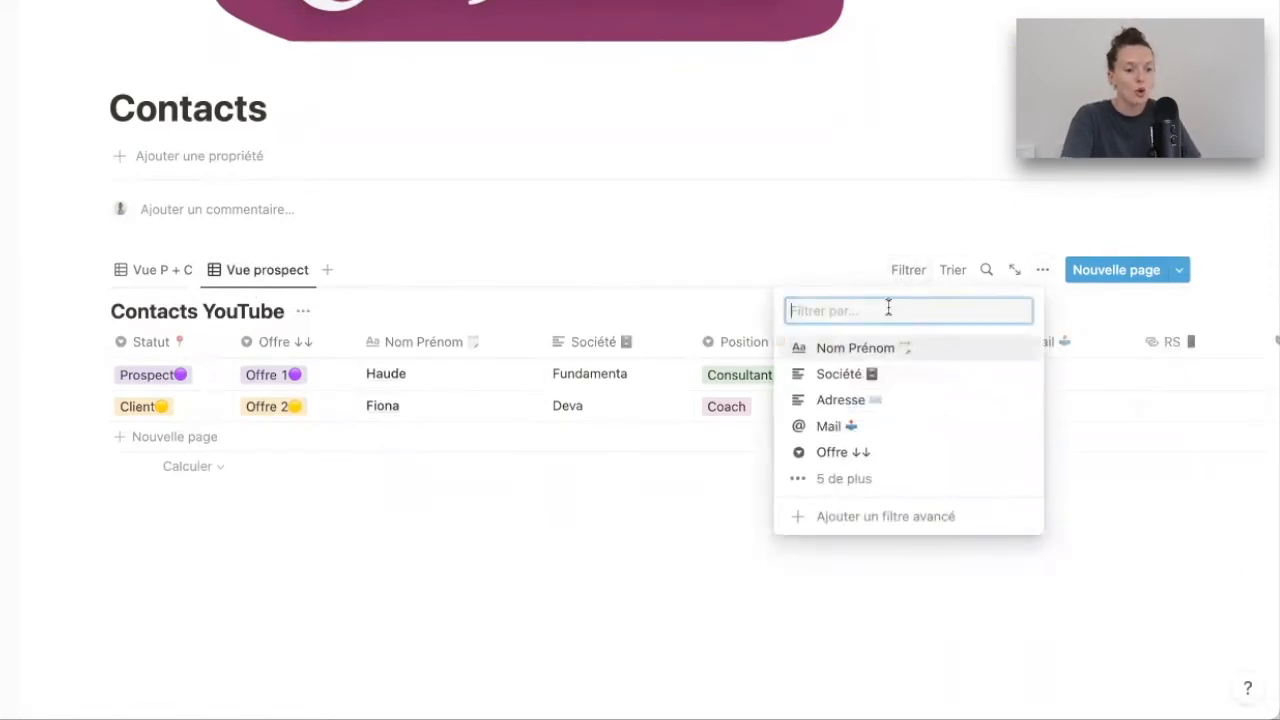
click(888, 479)
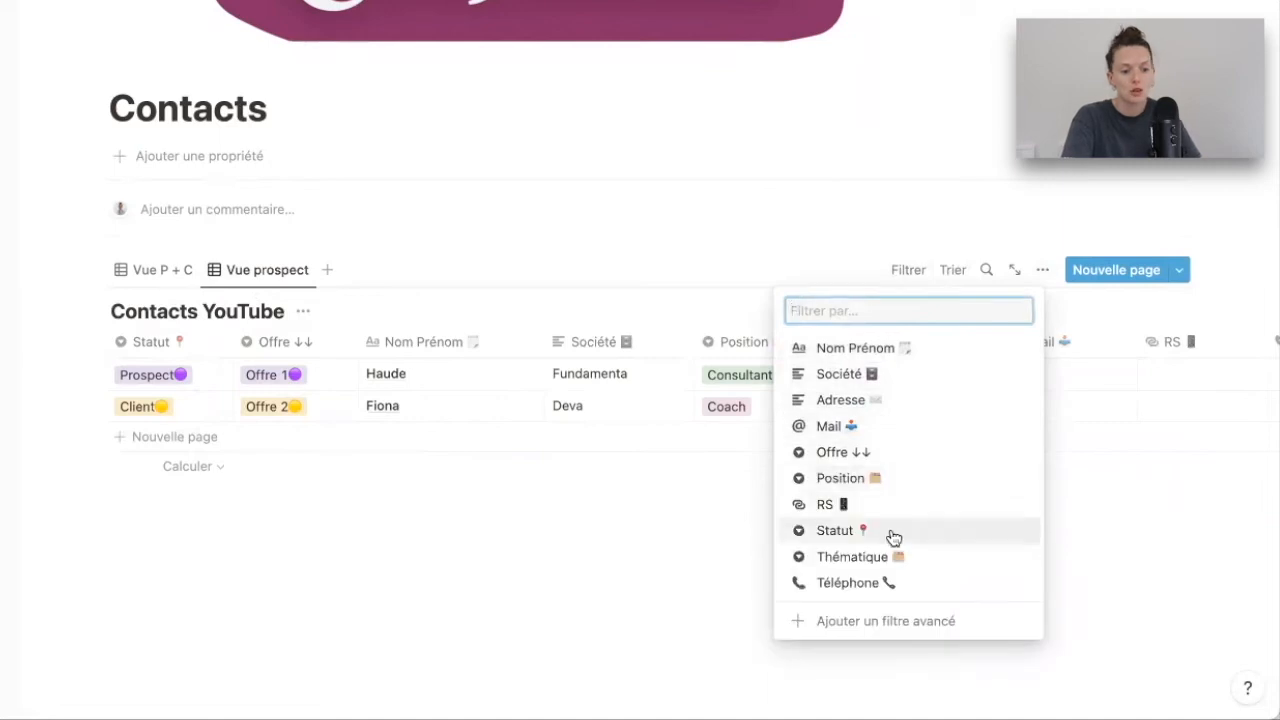
click(875, 531)
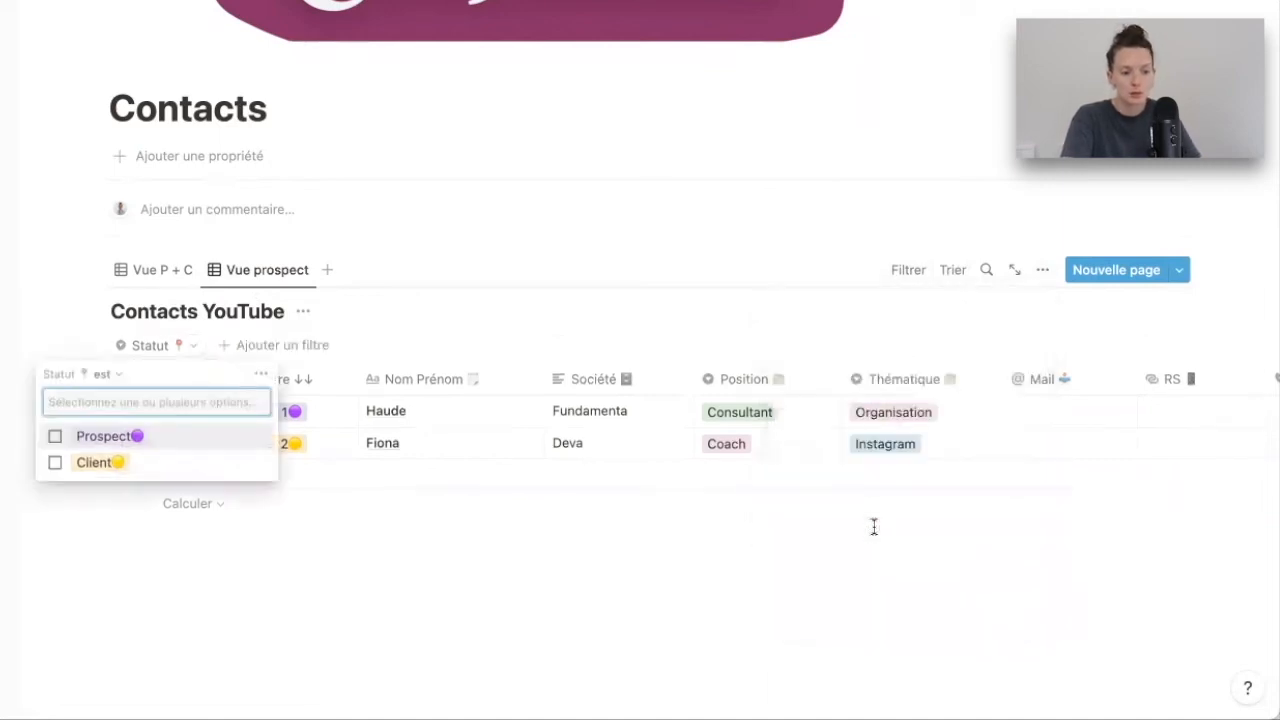
click(54, 440)
click(149, 574)
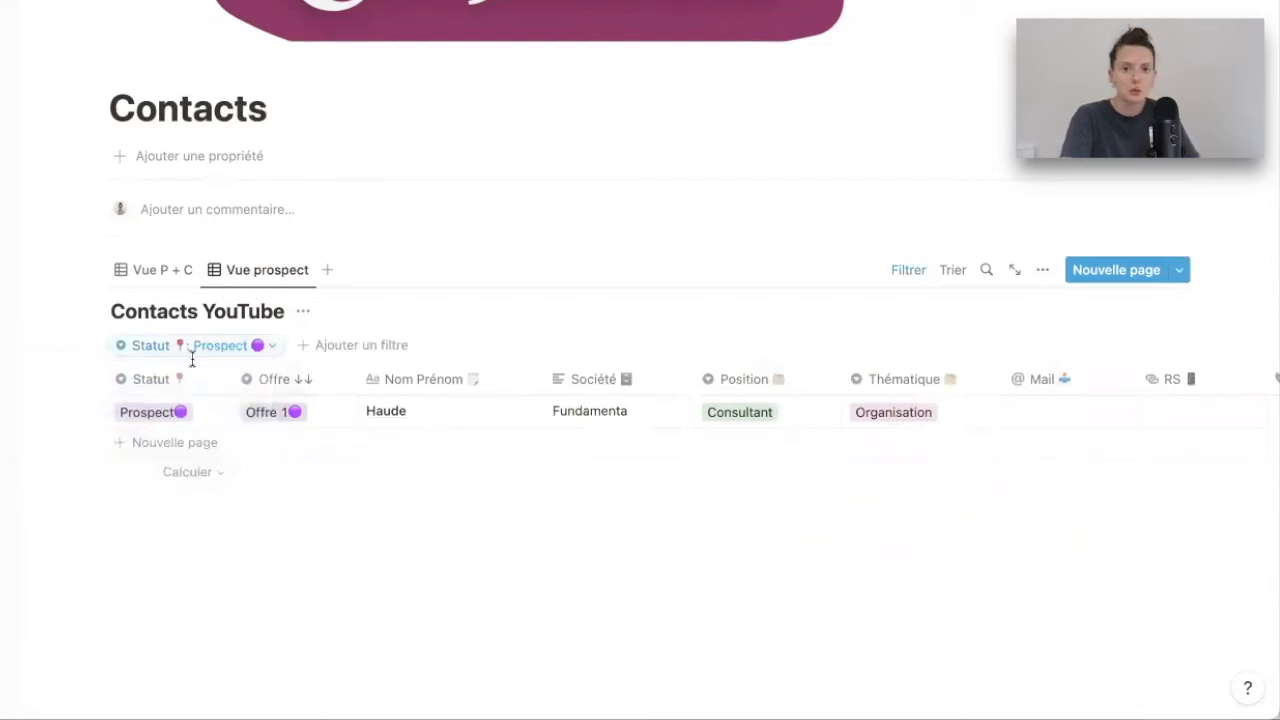
Step: Duplicate the filtered Vue prospect view and name the copy Vue client
click(247, 278)
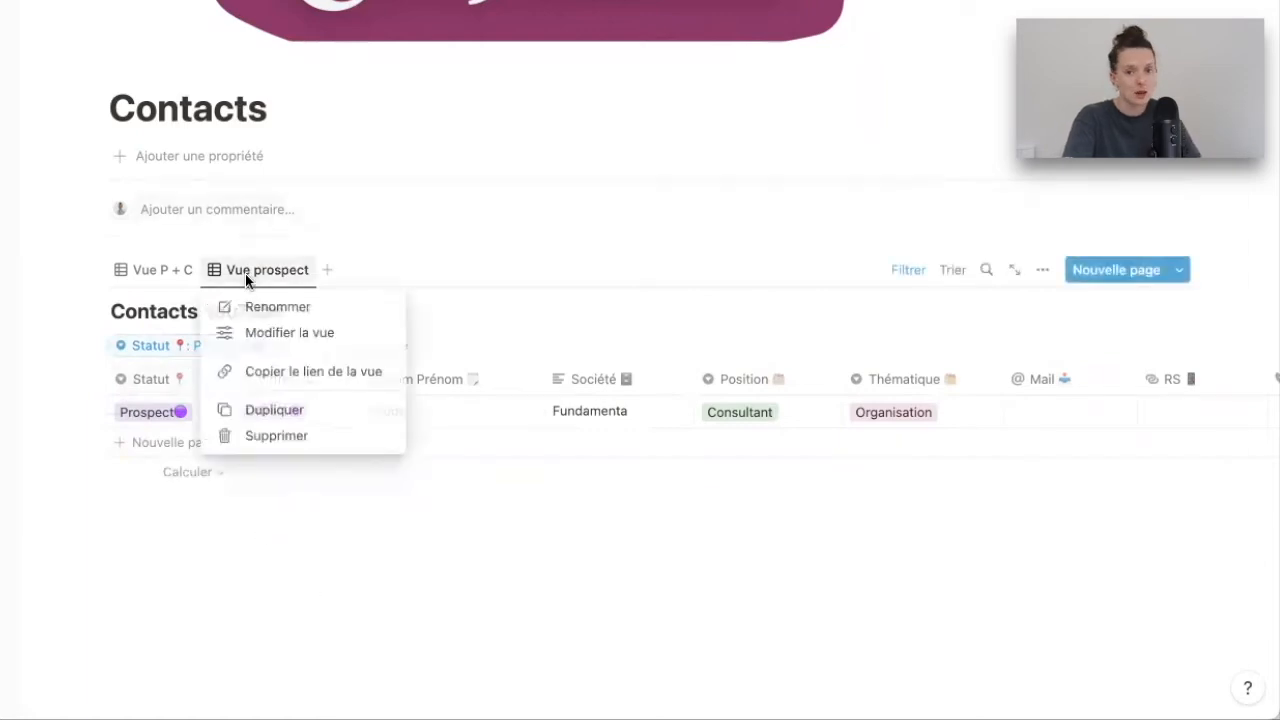
click(294, 410)
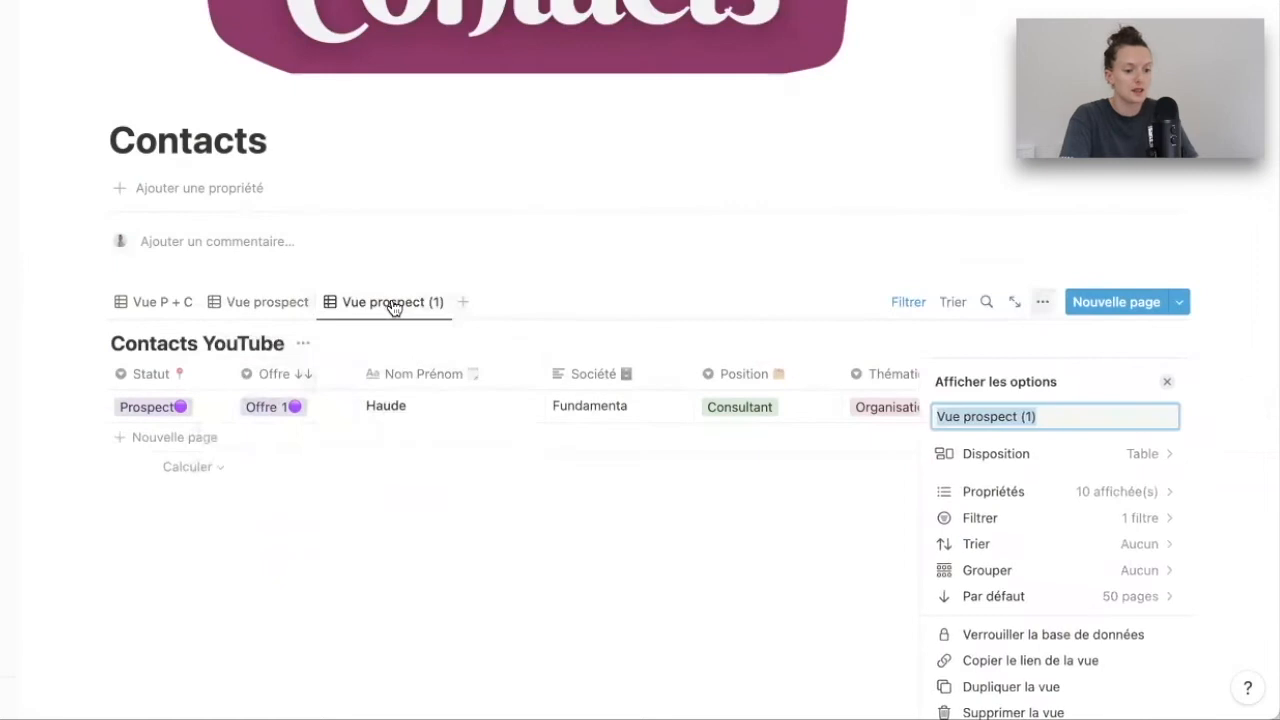
text(Vue client)
click(317, 563)
Step: Change the Statut filter of Vue client to Client only and check the three Contacts YouTube views
click(370, 301)
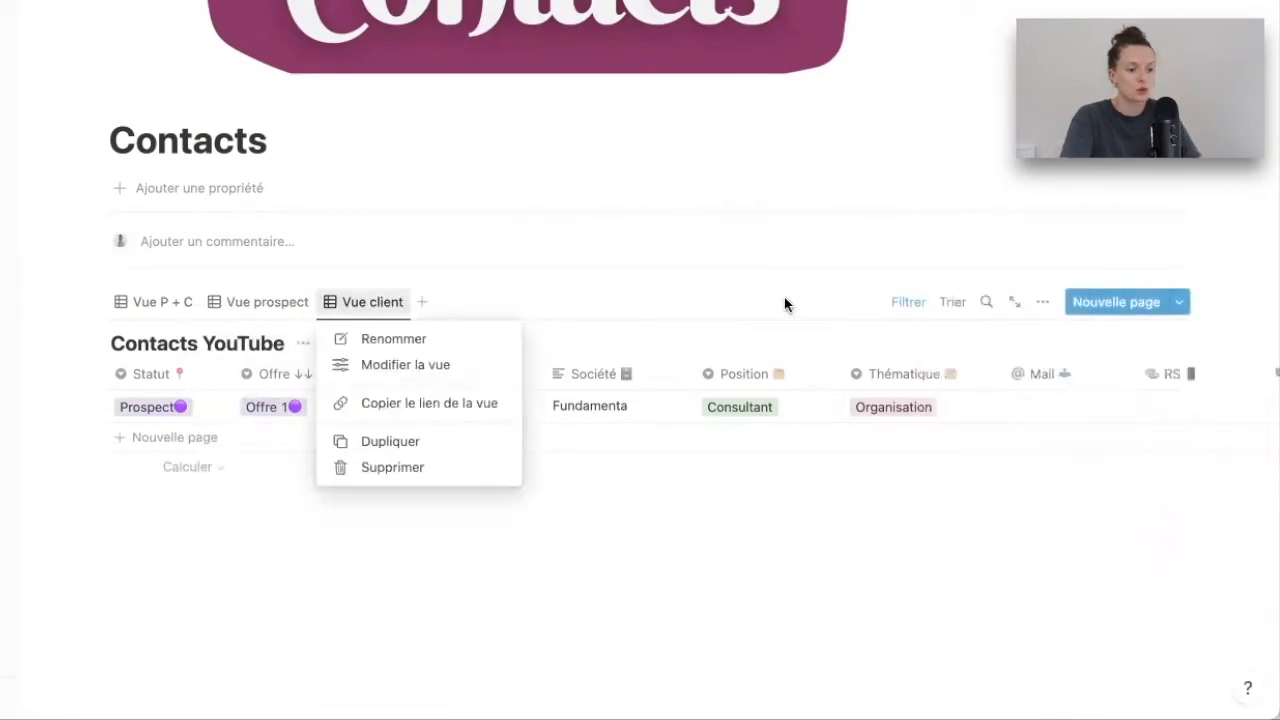
click(912, 312)
click(910, 311)
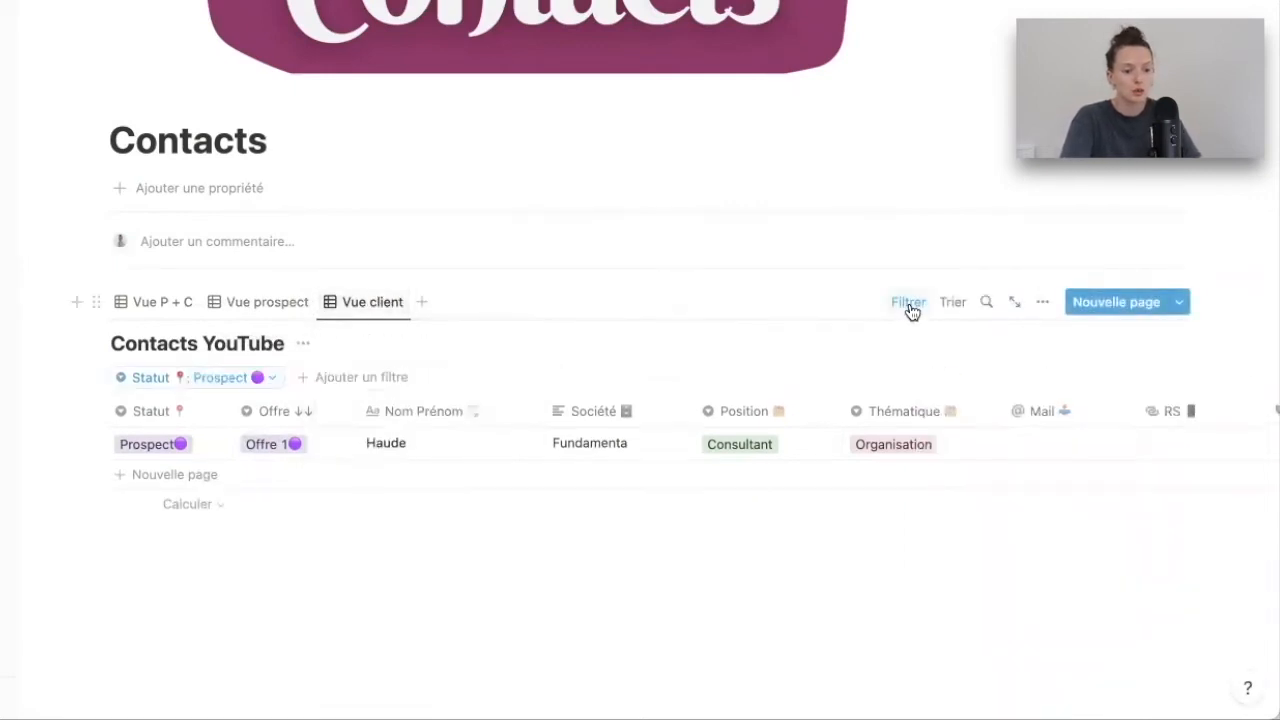
click(185, 377)
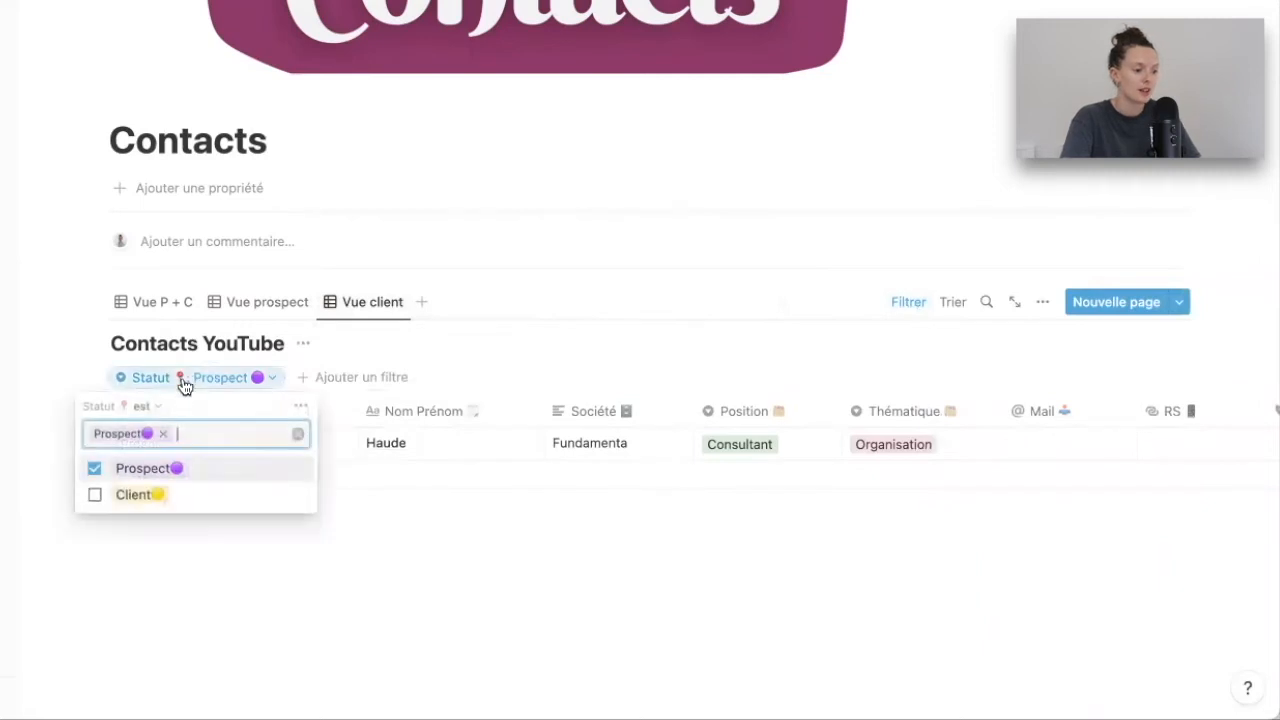
click(94, 468)
click(95, 494)
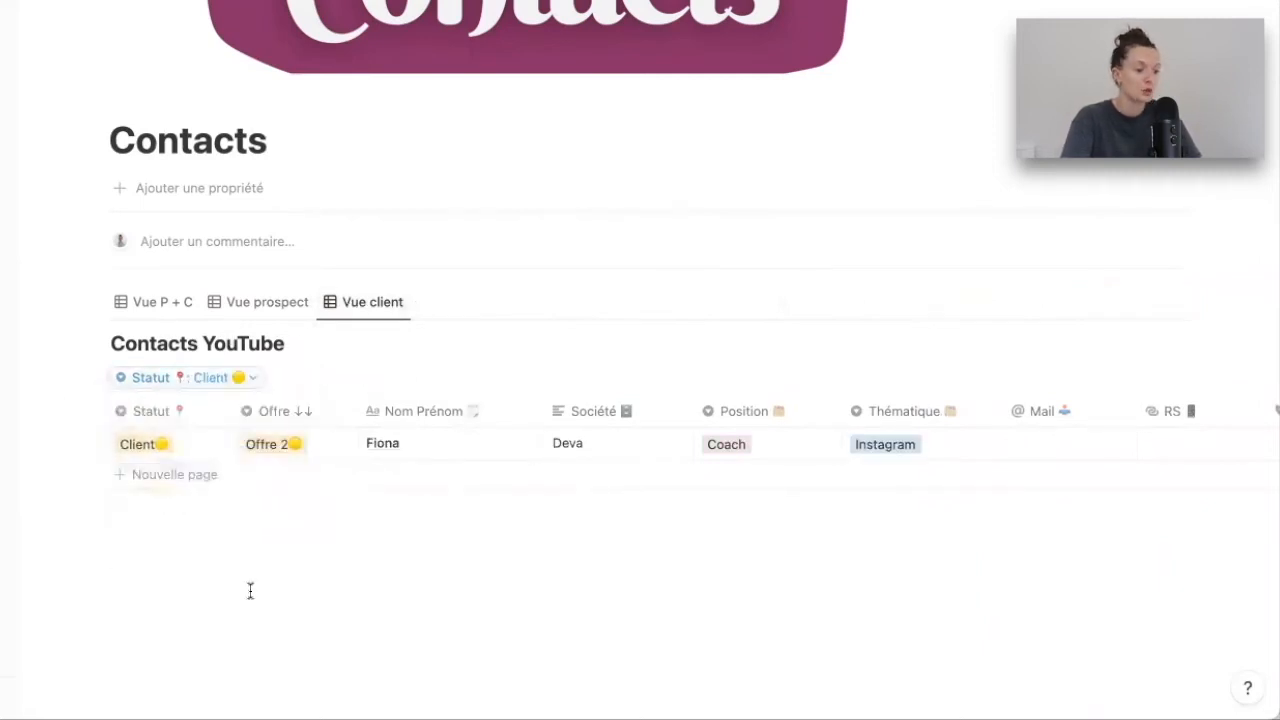
click(160, 305)
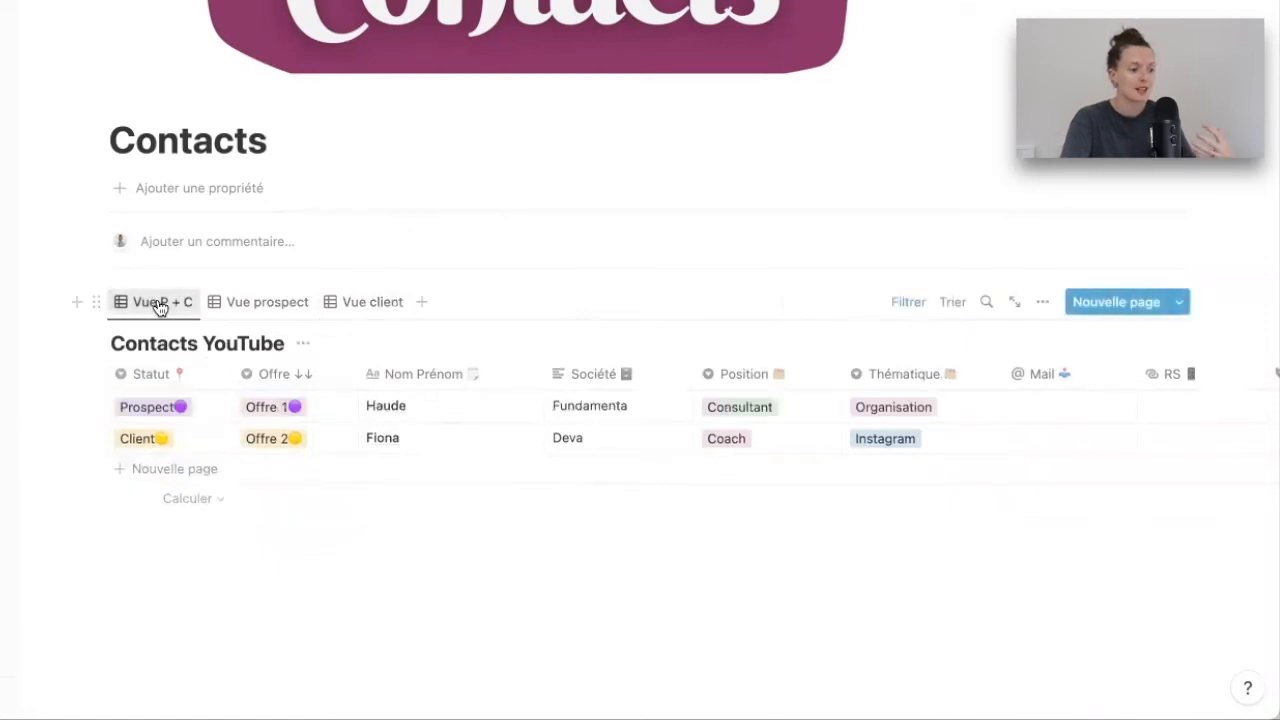
click(260, 311)
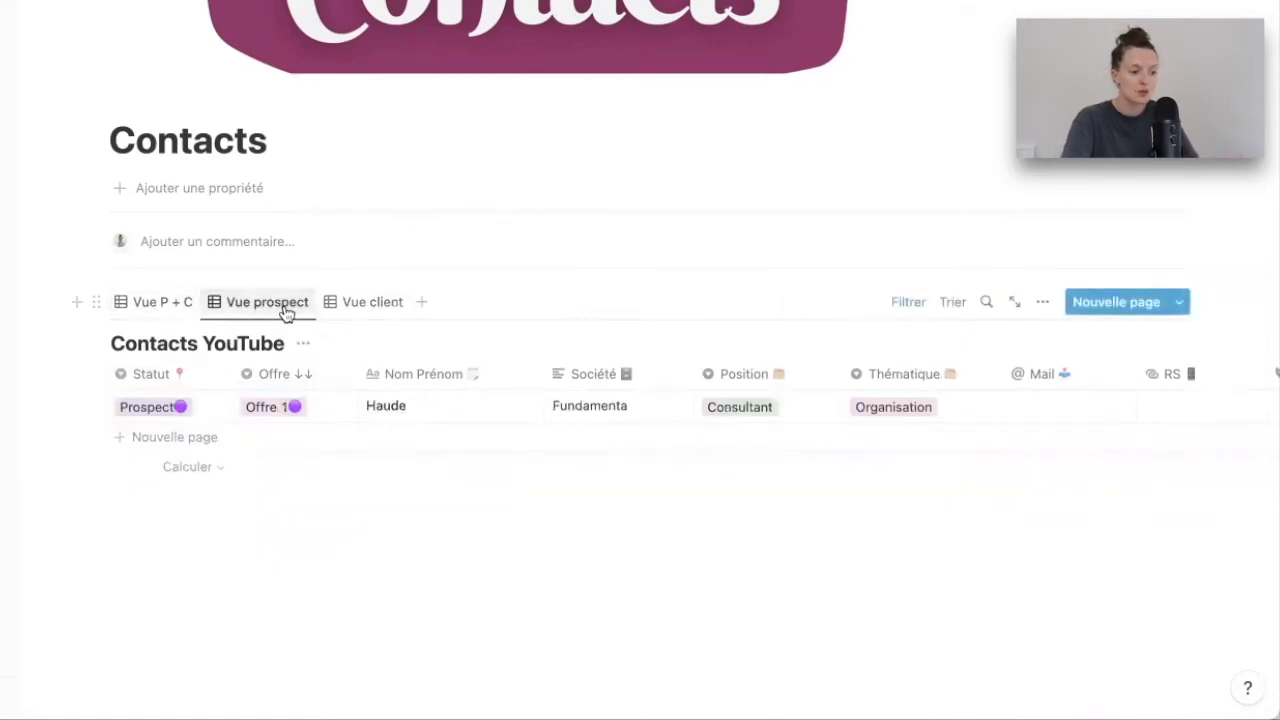
click(354, 312)
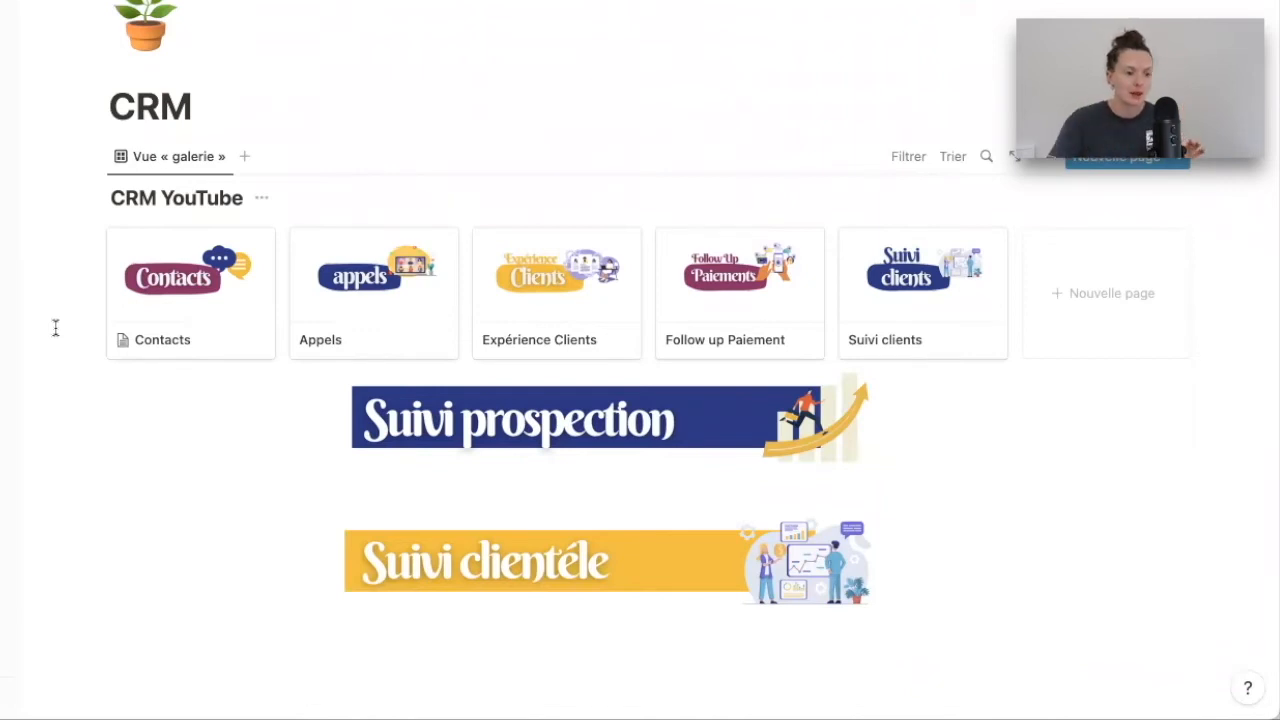
Step: Insert a linked table view of Contacts YouTube below the Suivi prospection banner on the CRM page, copying the existing Vue prospect
click(271, 500)
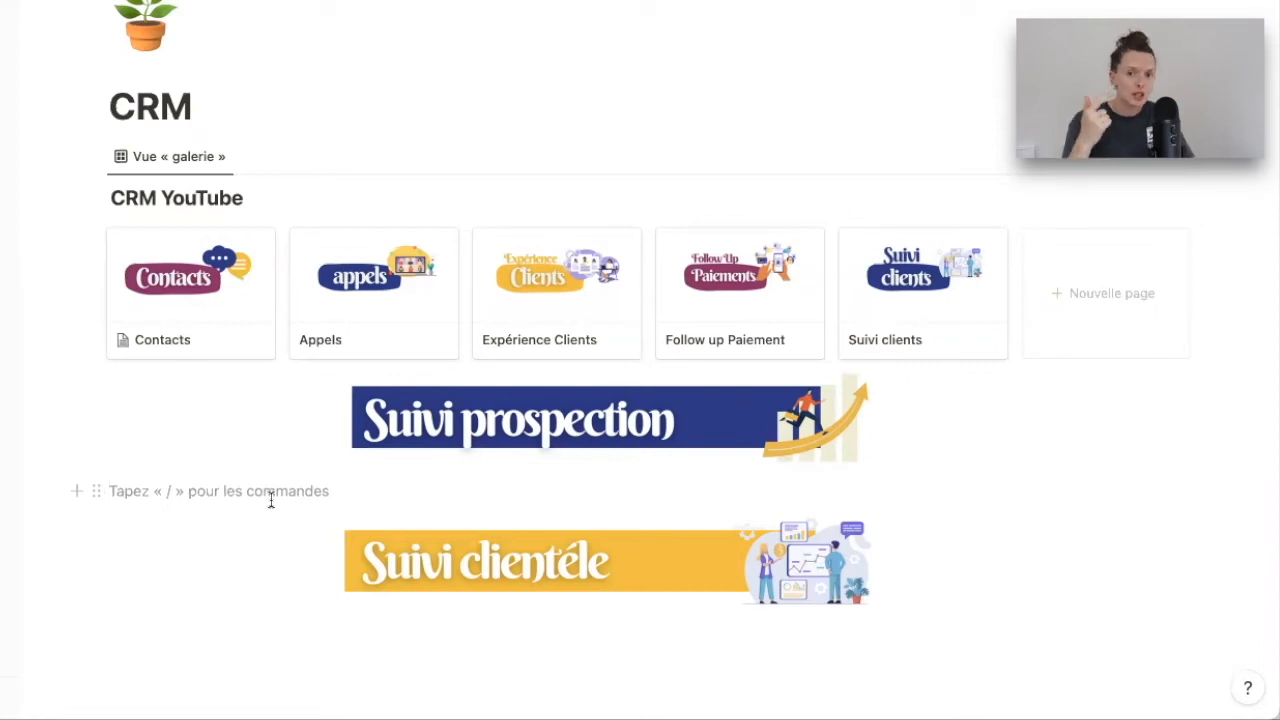
text(/)
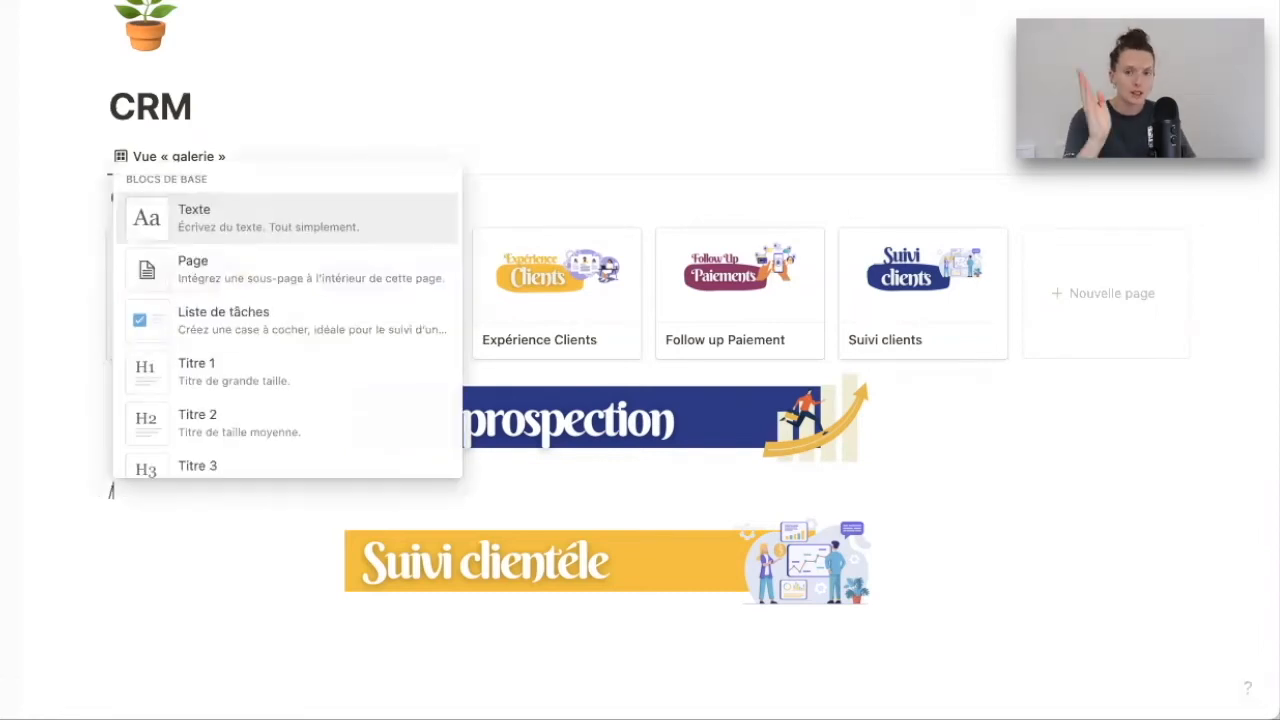
text(data)
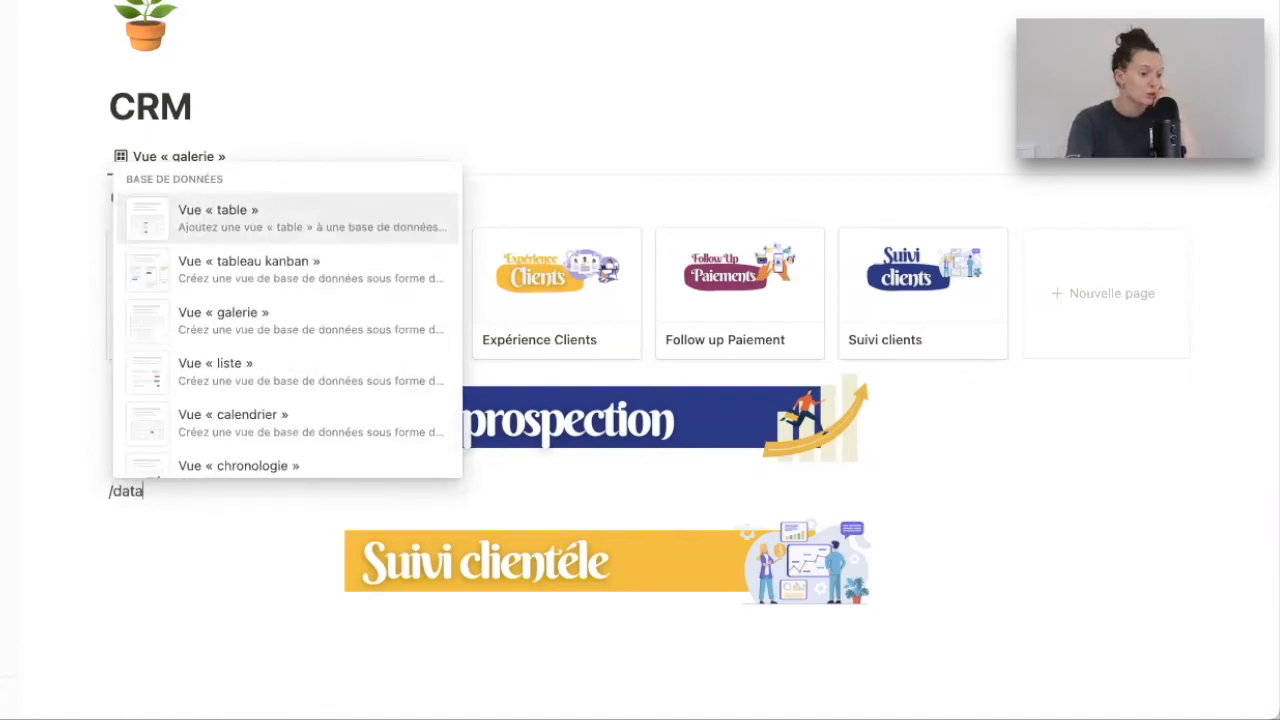
key(Return)
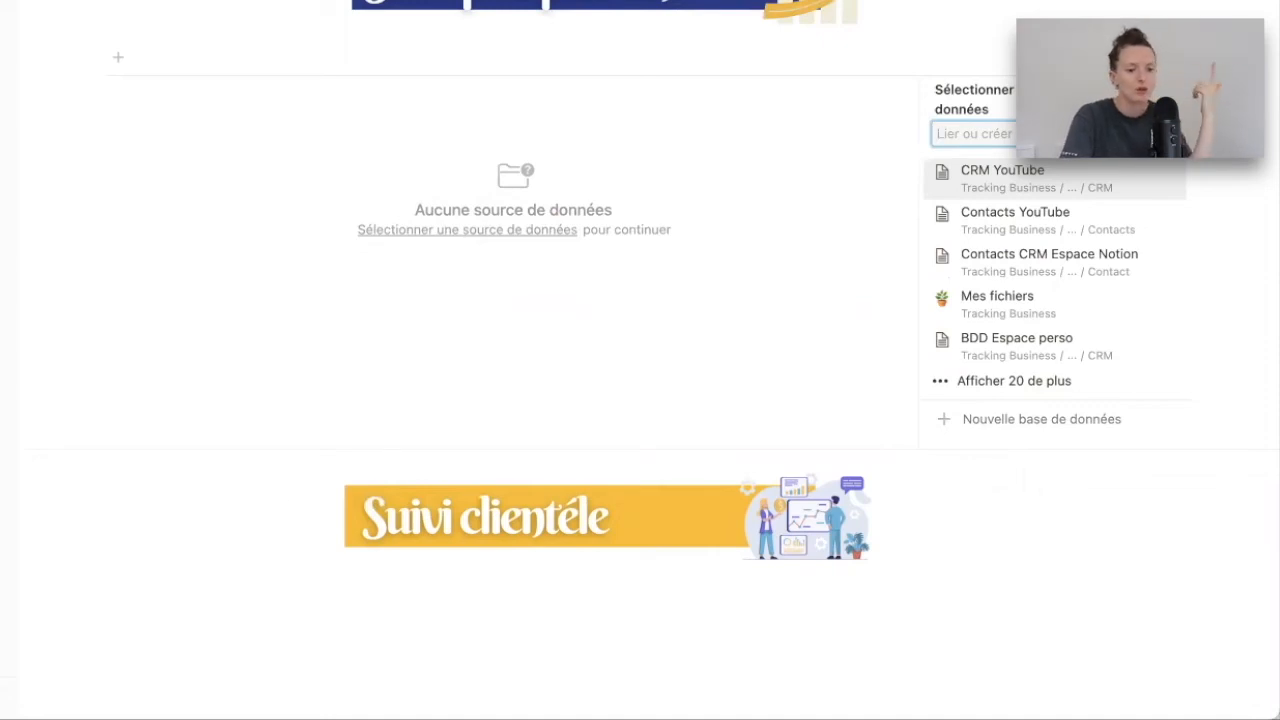
click(1000, 231)
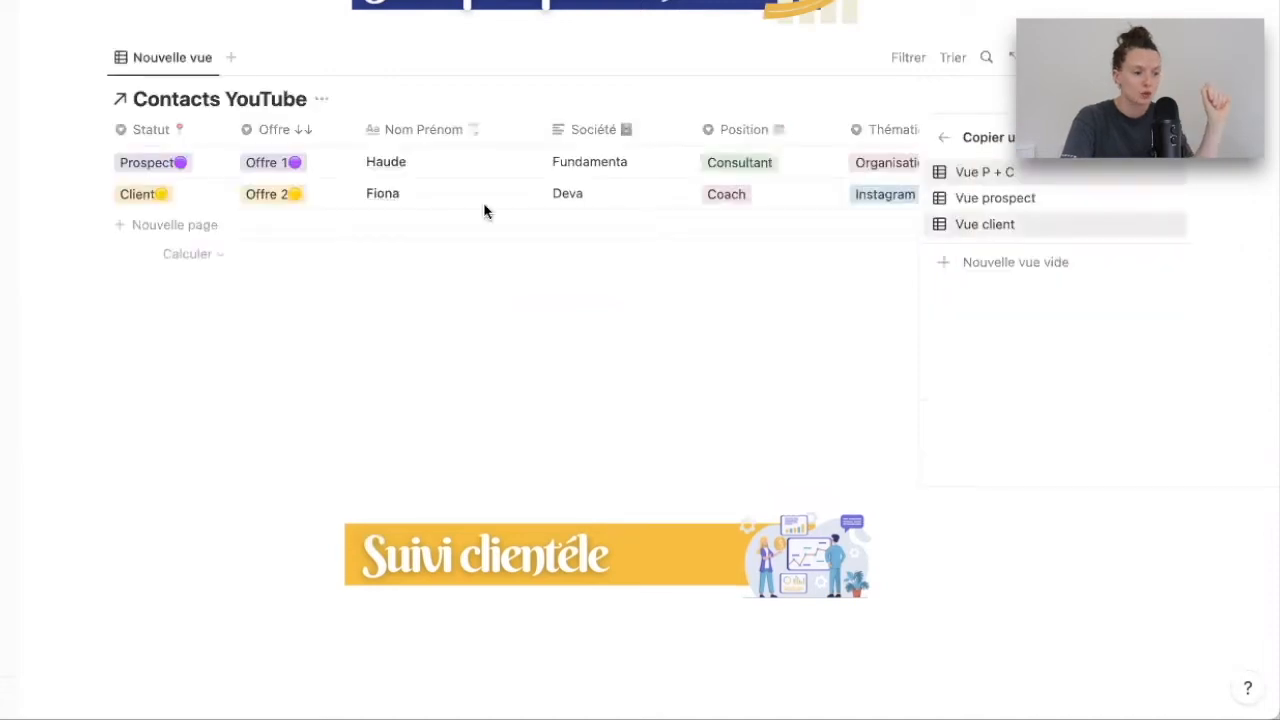
click(1000, 198)
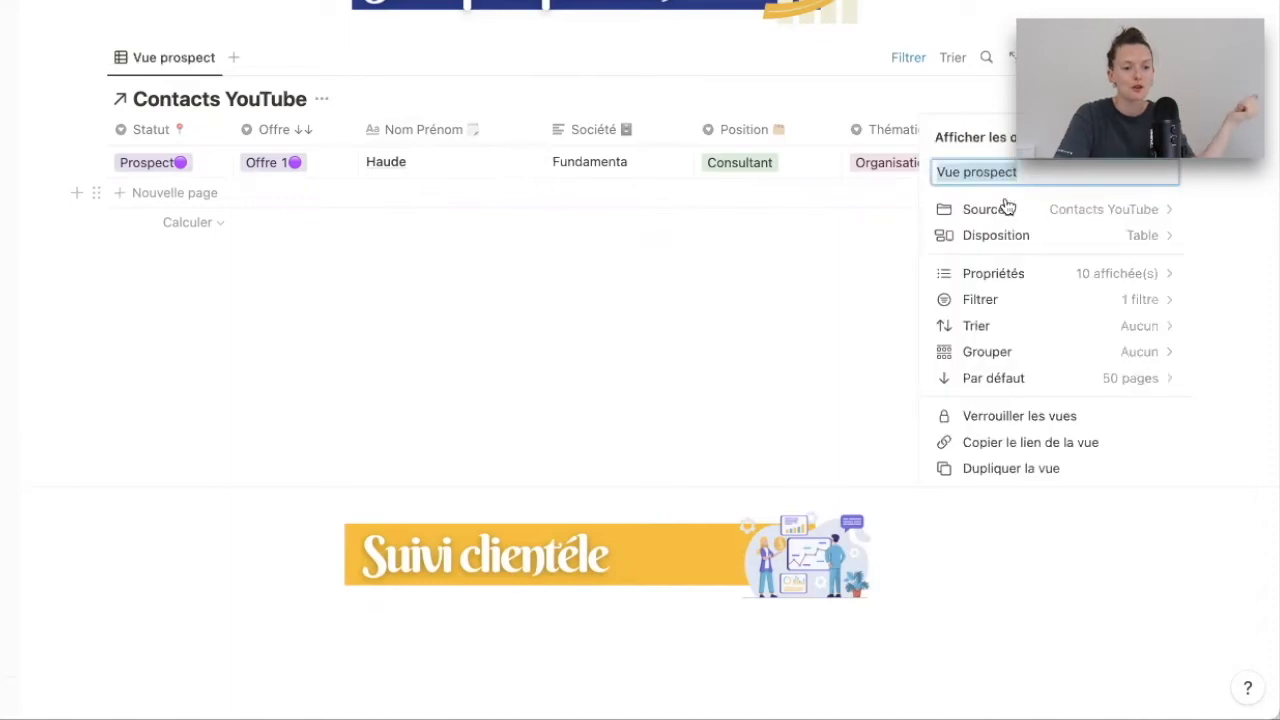
click(70, 292)
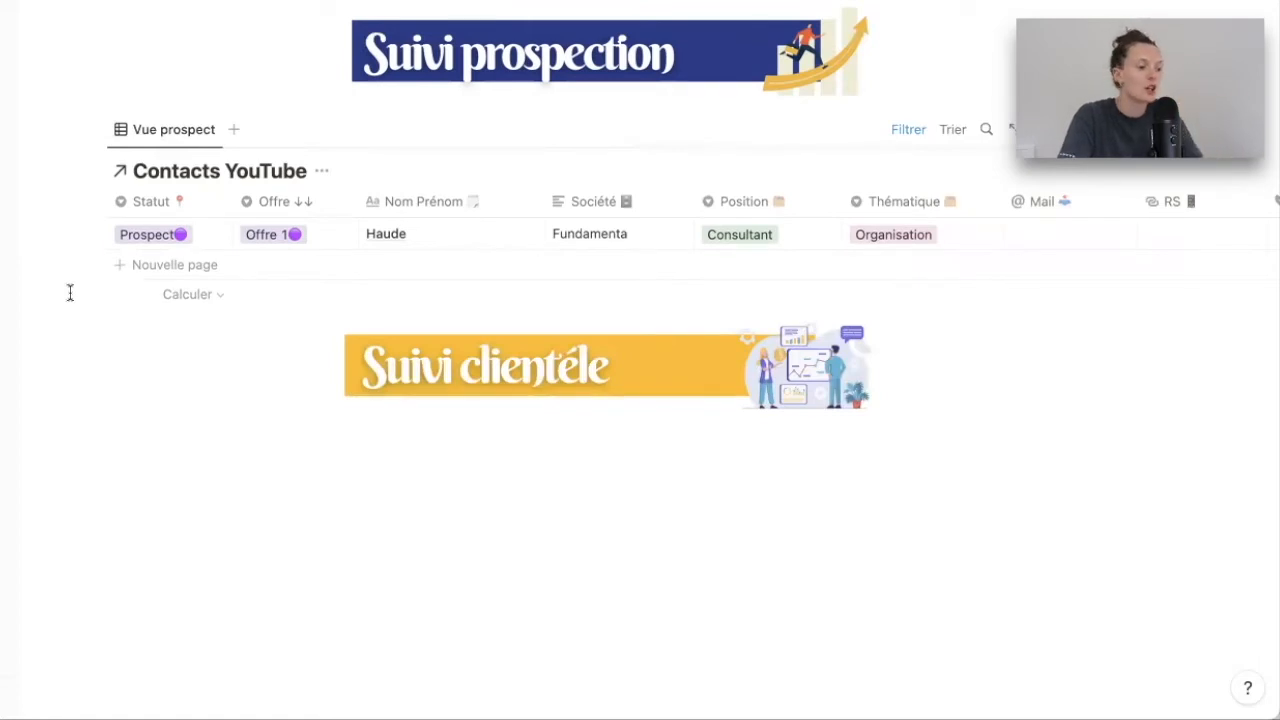
Step: Hide the database title of the linked Contacts YouTube table under Suivi prospection and look over its columns
click(321, 172)
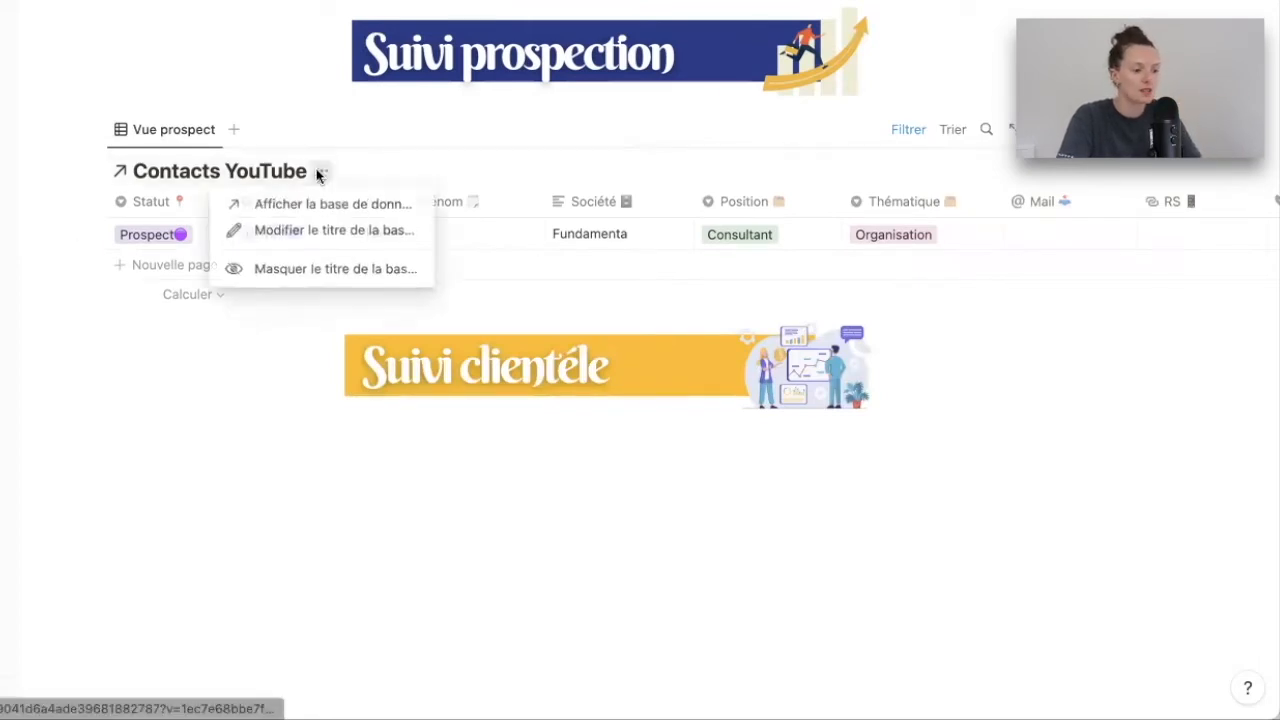
click(318, 268)
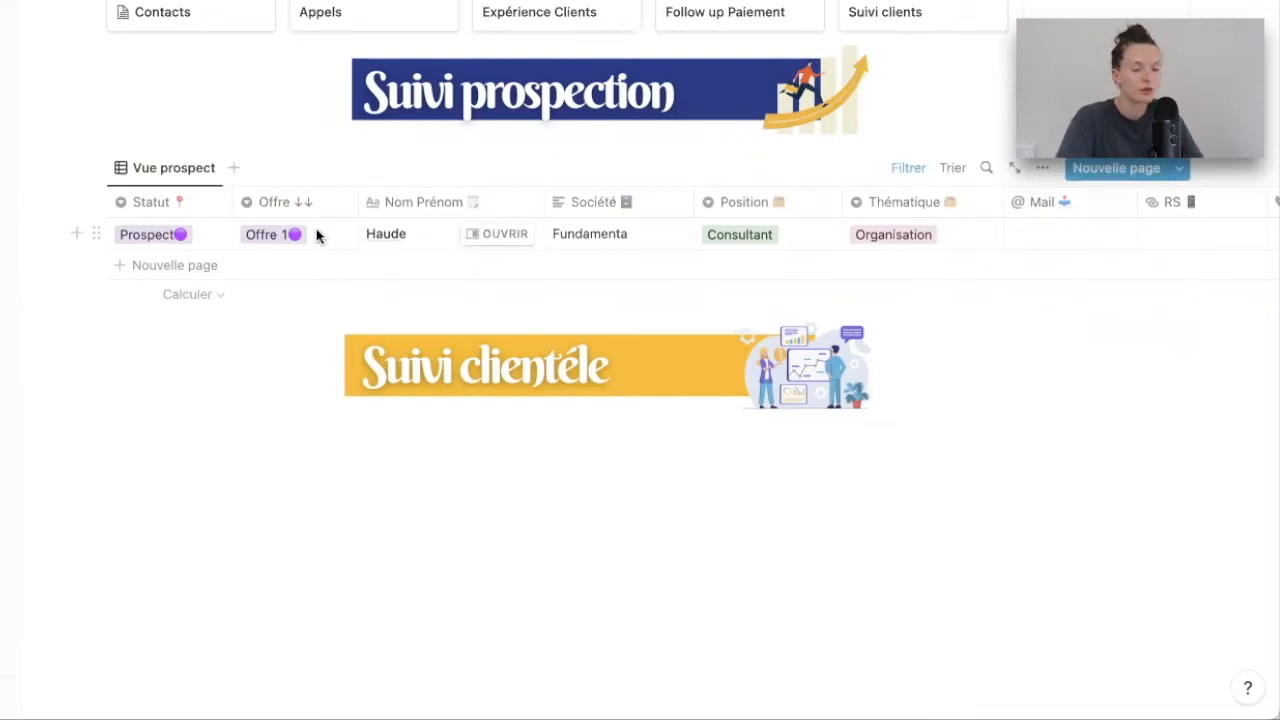
scroll(316, 234, right, 5)
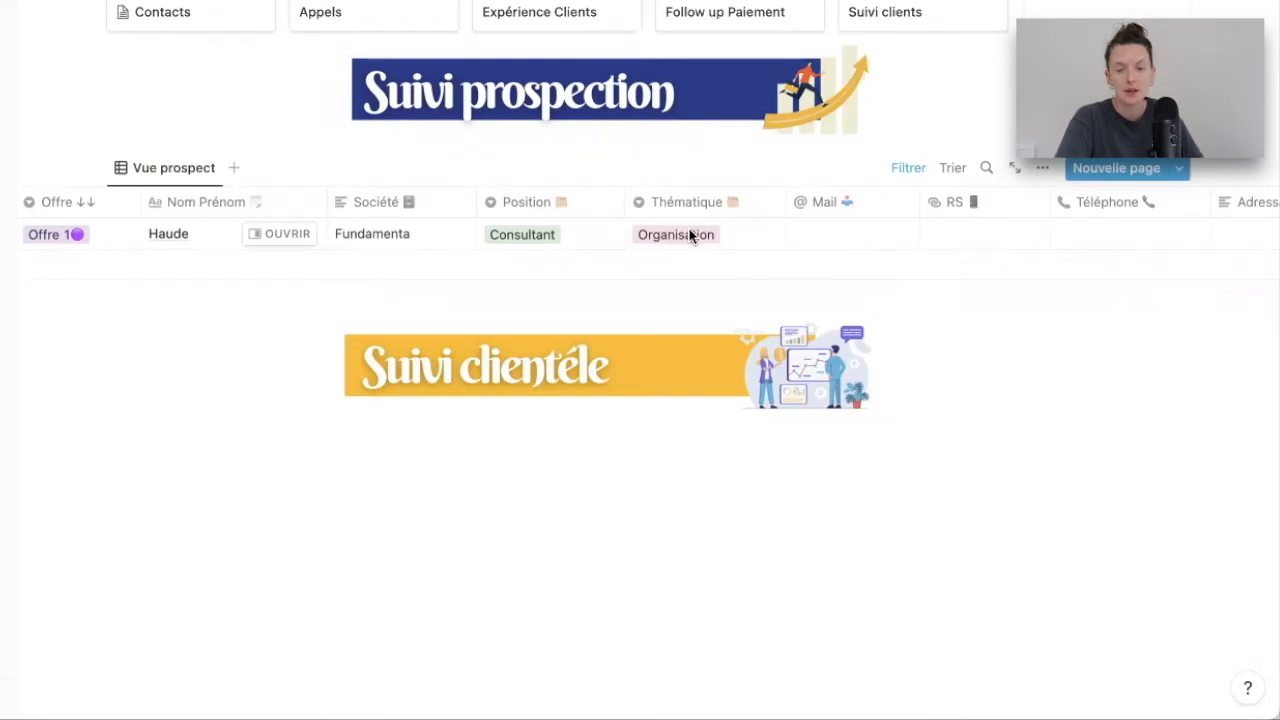
scroll(757, 234, right, 3)
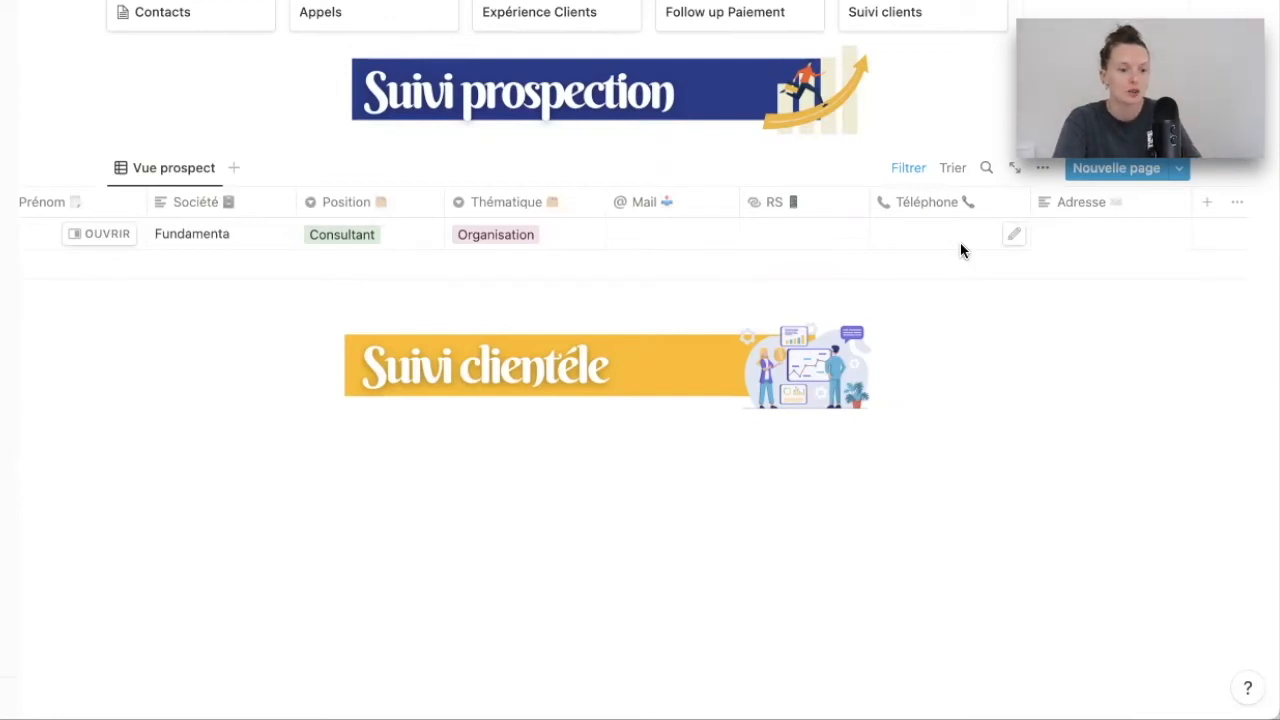
Step: Hide the Téléphone and Adresse properties in the Vue prospect table under Suivi prospection
click(941, 202)
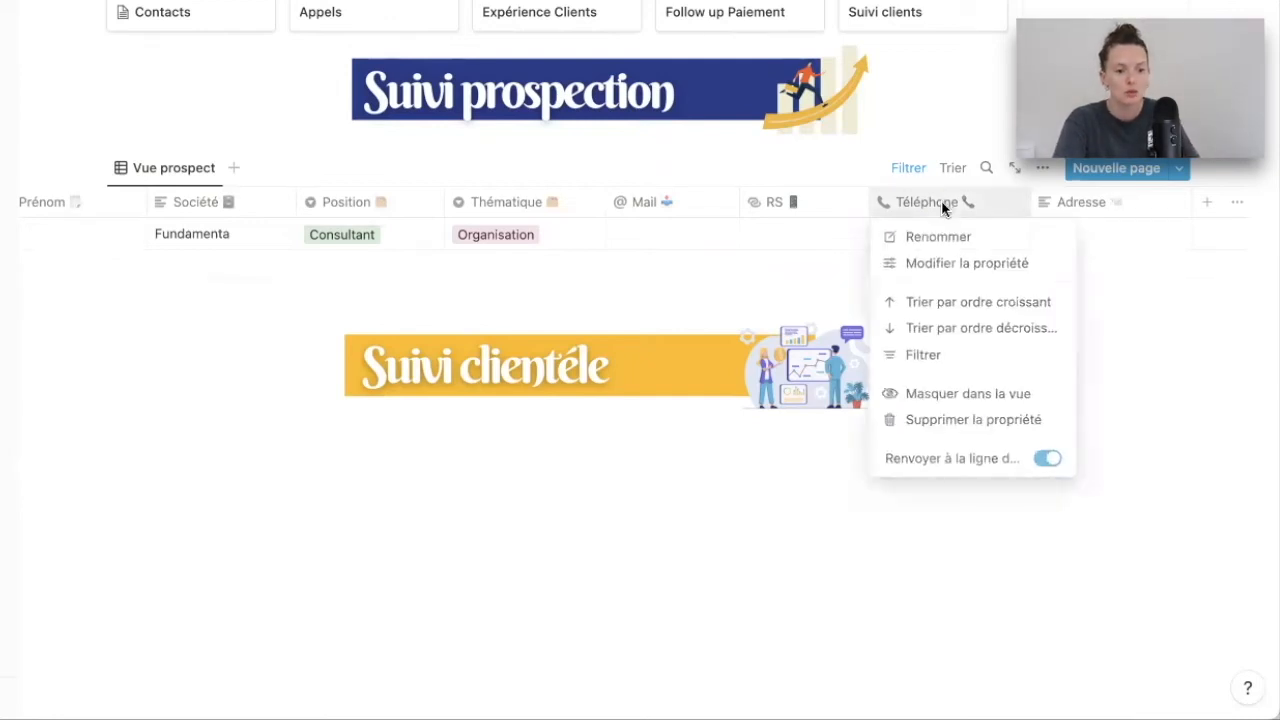
click(939, 392)
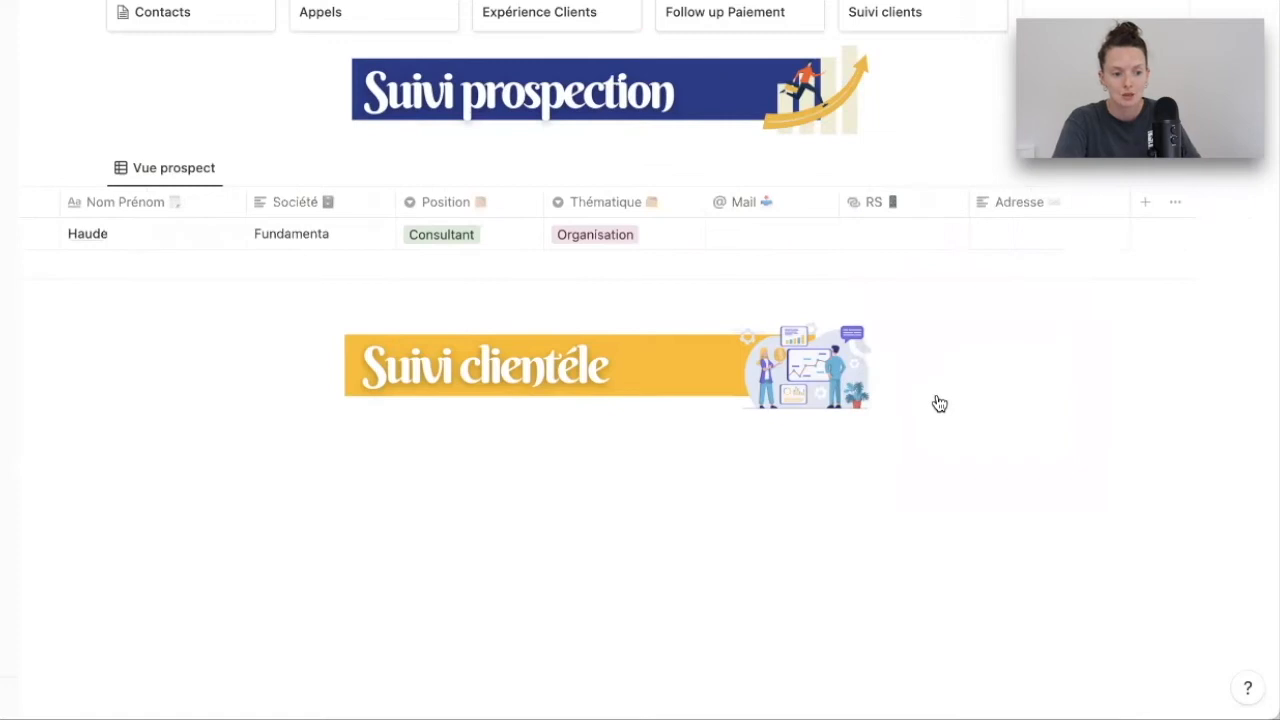
click(1034, 208)
click(1034, 395)
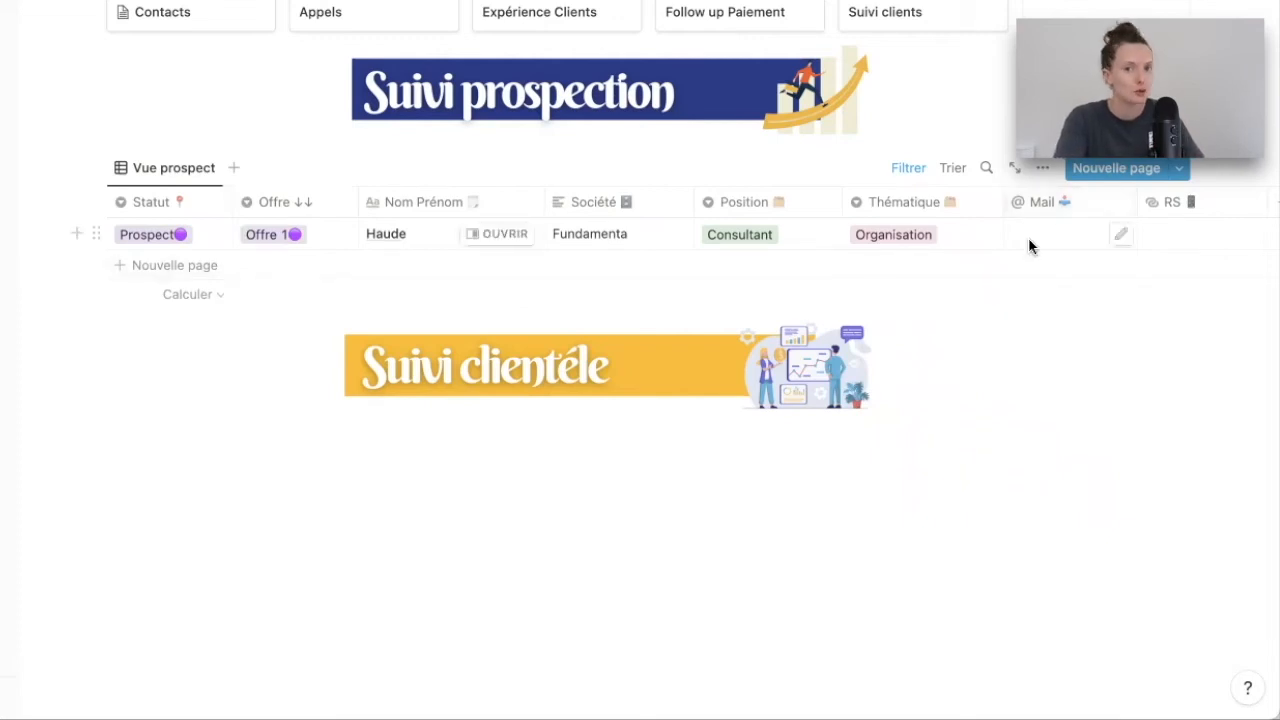
Step: Add a new property at the end of the Vue prospect table and look over the available property types
scroll(1147, 208, right, 3)
click(1146, 206)
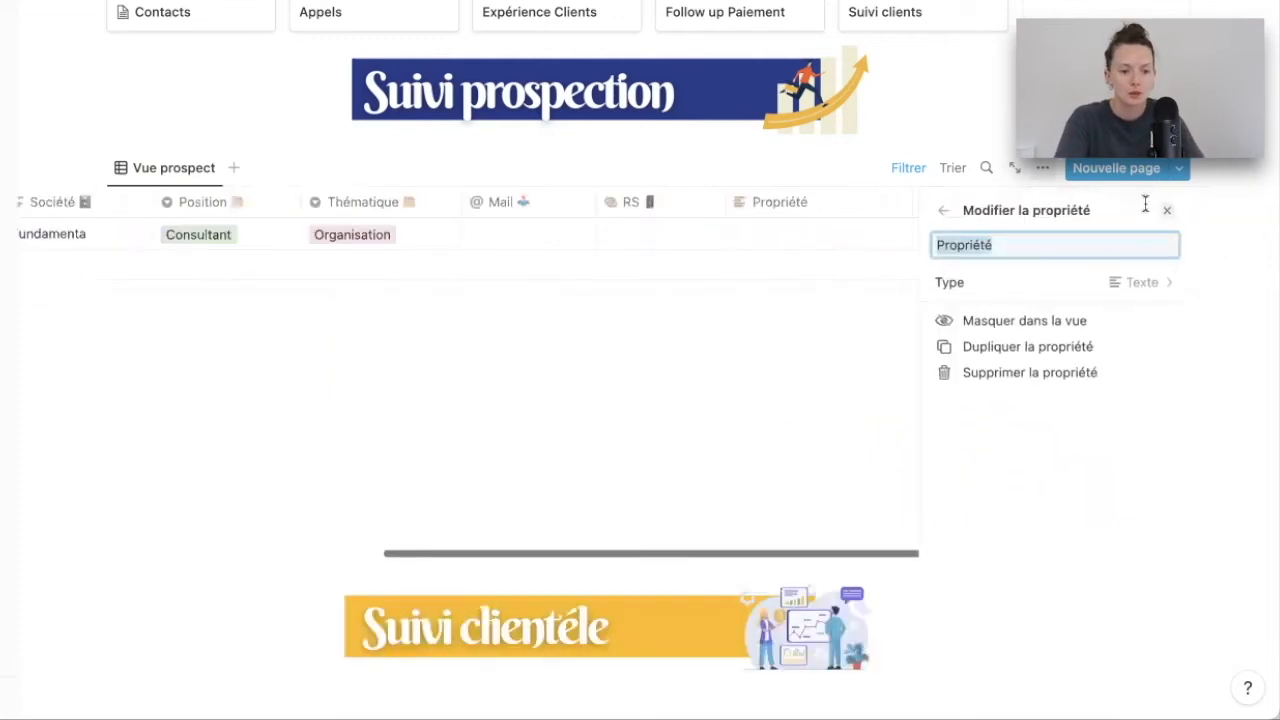
click(1124, 287)
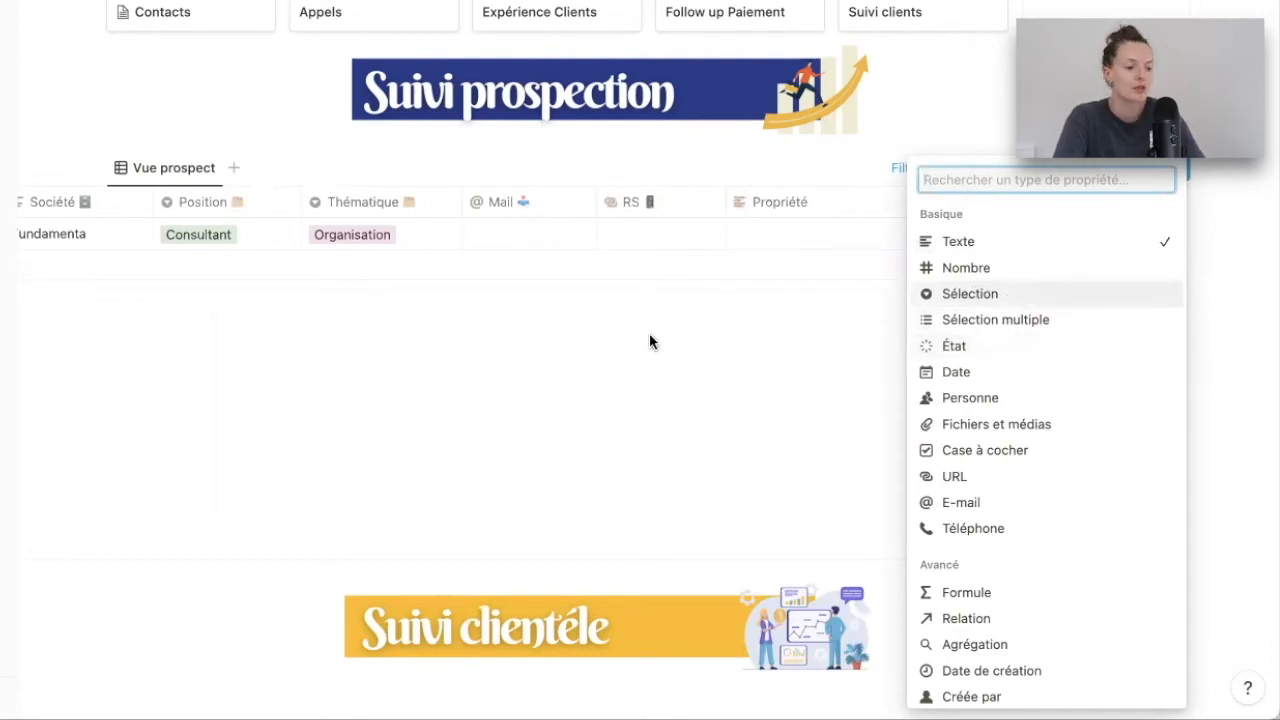
click(620, 305)
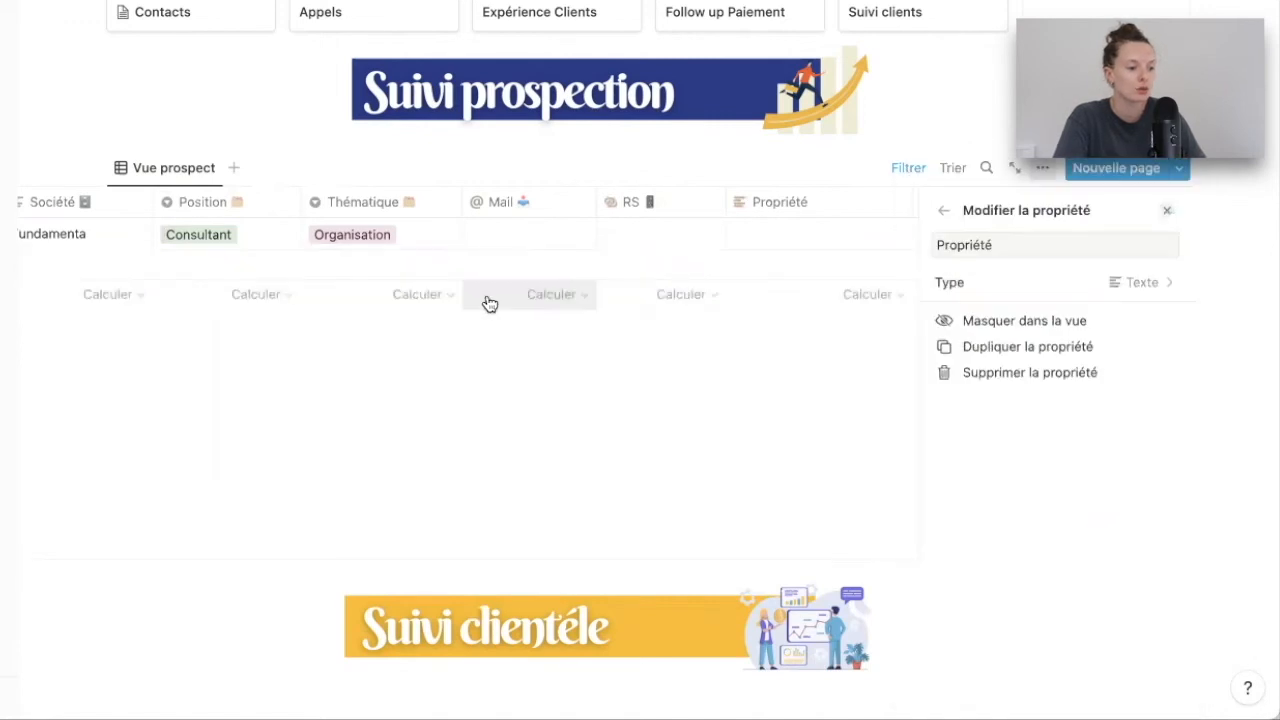
Step: Add a blank contact row to the Vue prospect table
click(156, 130)
click(137, 268)
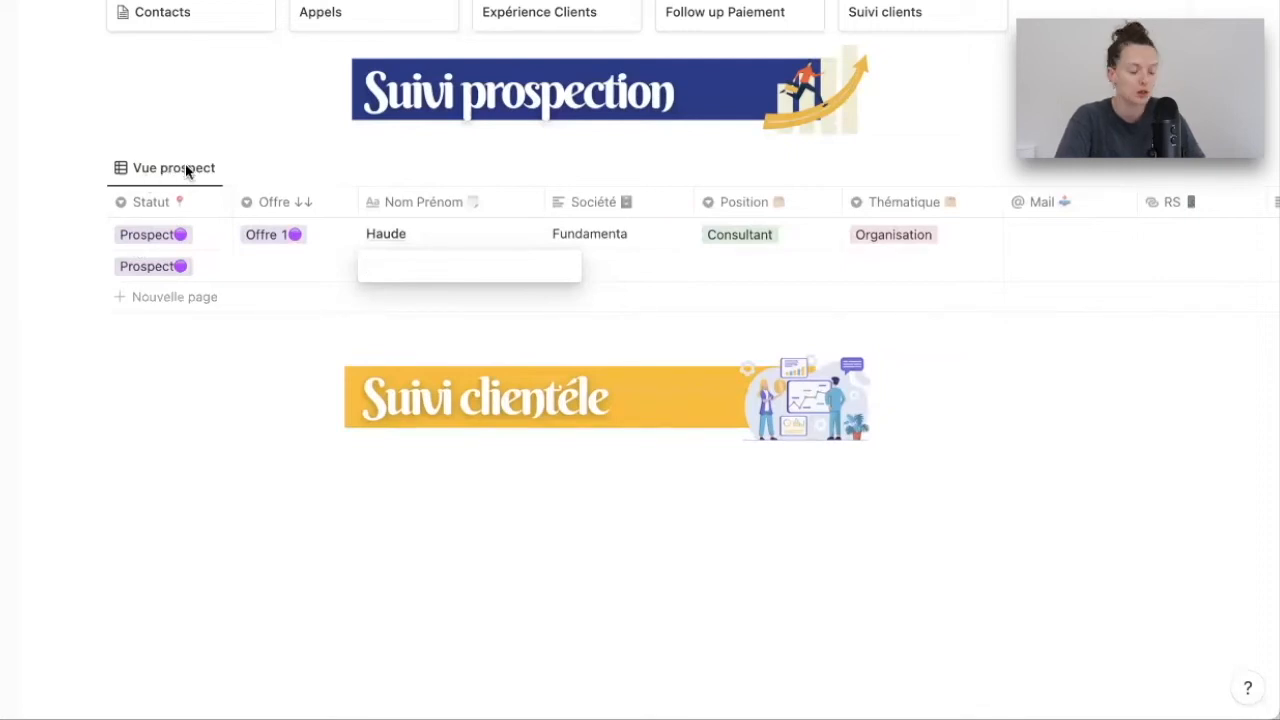
key(Escape)
Step: Change the type of the new Propriété column in Vue prospect to État
scroll(419, 270, right, 5)
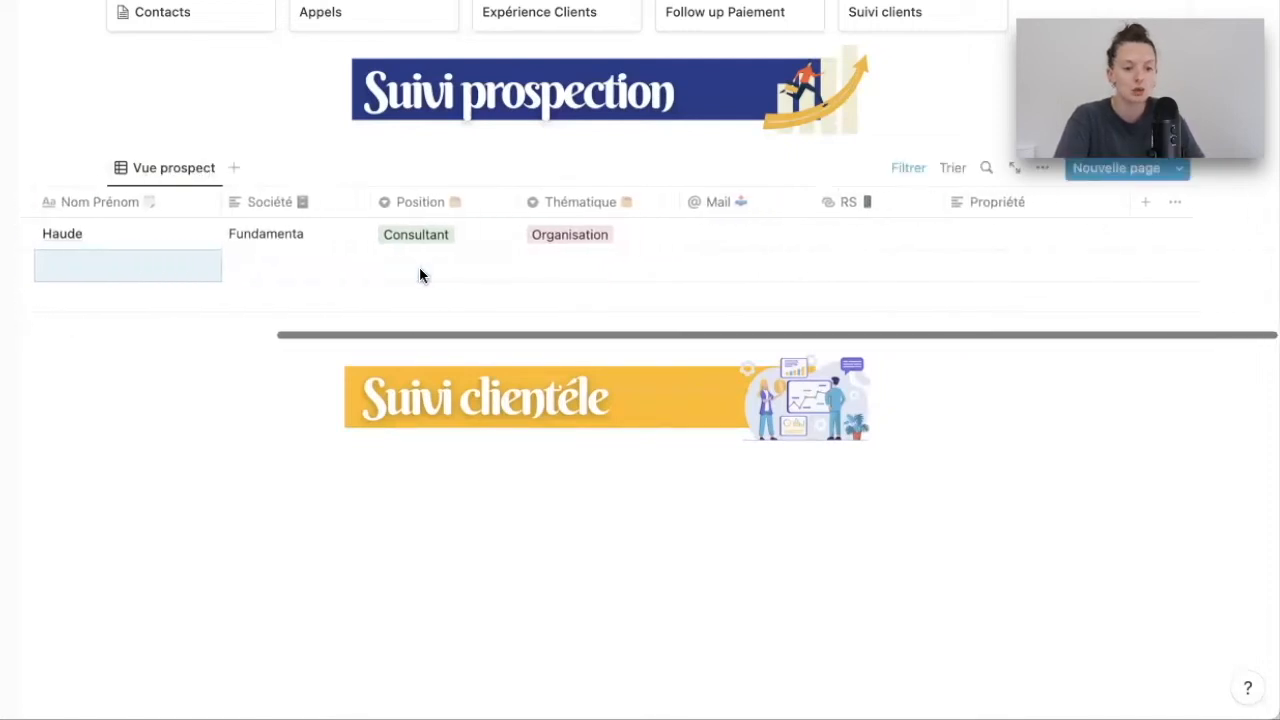
click(1004, 204)
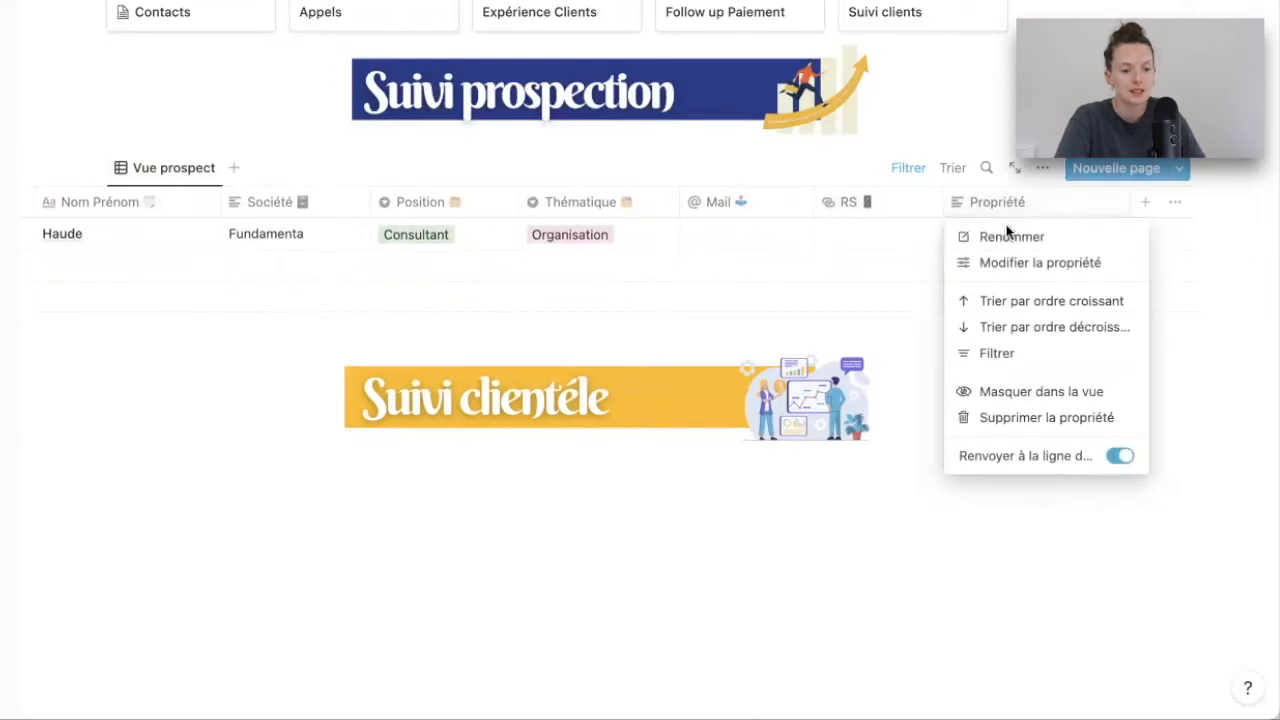
click(1030, 264)
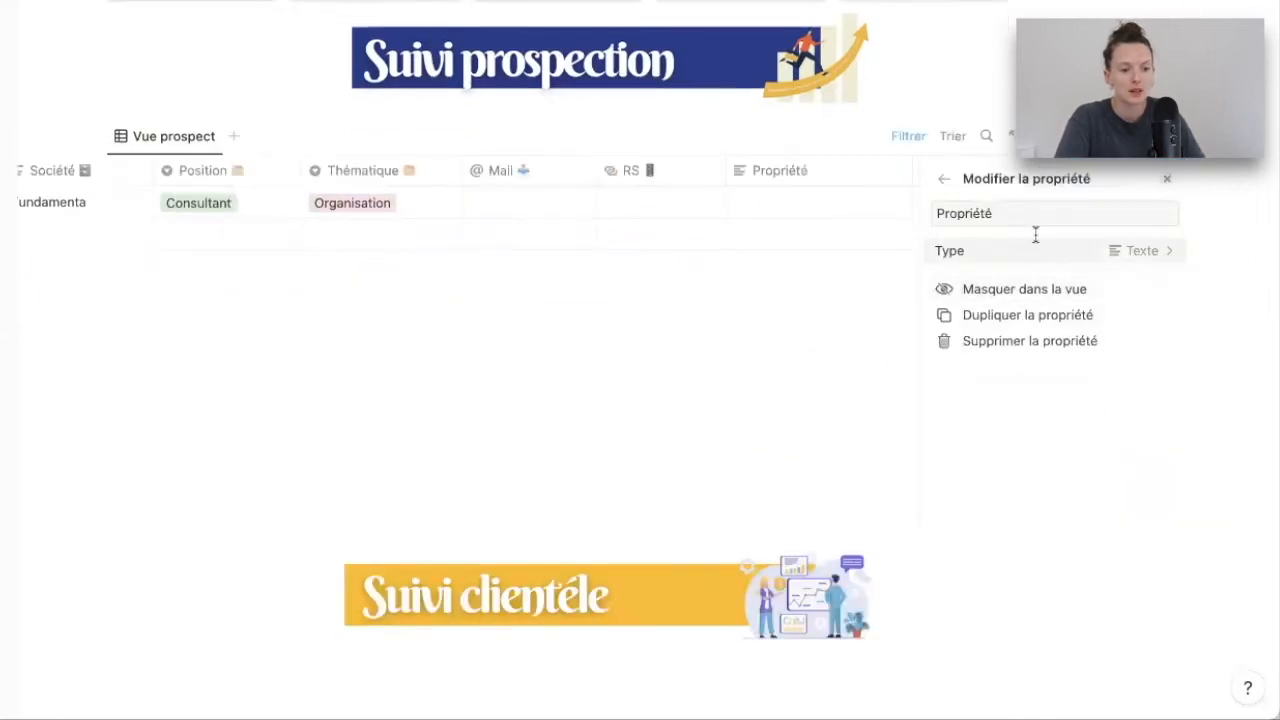
click(1046, 251)
click(987, 341)
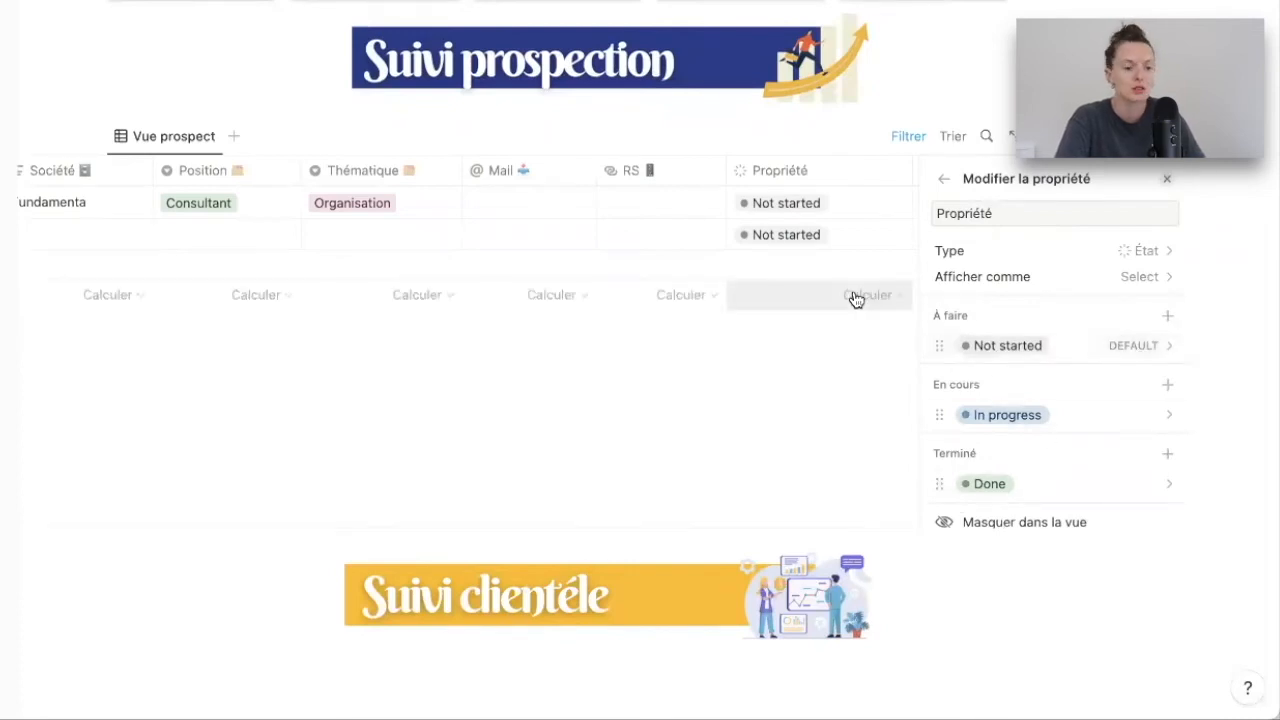
Step: Check the new column's status choices, rename the property Suivi 📍, and keep it displayed as Select
click(869, 237)
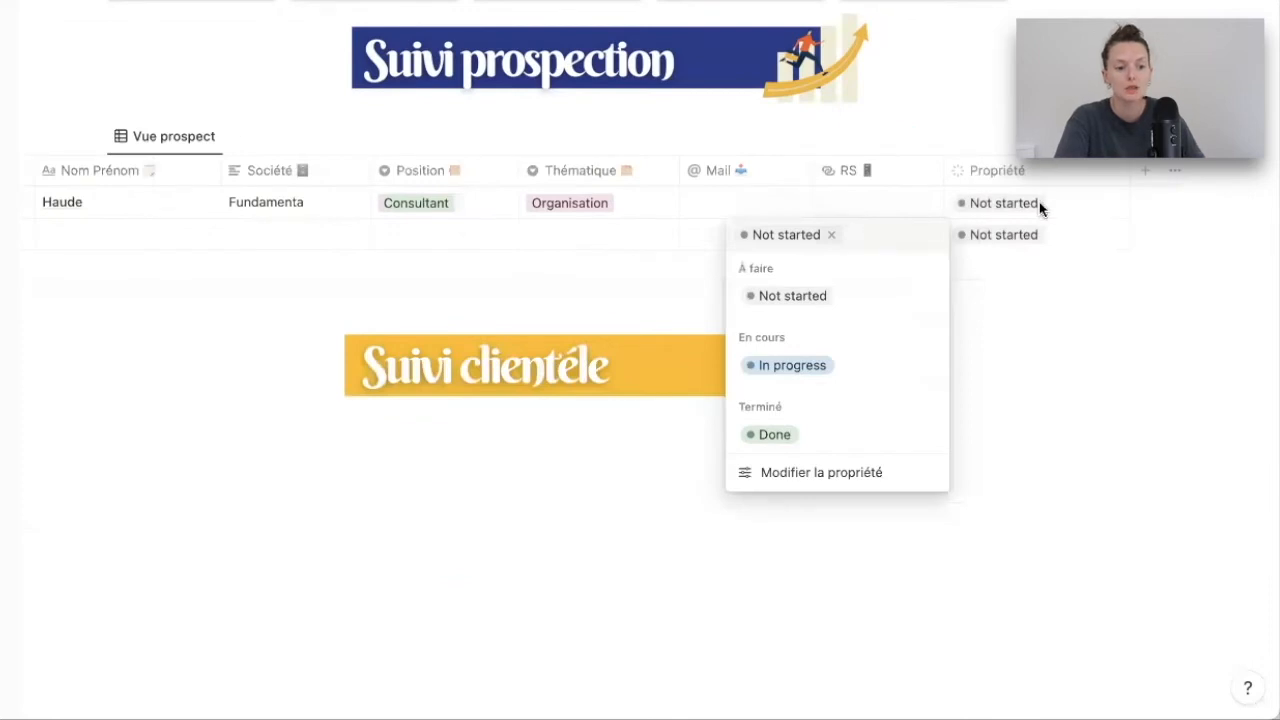
key(Escape)
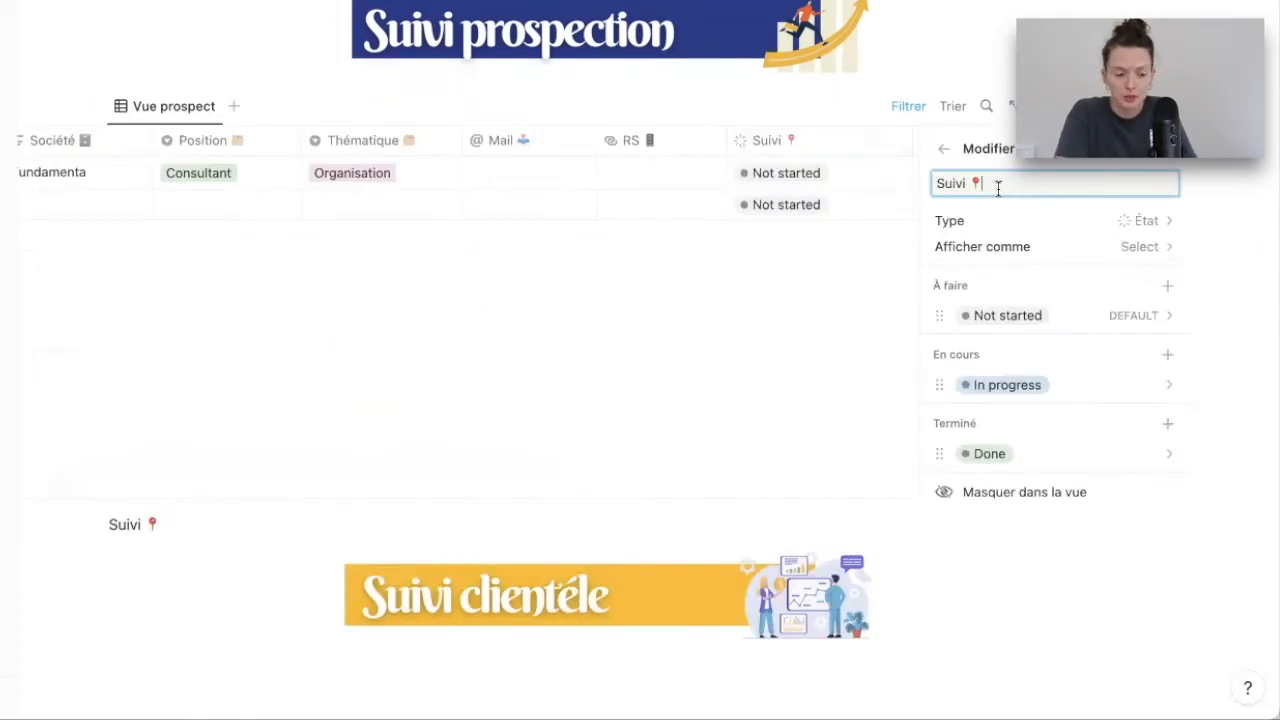
click(1141, 248)
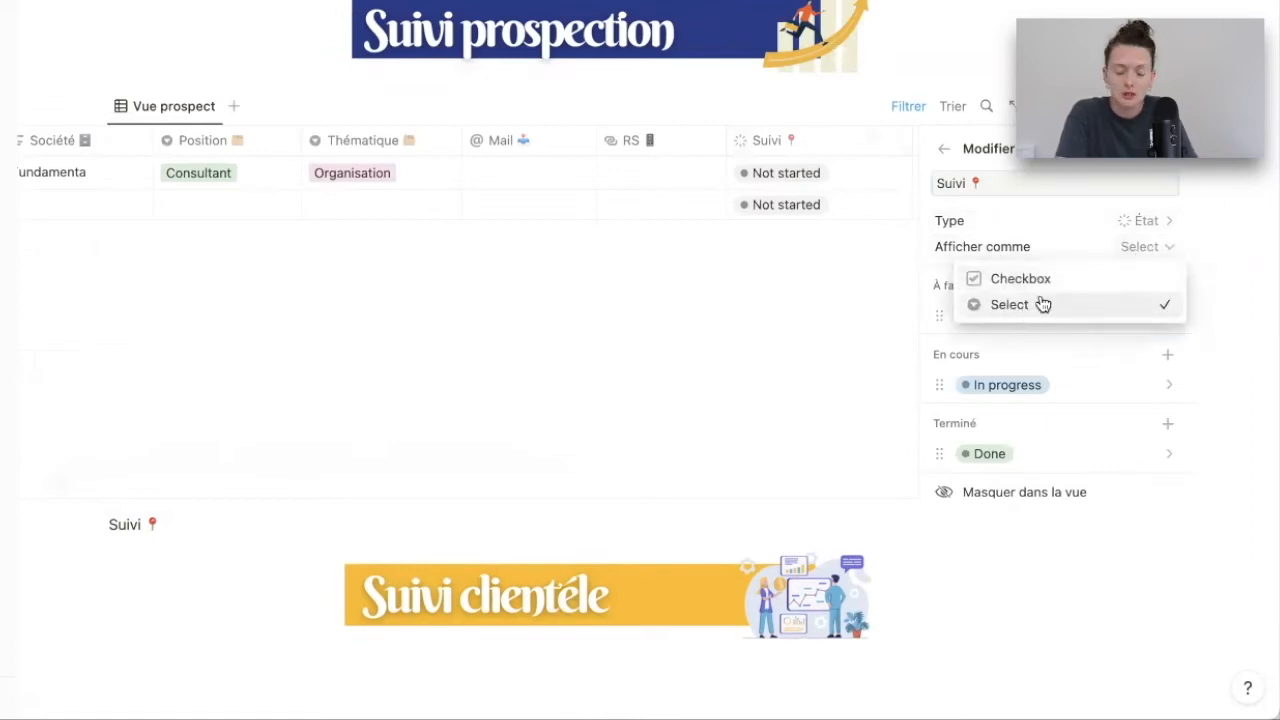
click(1138, 246)
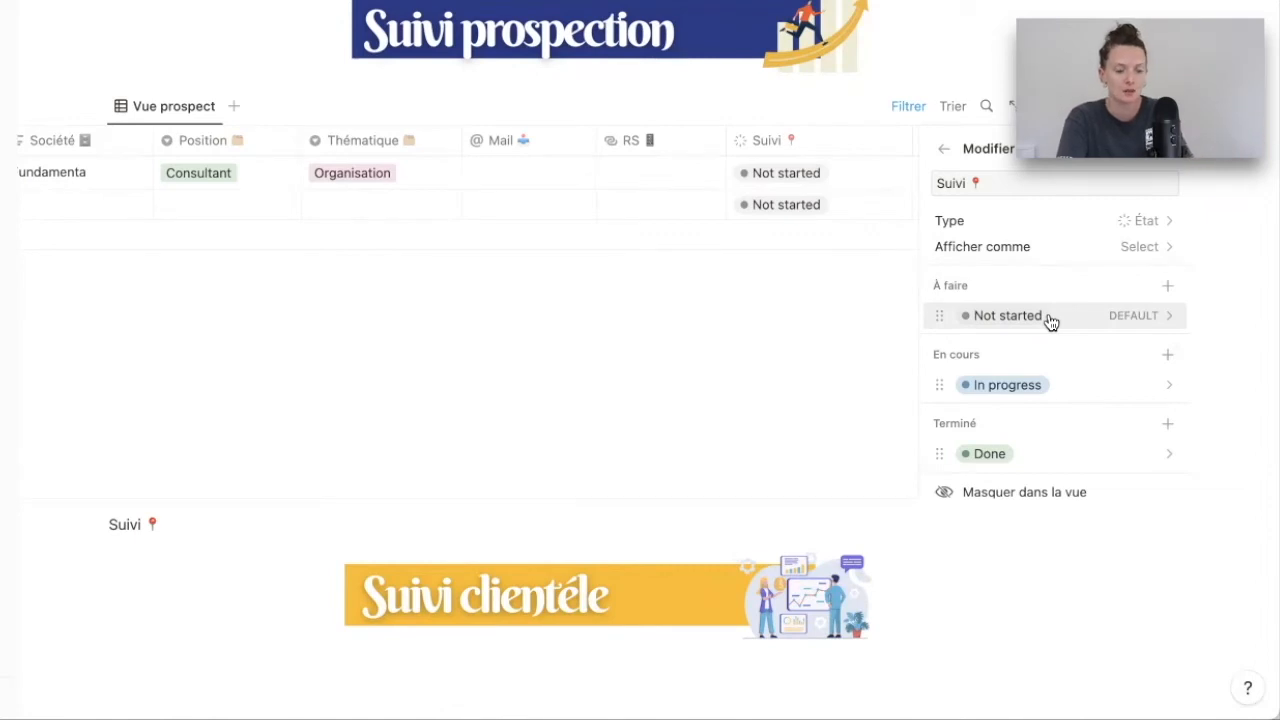
Step: Rename the Suivi options to DM Instagram in yellow for À faire, Infos envoyées for En cours, and Devis en attente in pink for Terminé
click(1050, 318)
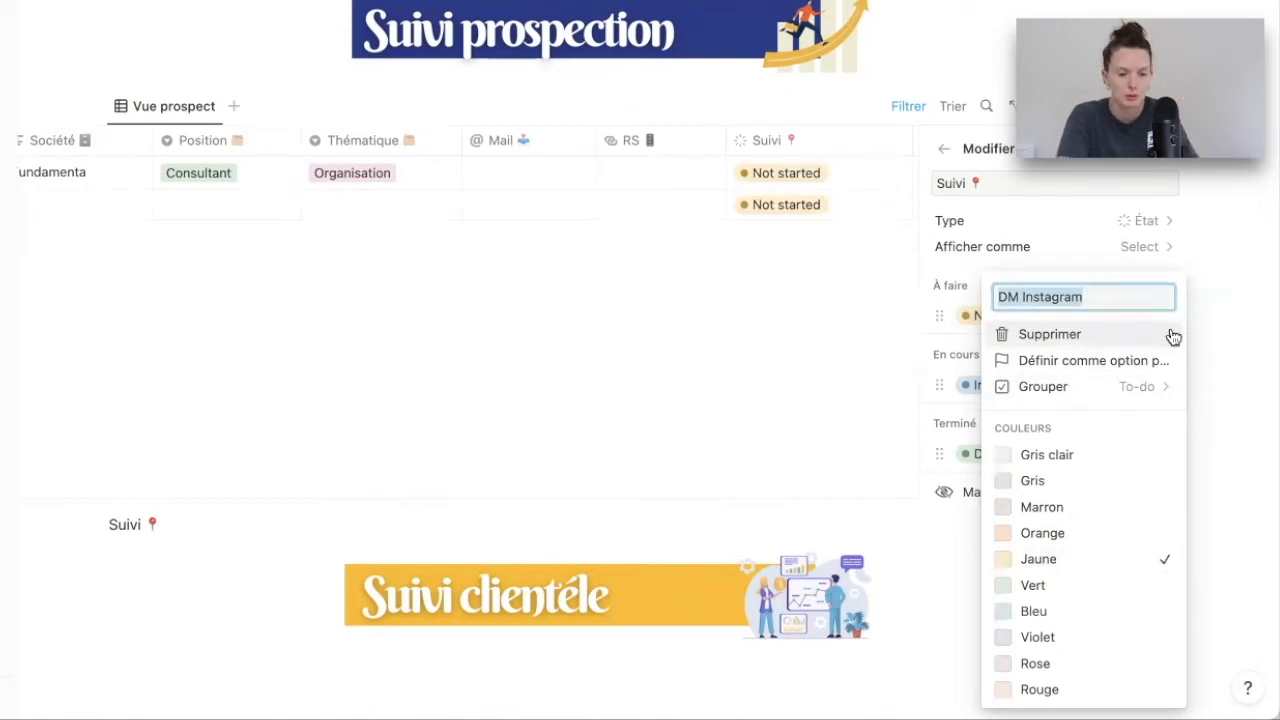
click(1212, 338)
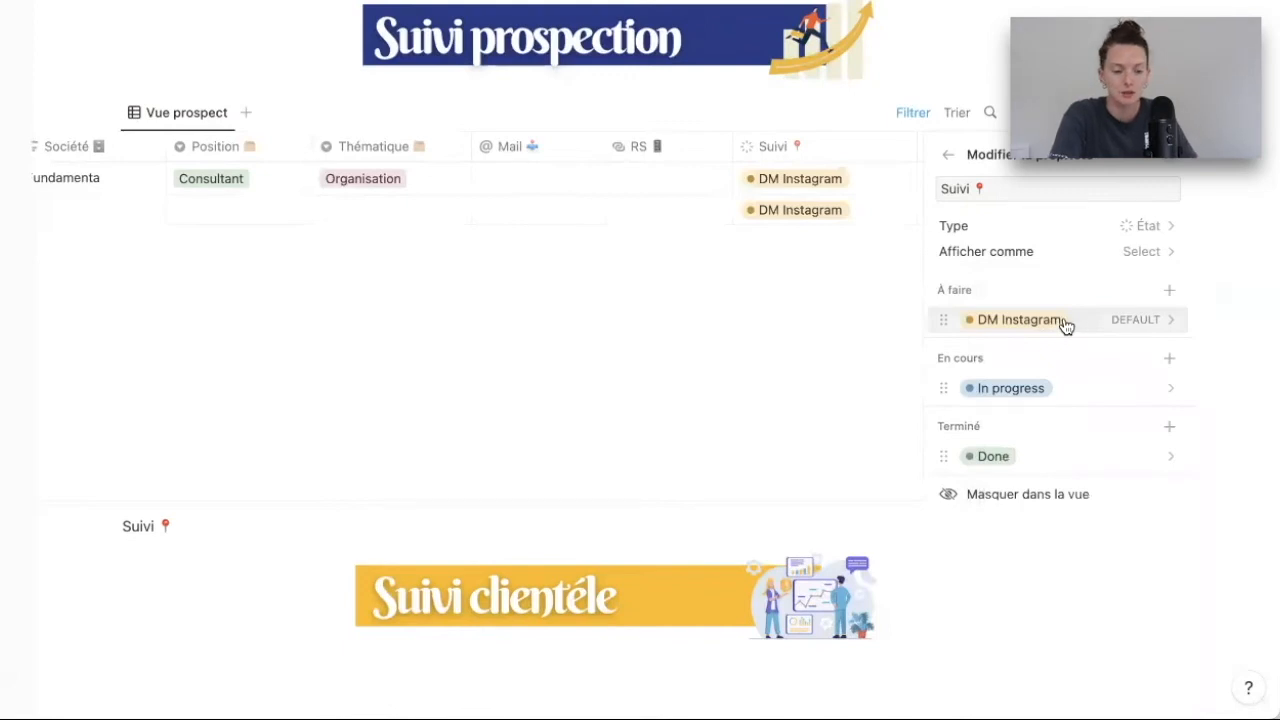
click(1082, 395)
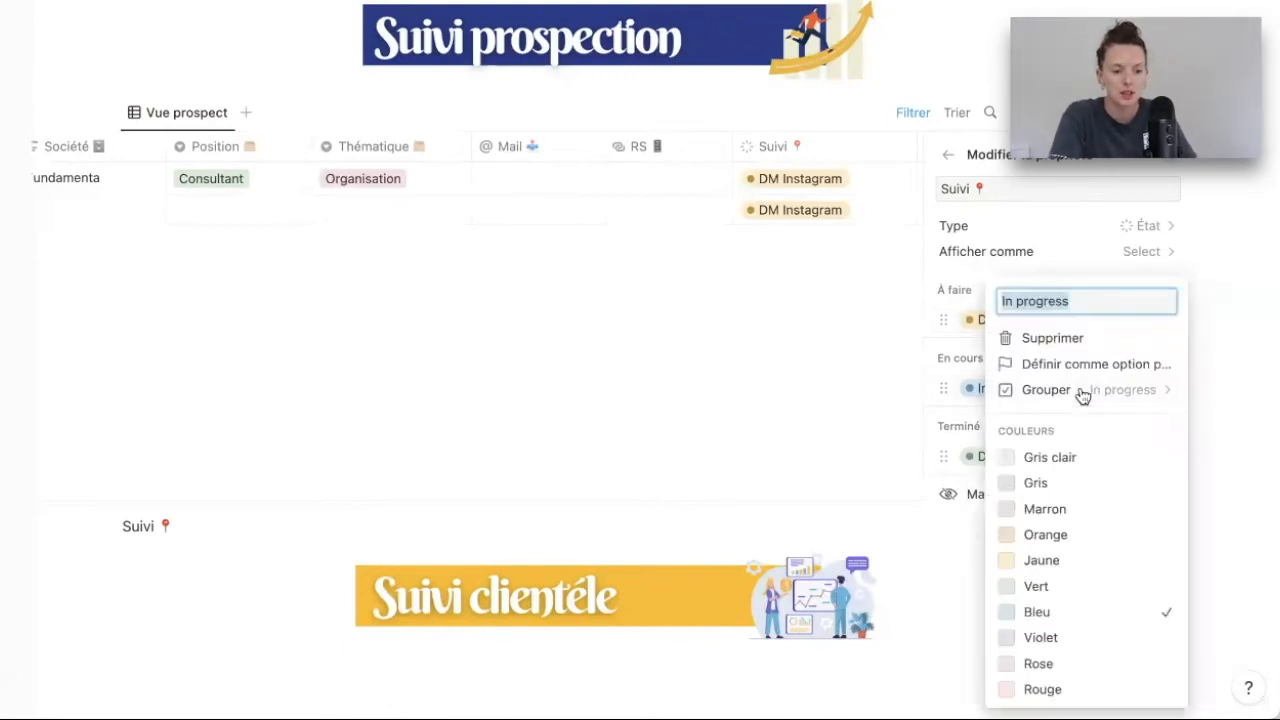
click(1083, 305)
text(Infos envoyées)
click(1243, 393)
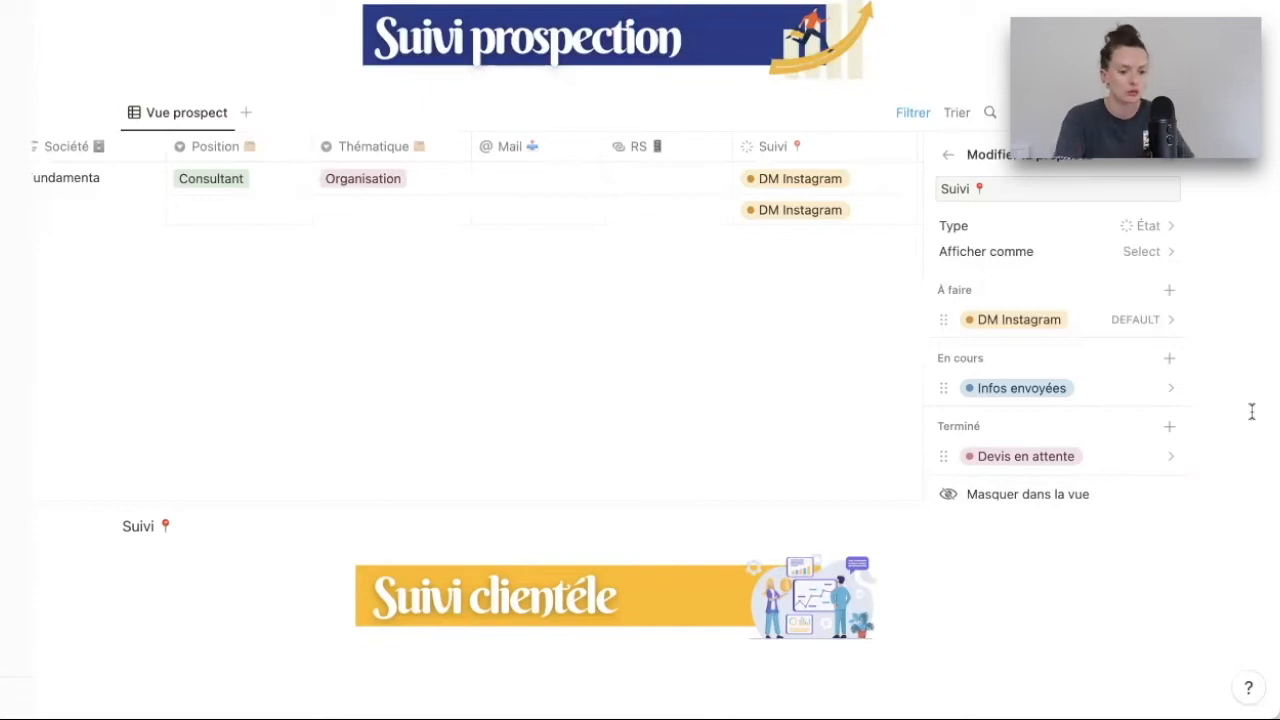
Step: Move the Suivi column directly after Statut in the Vue prospect table
click(890, 146)
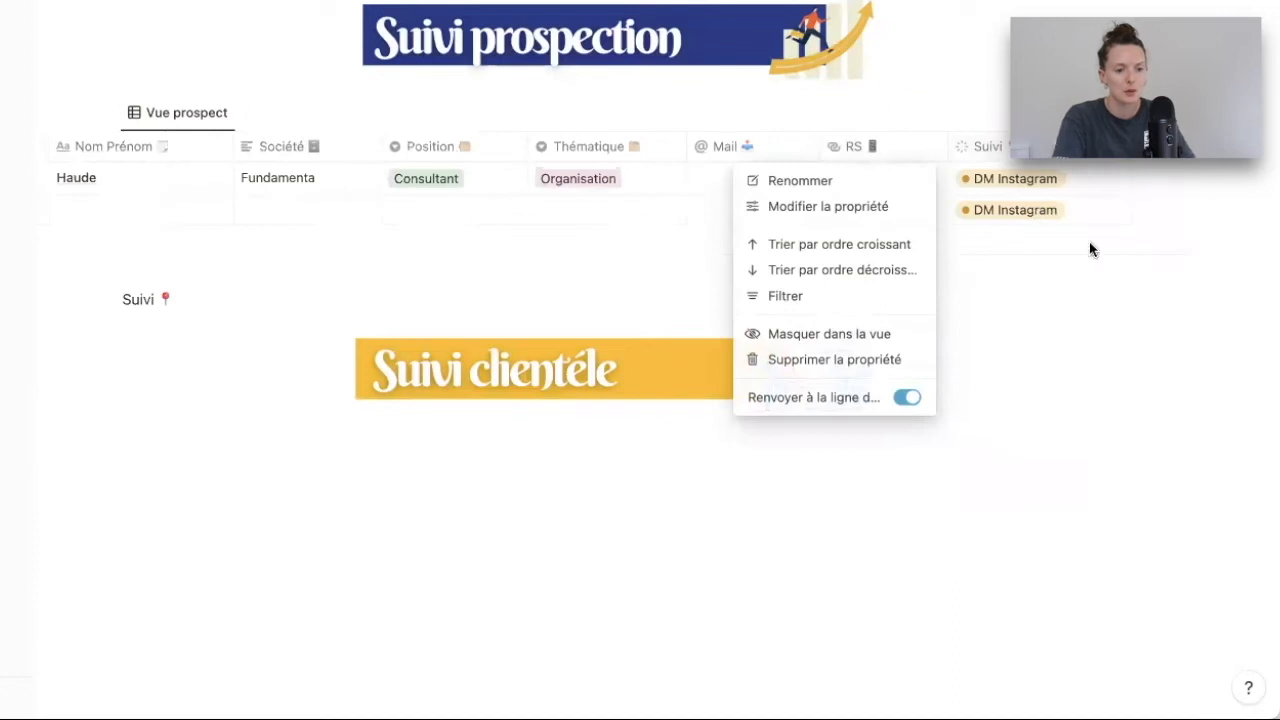
click(1005, 150)
drag(1008, 149, 284, 152)
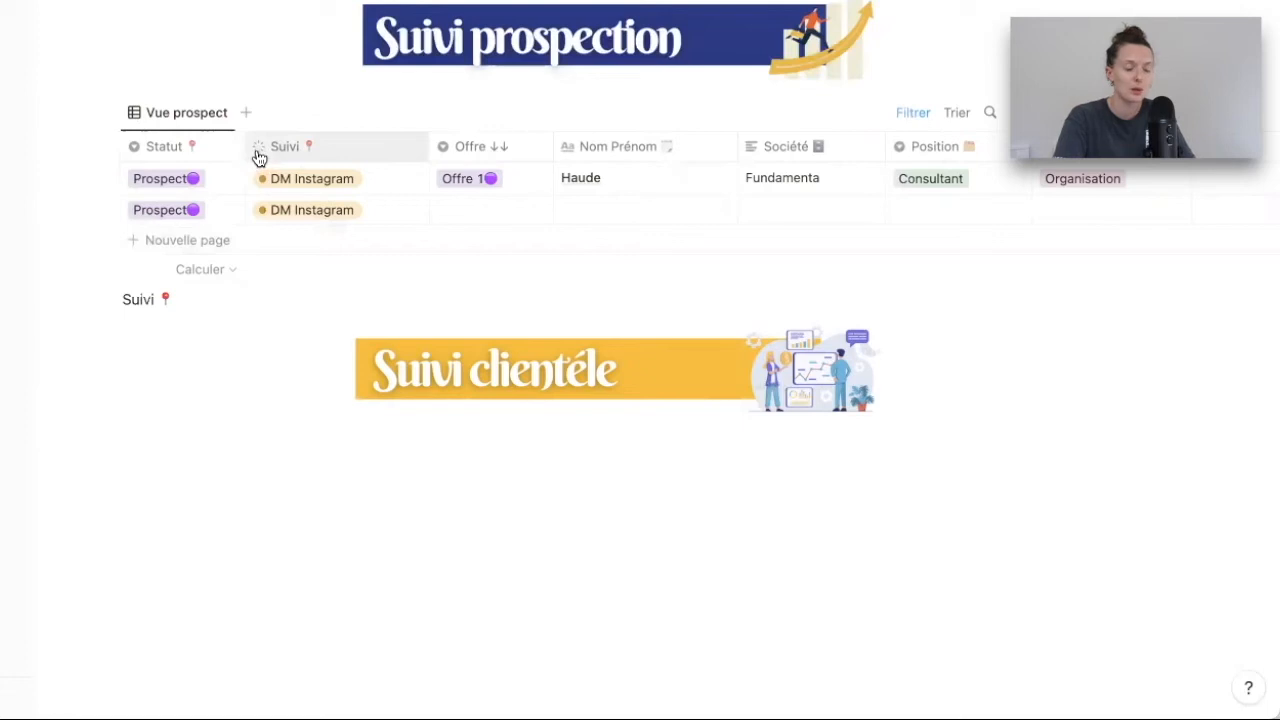
Step: Add another blank contact to Vue prospect to test its default values, and undo the blank row additions
click(160, 241)
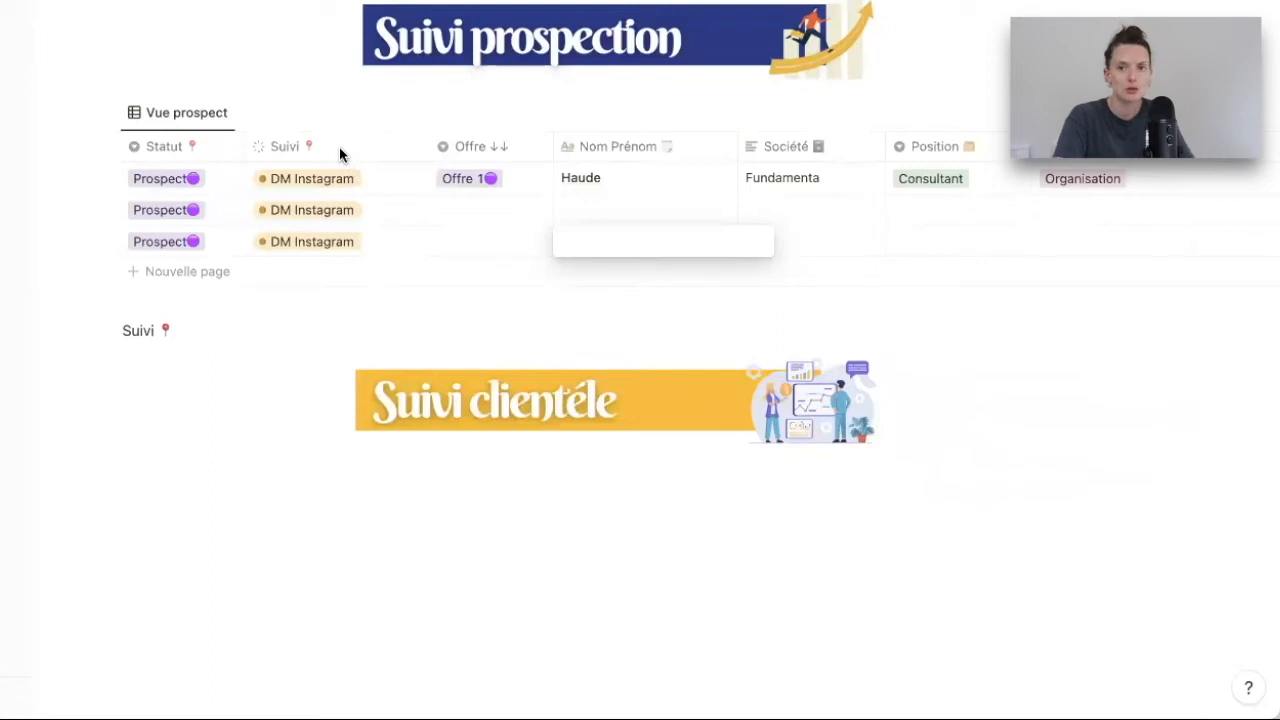
key(Escape)
key(super+z)
key(super+z)
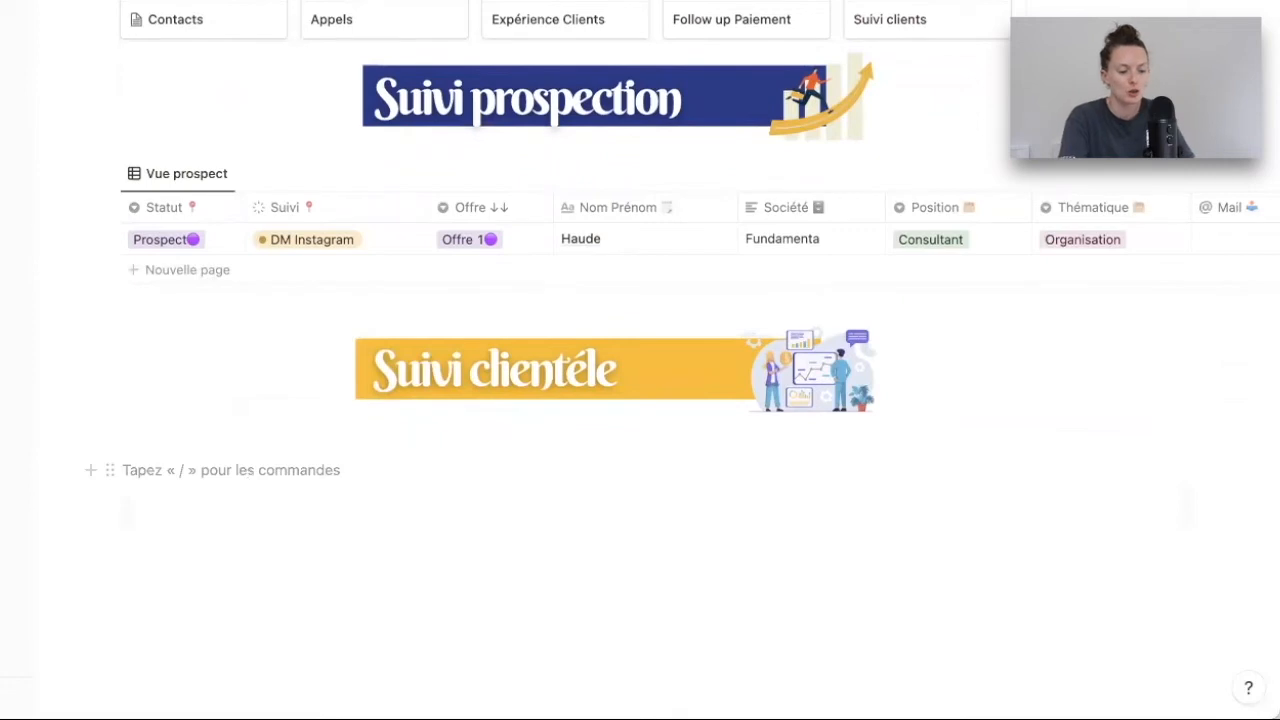
Step: Insert a linked table view of Contacts YouTube below the Suivi clientéle banner, copying the existing Vue client
text(/table)
key(Return)
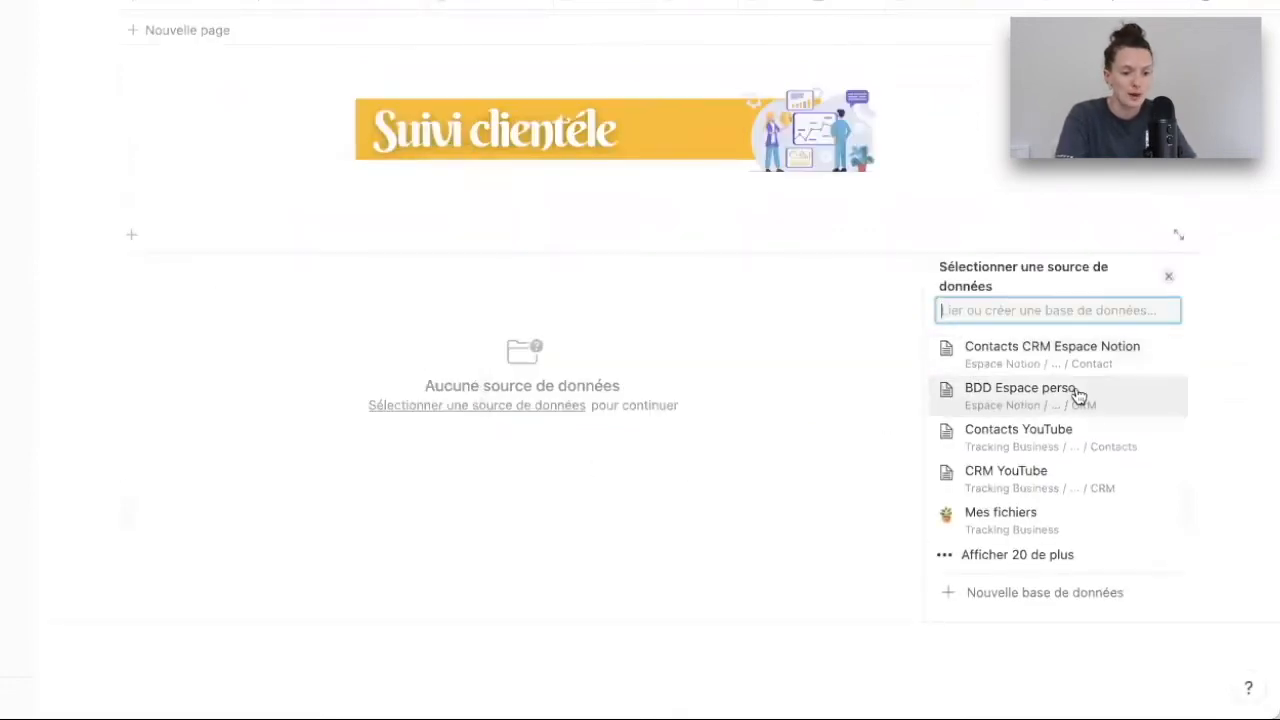
click(1072, 446)
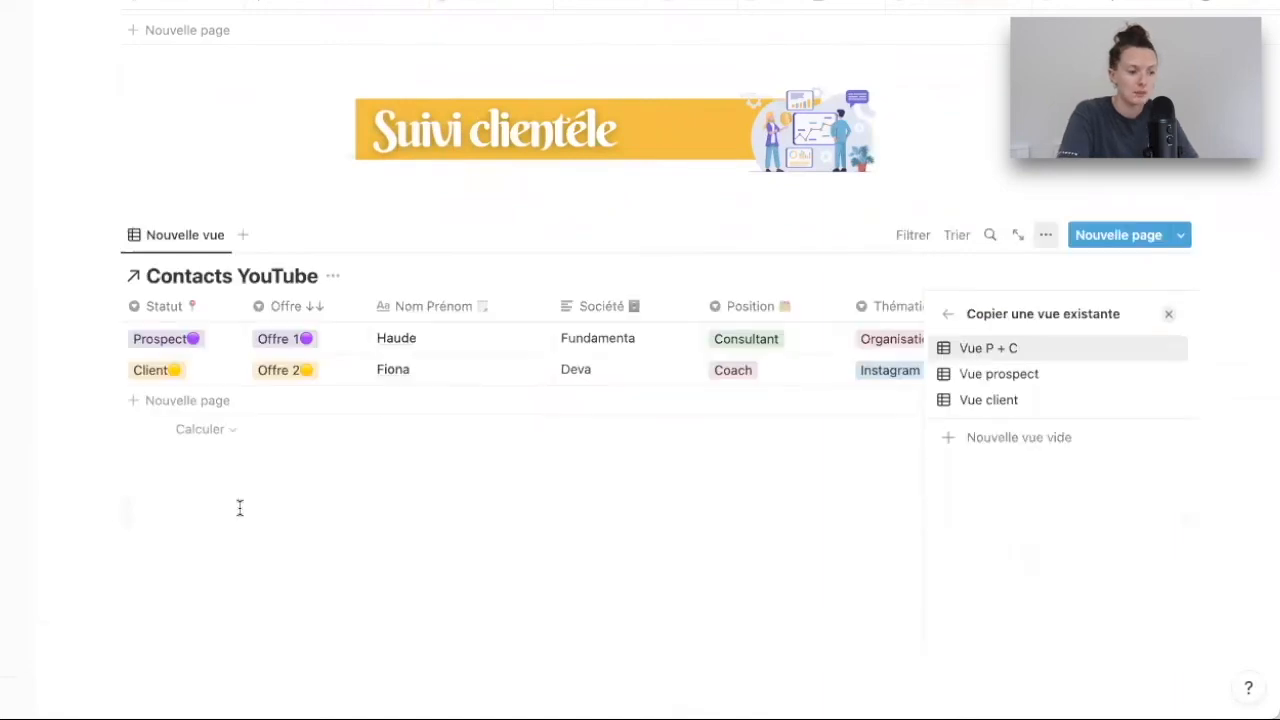
click(1000, 400)
click(529, 489)
Step: Hide the database title of the linked client table and narrow its Statut and Nom Prénom columns slightly
click(334, 346)
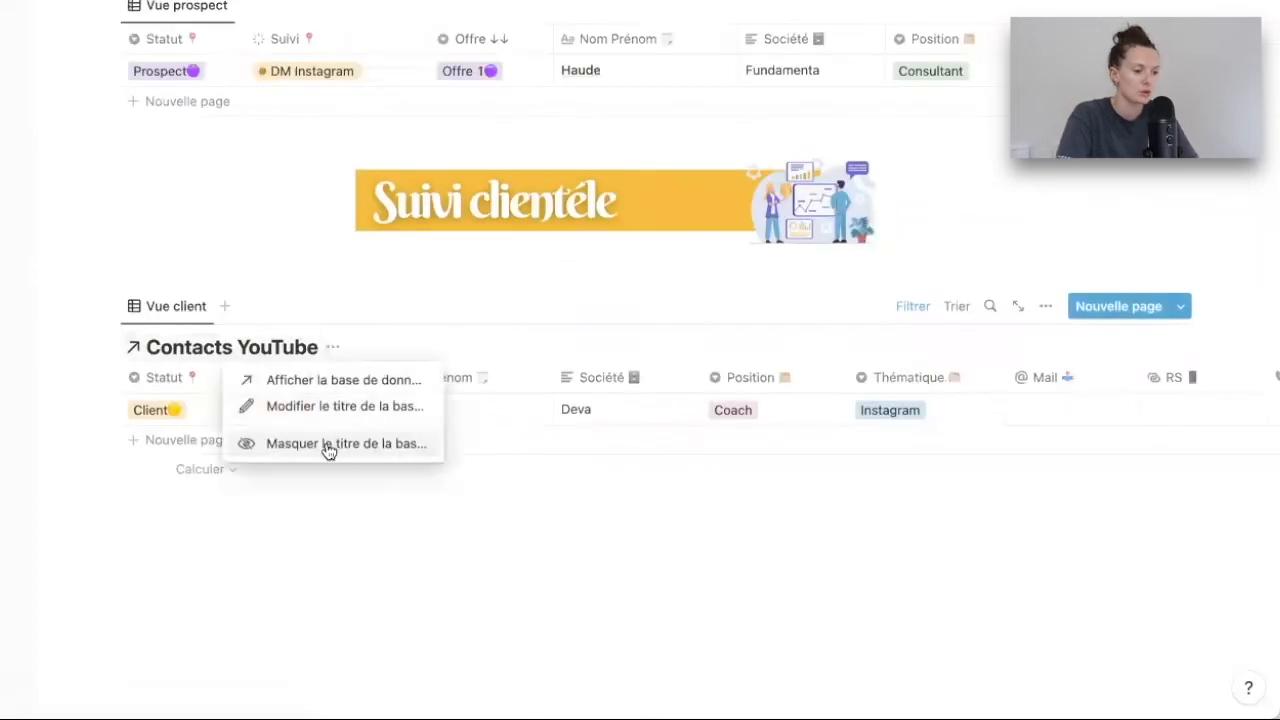
click(329, 450)
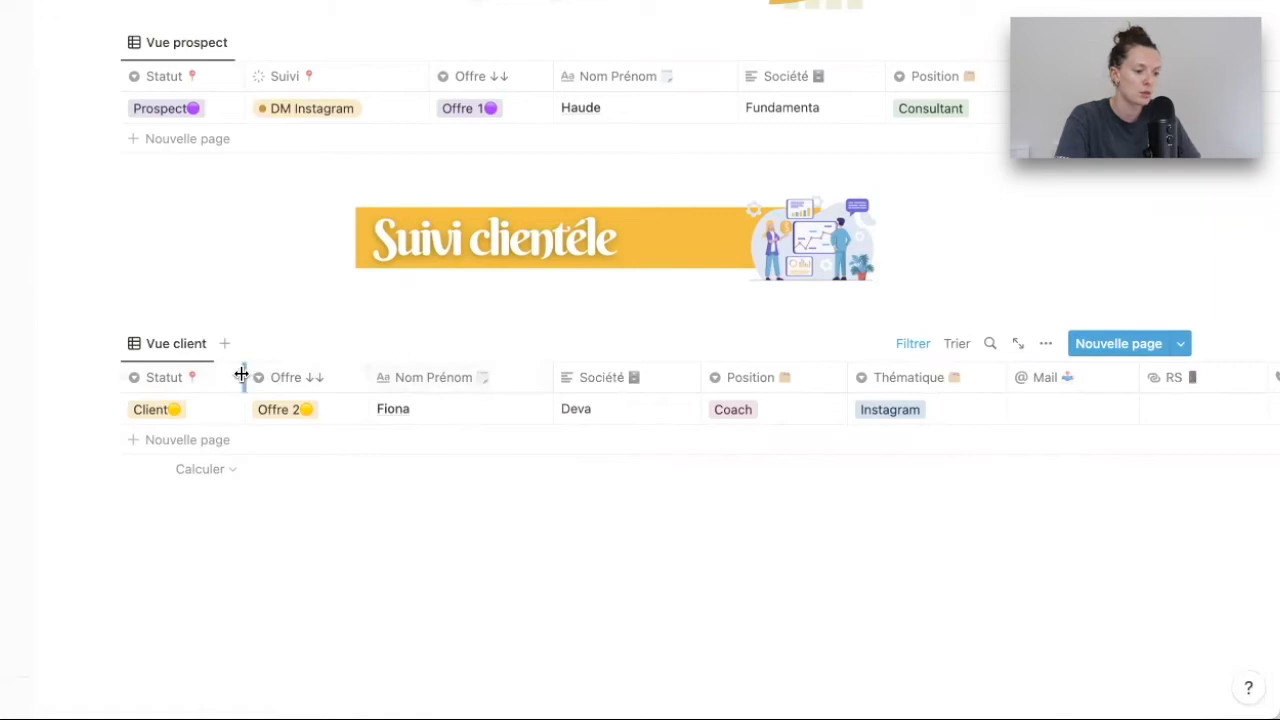
drag(241, 377, 229, 376)
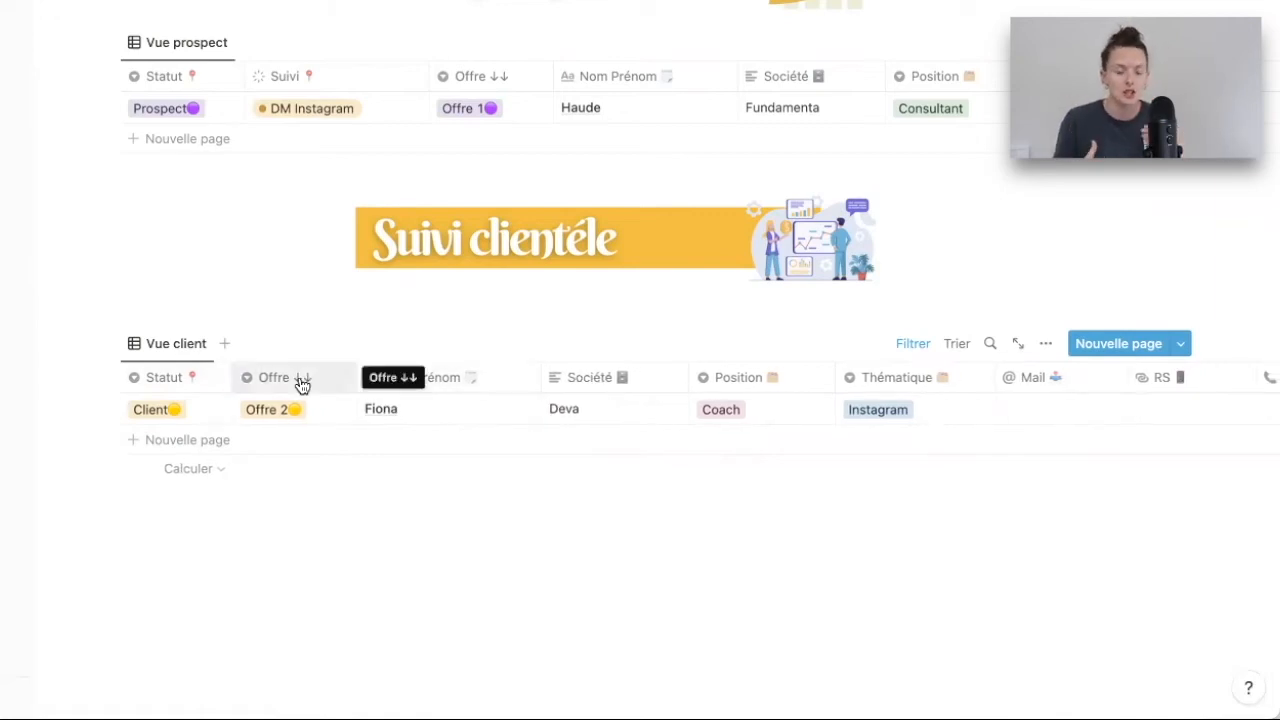
drag(541, 380, 524, 380)
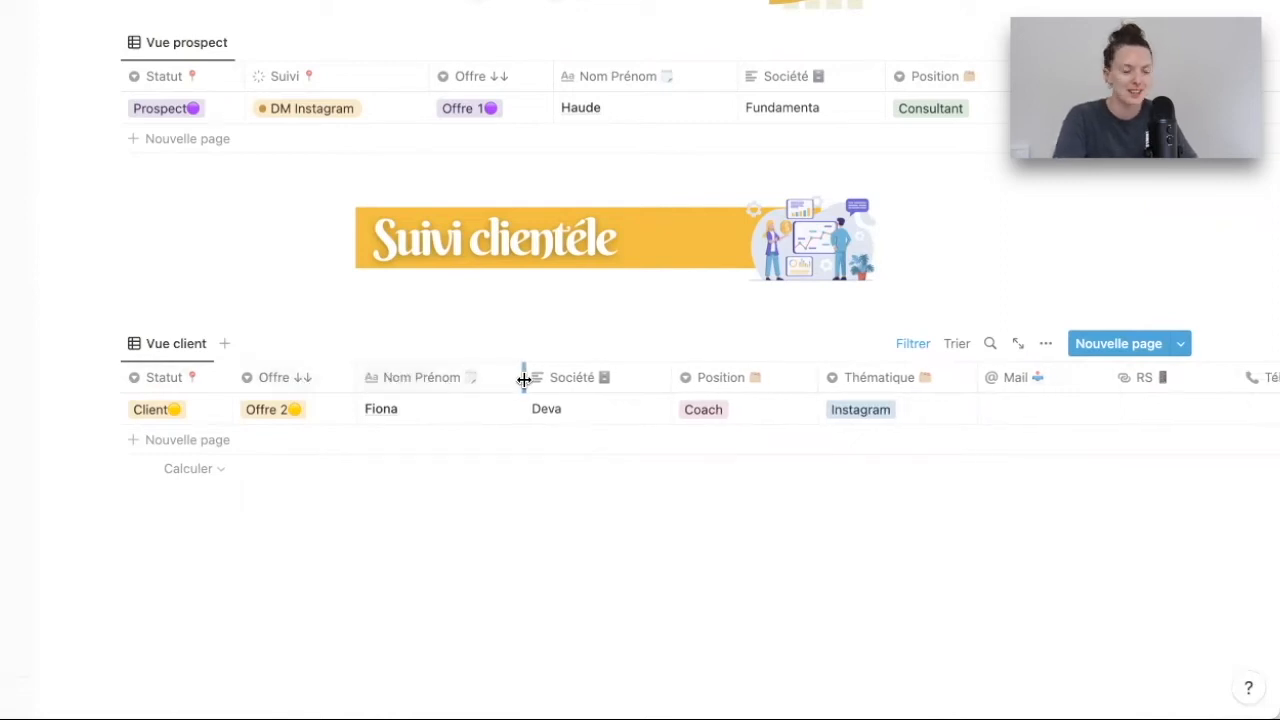
Step: Hide the Société and Position columns in the linked Vue client table below the Suivi clientéle banner
click(590, 380)
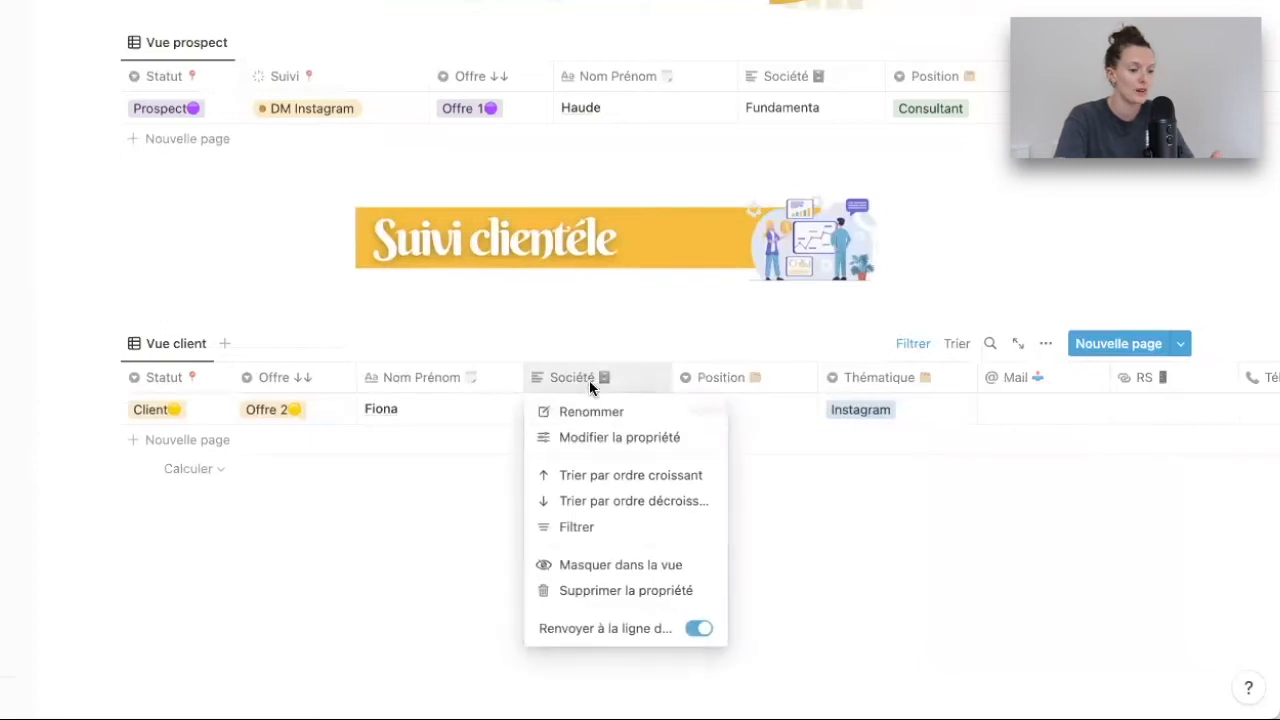
click(630, 575)
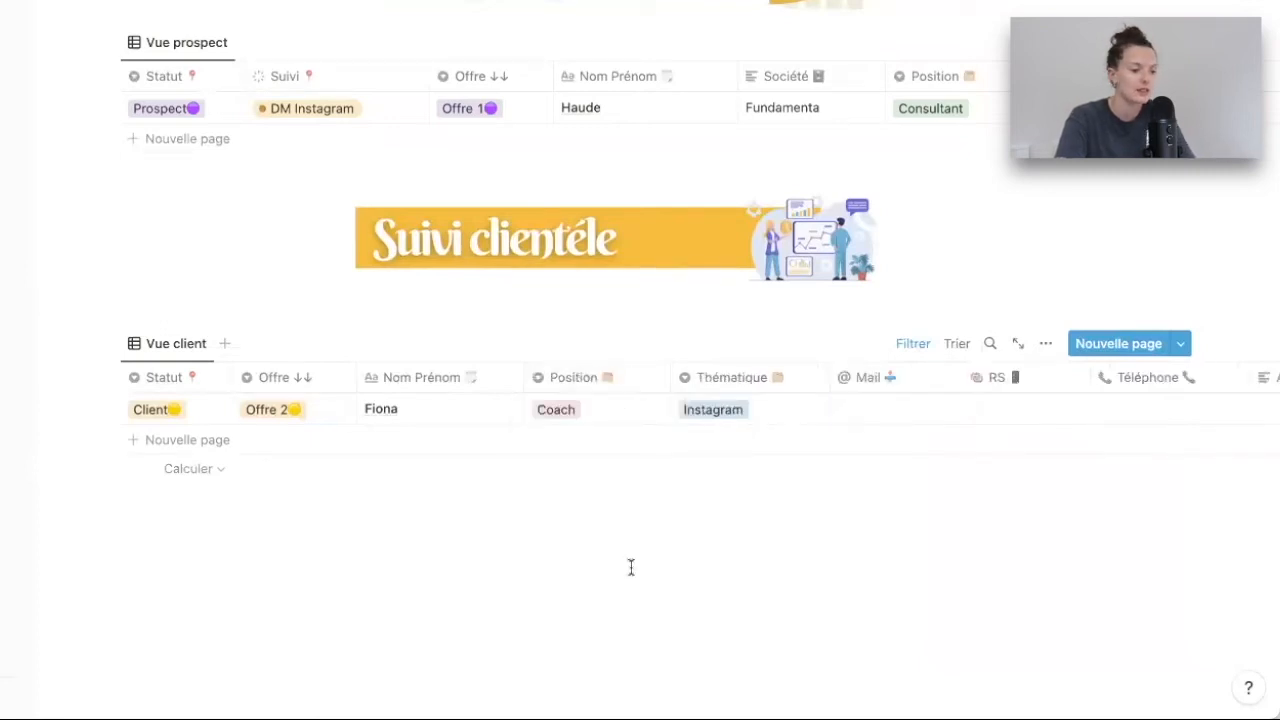
click(566, 390)
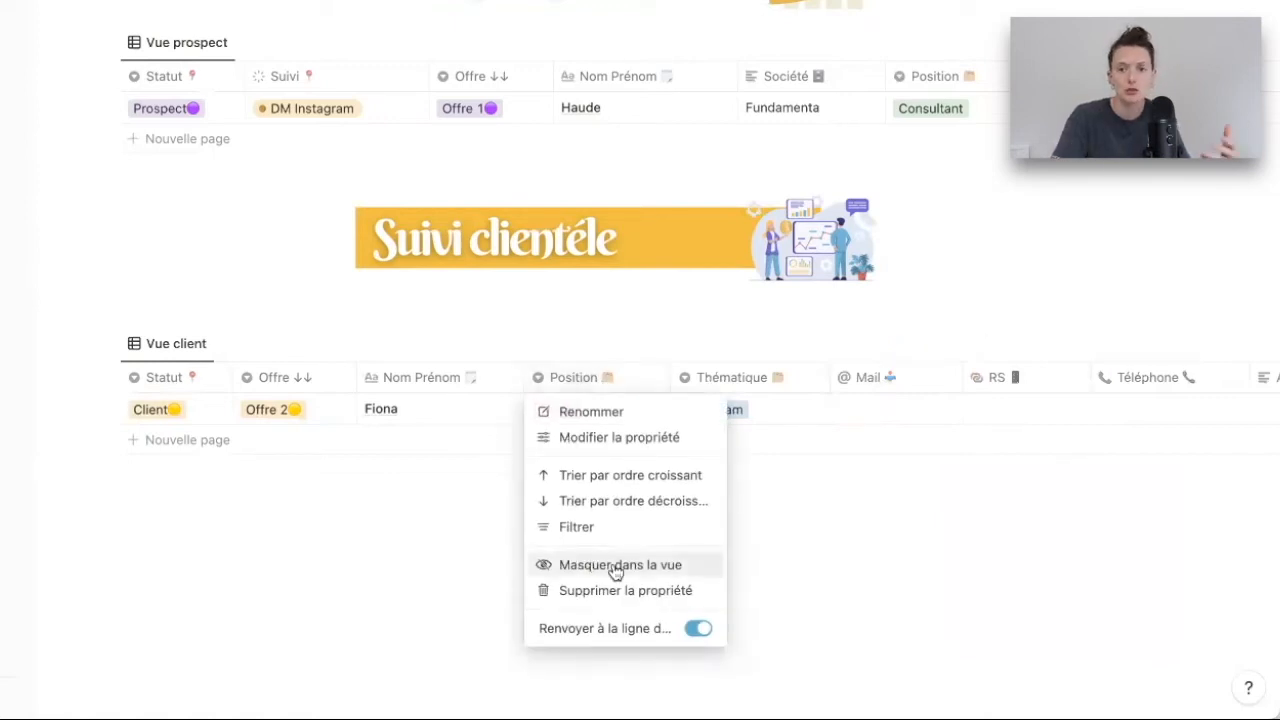
click(615, 567)
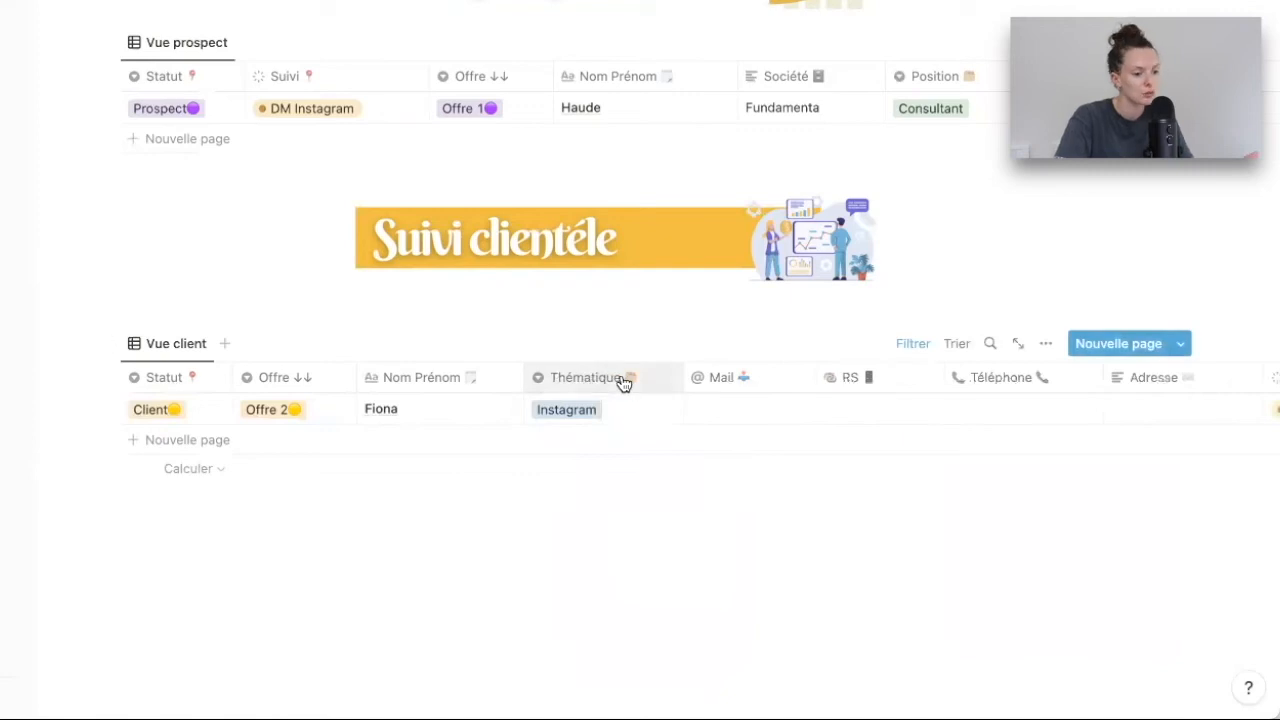
Step: Hide the Mail, RS, Téléphone, Adresse and Suivi columns in the linked Vue client table
click(724, 377)
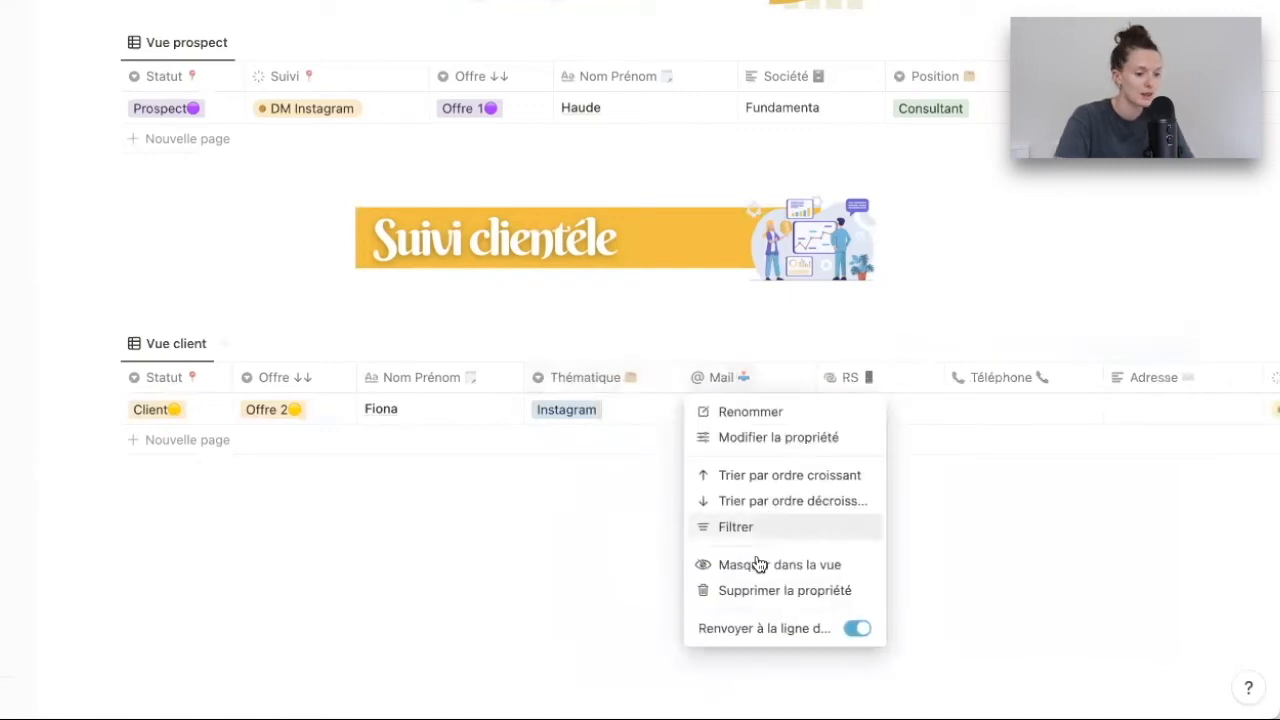
click(758, 560)
click(722, 377)
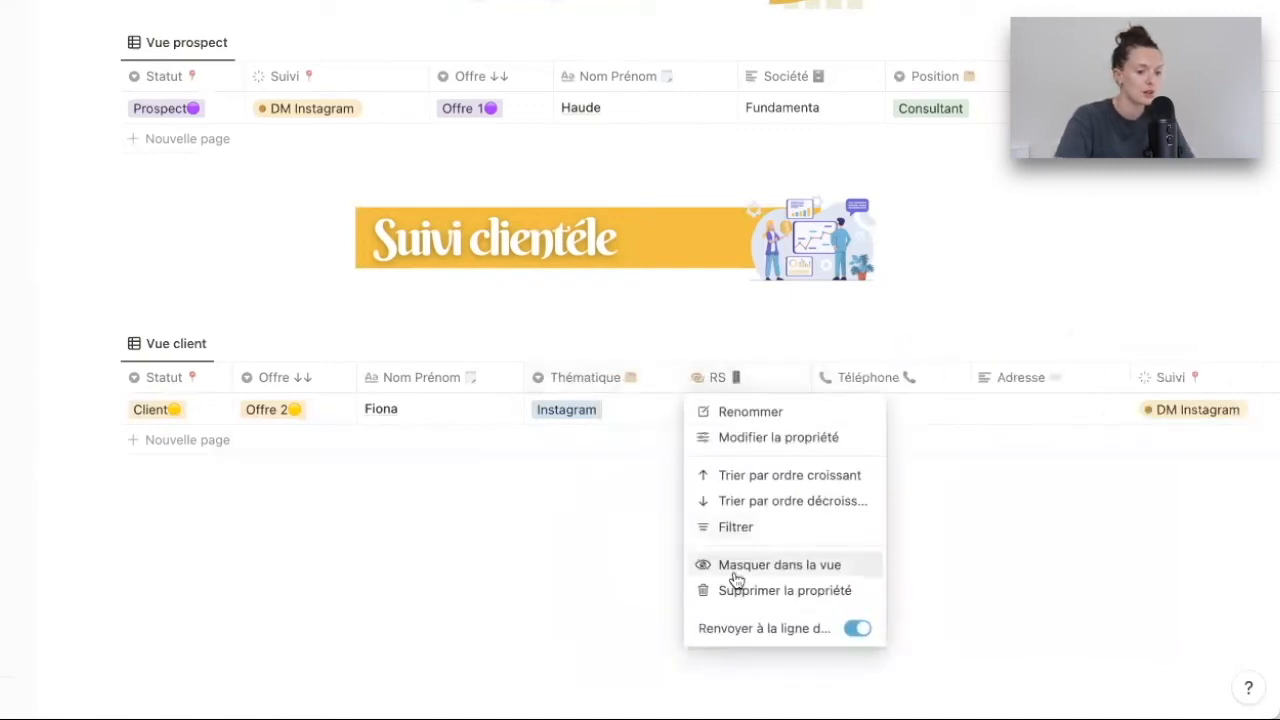
click(735, 566)
click(740, 377)
click(758, 564)
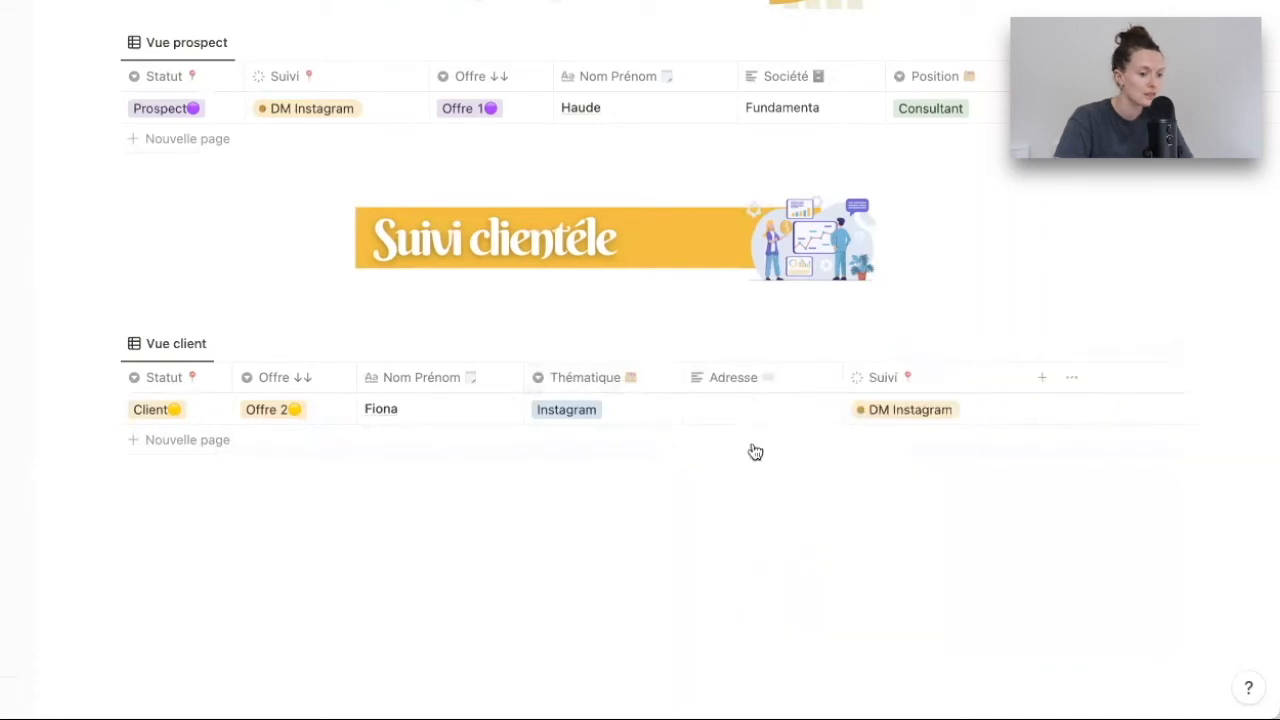
click(743, 380)
click(743, 566)
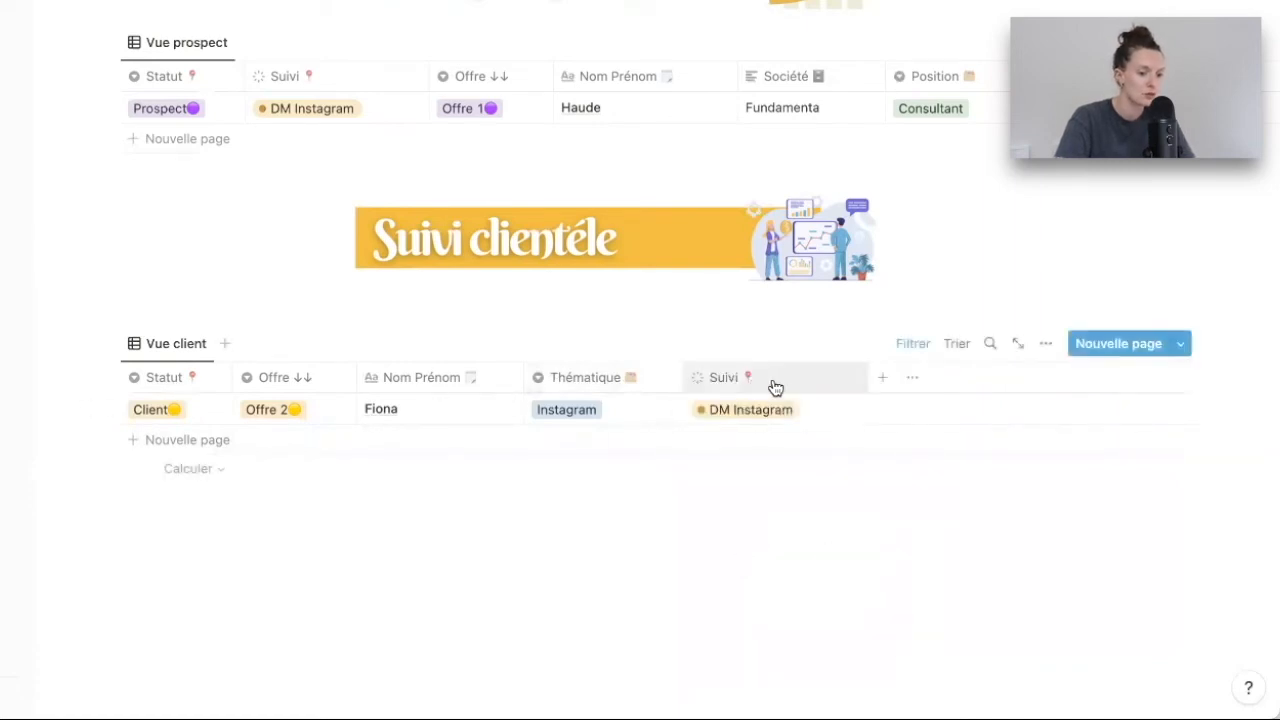
click(777, 382)
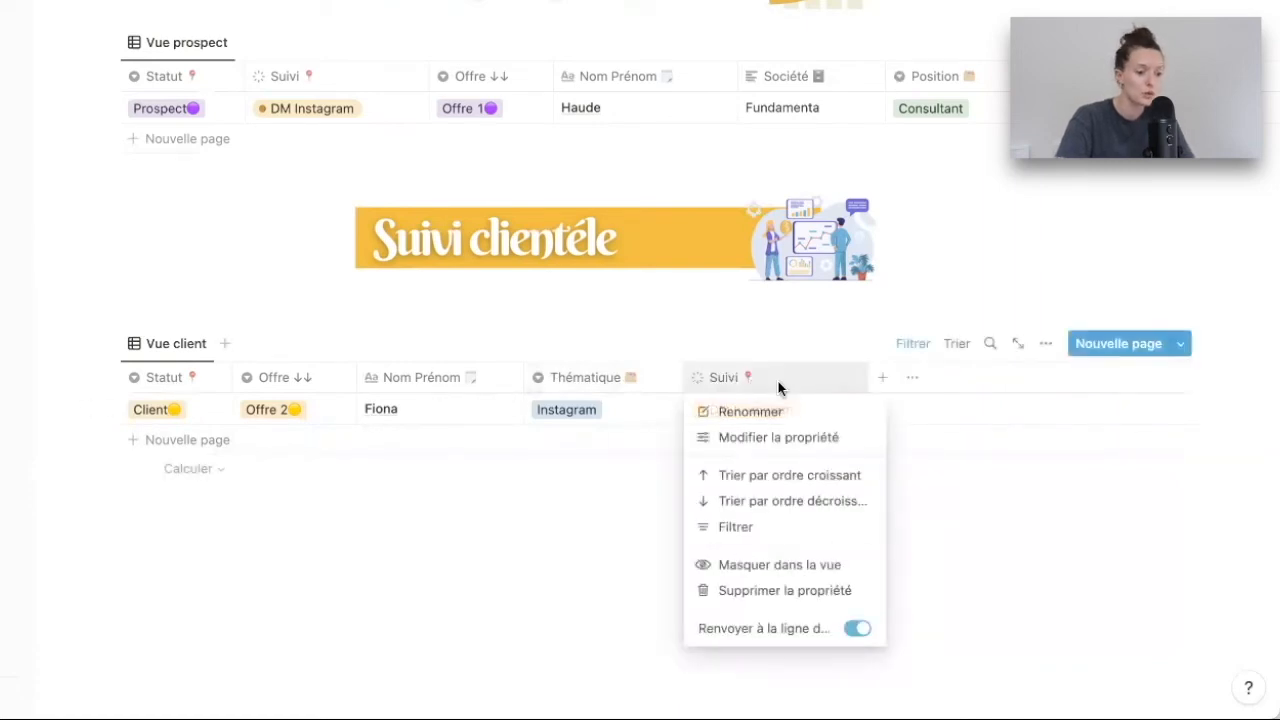
click(755, 567)
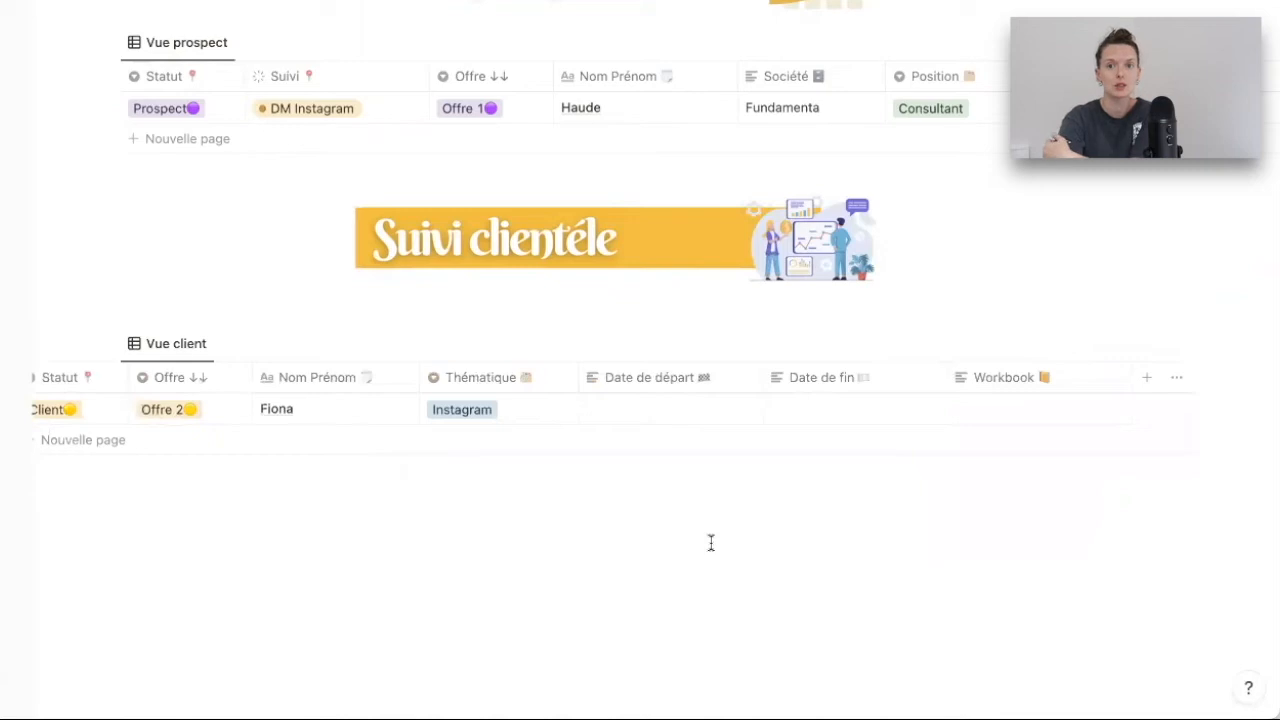
Step: Change the Date de départ property to the Date type, with the Jour/mois/année date format and 24 heures time format
click(667, 376)
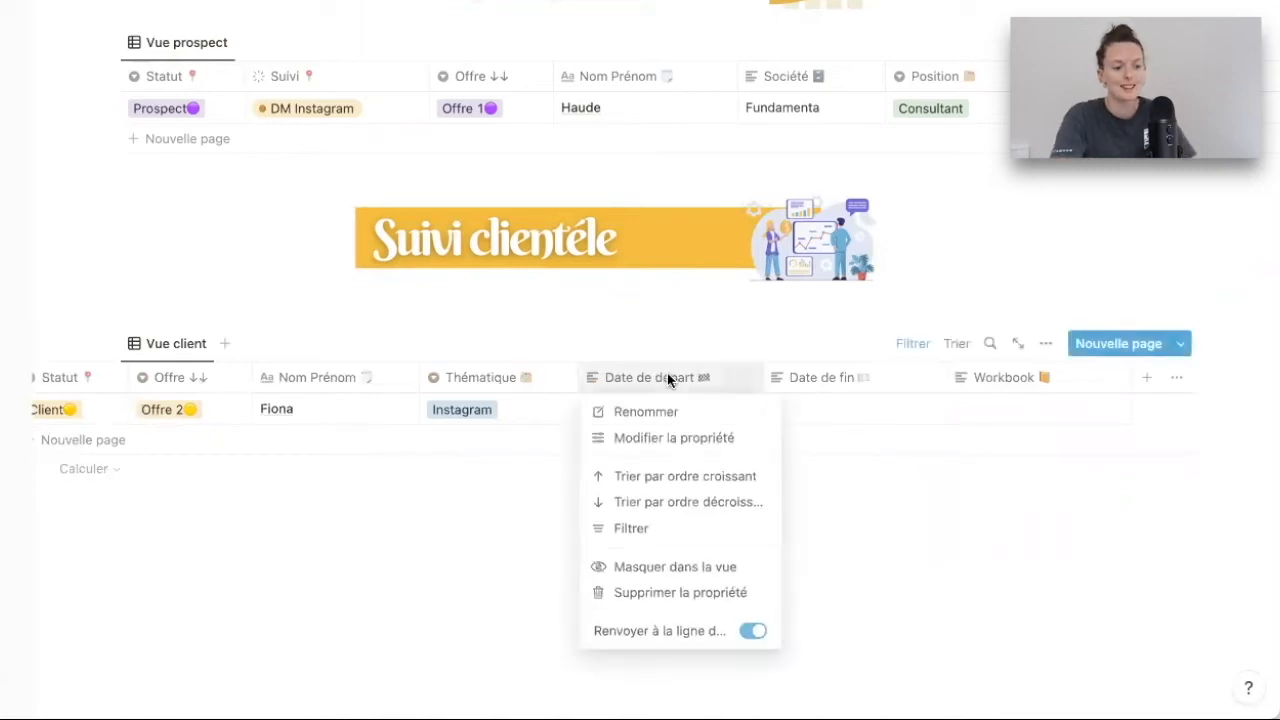
click(676, 437)
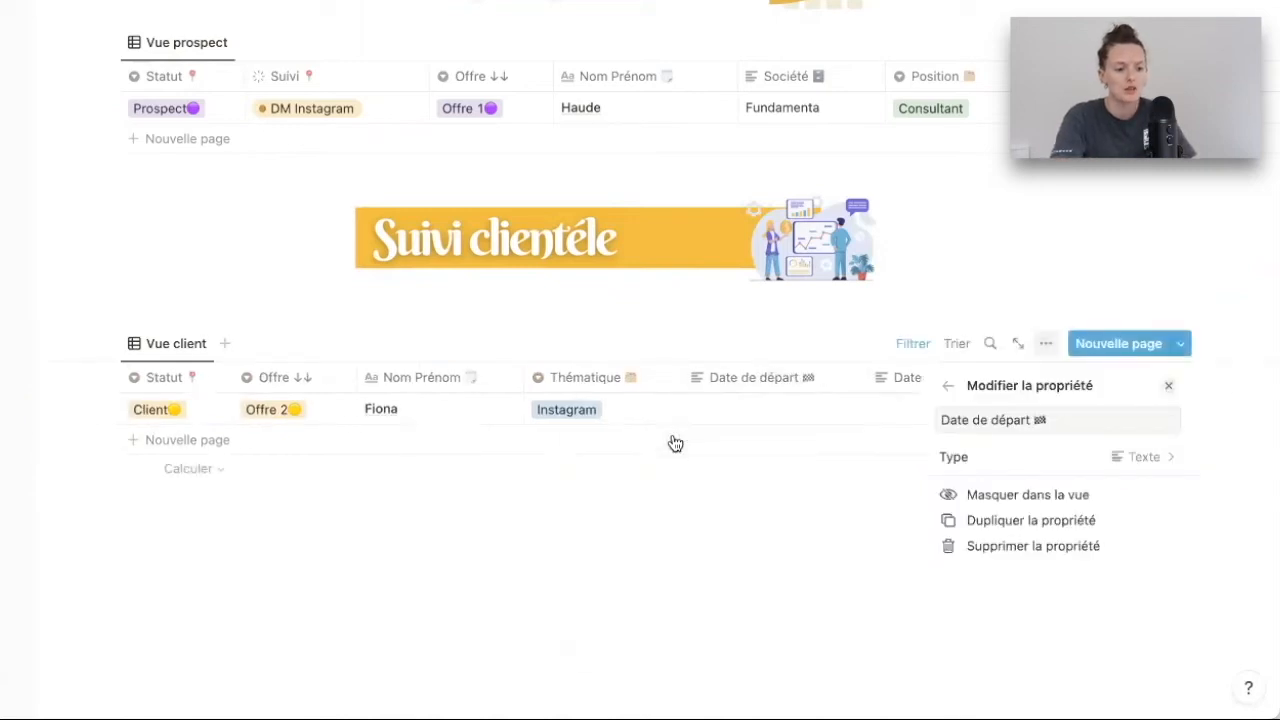
click(1134, 457)
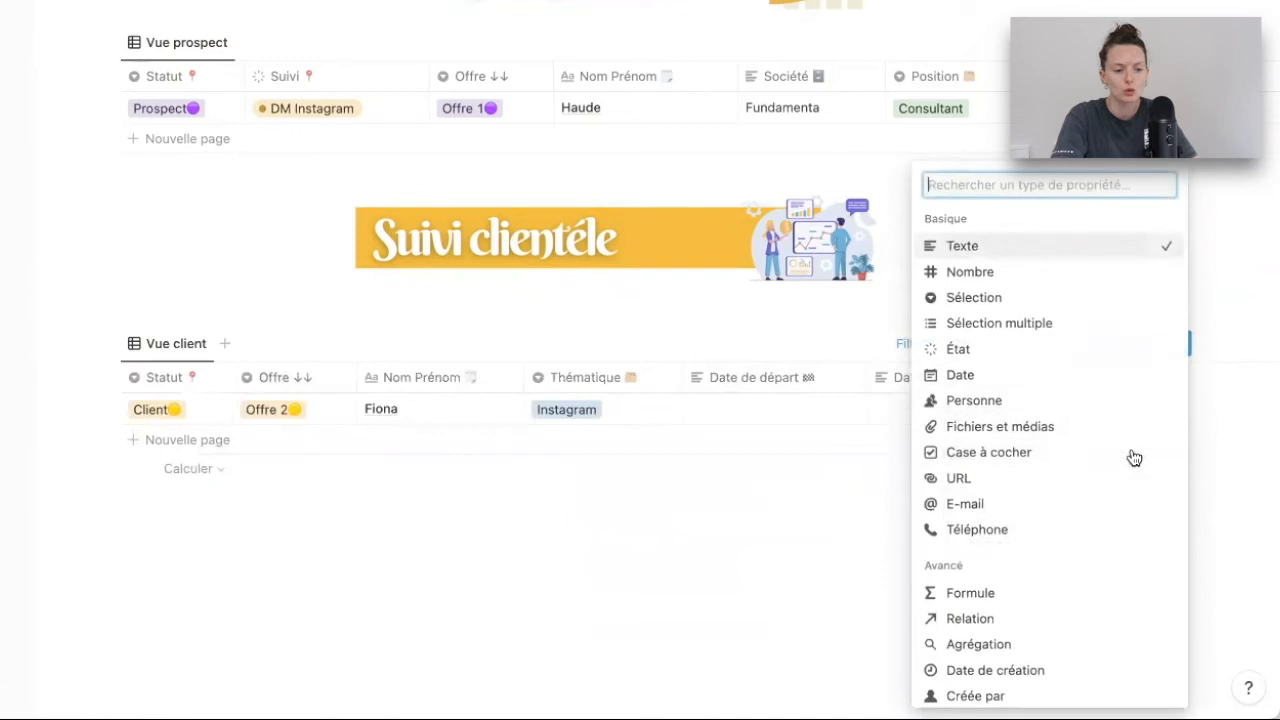
click(1031, 378)
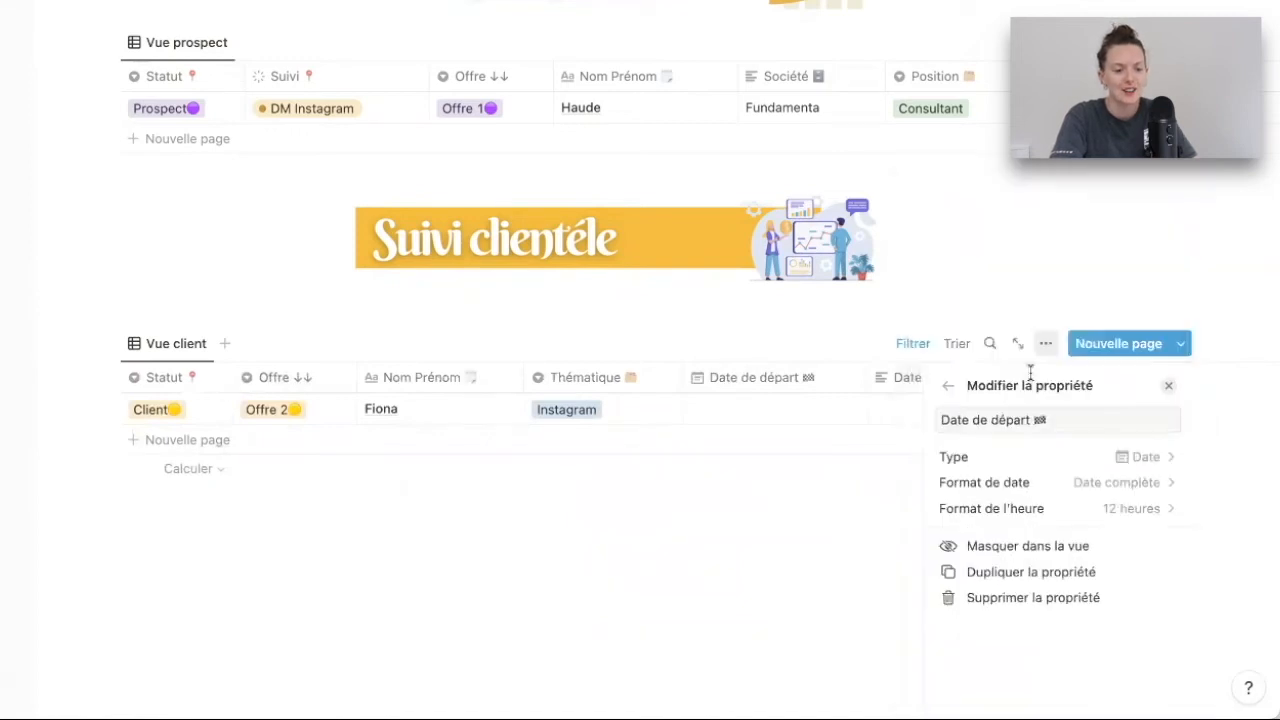
click(1146, 484)
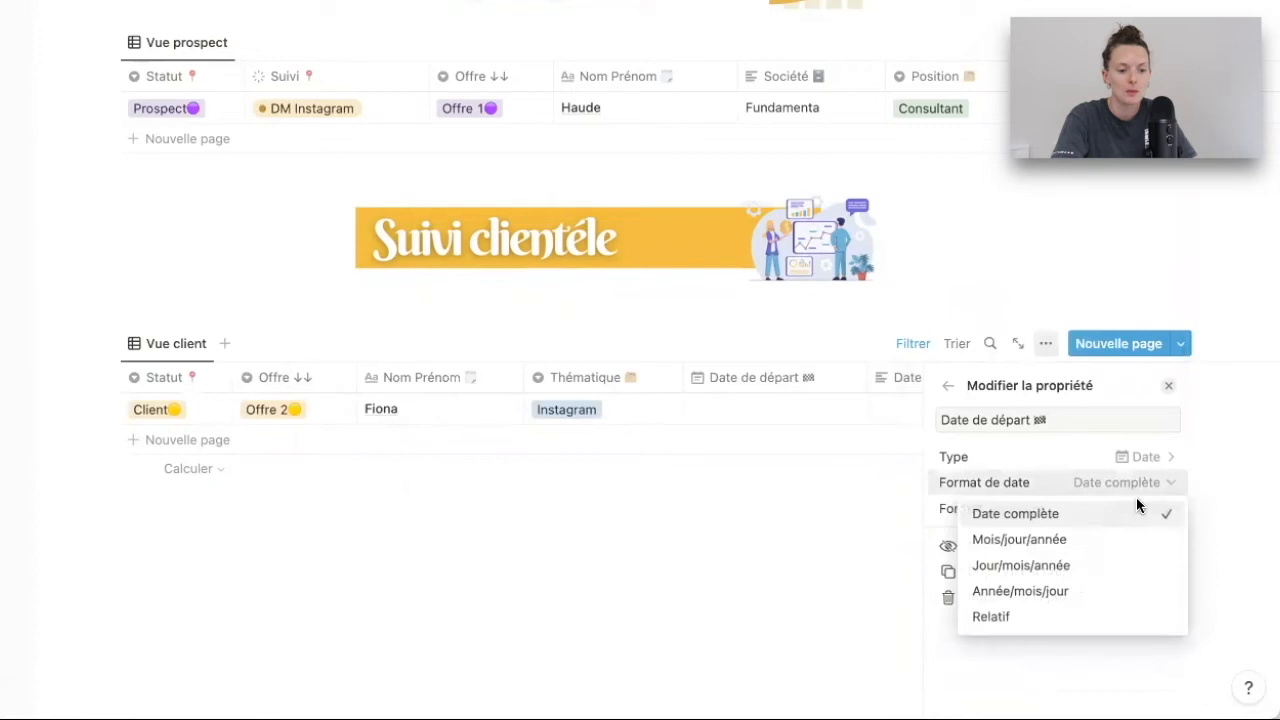
click(1117, 580)
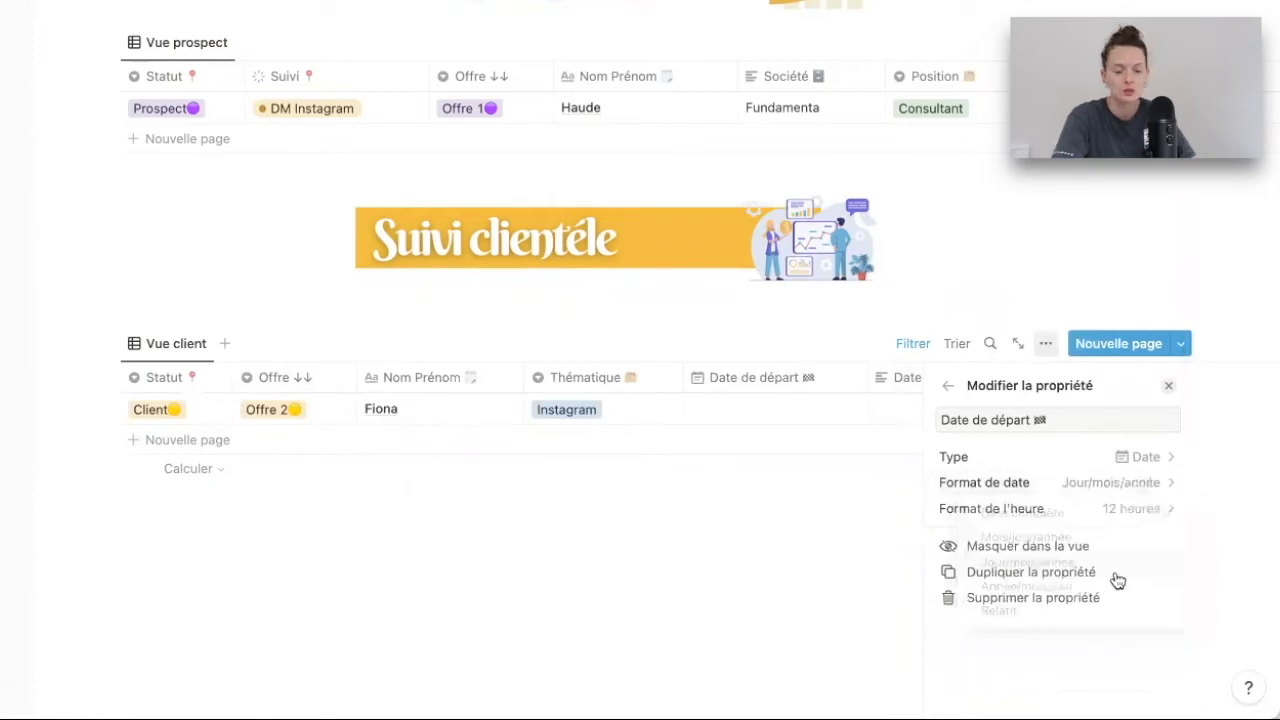
click(1118, 506)
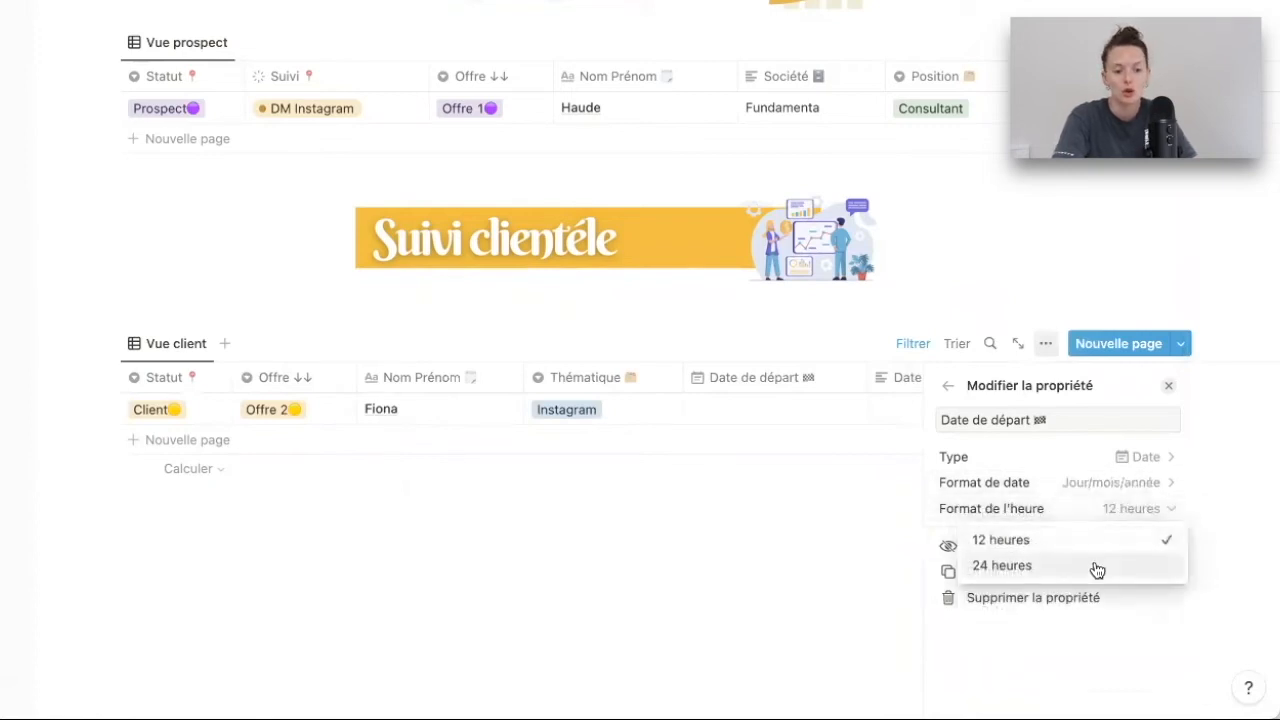
click(1097, 568)
click(774, 600)
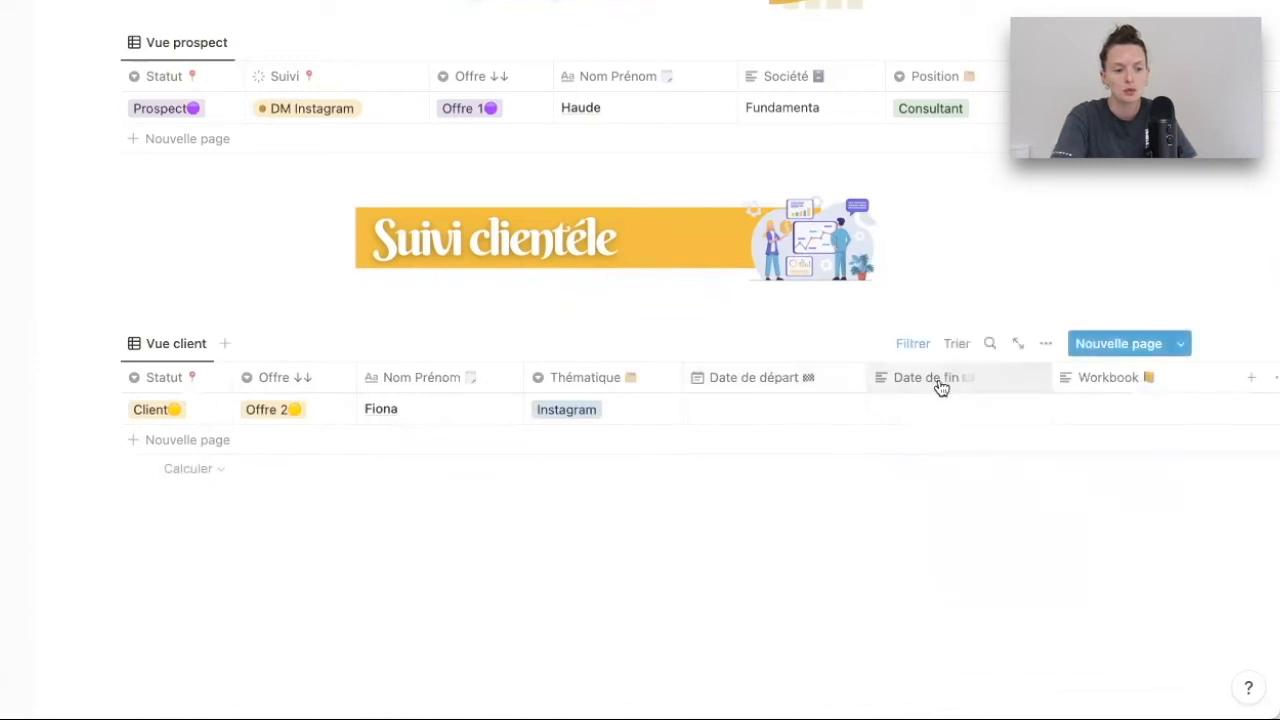
Step: Change the Workbook property in Vue client to the URL type
scroll(1000, 391, right, 2)
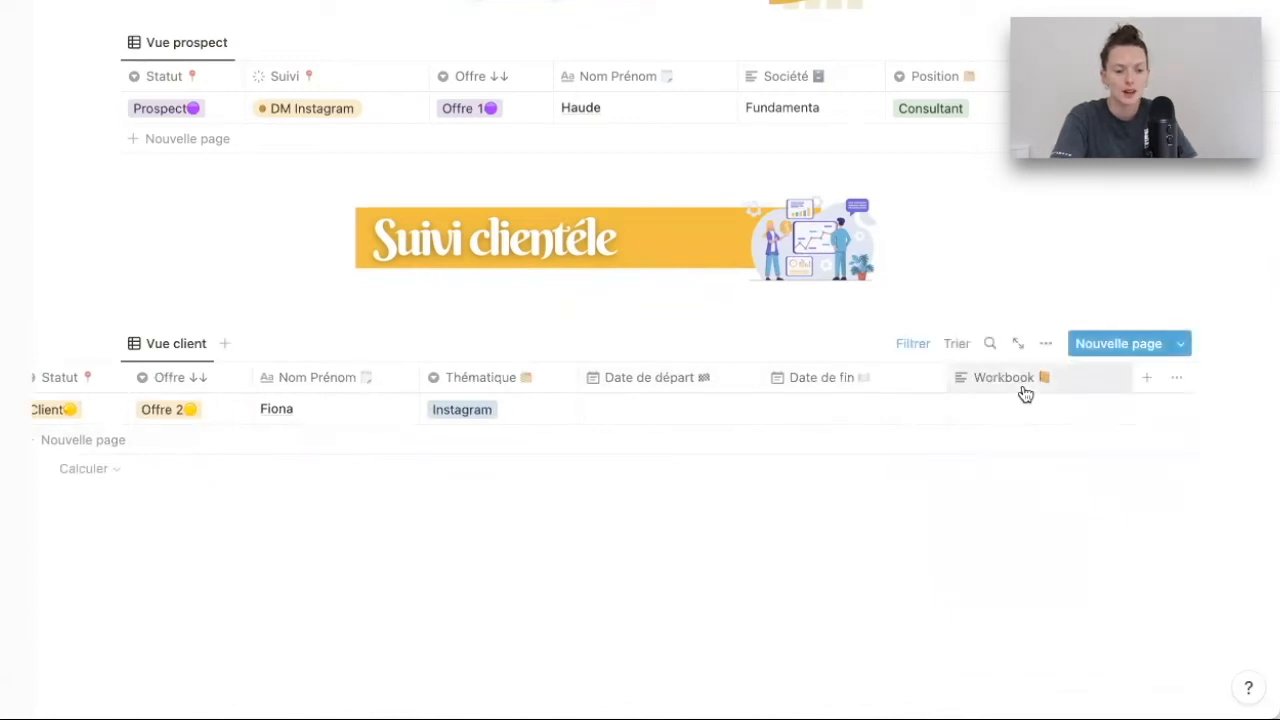
click(1025, 393)
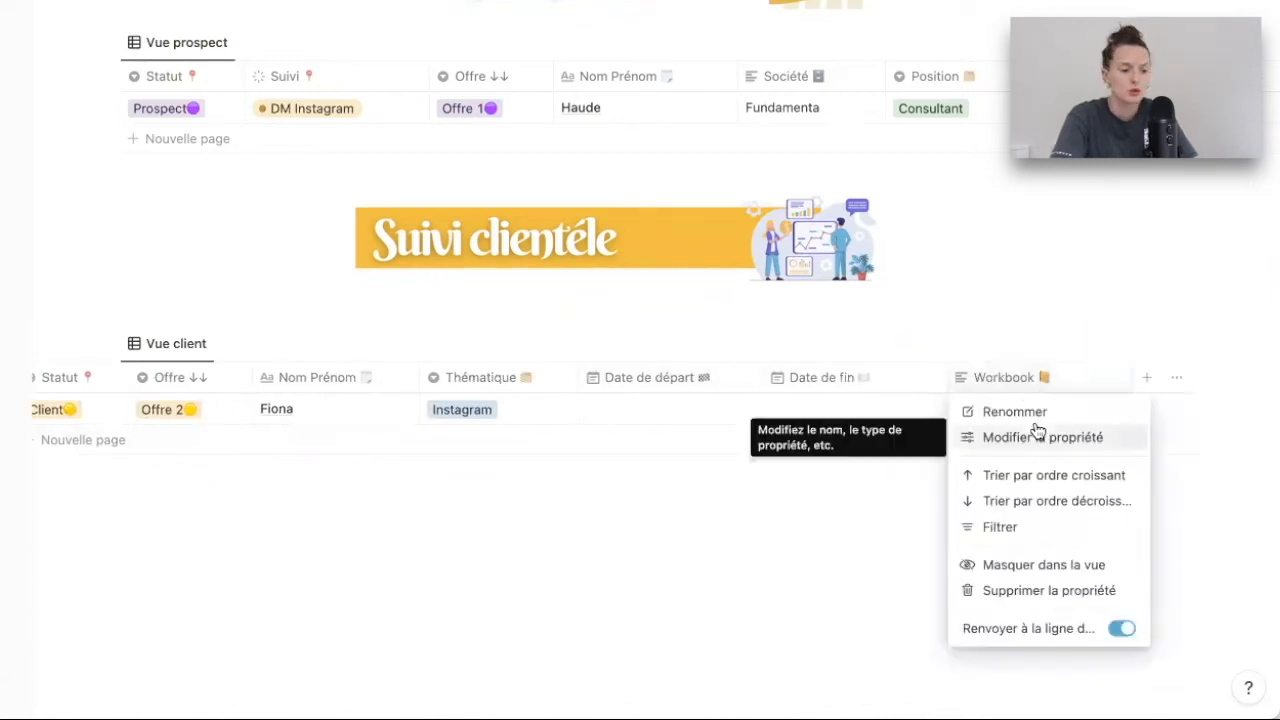
click(1045, 435)
click(1062, 458)
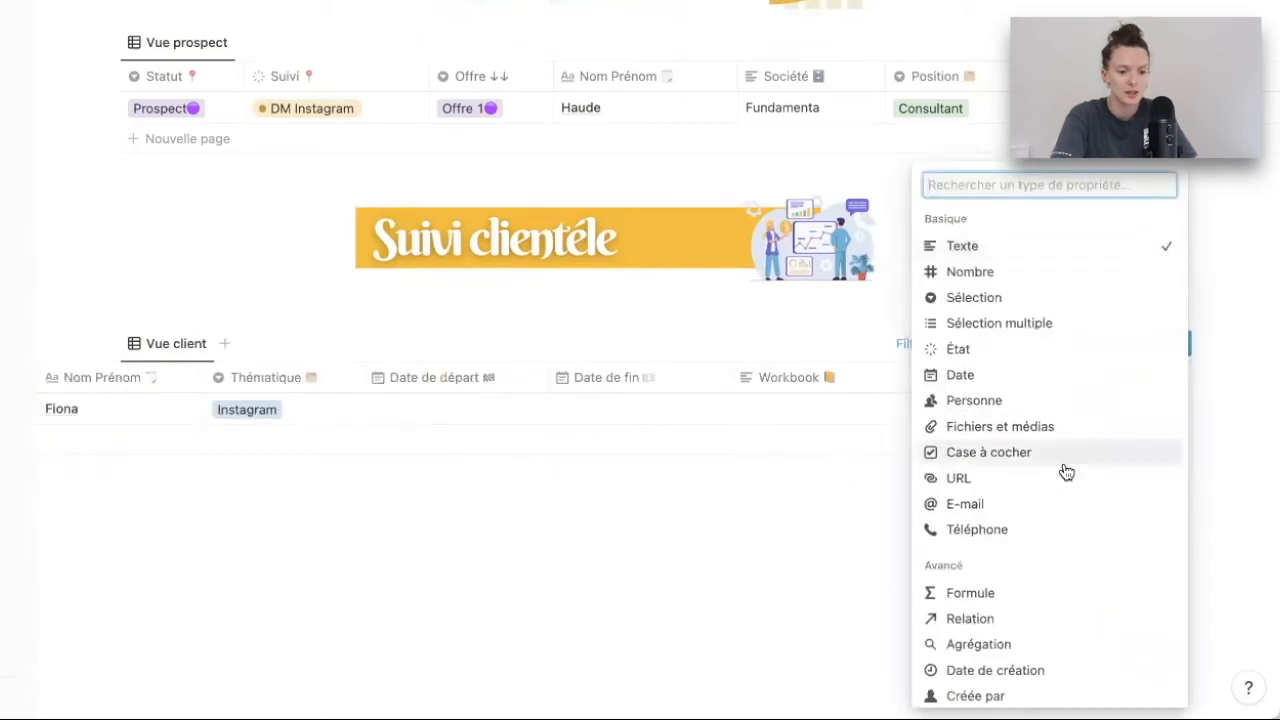
click(1054, 484)
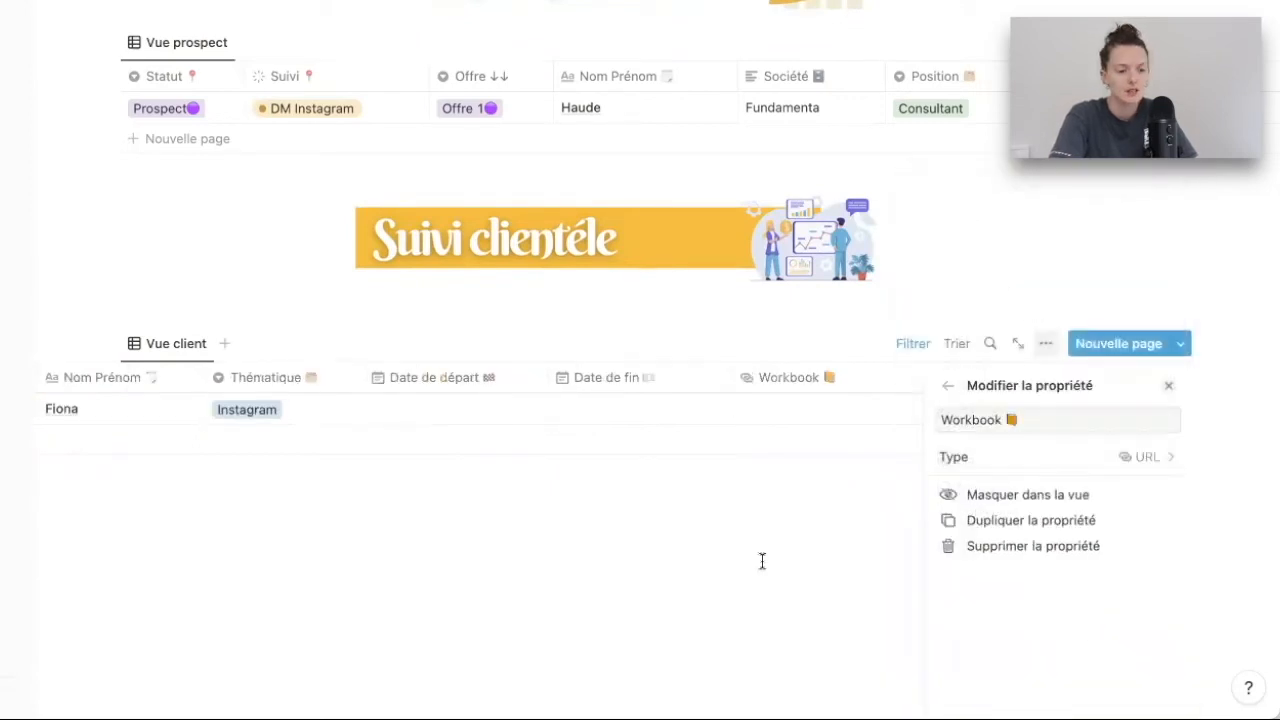
click(762, 561)
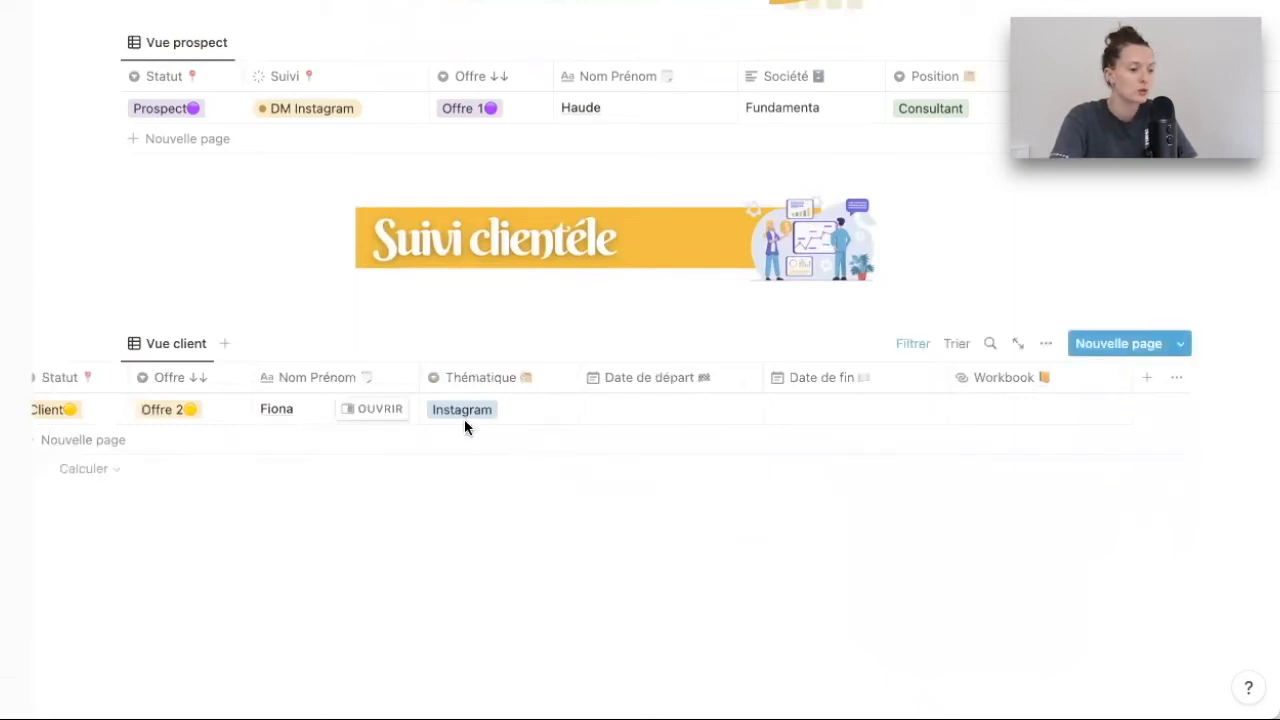
Step: Set the existing client's Date de départ to 25/07/2022 in Vue client
click(643, 410)
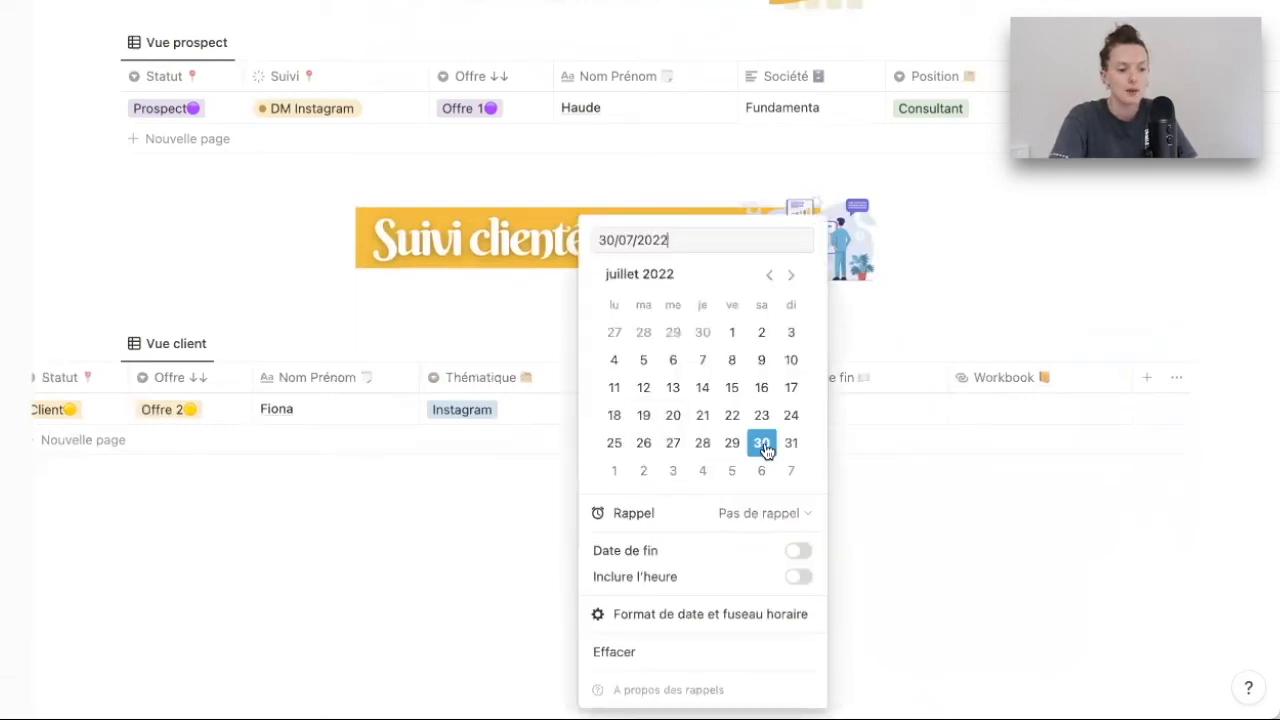
click(614, 443)
click(457, 574)
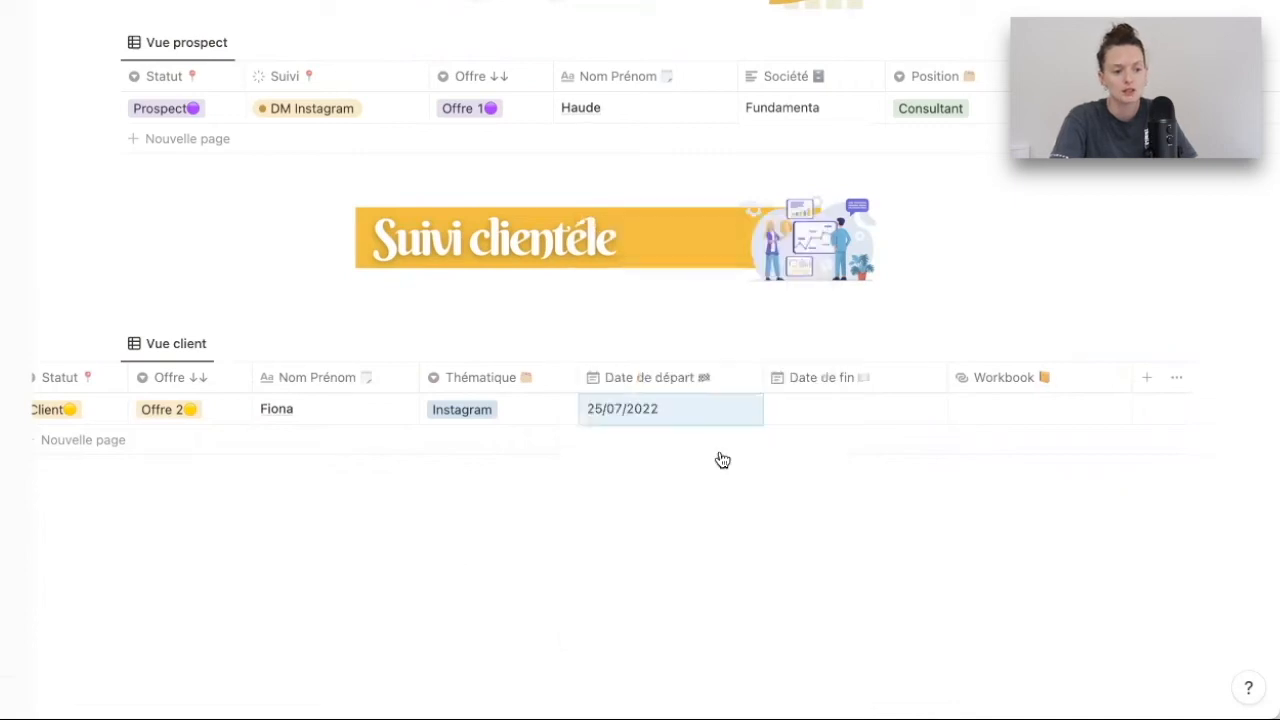
Step: Set the existing client's Date de fin to 25/10/2022 in Vue client
click(857, 415)
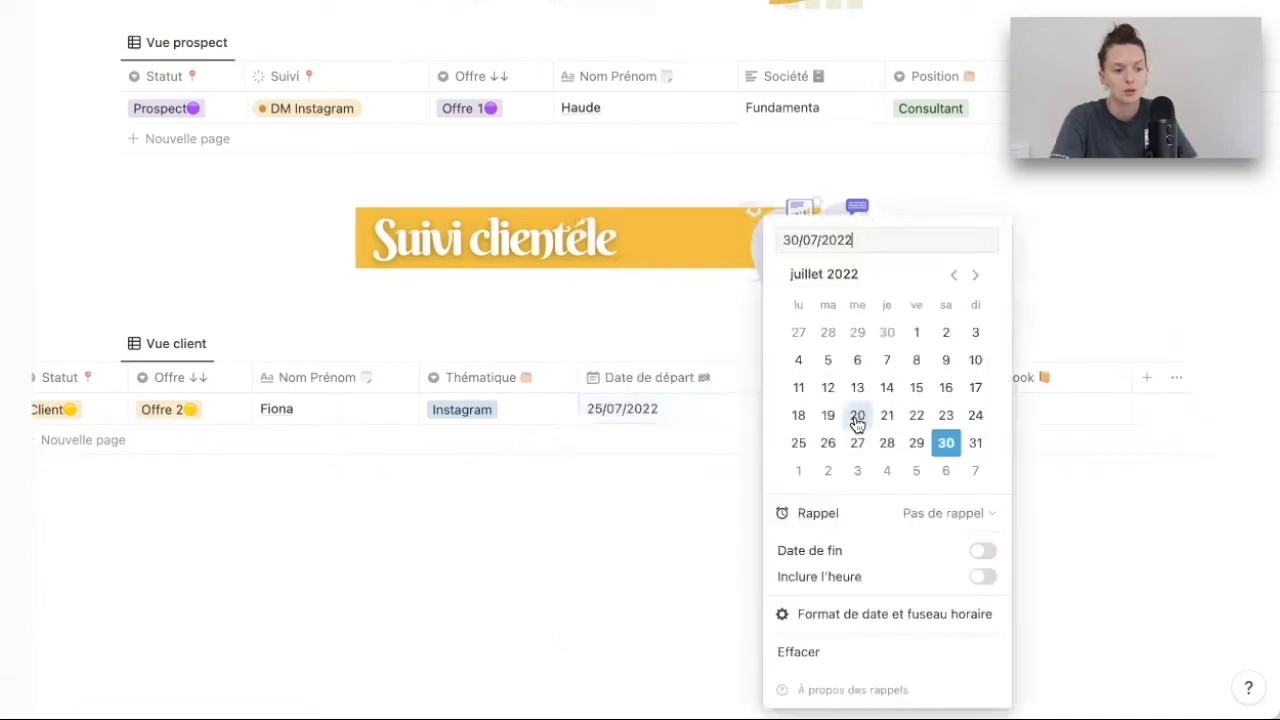
click(975, 276)
click(975, 276)
click(975, 276)
click(828, 443)
click(643, 566)
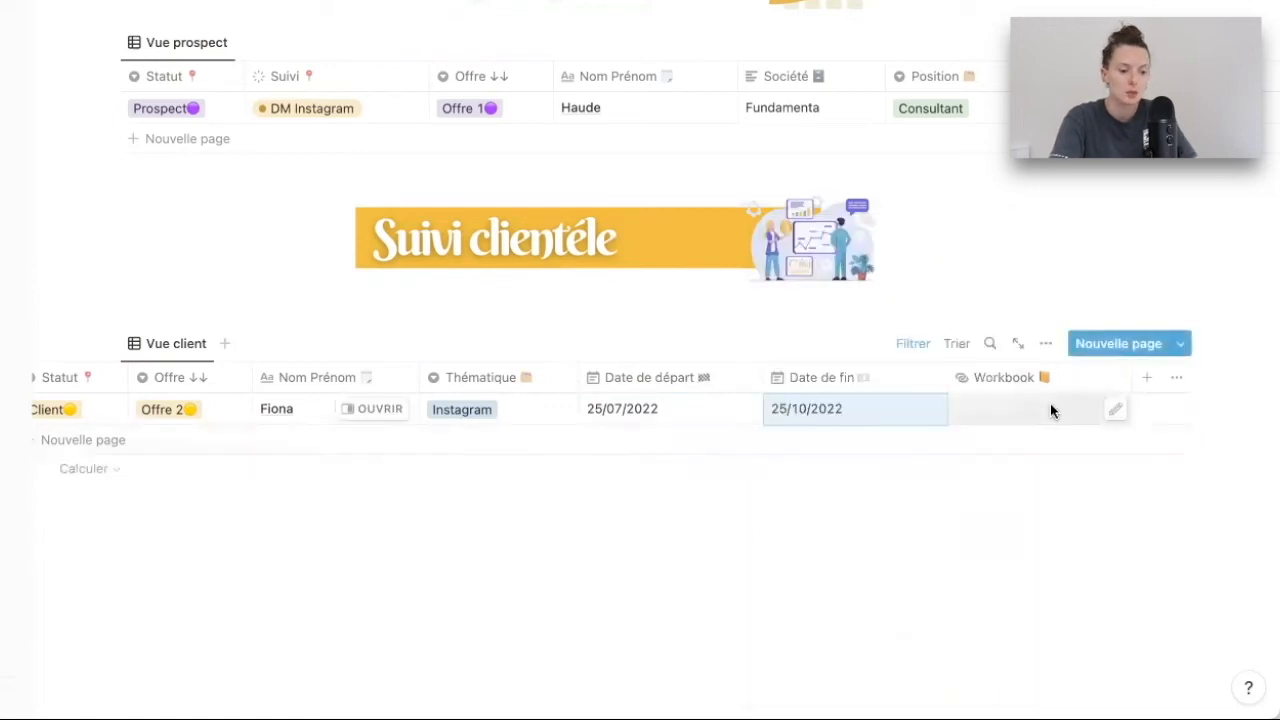
click(991, 606)
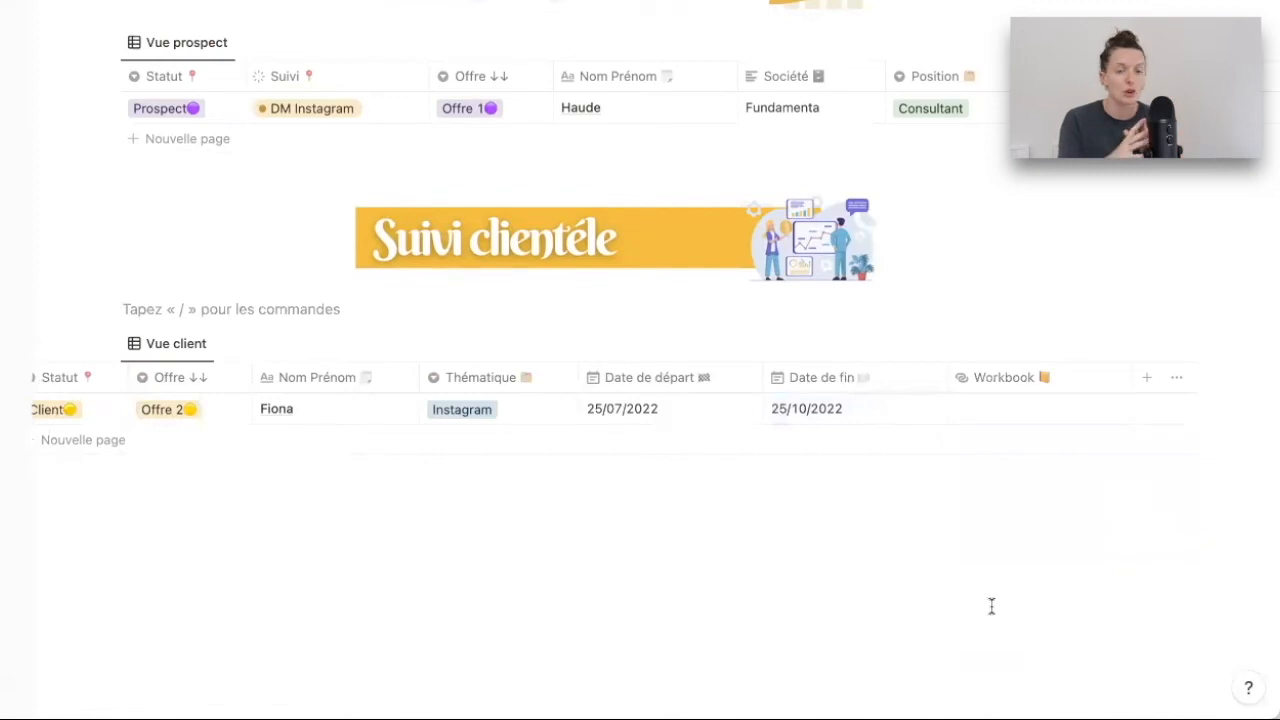
Step: Open the Contacts card of the CRM YouTube gallery as a full page
scroll(493, 540, left, 2)
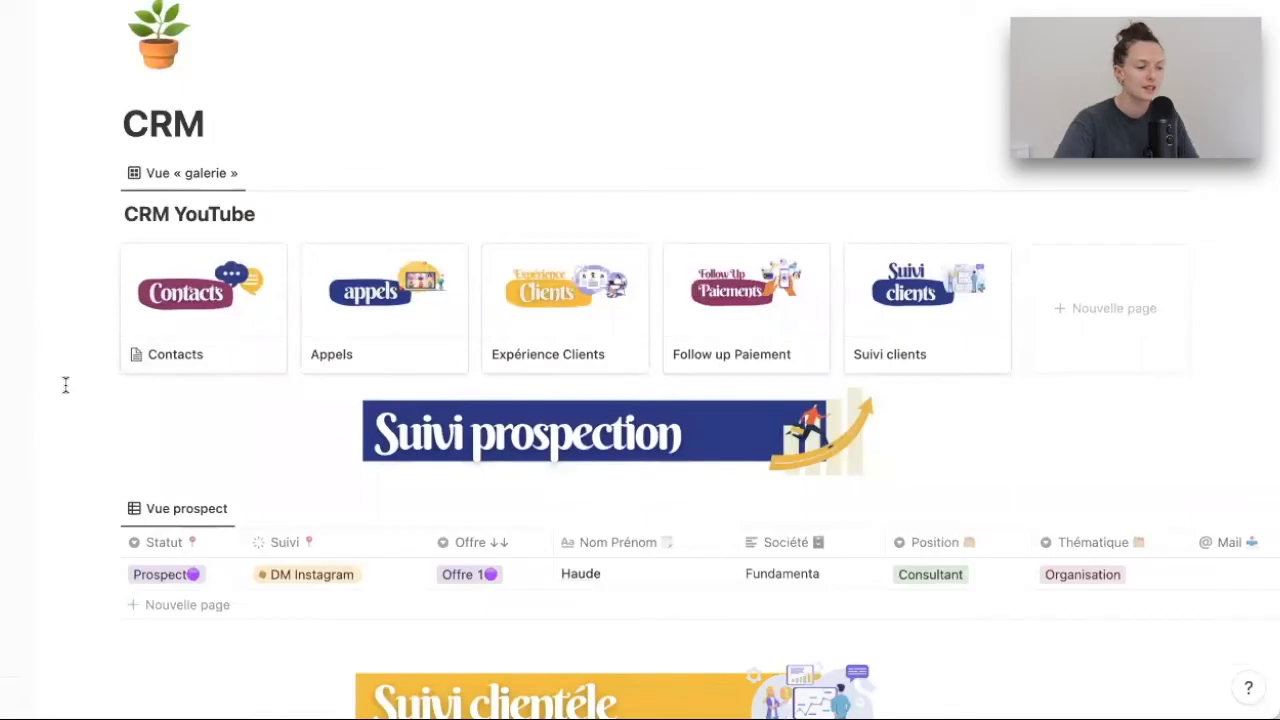
click(210, 310)
click(117, 21)
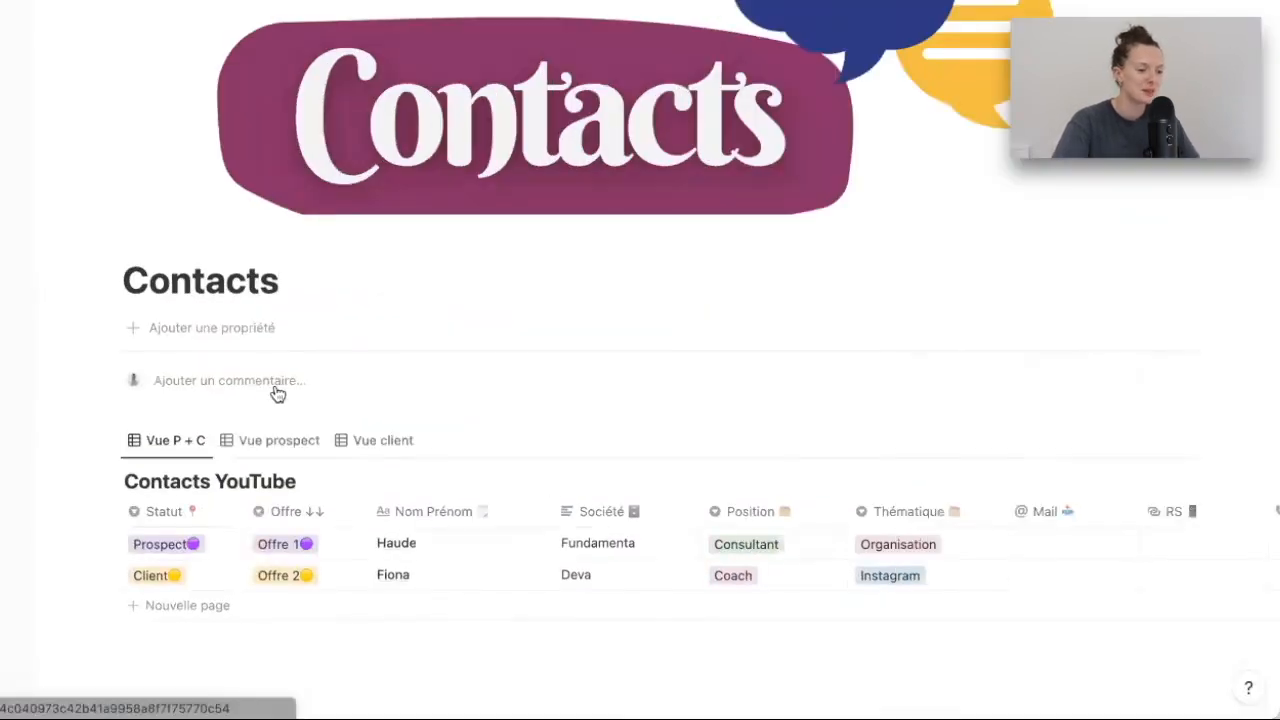
Step: Hide the Date de départ, Date de fin, Suivi and Workbook properties in the Vue P + C view of Contacts YouTube
scroll(398, 544, right, 5)
scroll(398, 544, right, 5)
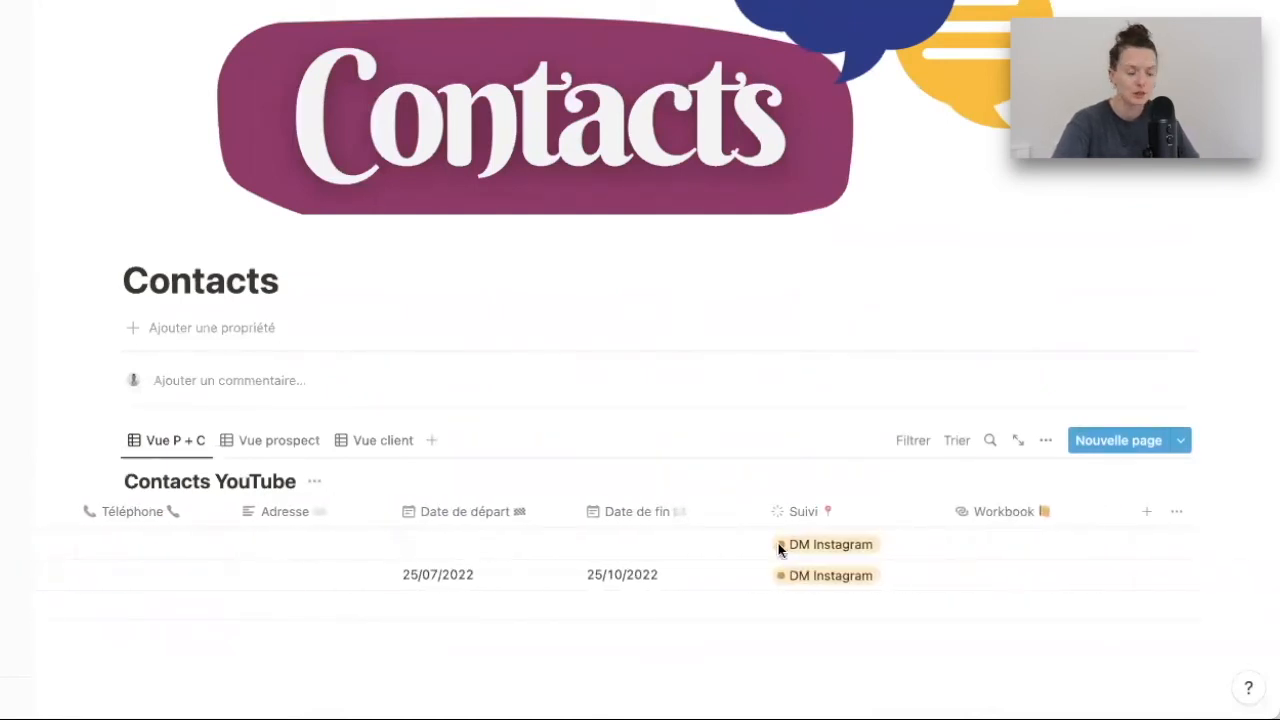
scroll(778, 545, left, 5)
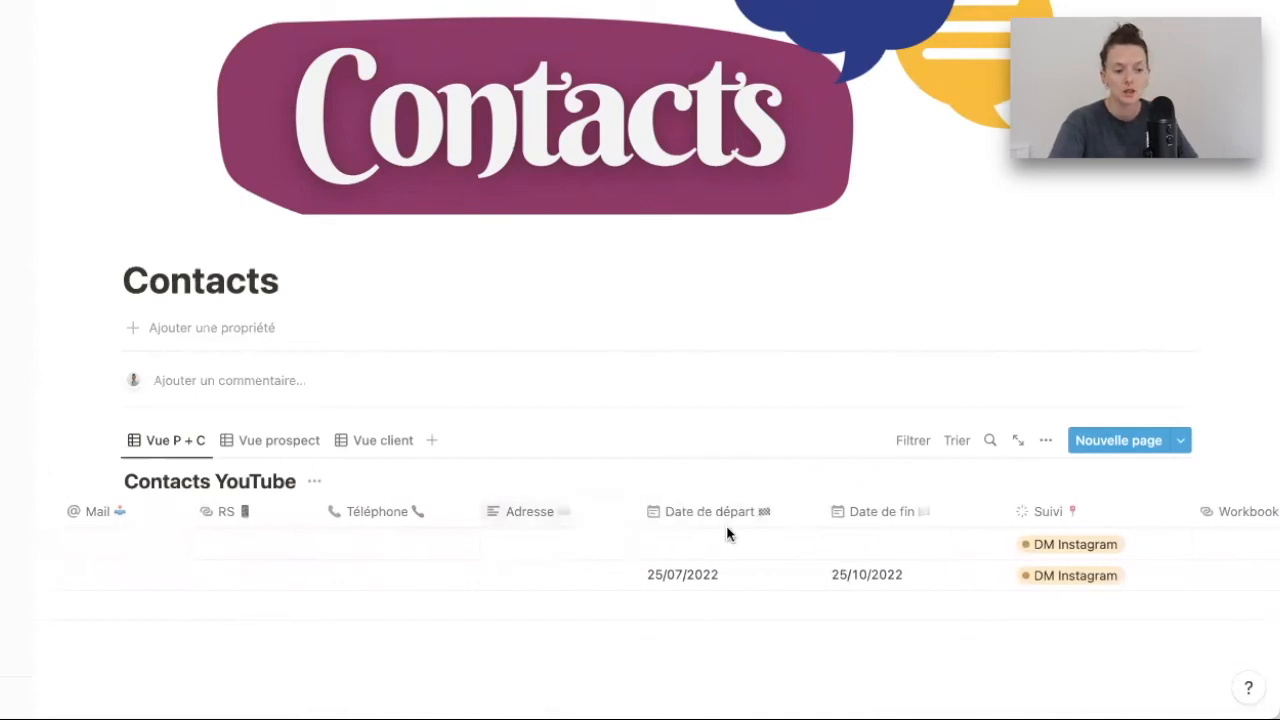
click(702, 512)
click(721, 416)
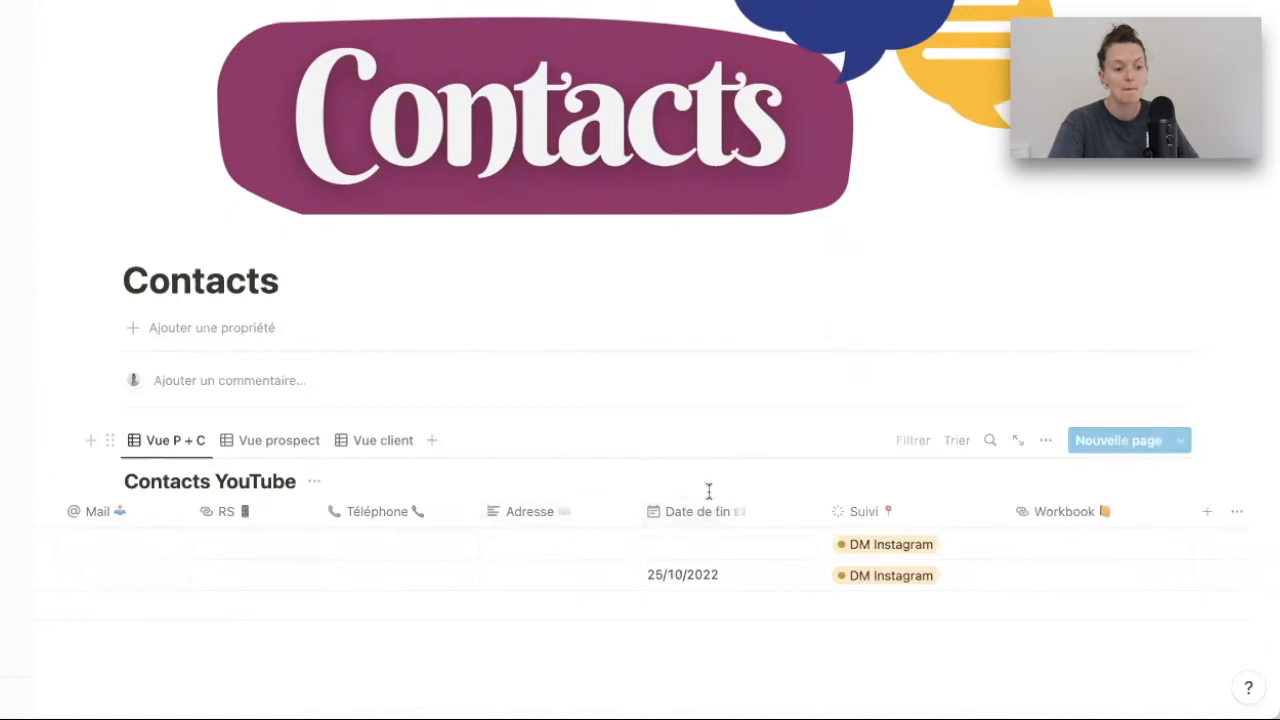
click(708, 511)
click(722, 414)
click(806, 511)
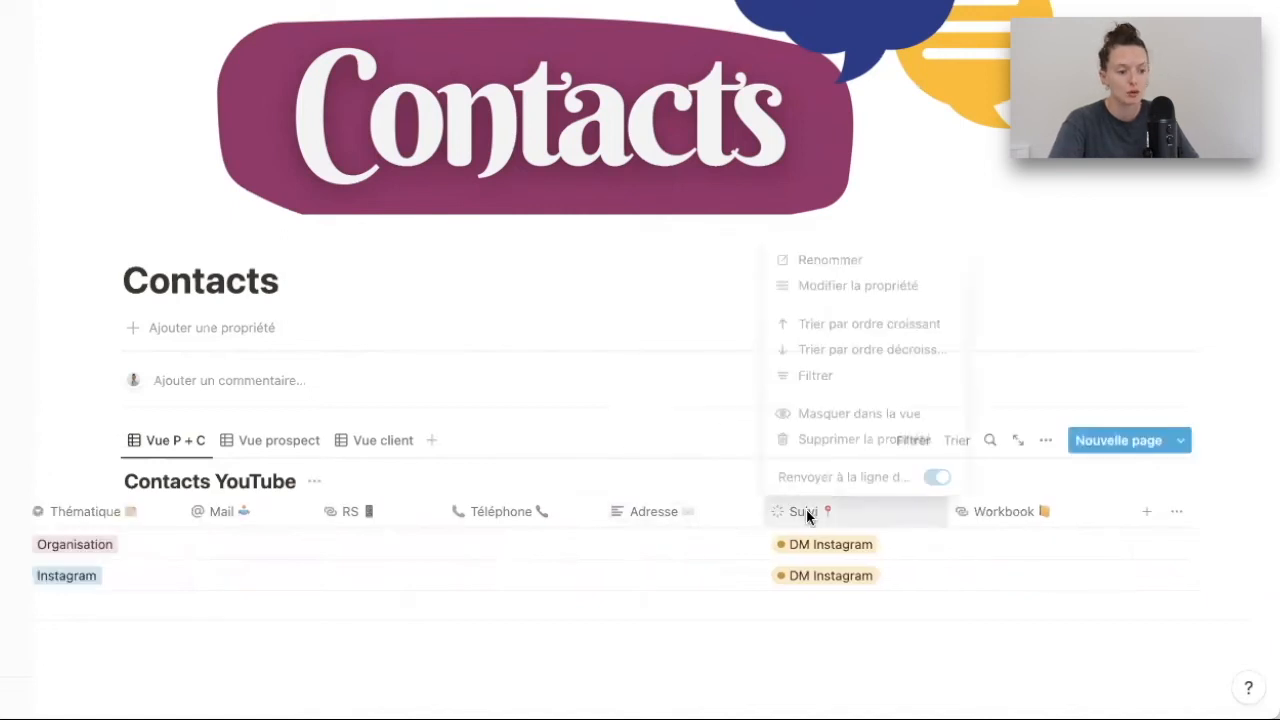
click(828, 414)
click(1001, 514)
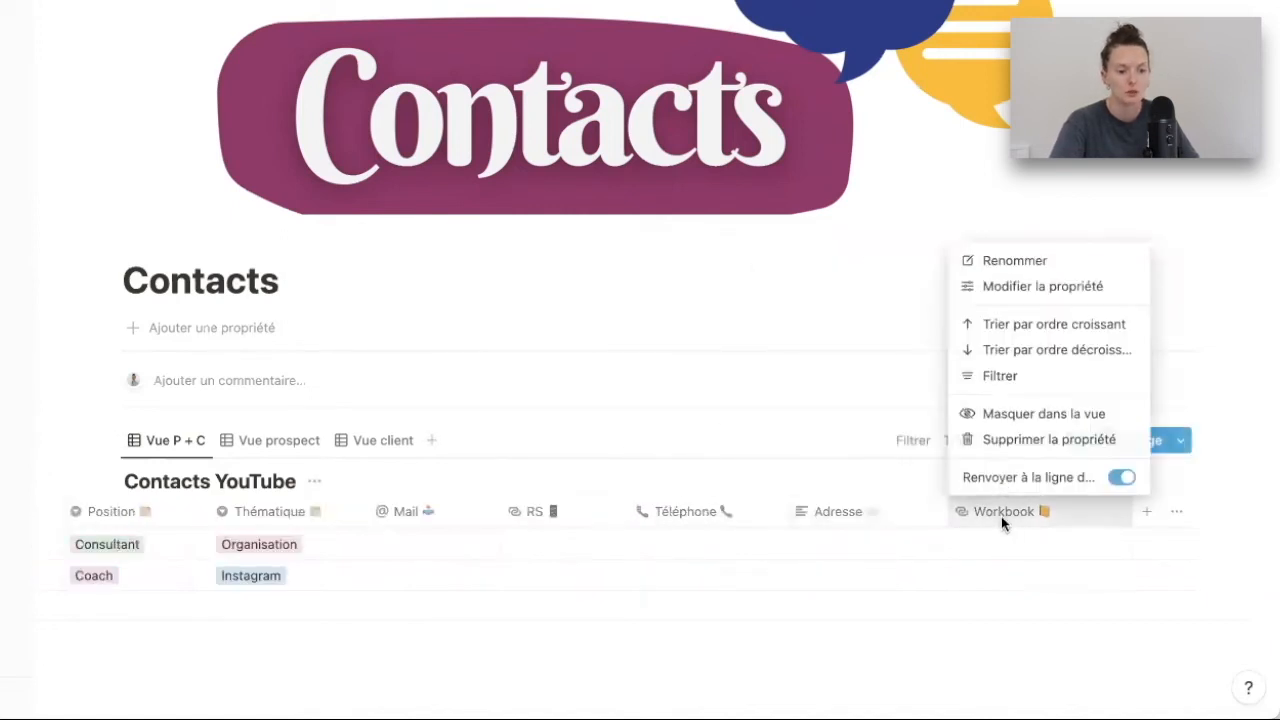
click(1005, 418)
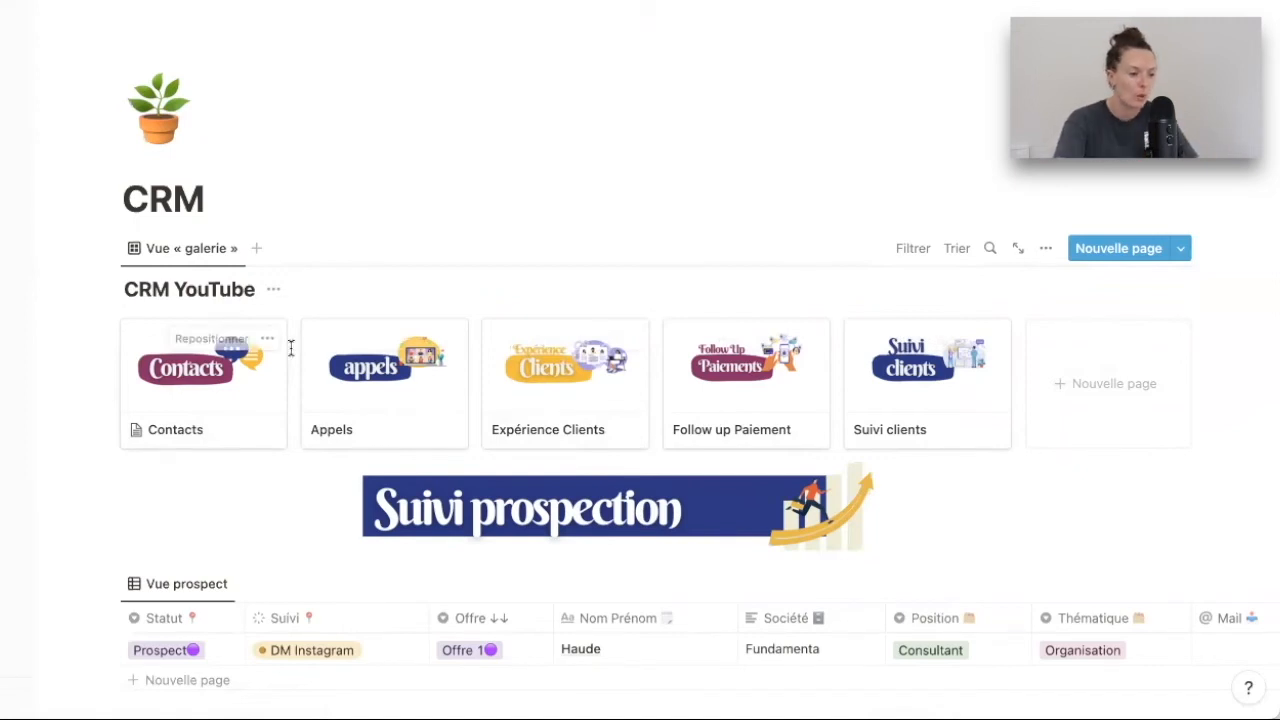
Step: Open the Appels card of the CRM YouTube gallery as a full page and make it full width
click(411, 397)
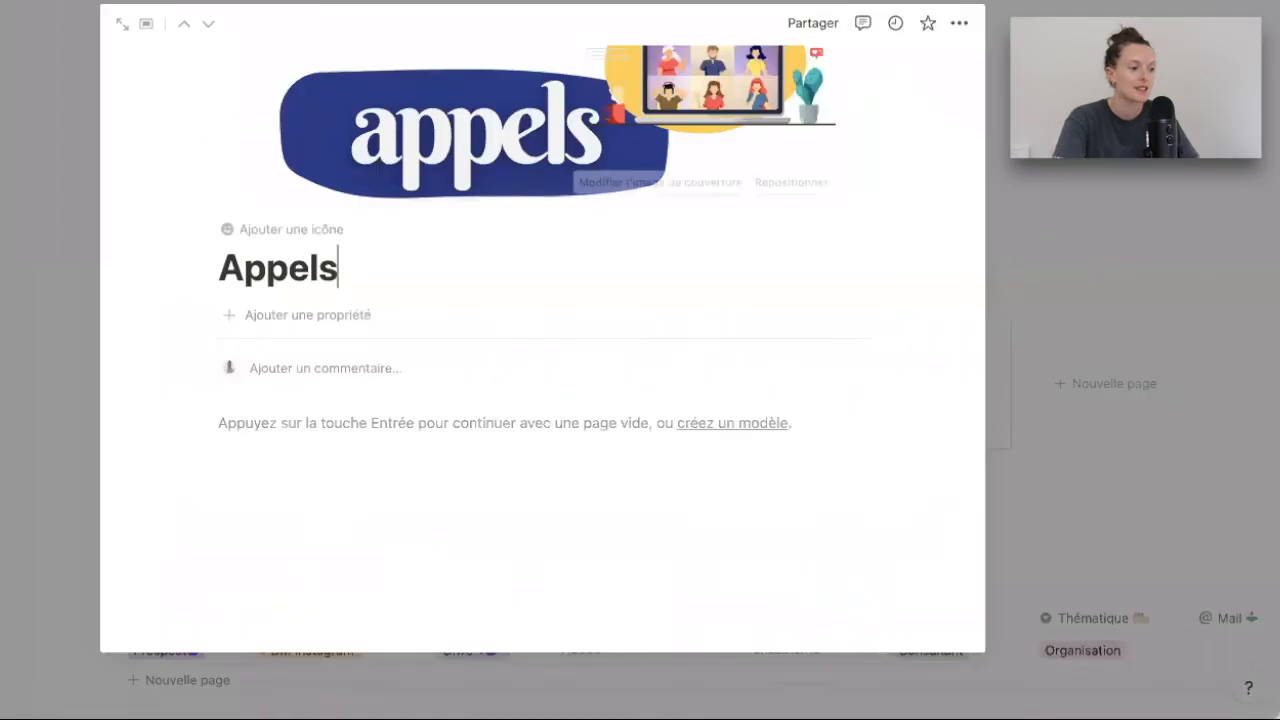
click(120, 24)
click(385, 438)
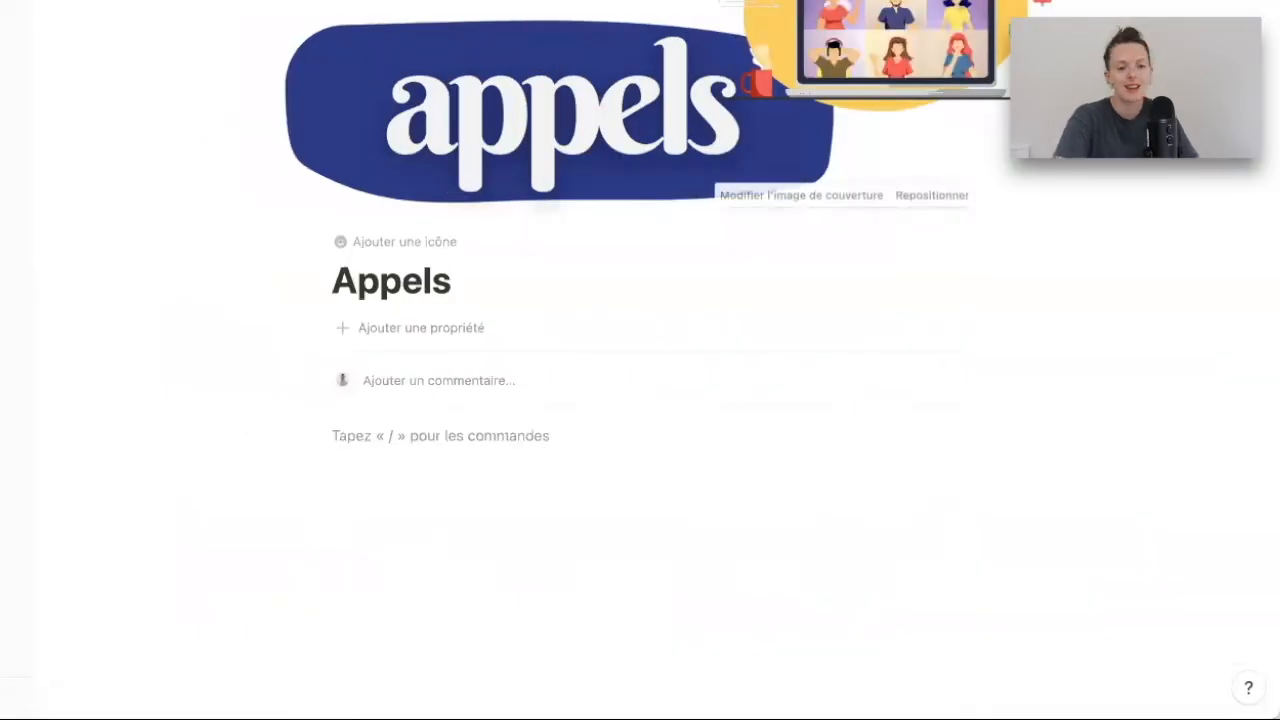
click(1252, 4)
click(1240, 115)
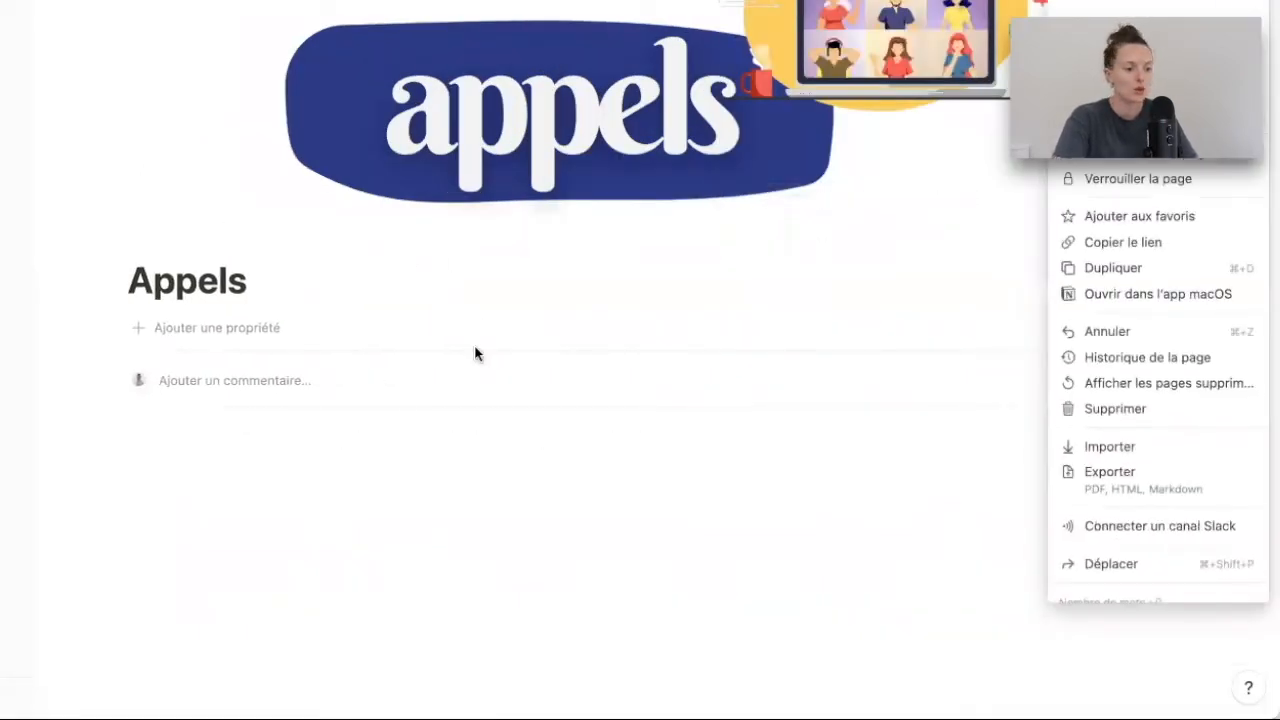
Step: Insert a table view on the Appels page with a new database titled "Liste des appels YouTube"
click(174, 436)
text(/table)
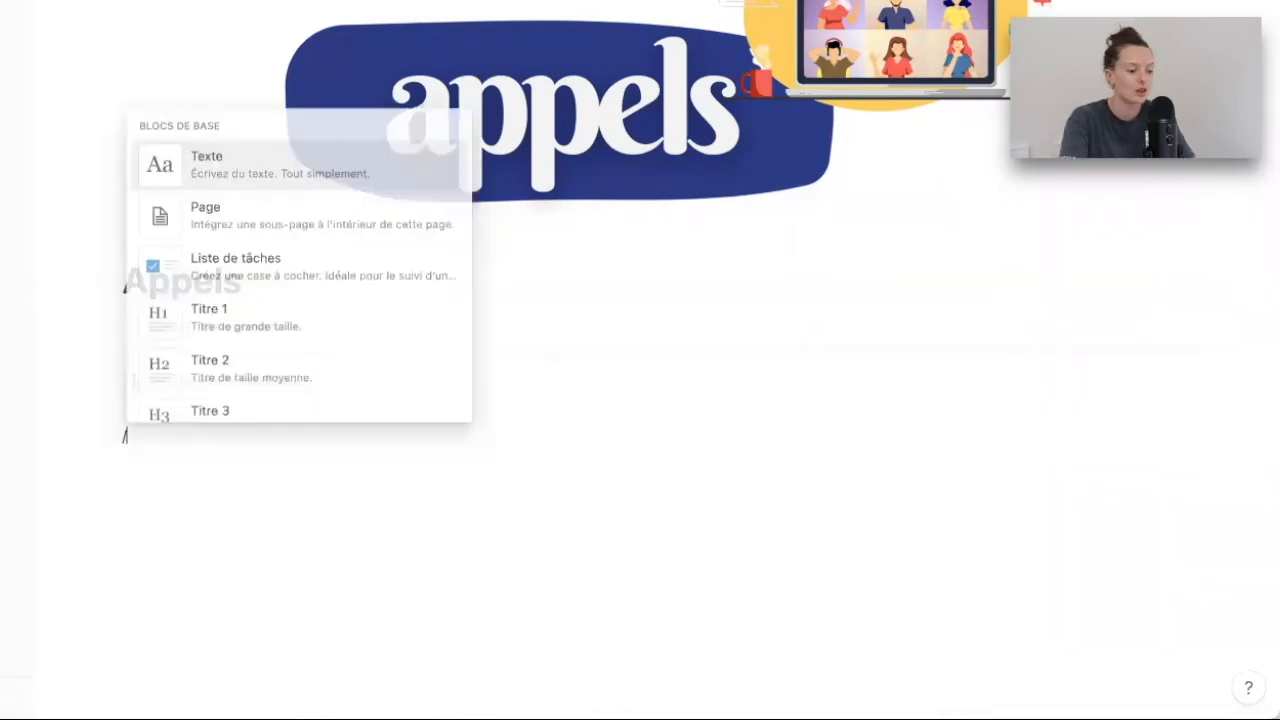
key(Return)
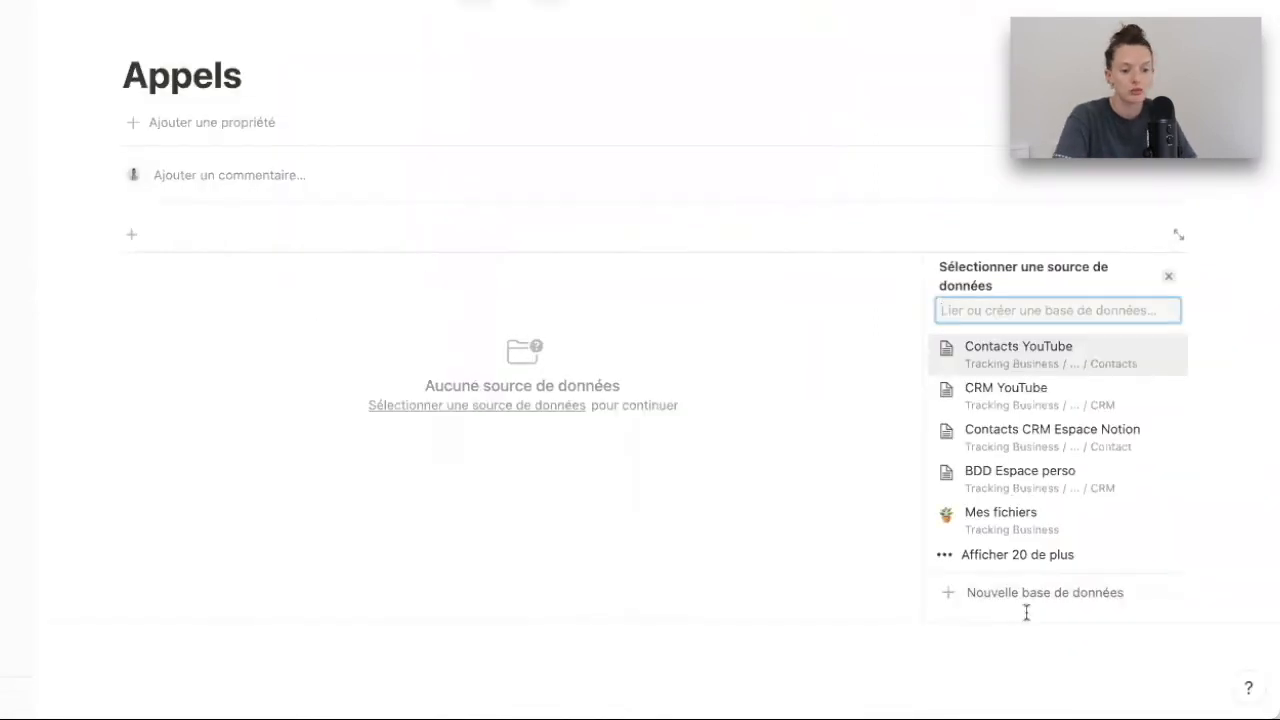
click(1077, 595)
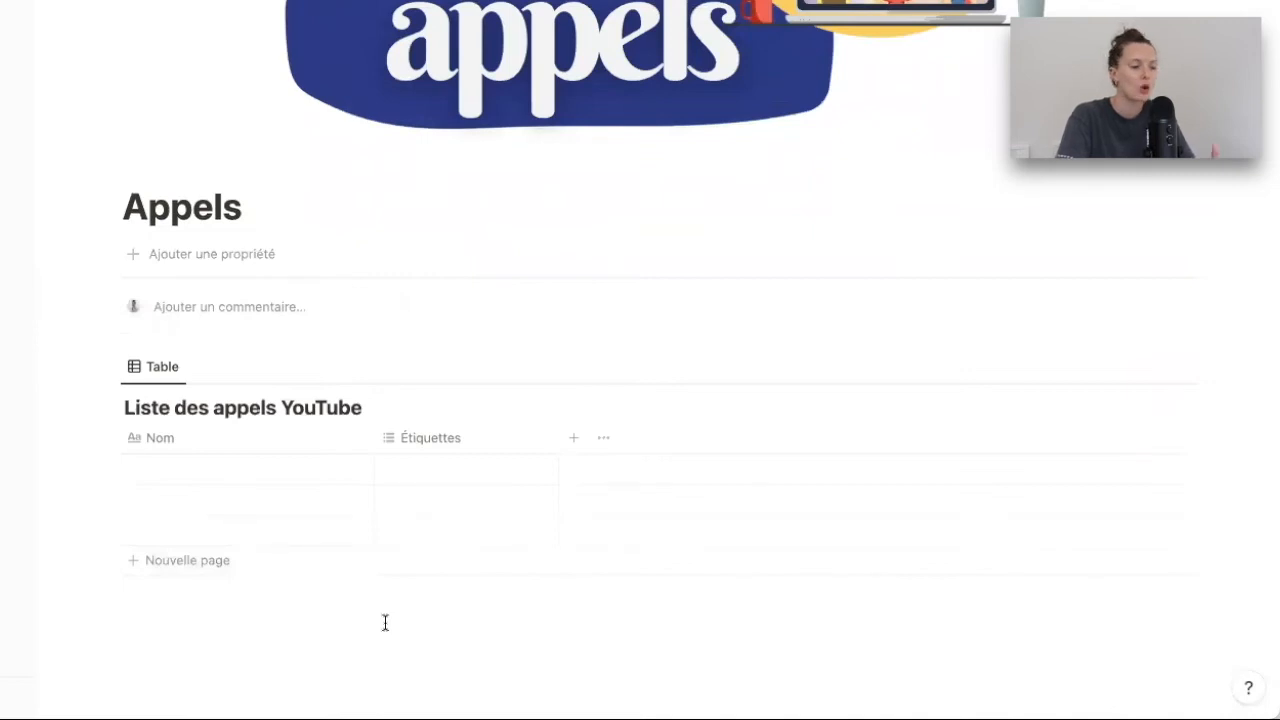
Step: Rename the Étiquettes property as "Date | Heure ⏰" and change its type to Date
click(449, 452)
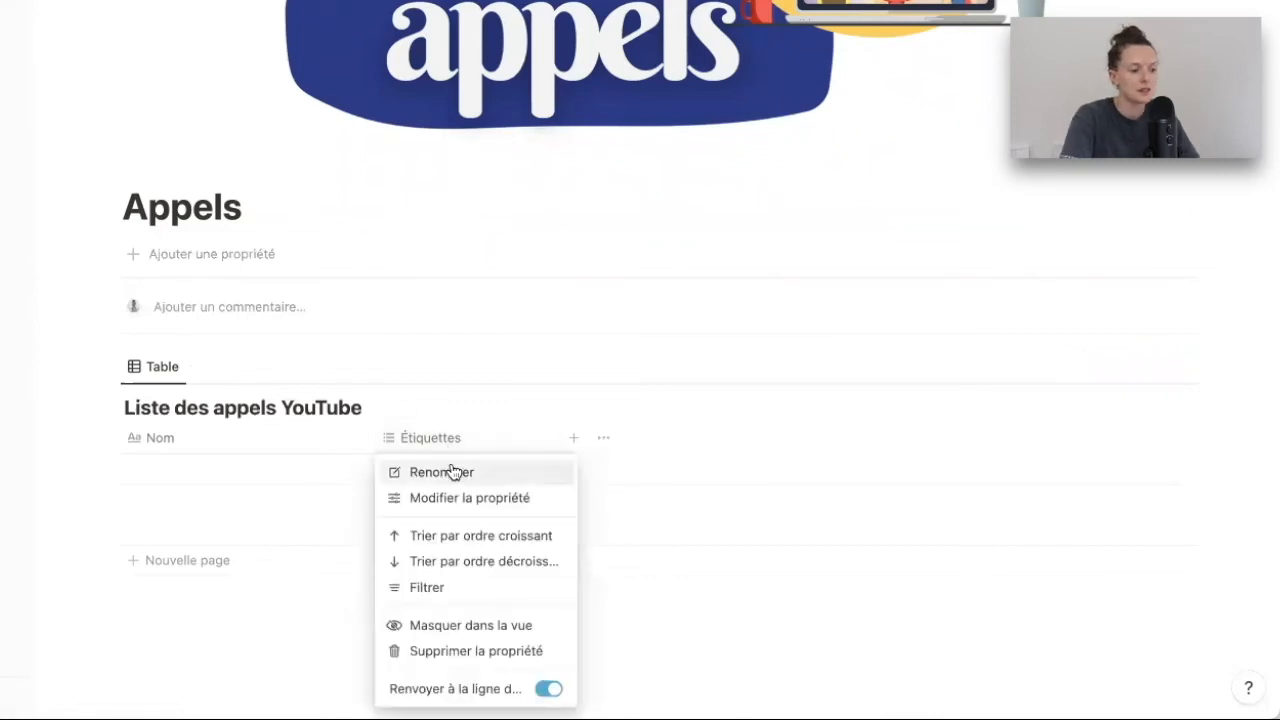
click(457, 471)
text(Date | Heure ⏰)
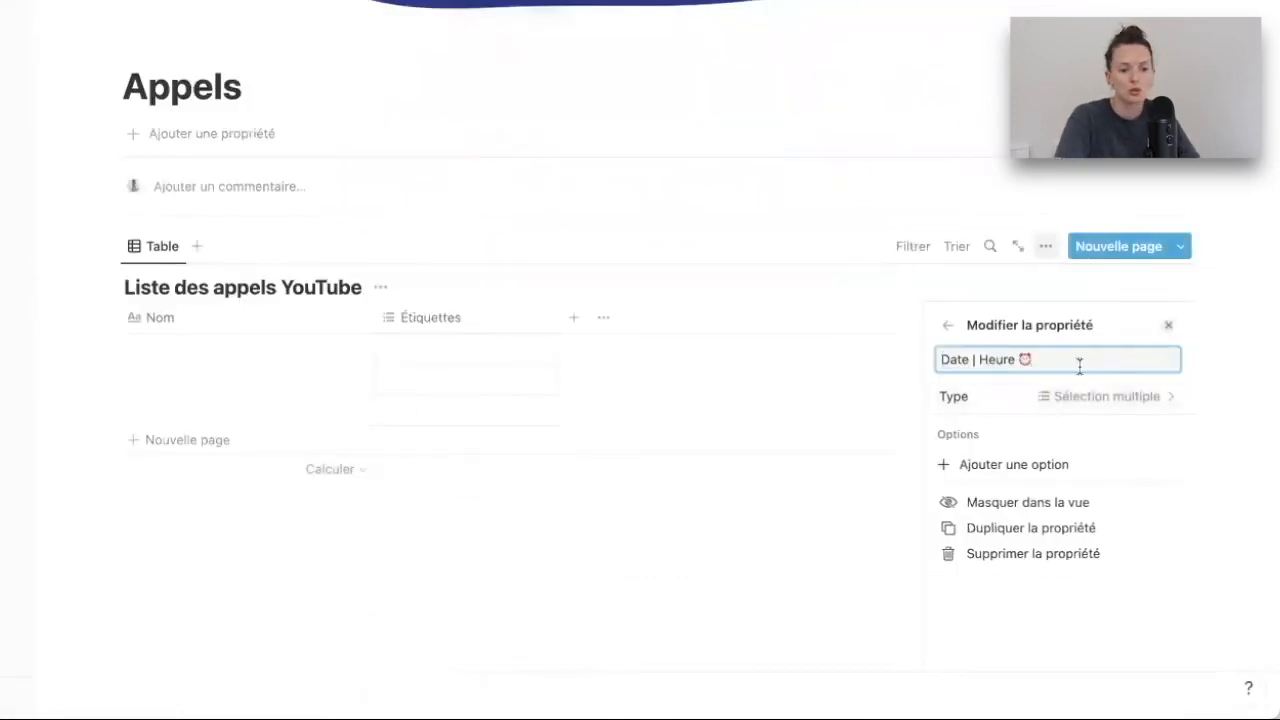
click(1100, 403)
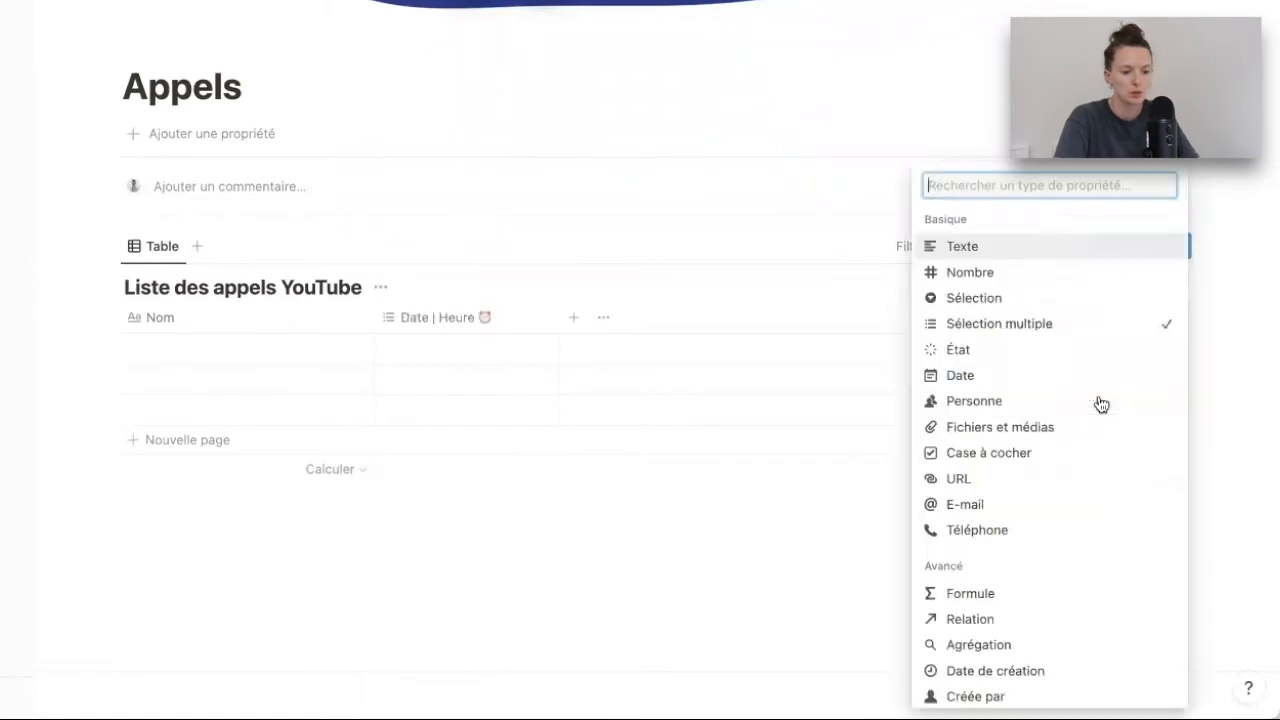
click(1034, 377)
Step: Set the Date | Heure property's date format to Jour/mois/année and its time format to 24 heures
click(1128, 424)
click(1077, 505)
click(1136, 447)
click(1110, 506)
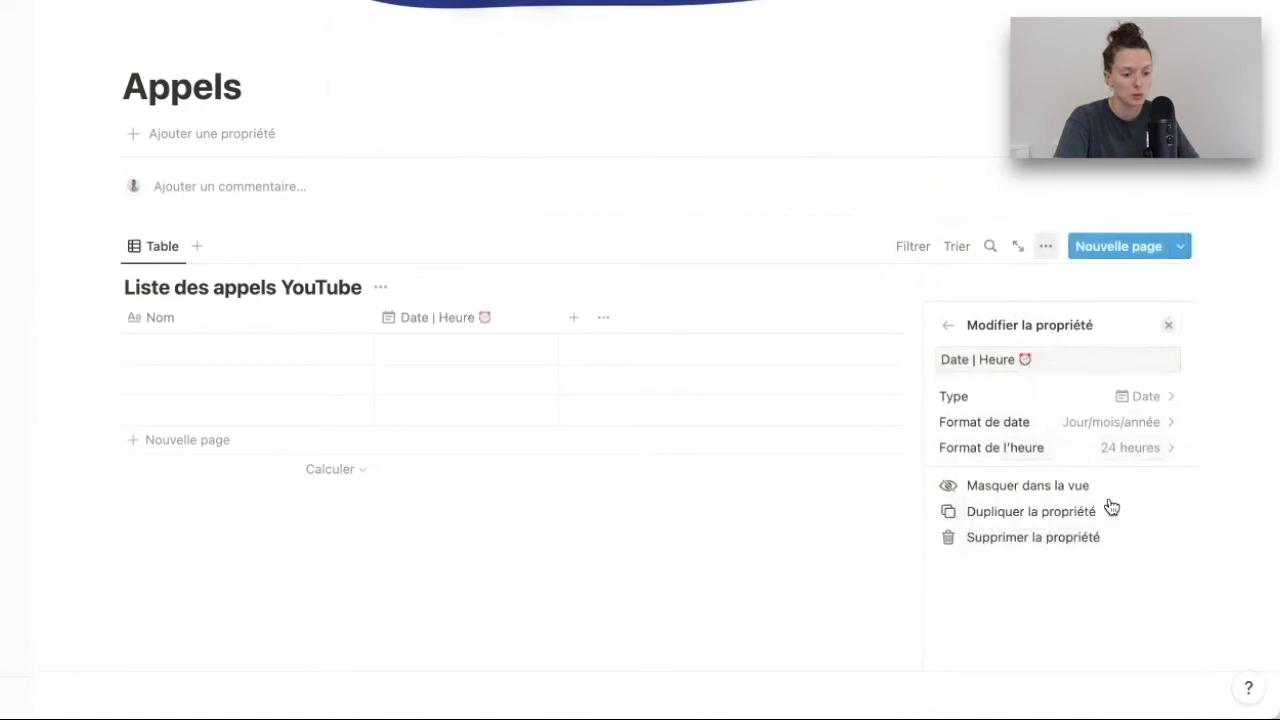
click(617, 569)
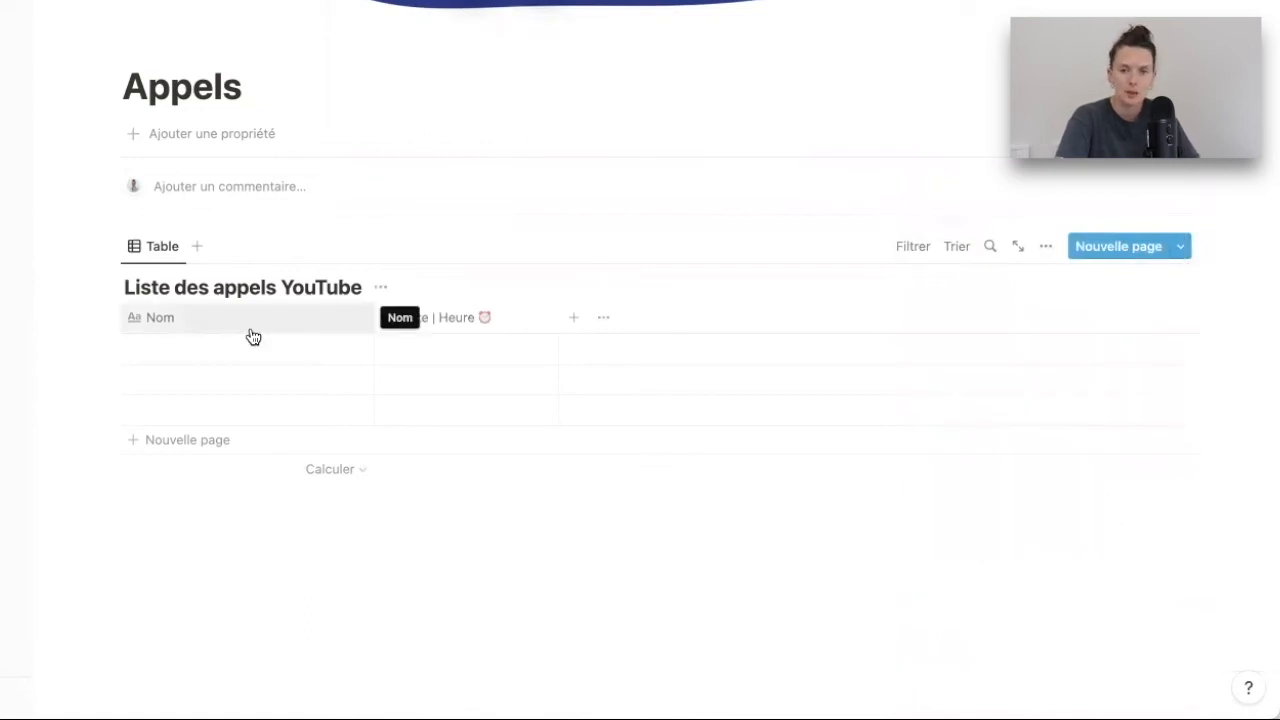
Step: Rename the Nom property as "Suivi appel", narrow its column and place it after Date | Heure
click(253, 337)
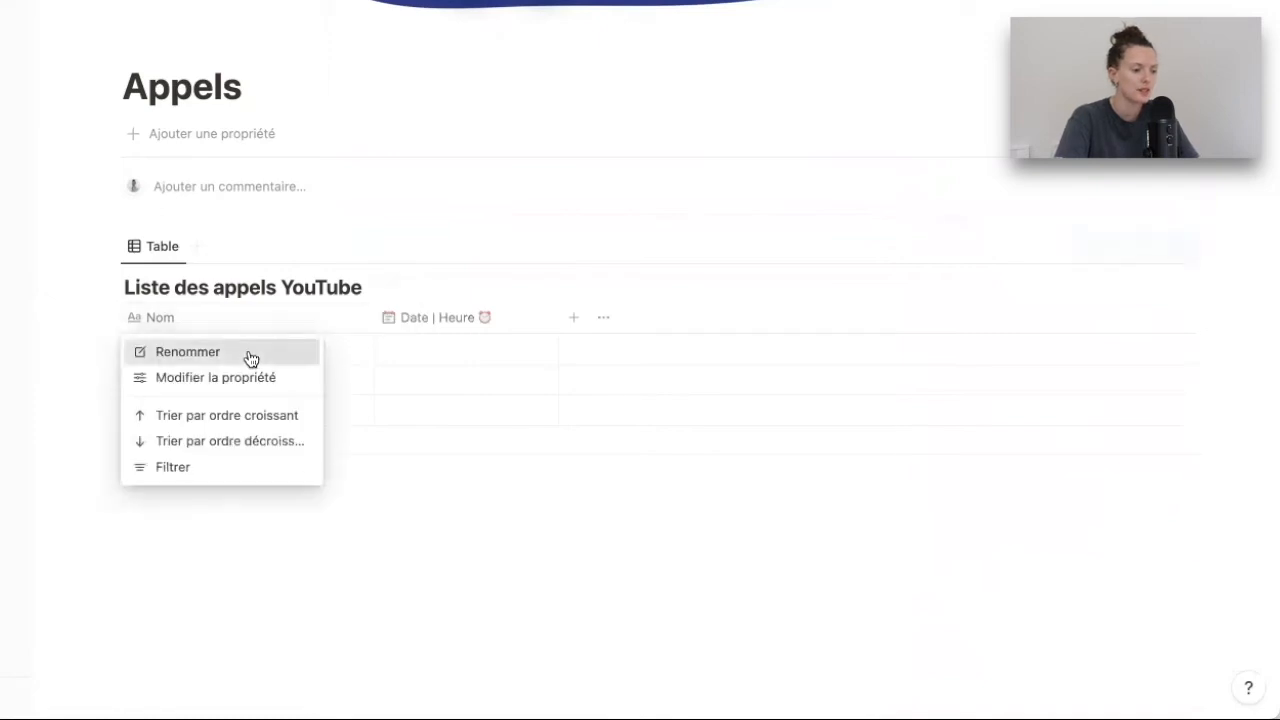
click(250, 354)
text(Suivi appel)
key(Return)
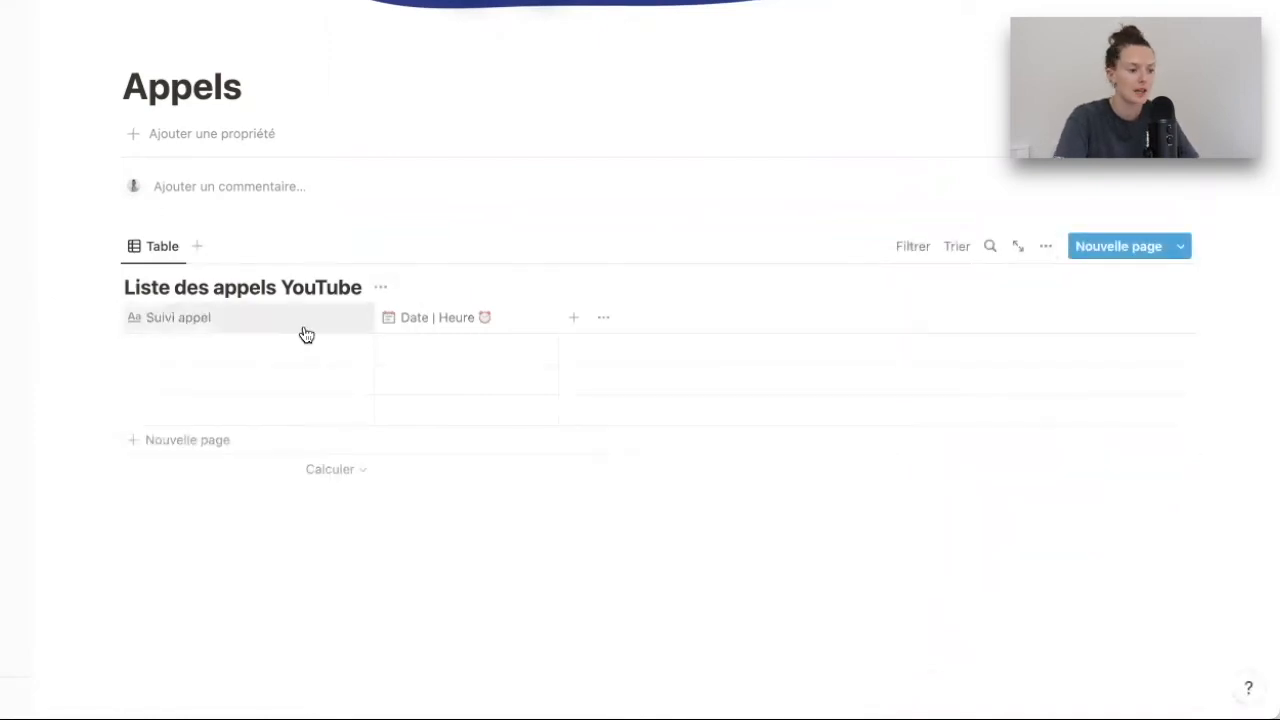
drag(372, 319, 302, 317)
drag(220, 323, 447, 330)
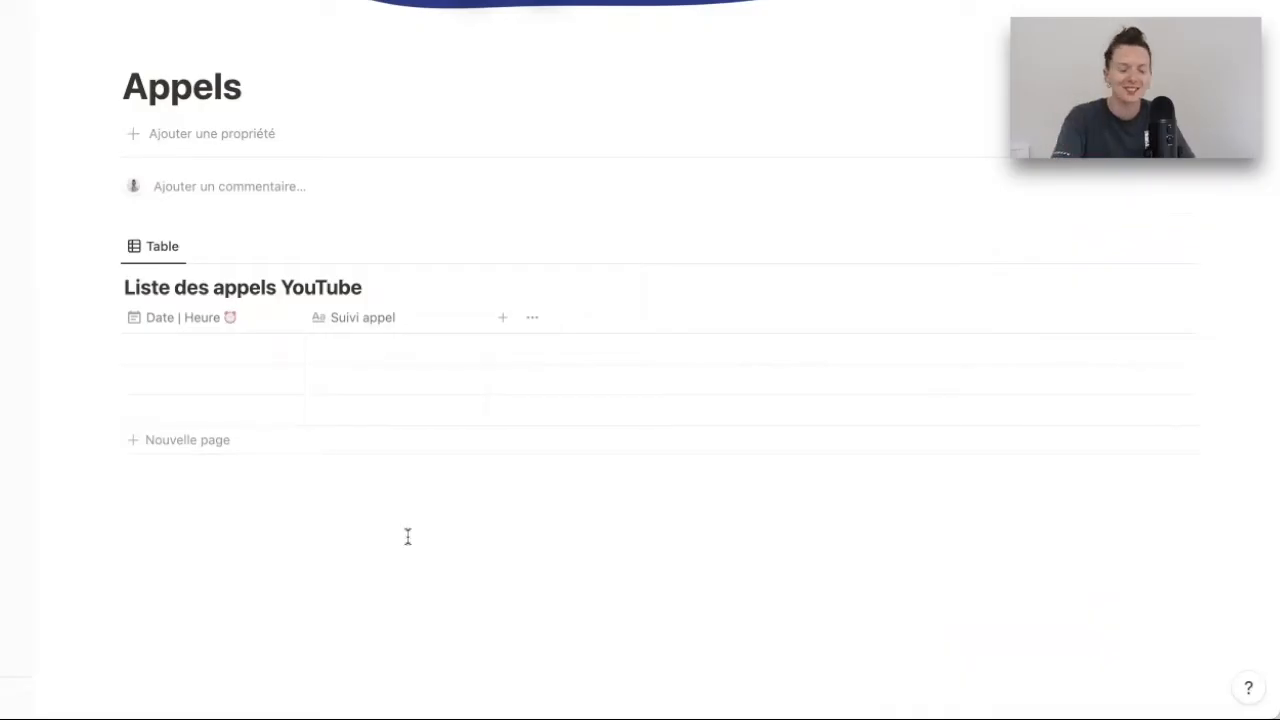
Step: Add a relation property to Liste des appels YouTube linked to the Contacts YouTube database, without a limit
click(501, 322)
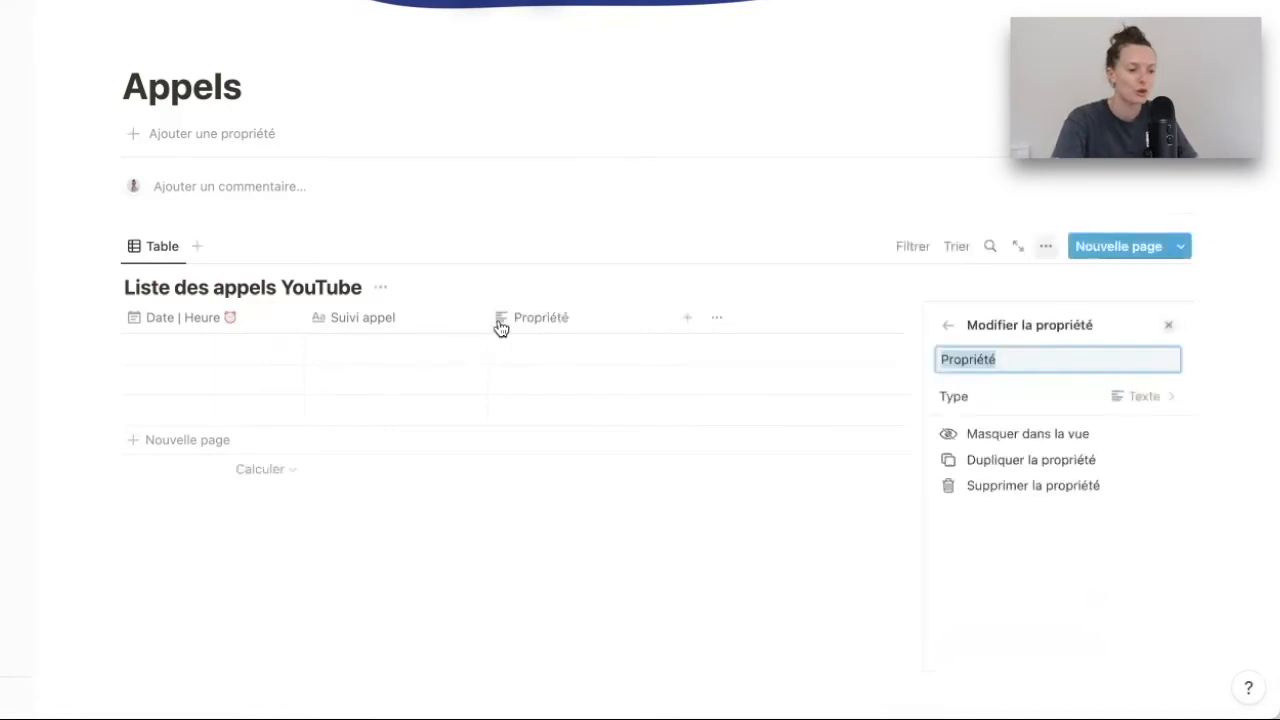
click(1130, 396)
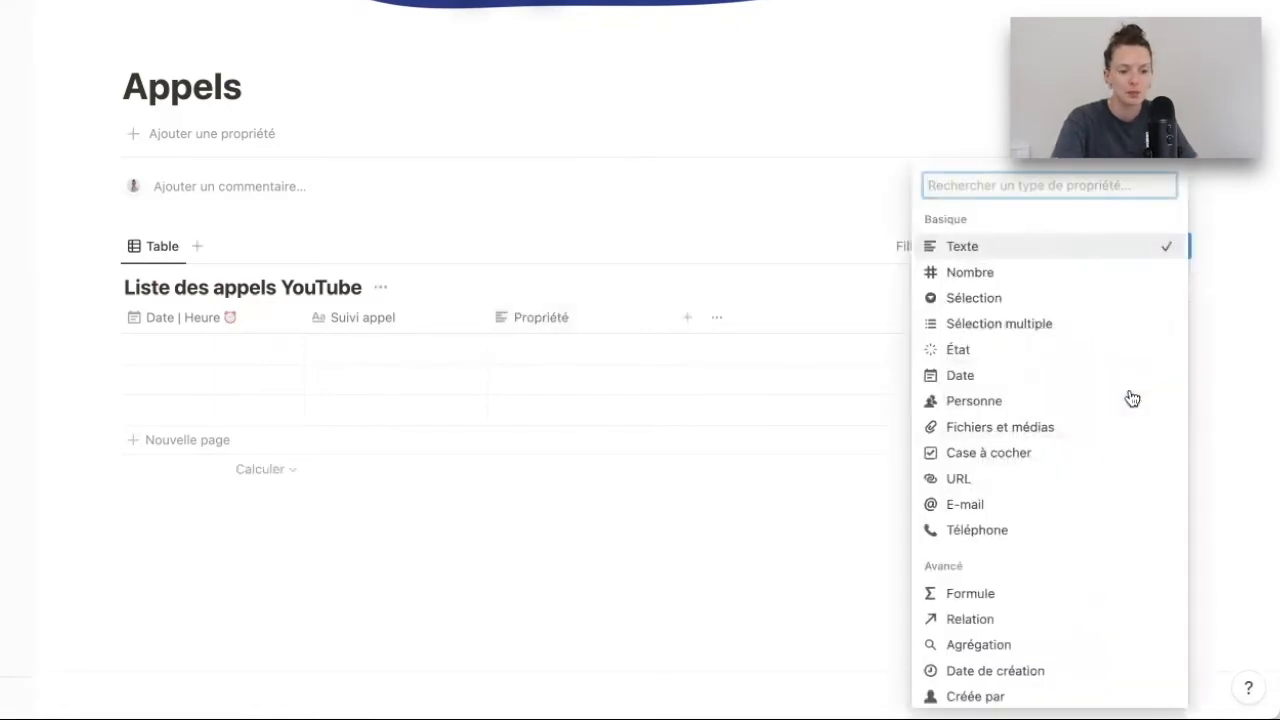
click(1041, 632)
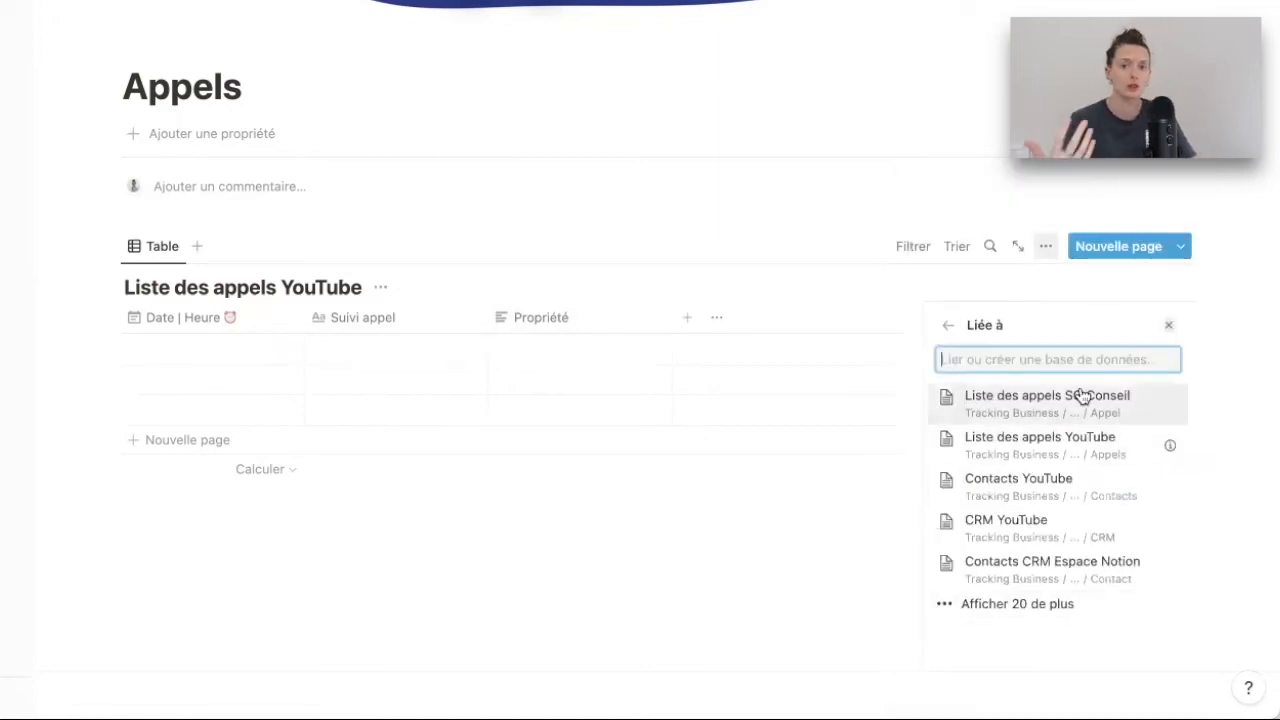
click(1037, 494)
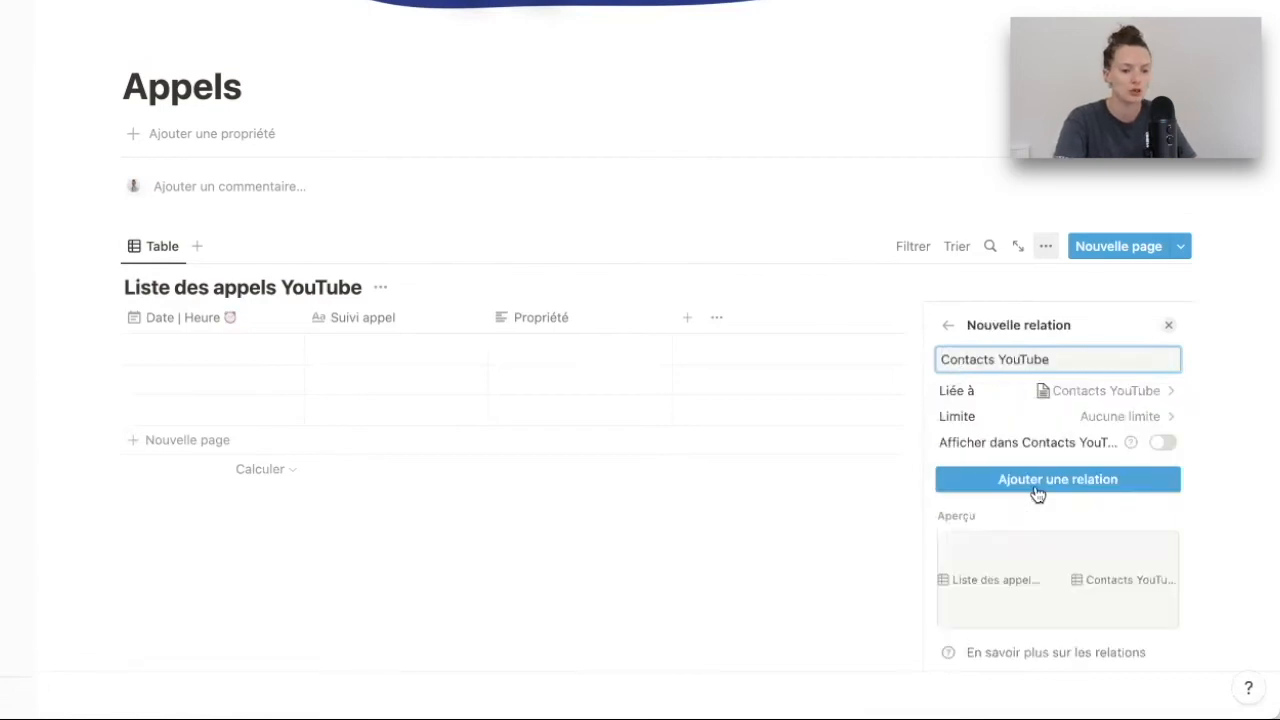
click(1056, 481)
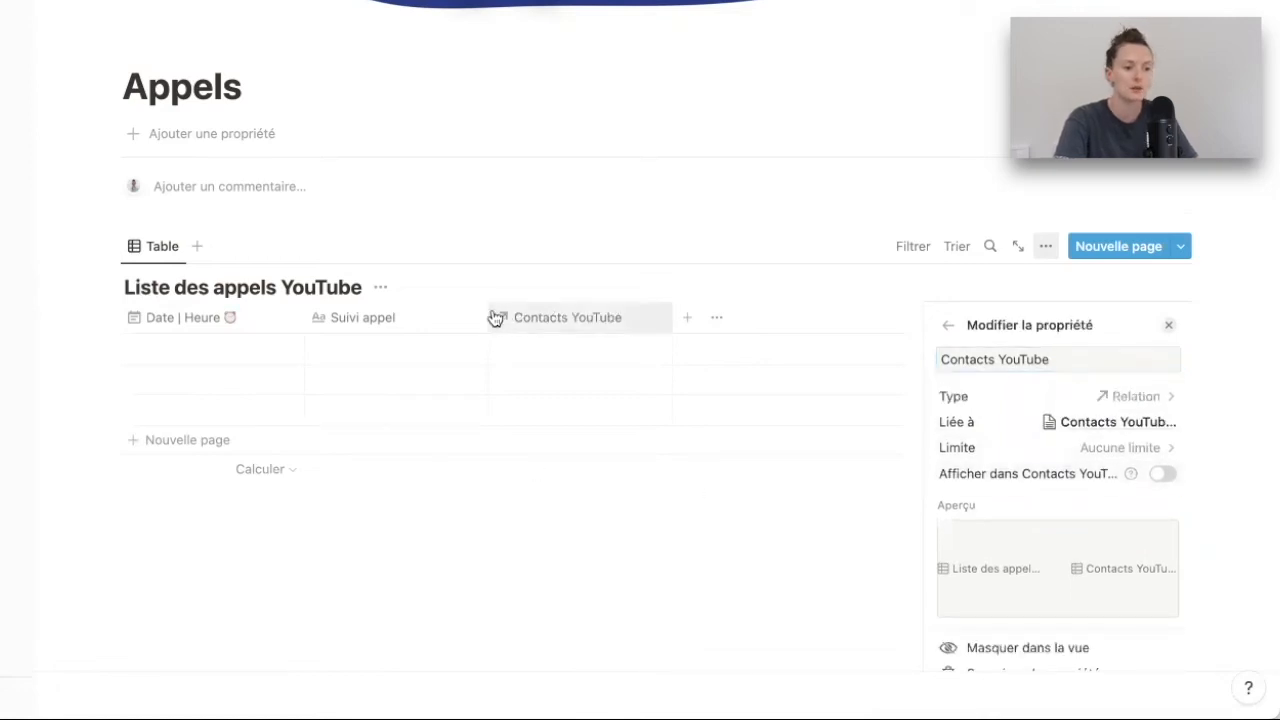
click(491, 575)
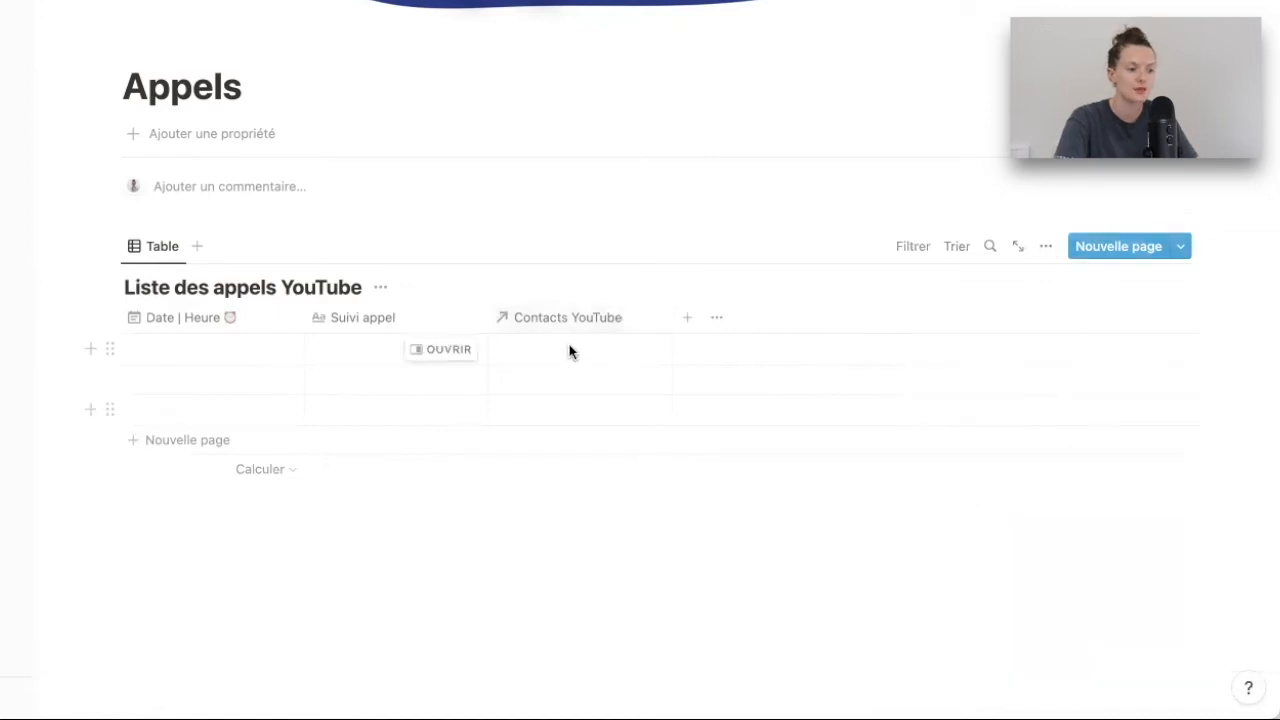
Step: Link the existing prospect contact to the first row through the Contacts YouTube relation
click(569, 351)
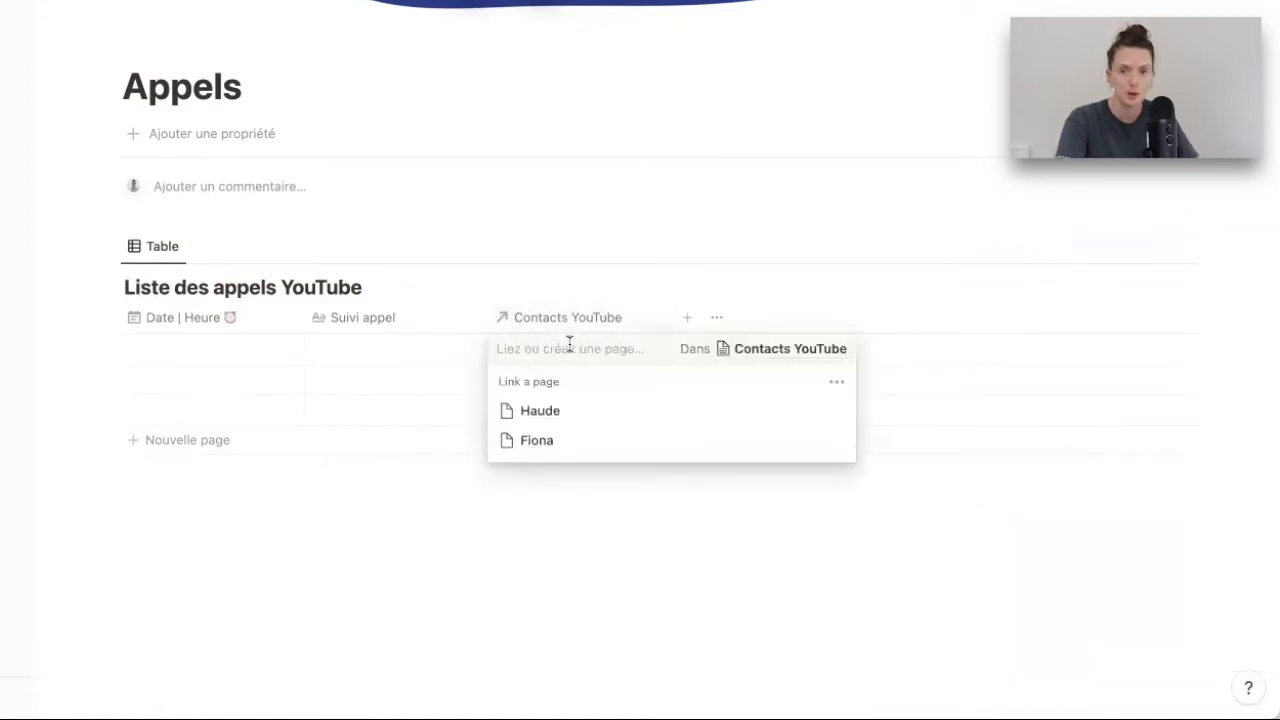
click(540, 420)
click(395, 530)
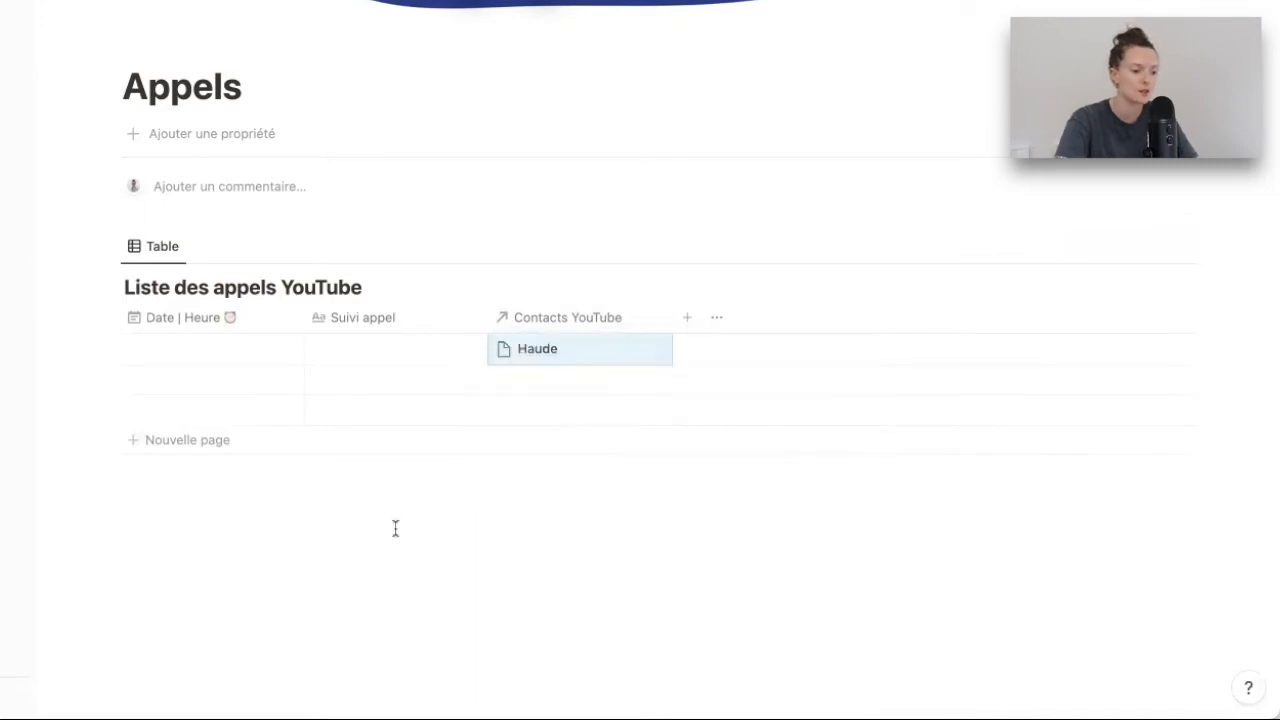
Step: Rename the Contacts YouTube relation as "Client 🟡" and make it the first column of the calls table
click(563, 317)
click(563, 354)
text(Client 🟡)
click(522, 534)
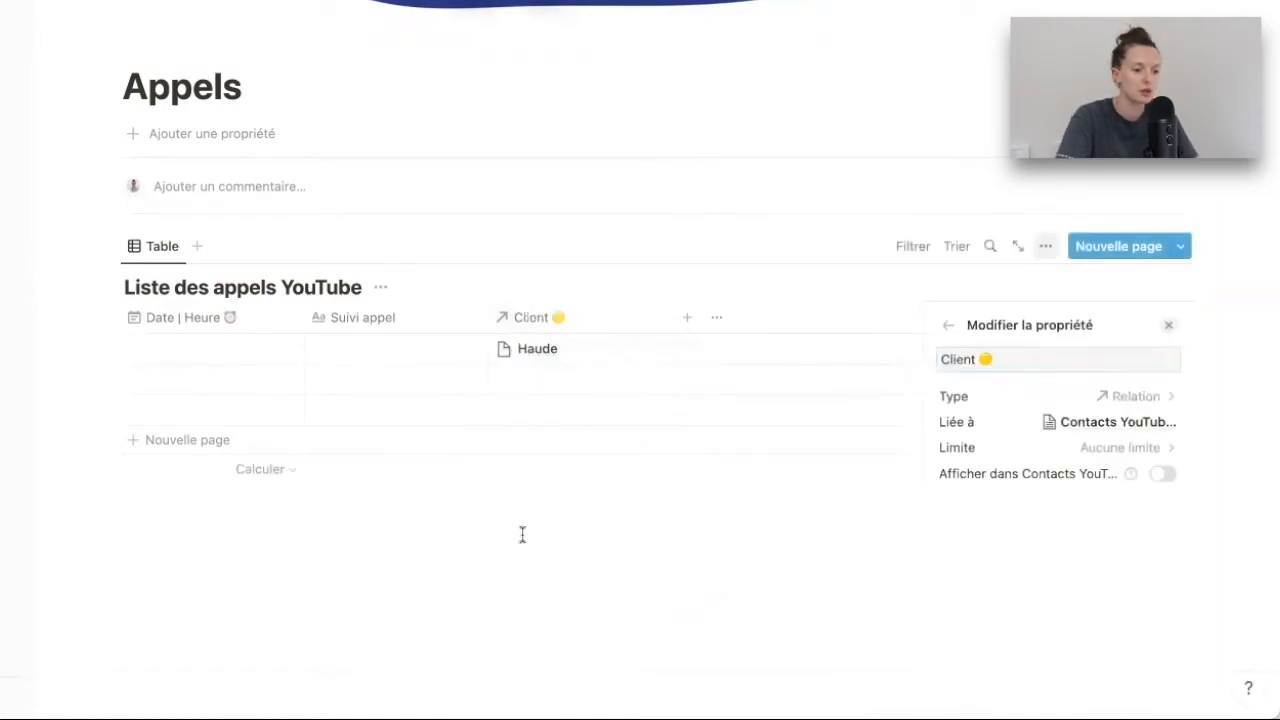
drag(556, 332, 260, 317)
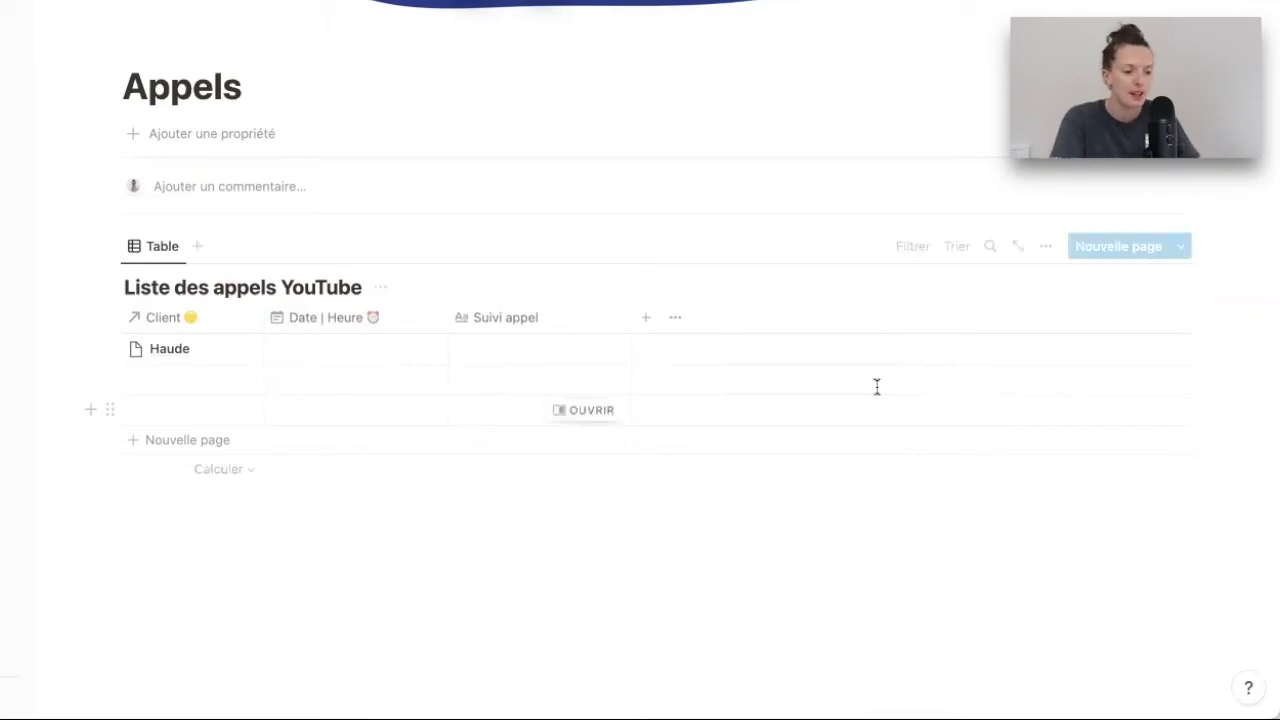
Step: Create a "Nouvel appel" template for Liste des appels YouTube and paste in the Sujet de l'appel, Prise de notes and Process d'appel content
click(1180, 247)
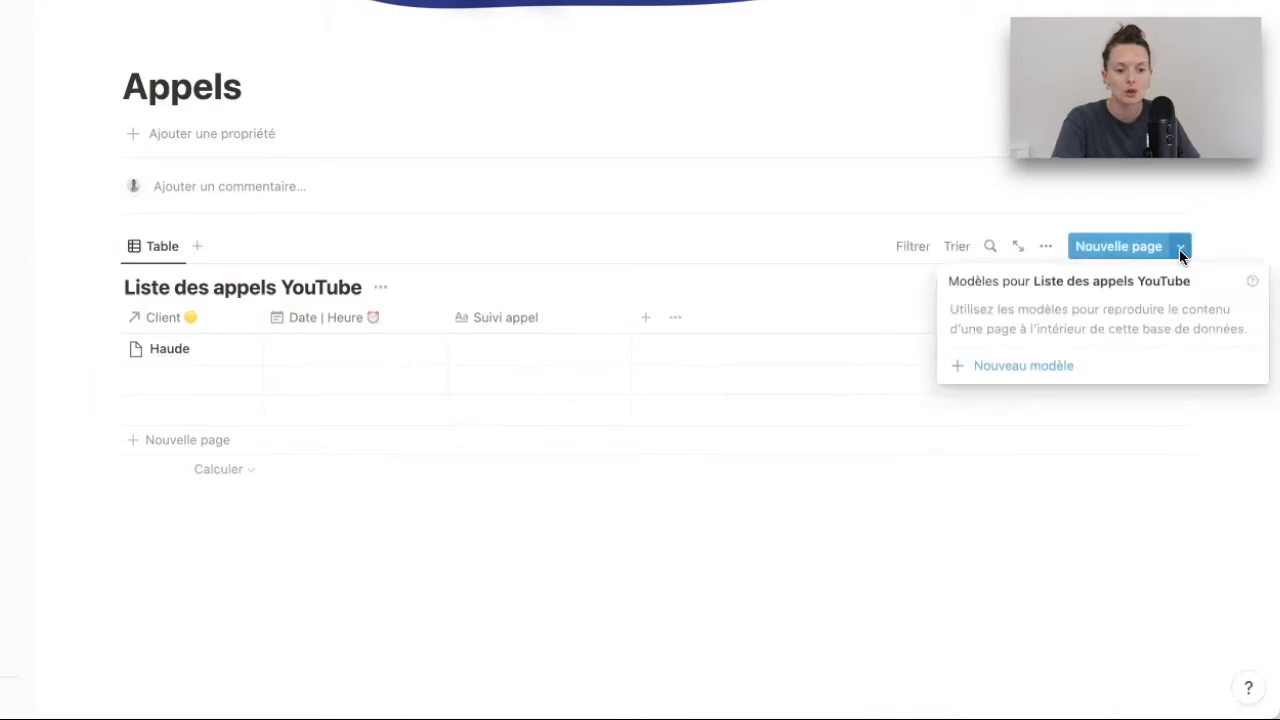
click(1020, 366)
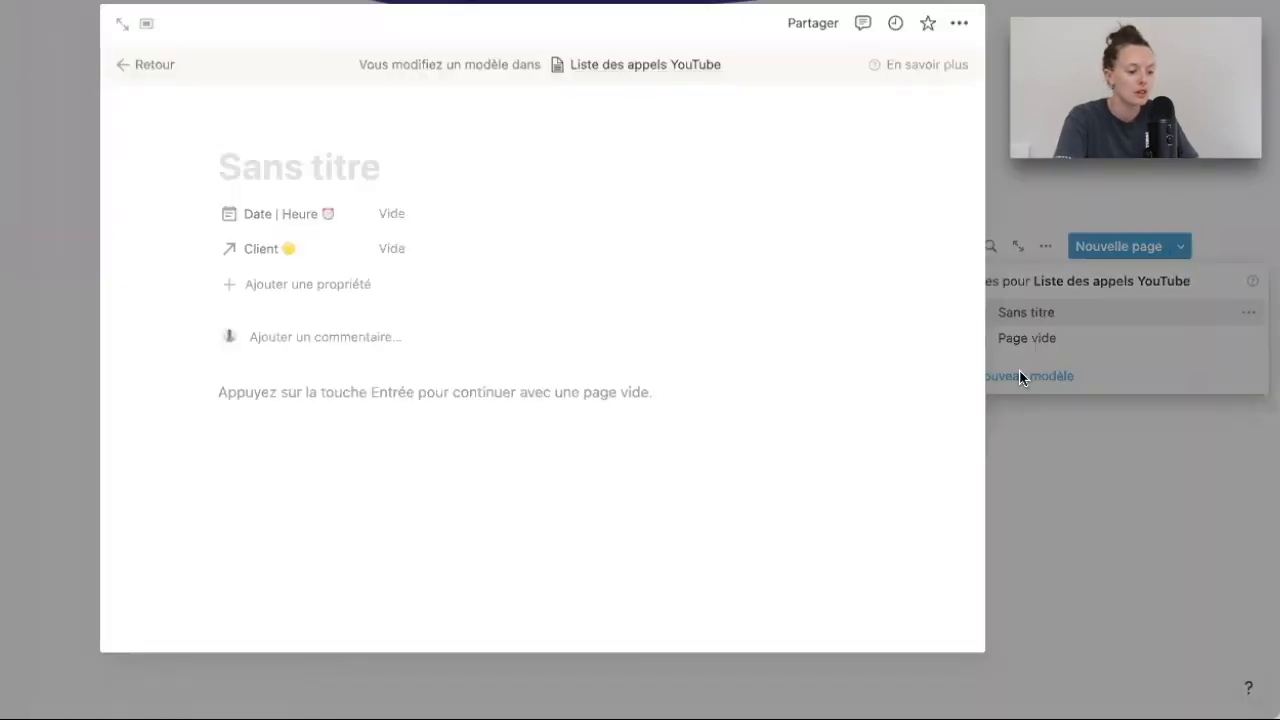
text(Nouve)
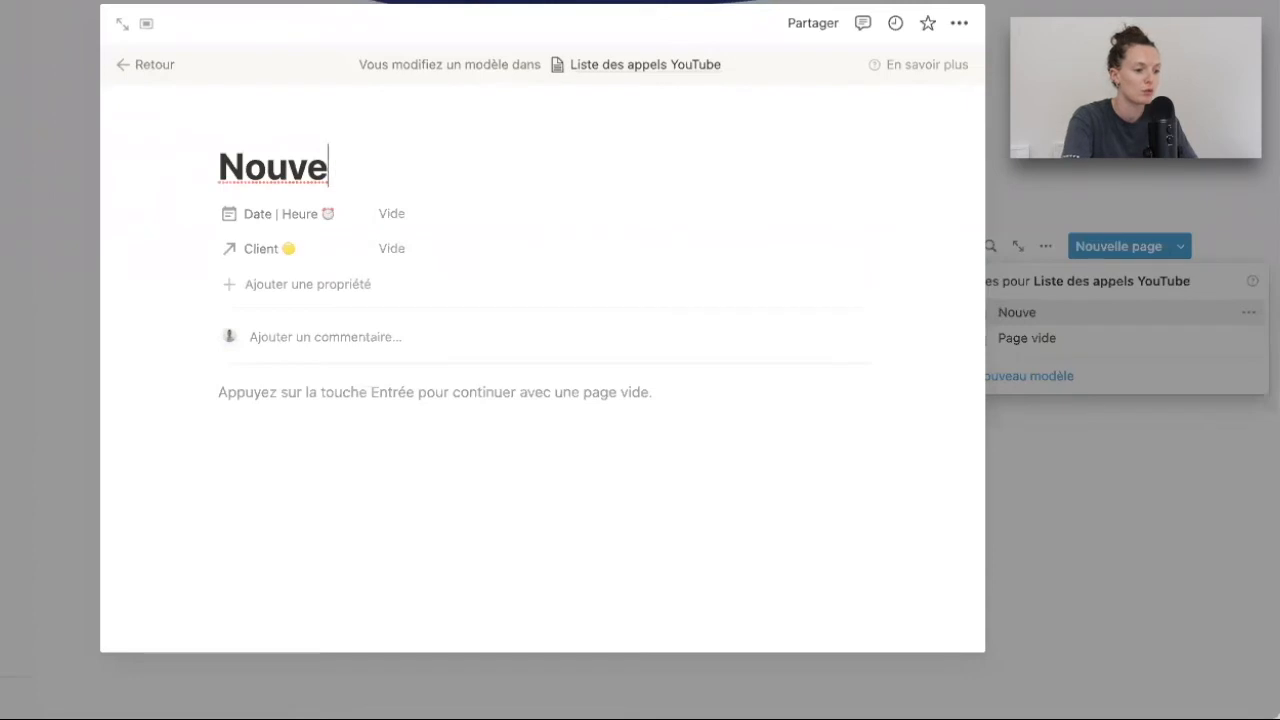
text(l appel)
key(Return)
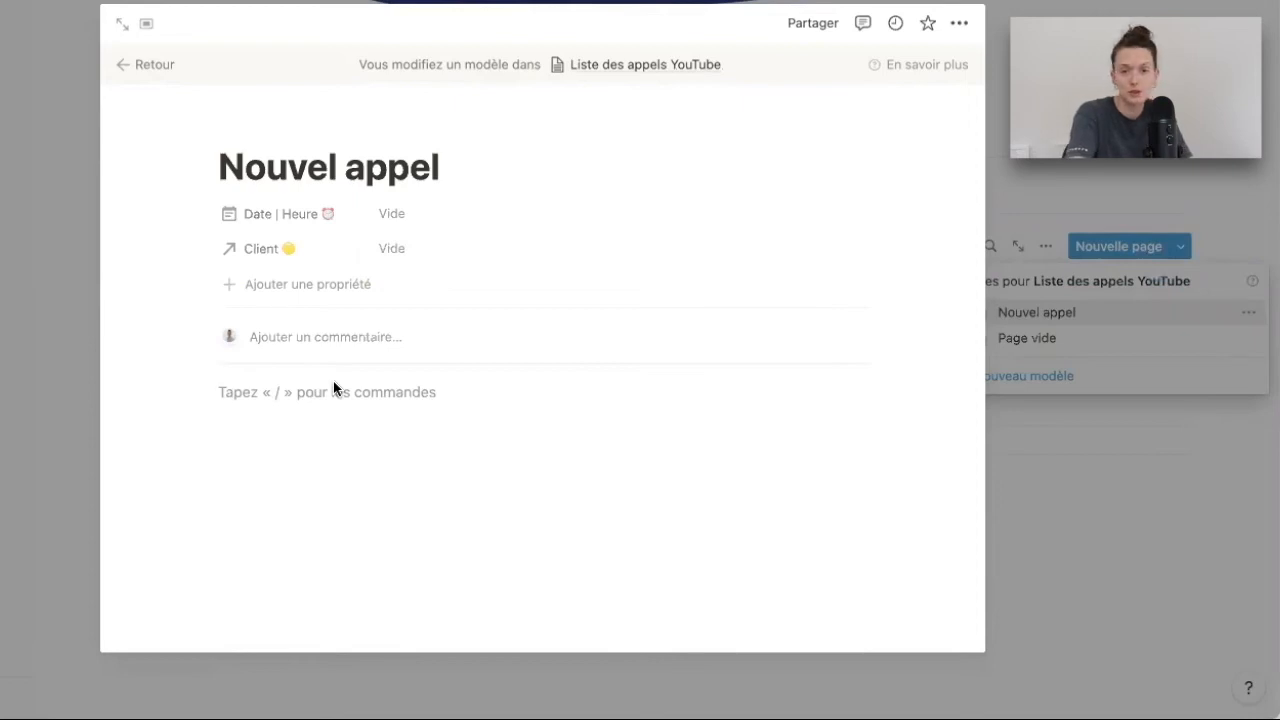
key(ctrl+v)
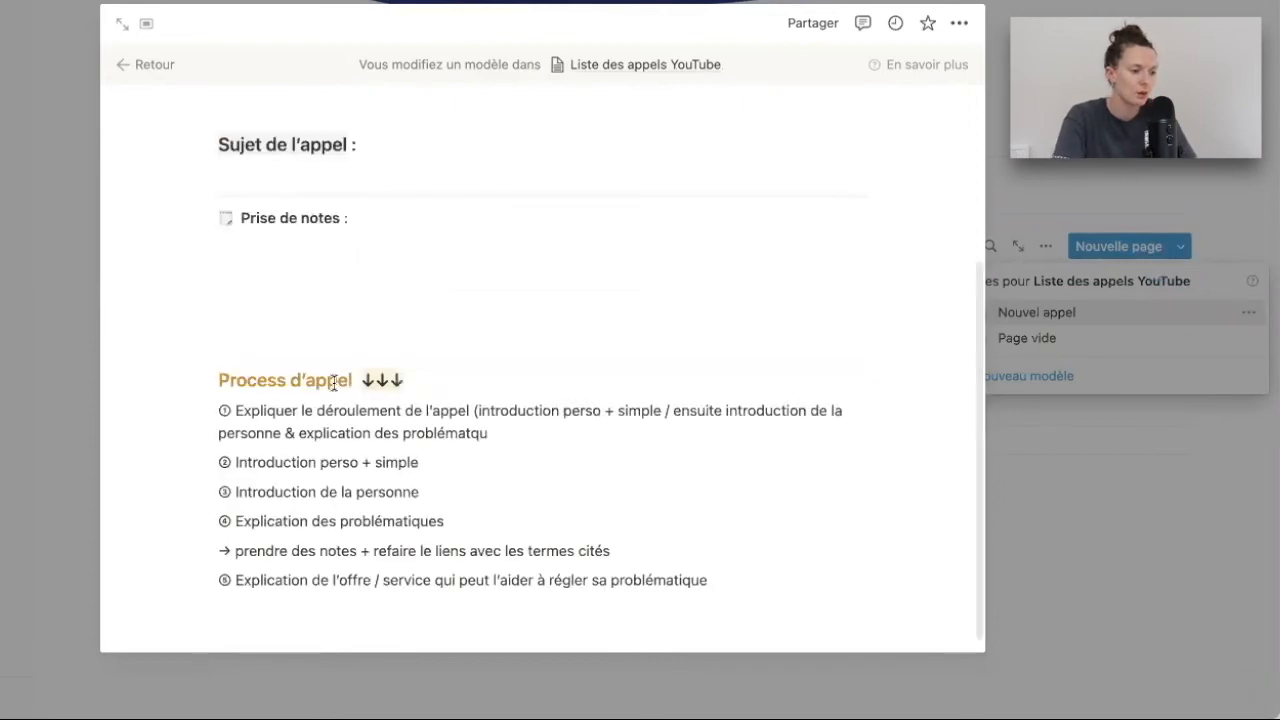
Step: Review the Nouvel appel template's call subject, notes and process sections, and return to the calls table
scroll(327, 385, up, 5)
click(450, 403)
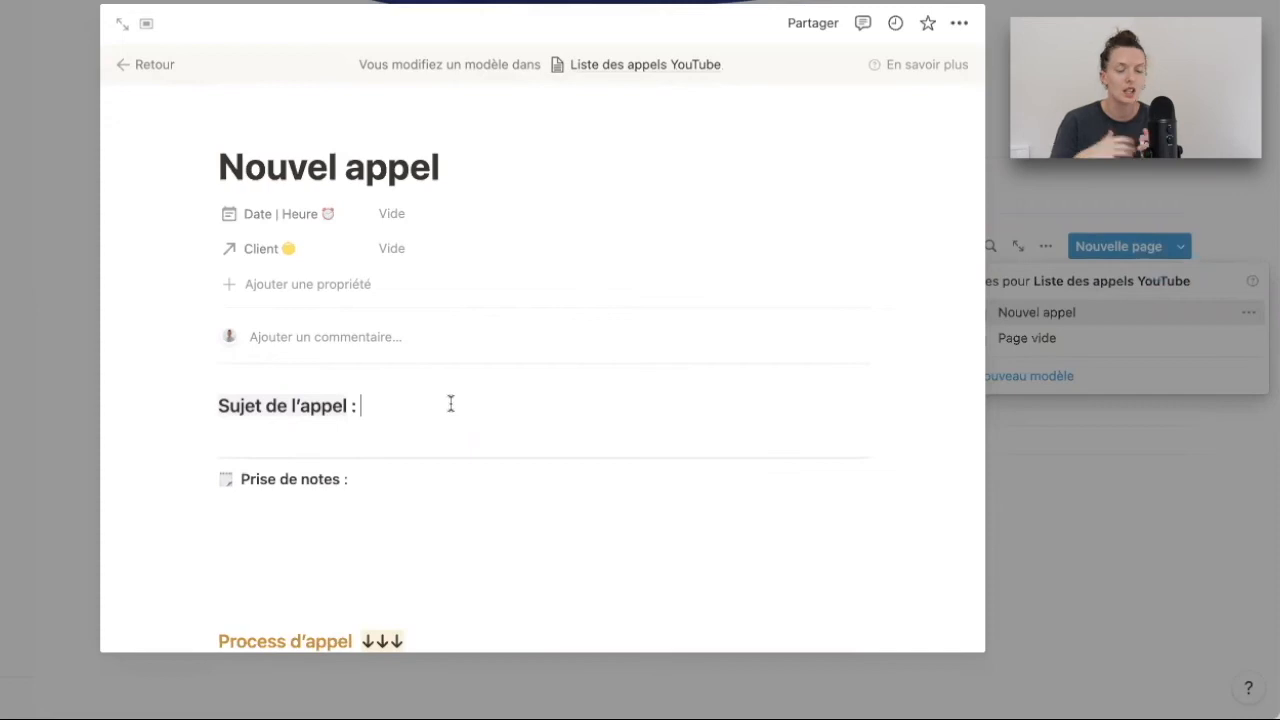
scroll(449, 403, down, 2)
click(366, 452)
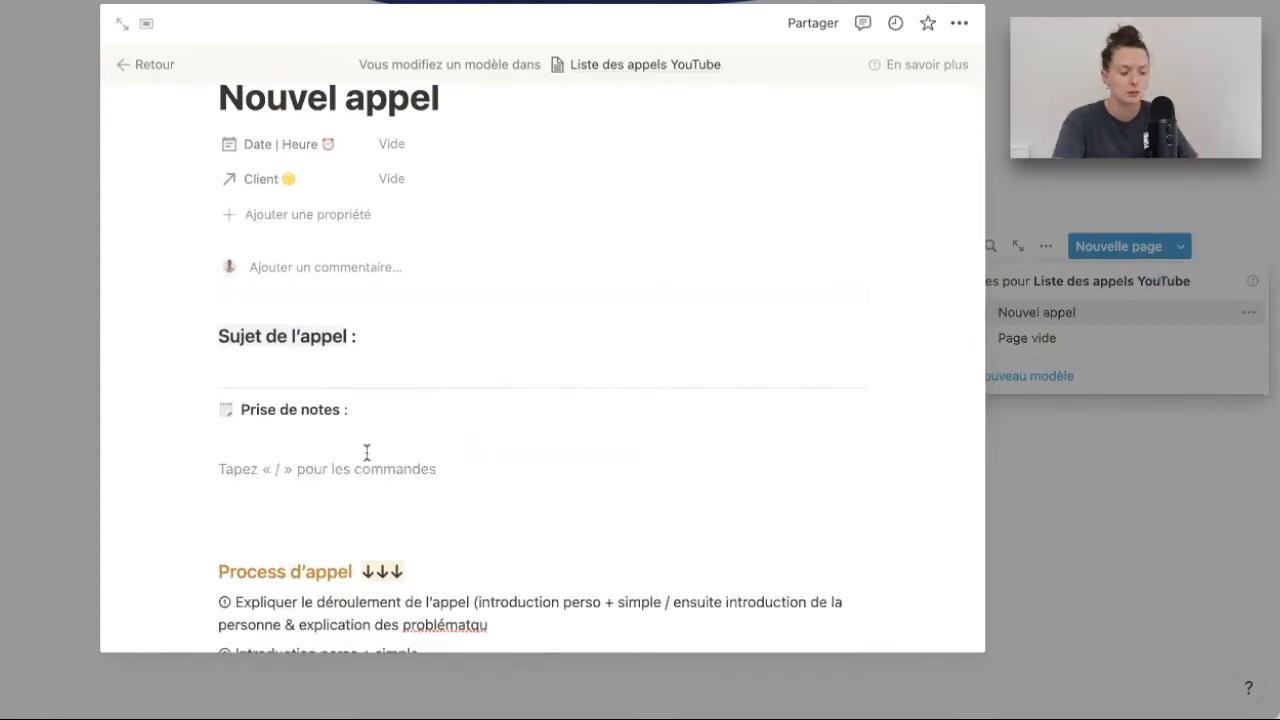
scroll(366, 452, down, 5)
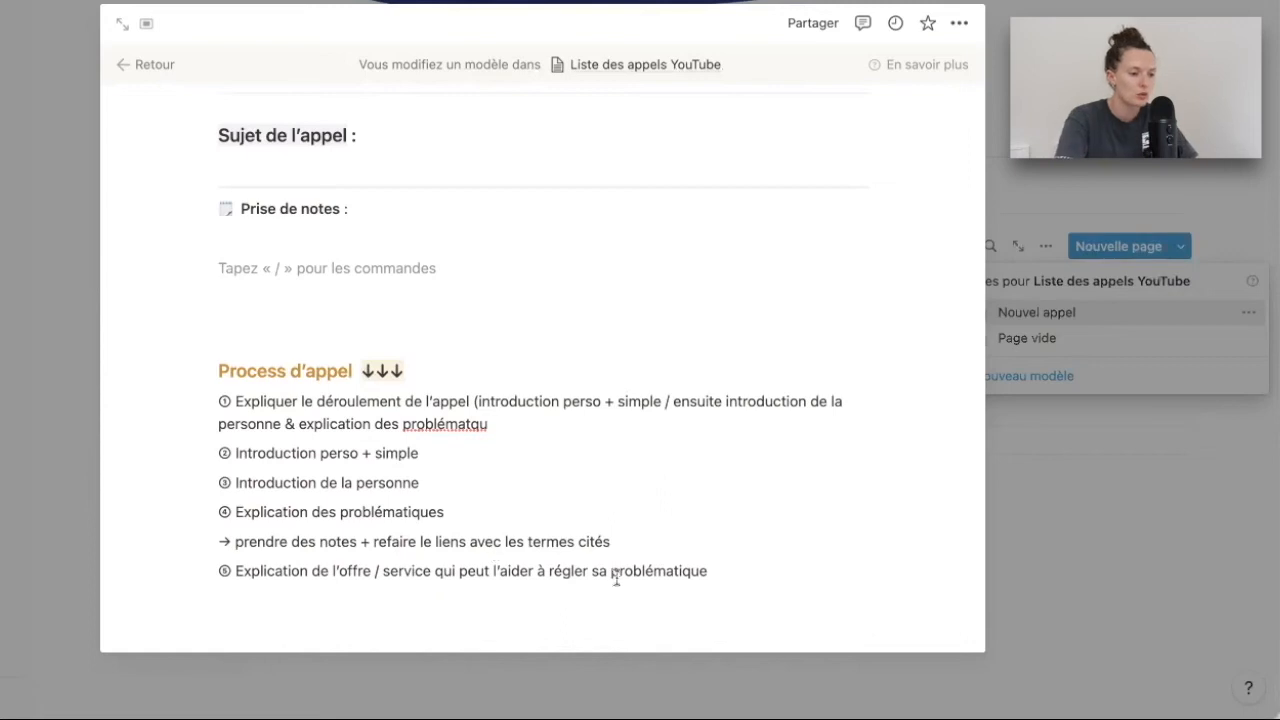
scroll(491, 434, up, 5)
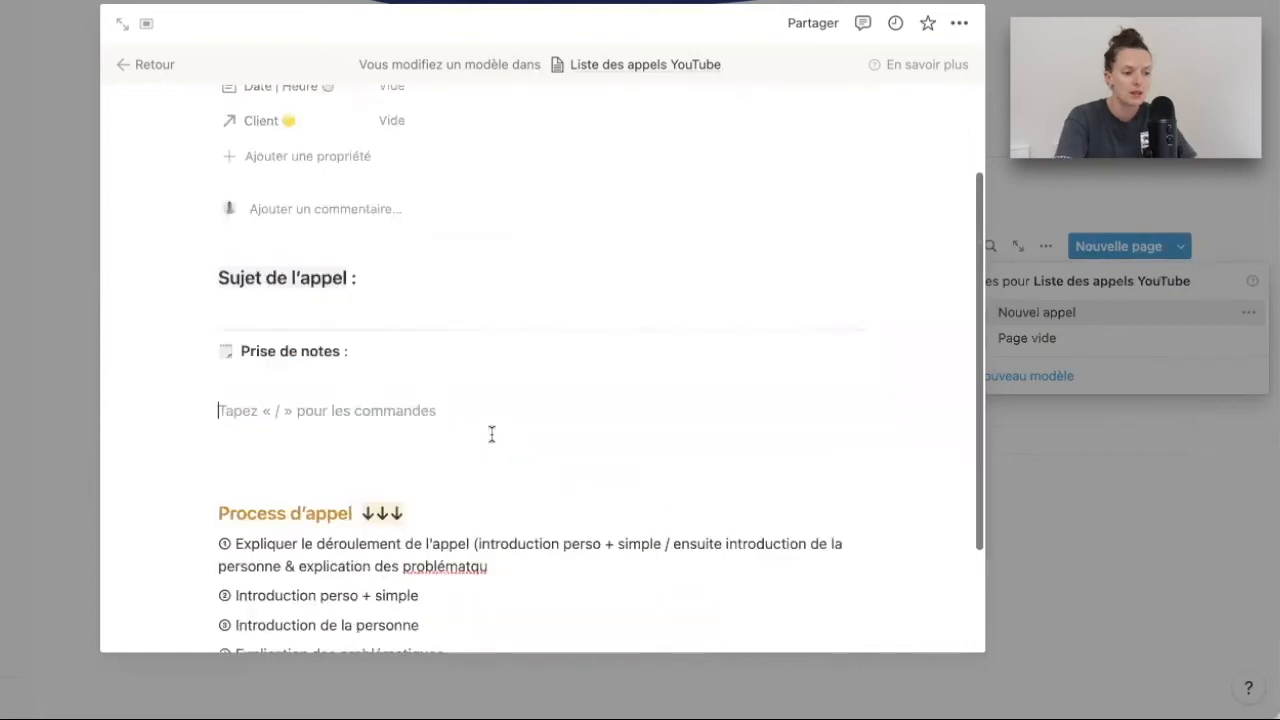
click(136, 66)
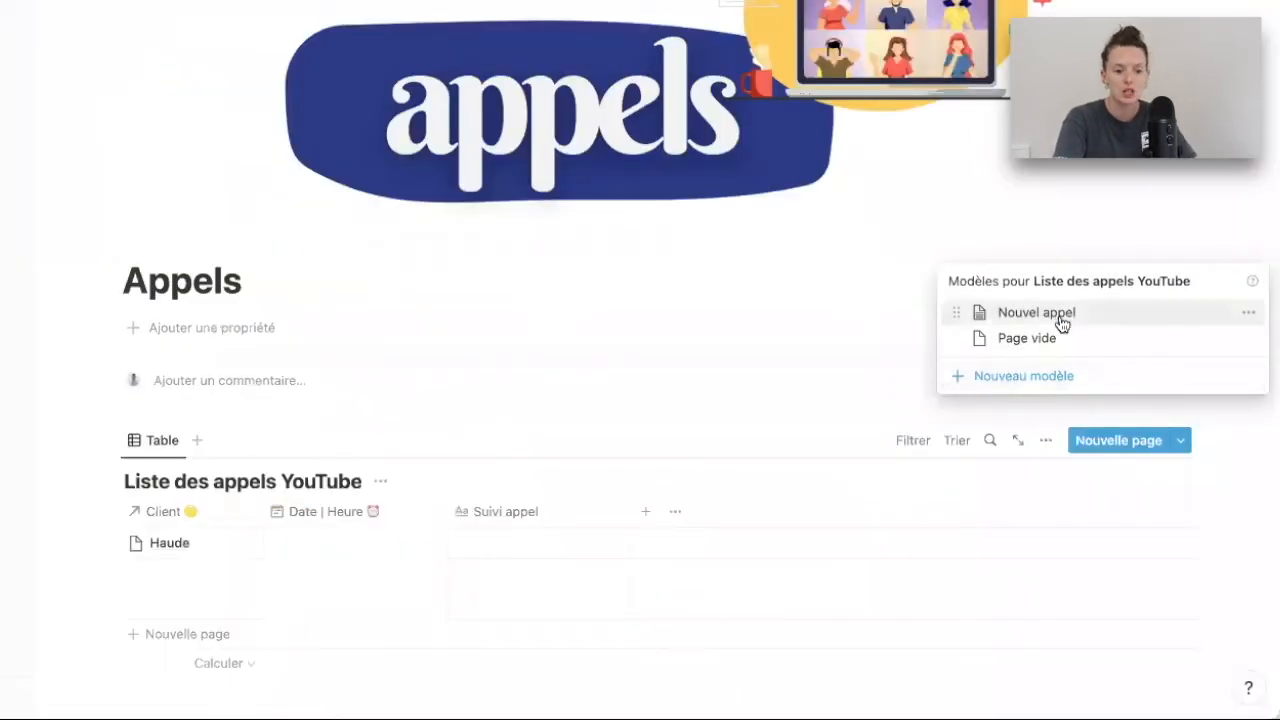
click(474, 257)
Step: Open the first call row as a page and apply the Nouvel appel template to it
mouse_move(524, 541)
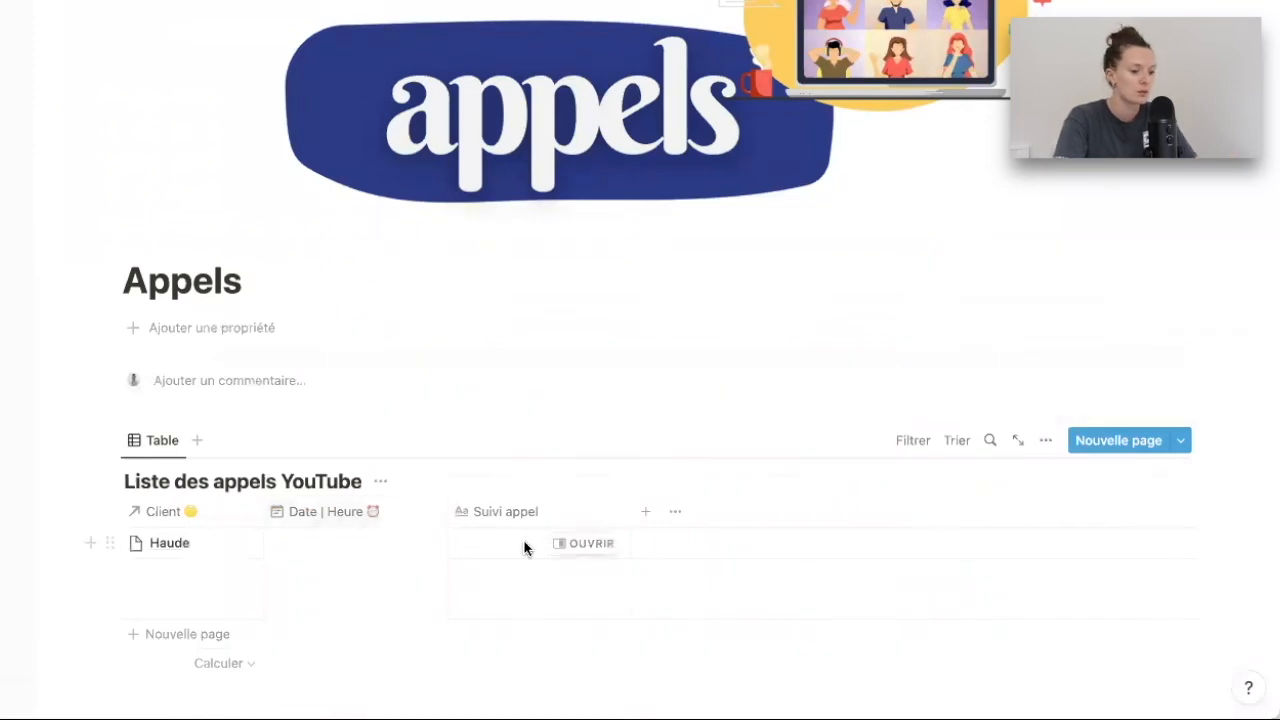
click(585, 543)
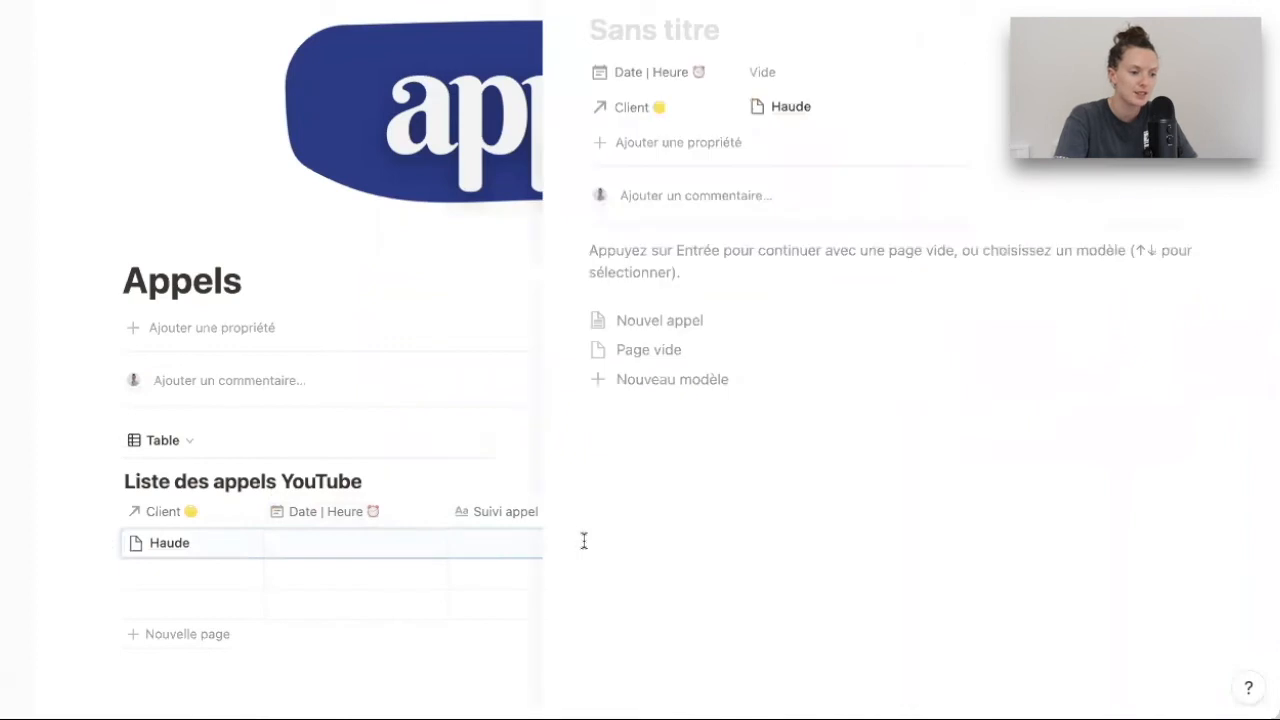
click(678, 328)
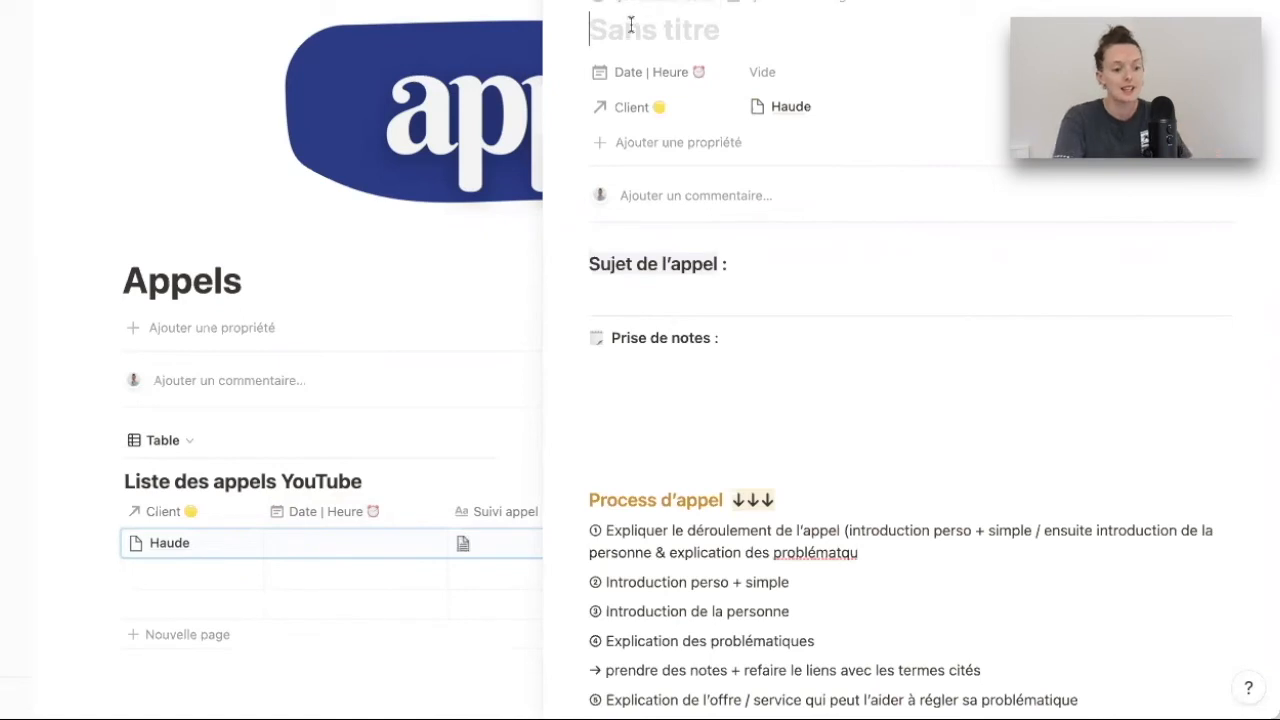
Step: Title the call page "Appel de découverte" followed by the client's first name, close it, and widen the Suivi appel column
text(Suivi)
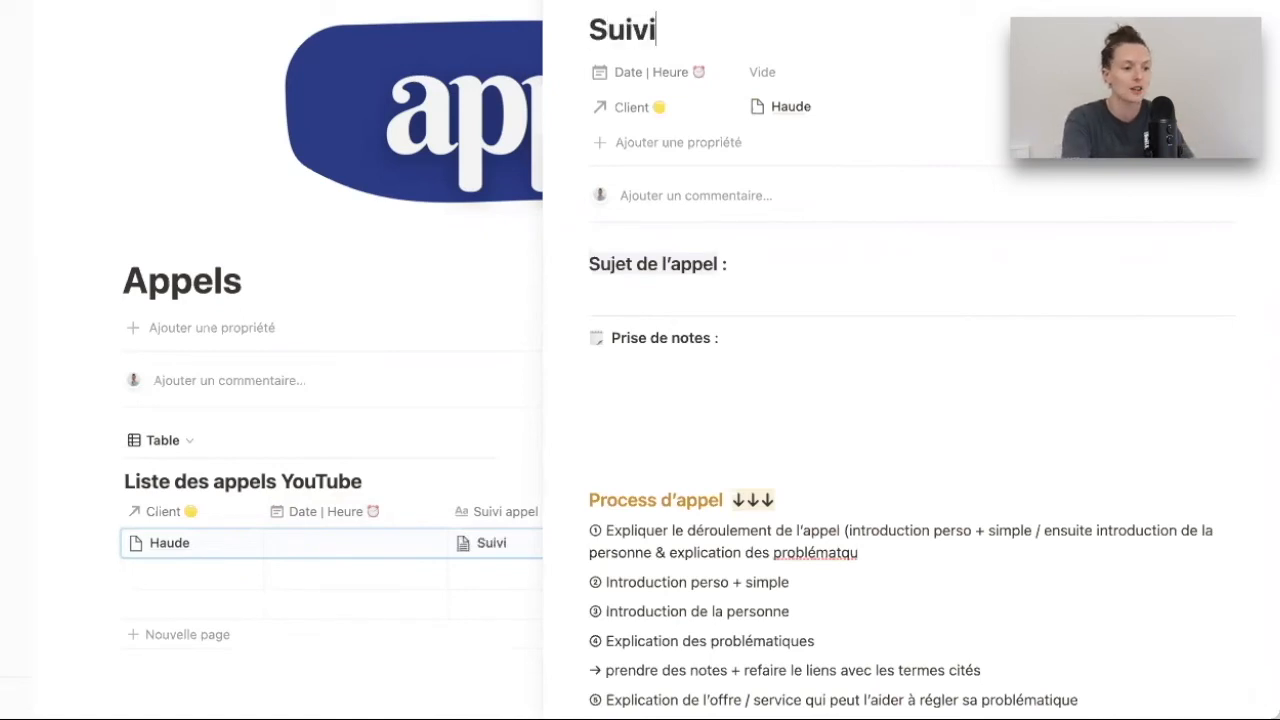
key(BackSpace)
key(BackSpace)
key(BackSpace)
key(BackSpace)
key(BackSpace)
text(Appel de découverte Haude)
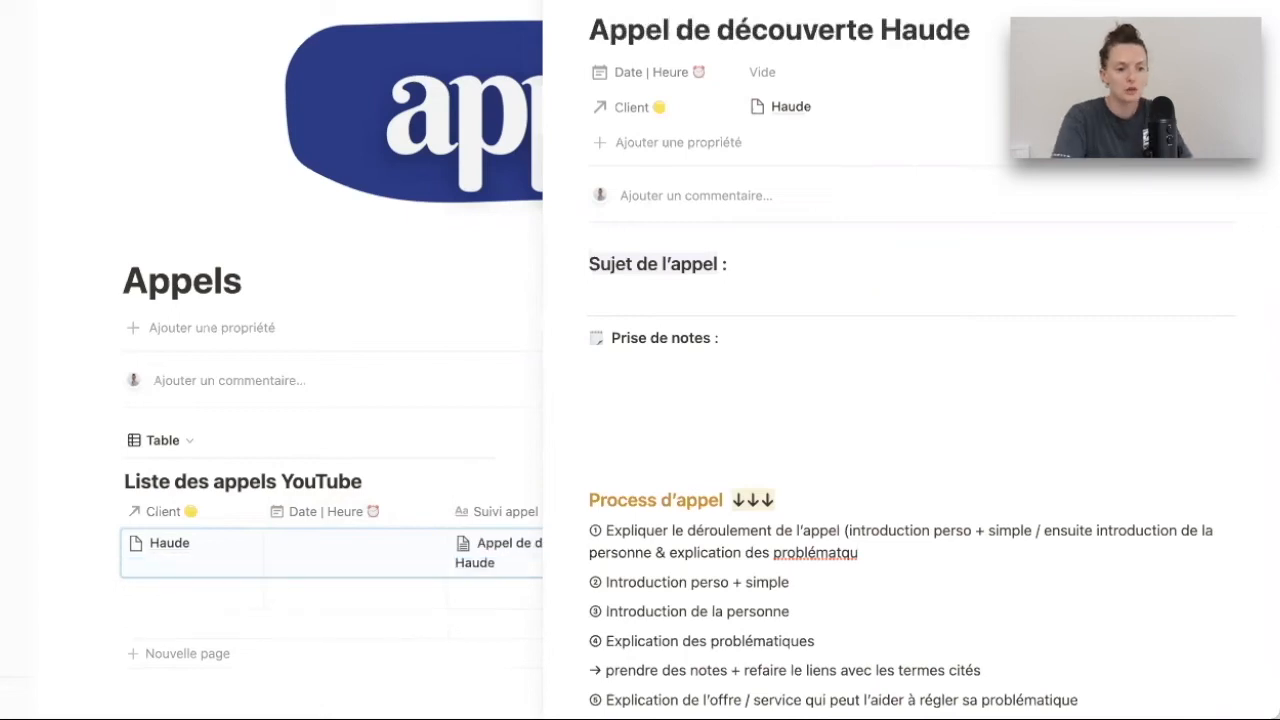
click(671, 340)
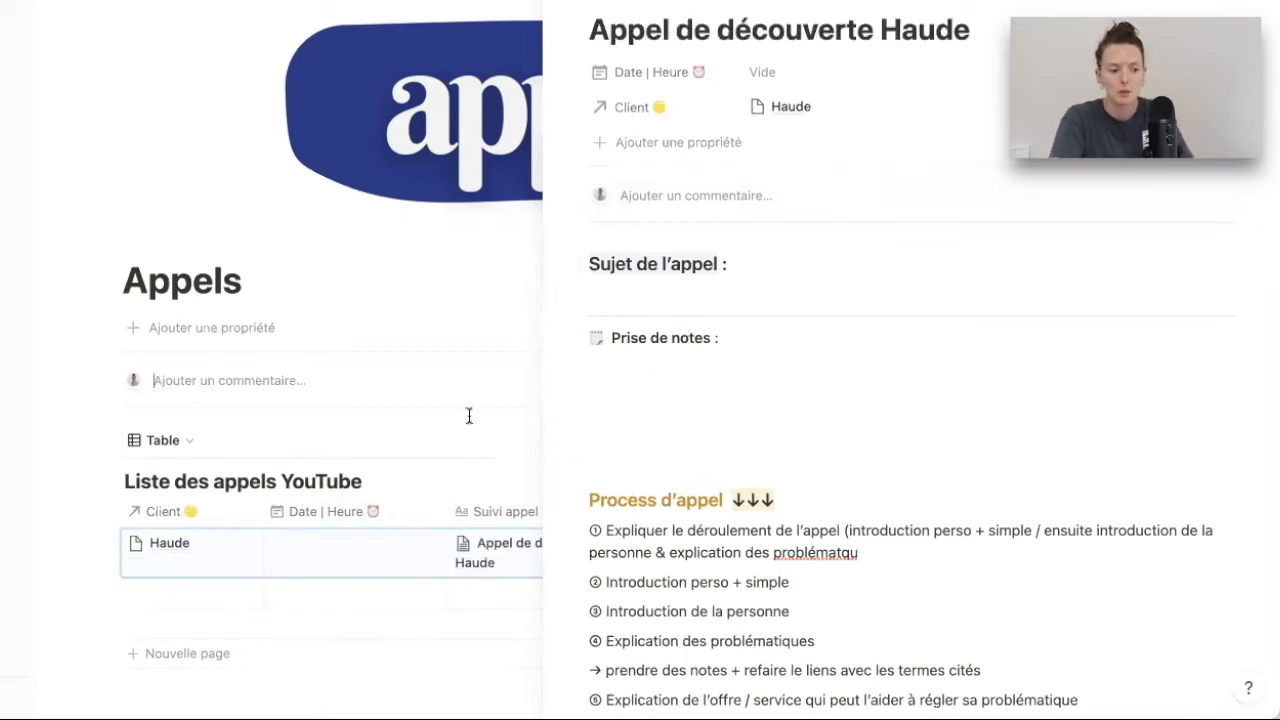
click(83, 417)
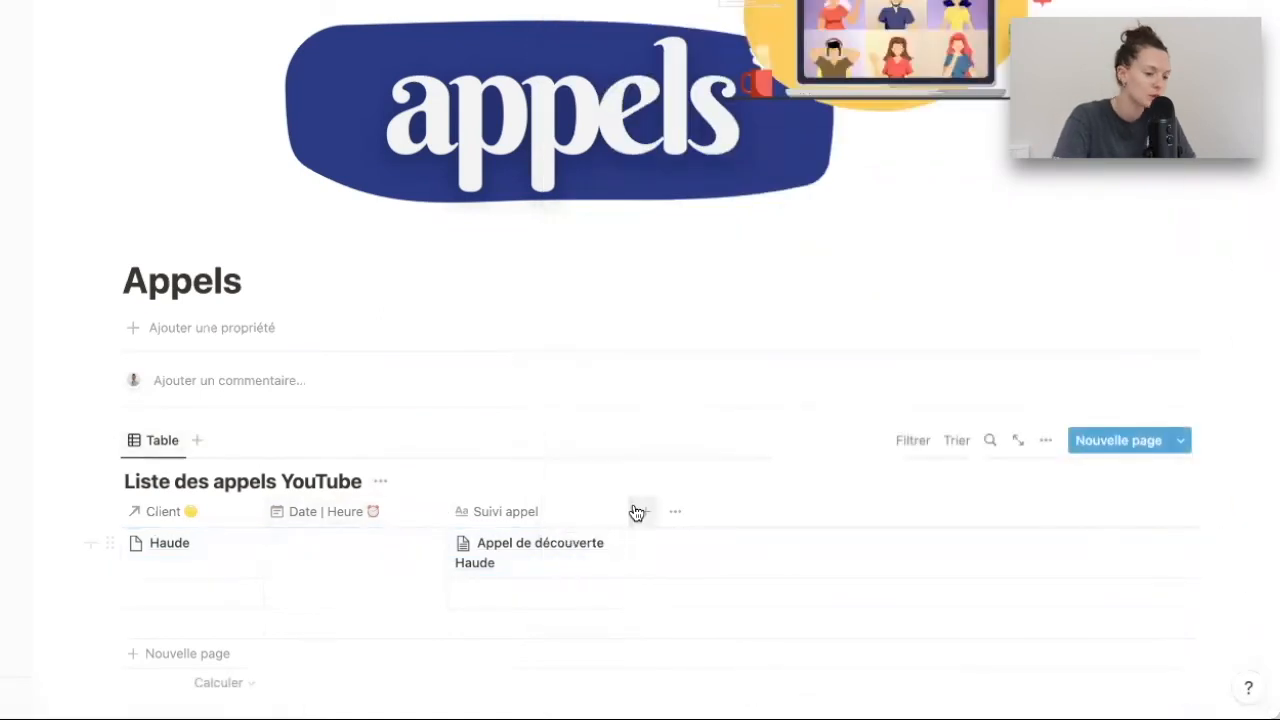
drag(634, 511, 676, 510)
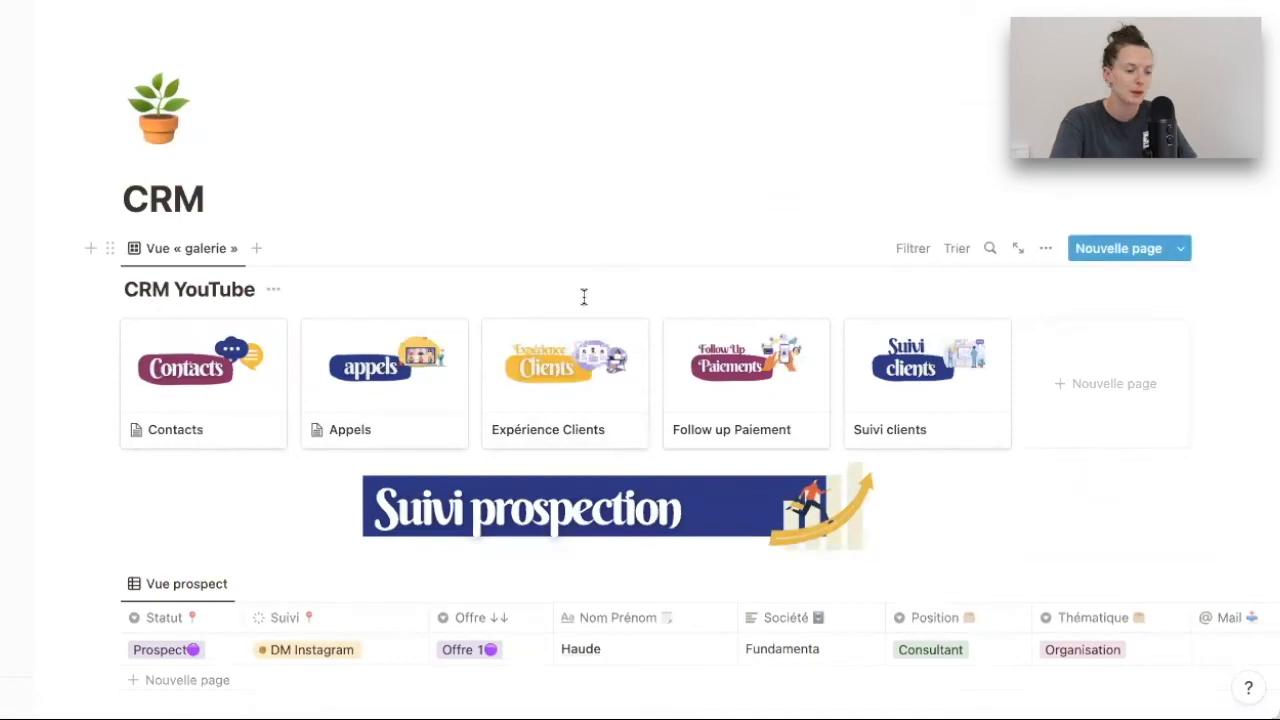
Step: Open the Expérience Clients page from the CRM gallery and insert the Gestion nouveaux clients banner, with the mes process, prospect and client banners below
click(580, 390)
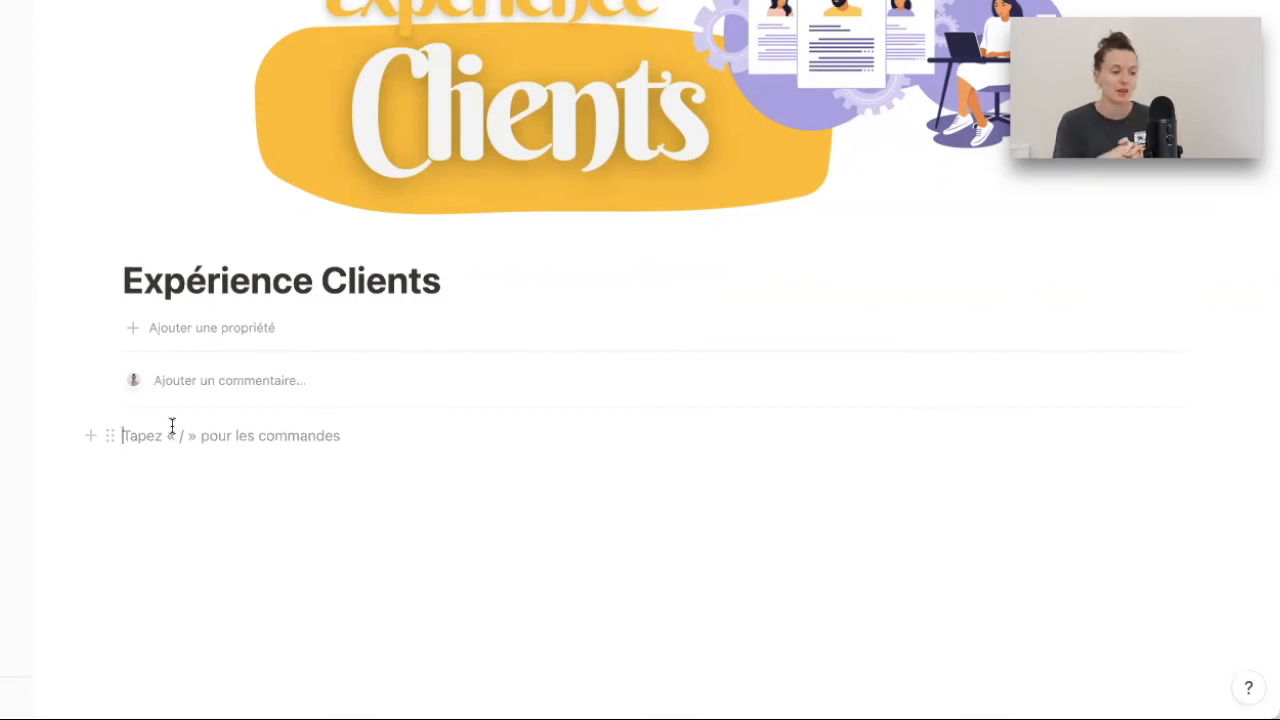
text(/i)
key(Return)
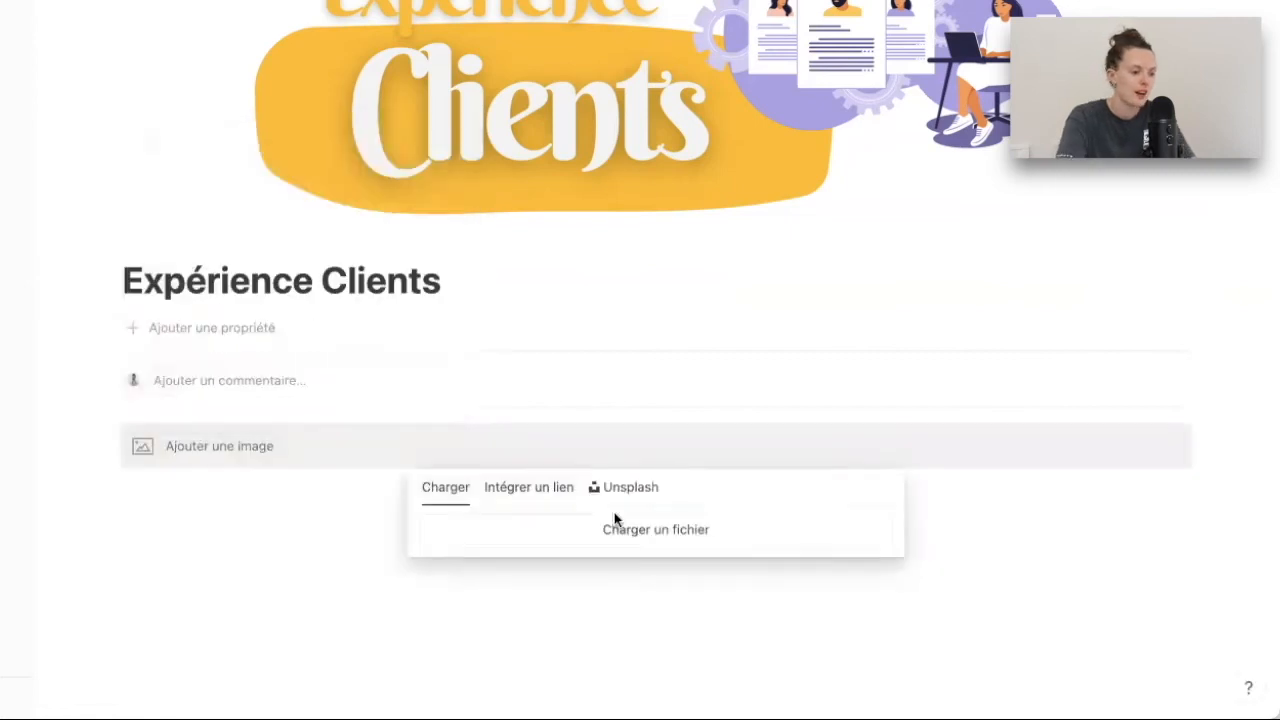
click(606, 531)
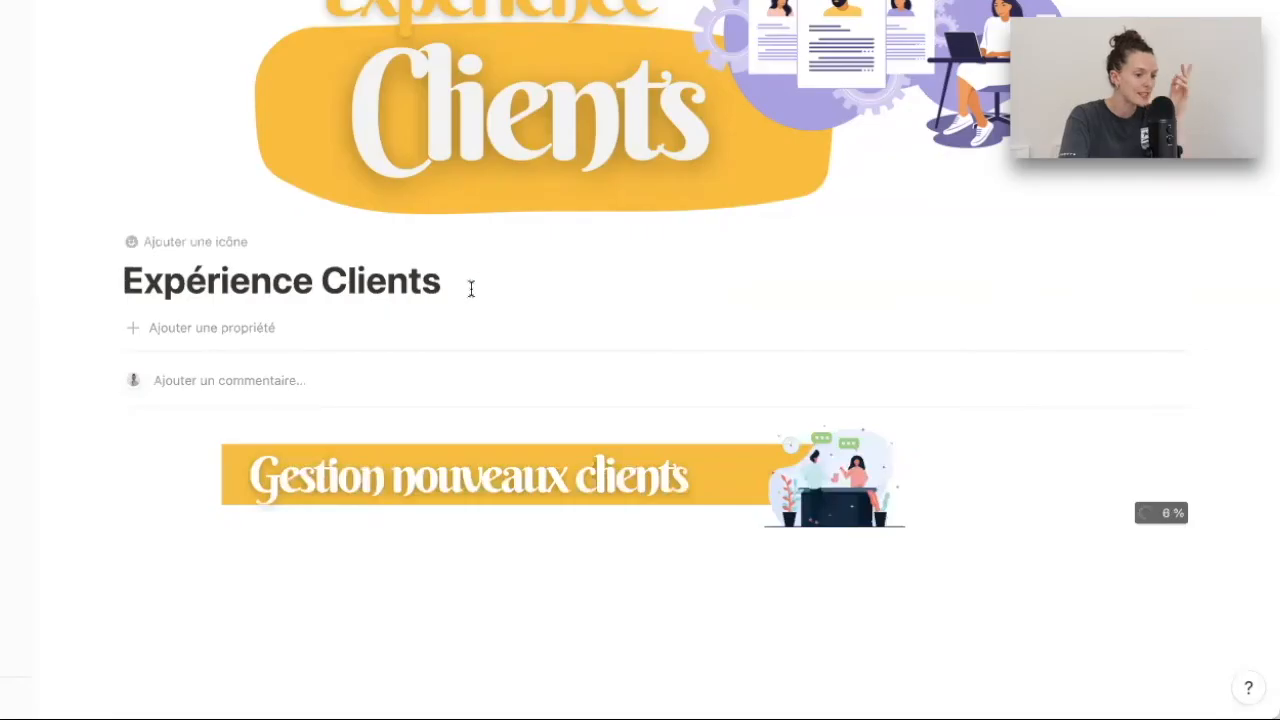
click(225, 558)
key(Return)
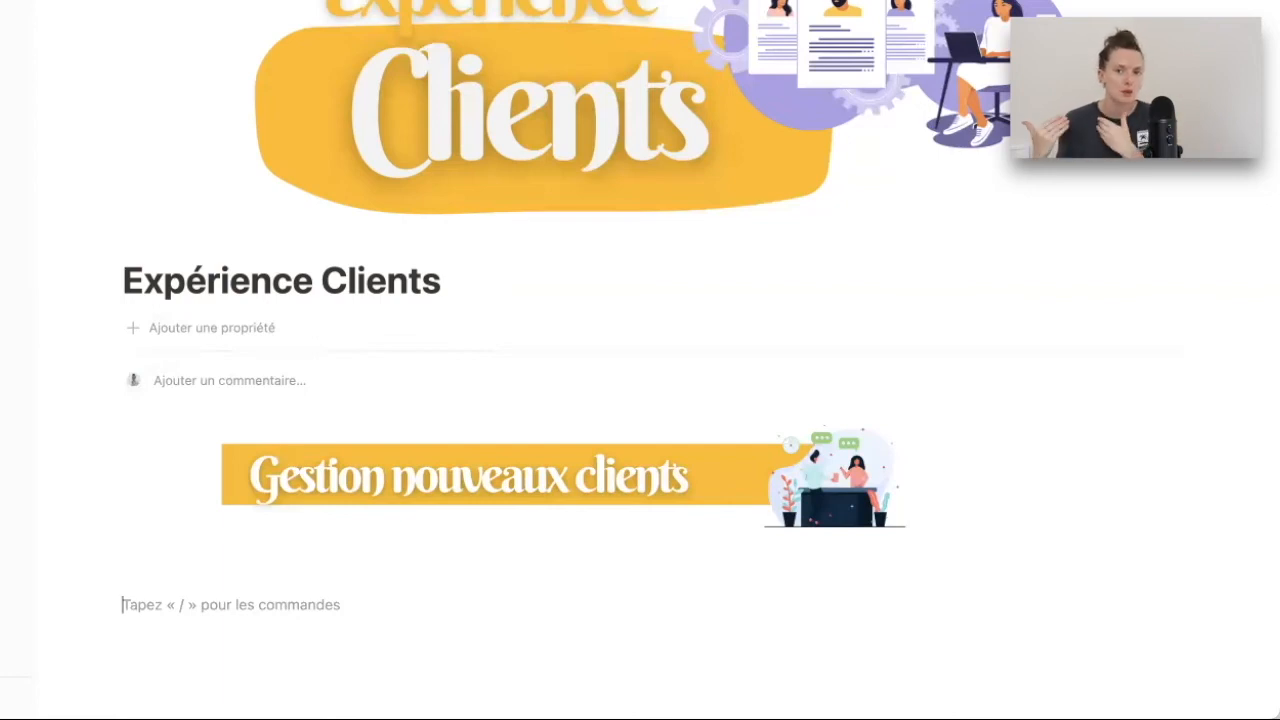
Step: Create a table database named "Nouveaux clients YouTube" below the first banner, with its title column renamed "Commentaire" and placed after Étiquettes
scroll(65, 420, down, 3)
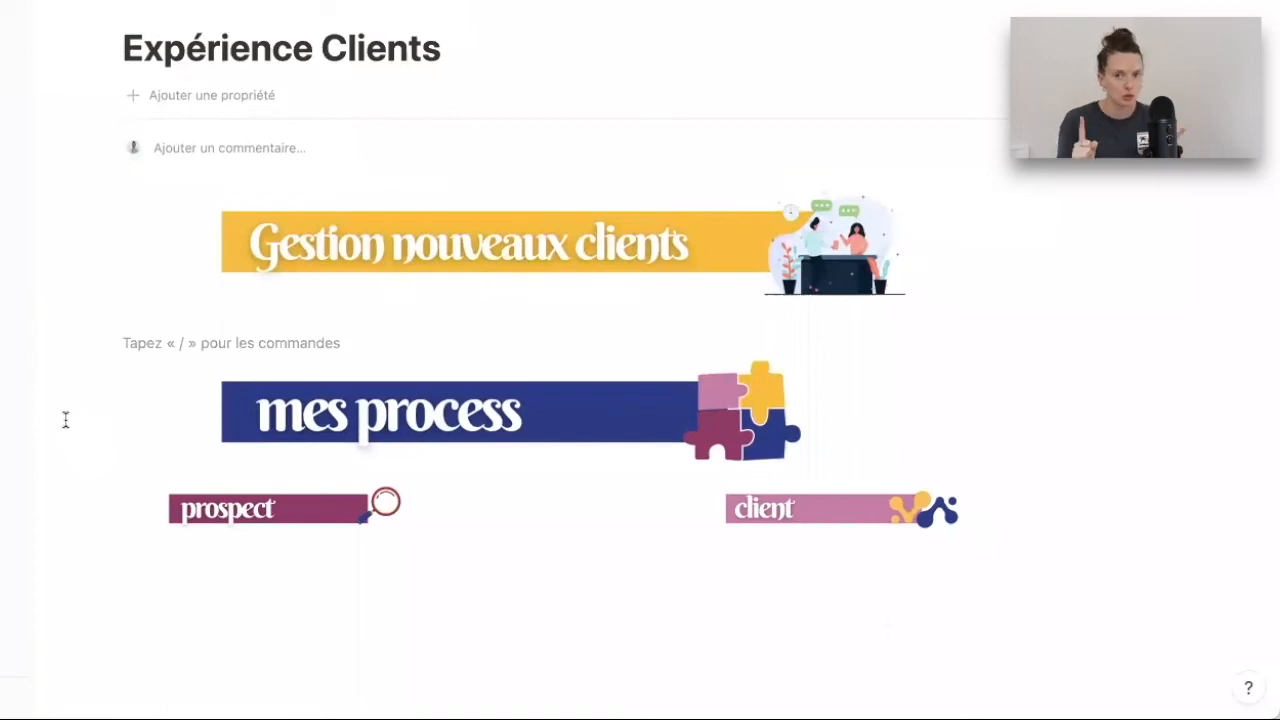
text(/data)
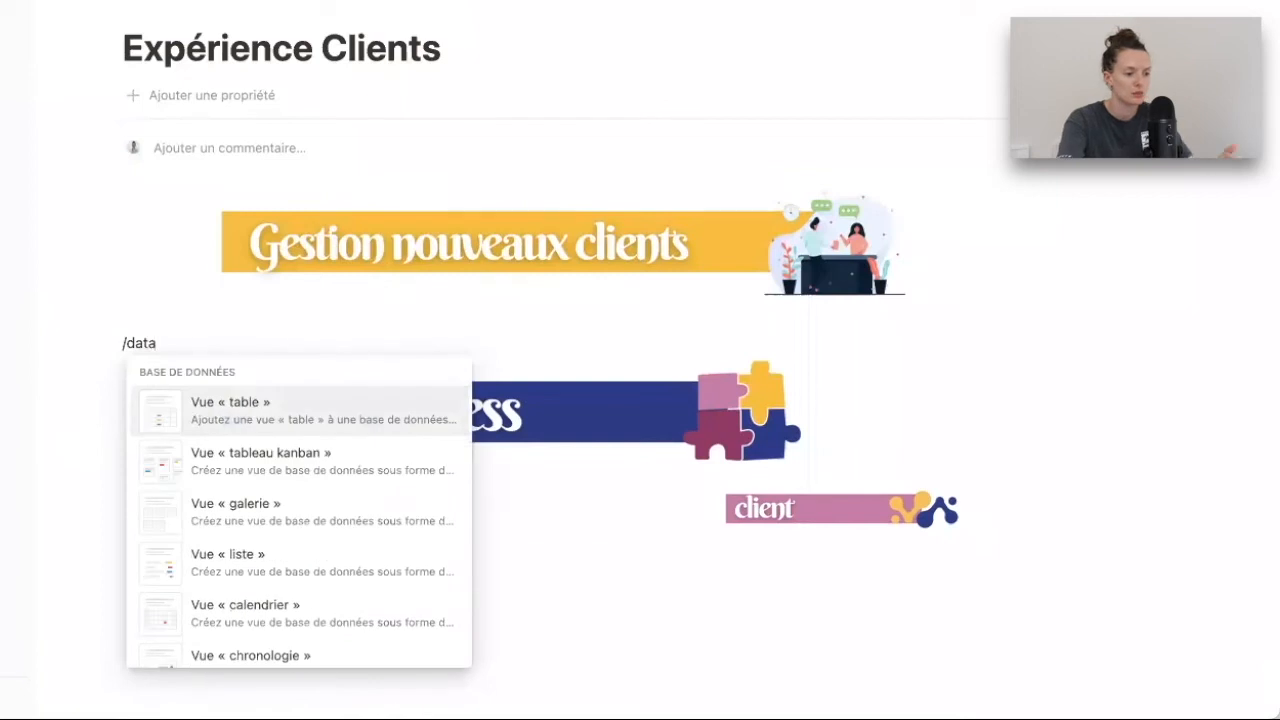
key(Return)
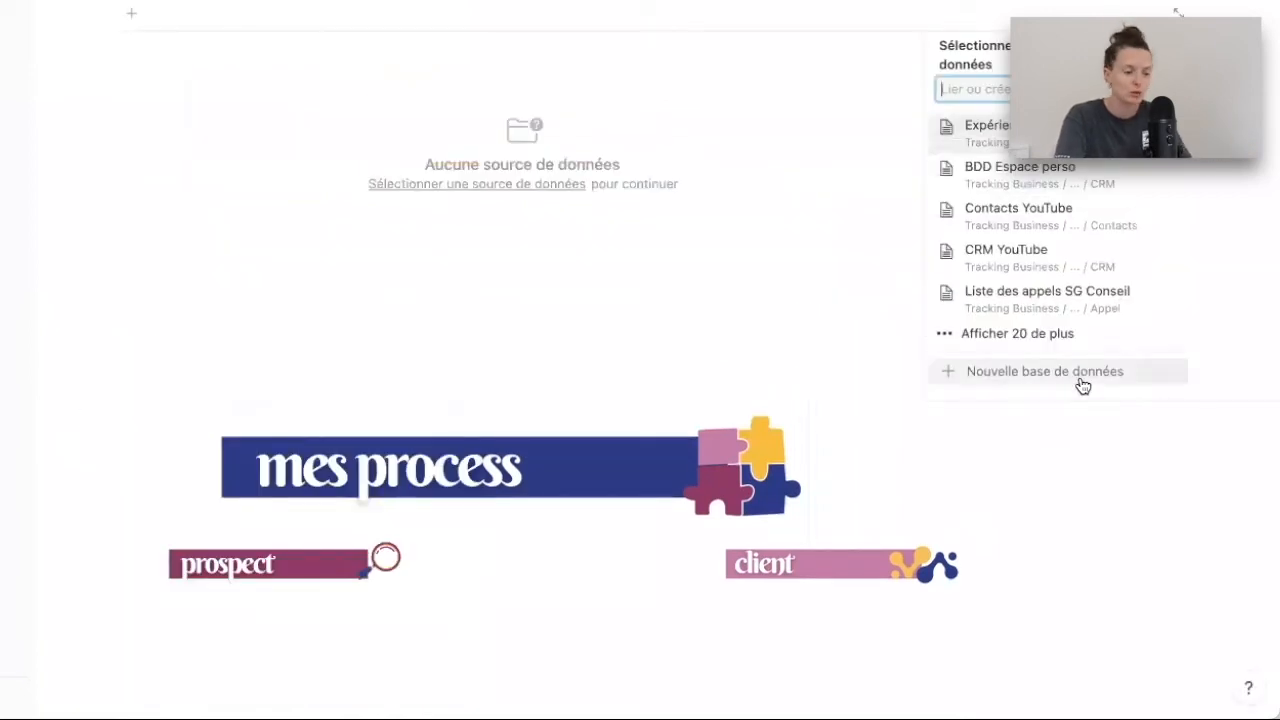
click(1045, 371)
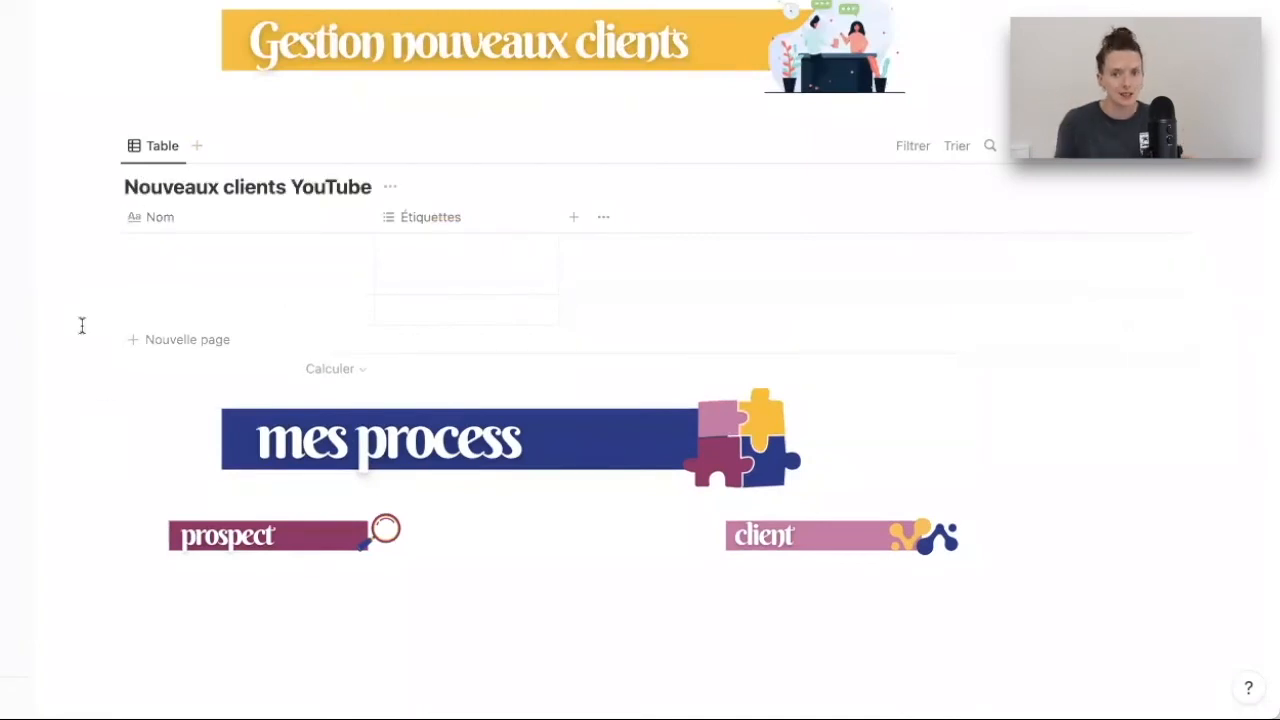
click(181, 219)
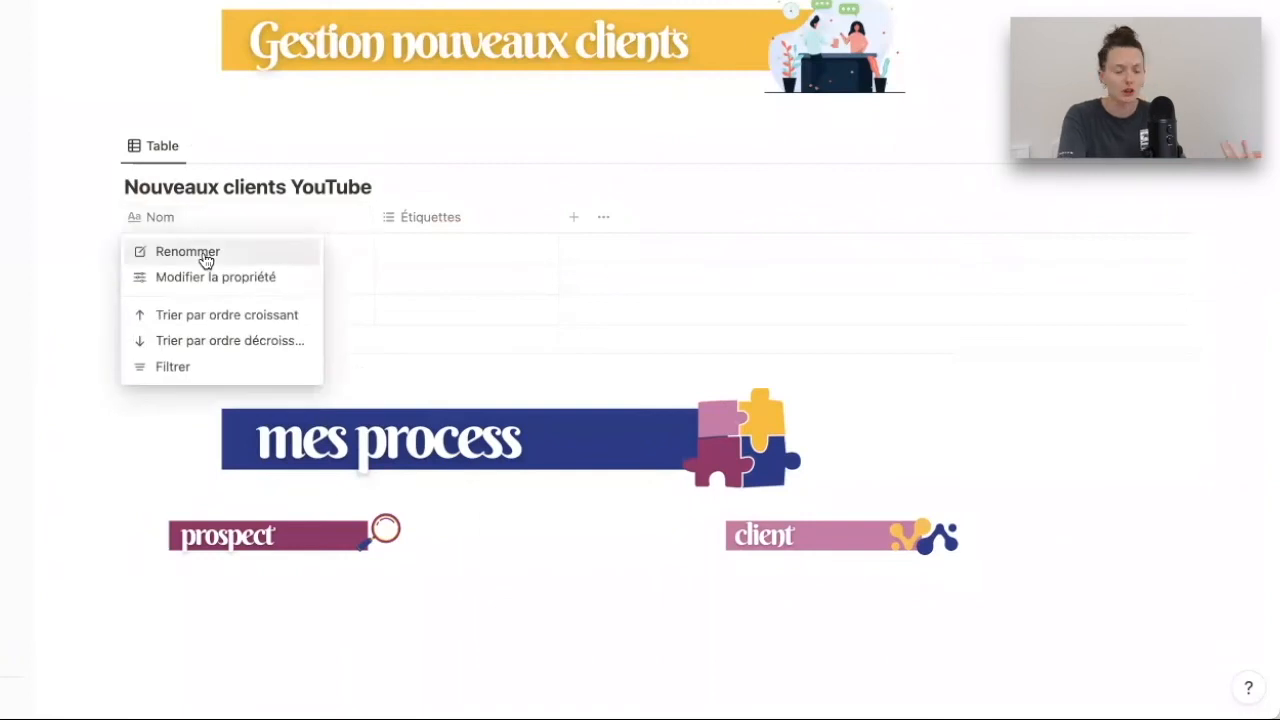
click(188, 252)
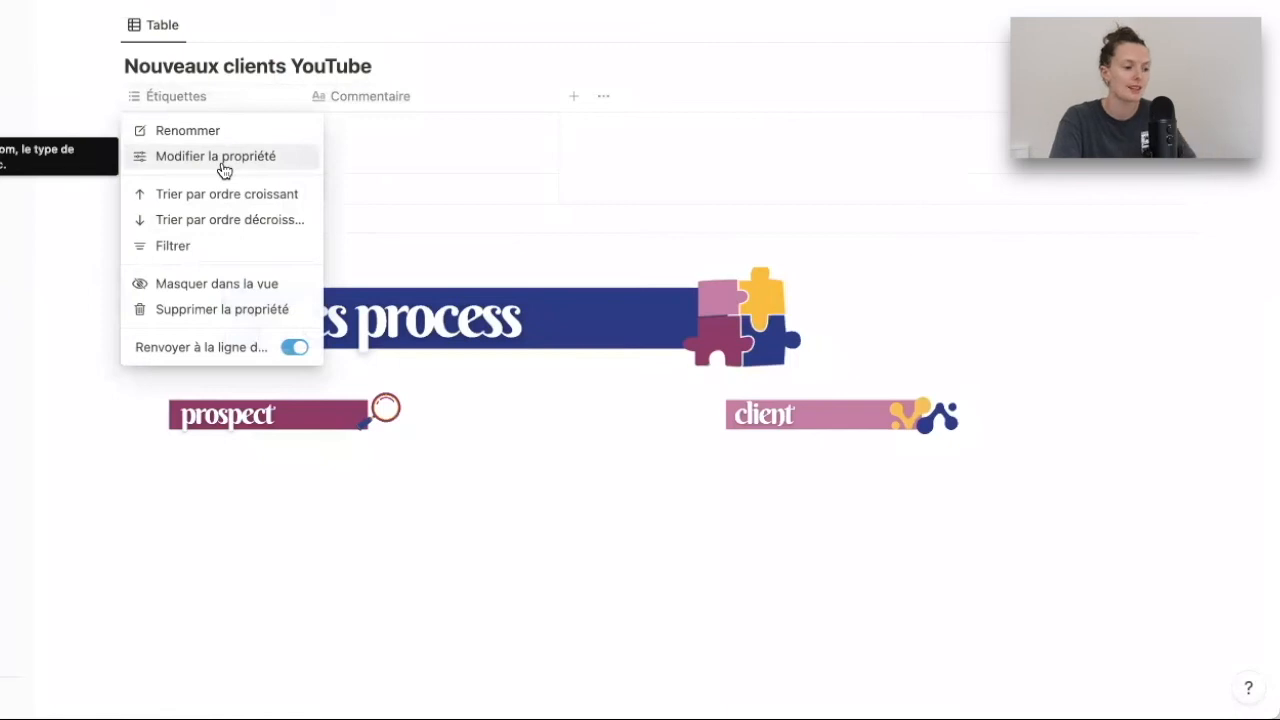
Step: Convert the Étiquettes property into a relation linked to the Contacts YouTube database, without a limit
click(223, 170)
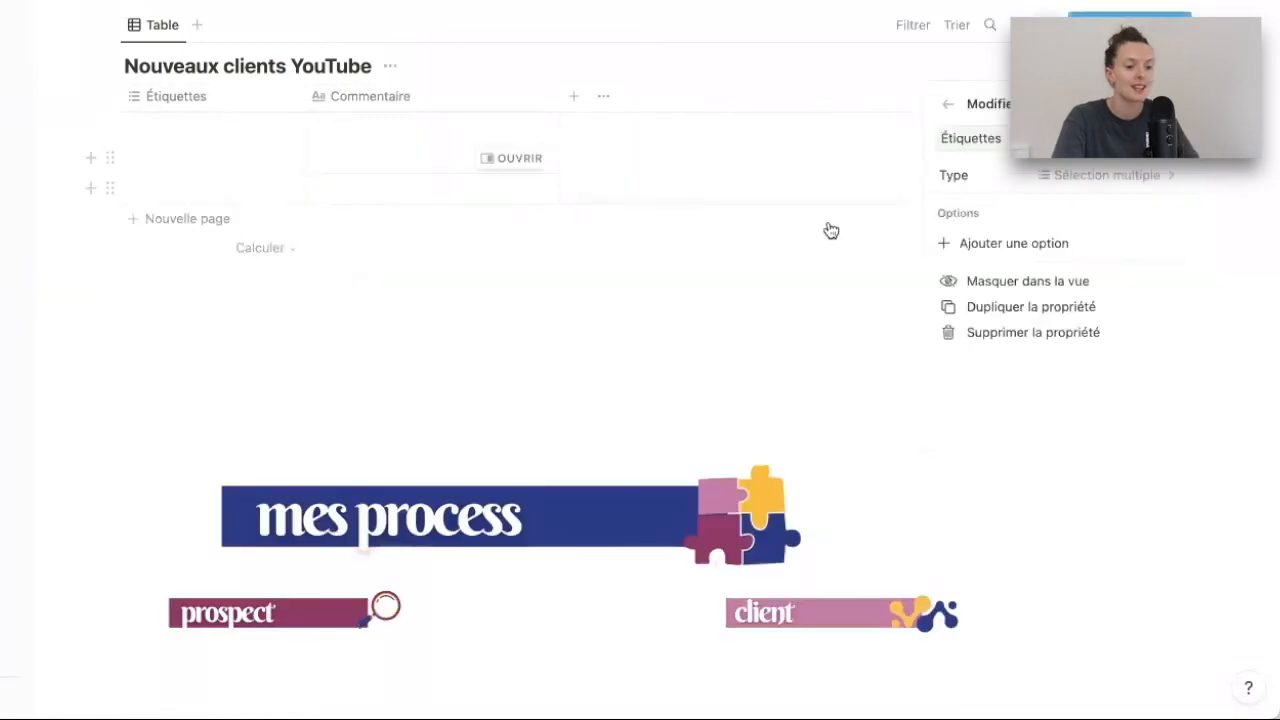
click(1122, 170)
click(1006, 619)
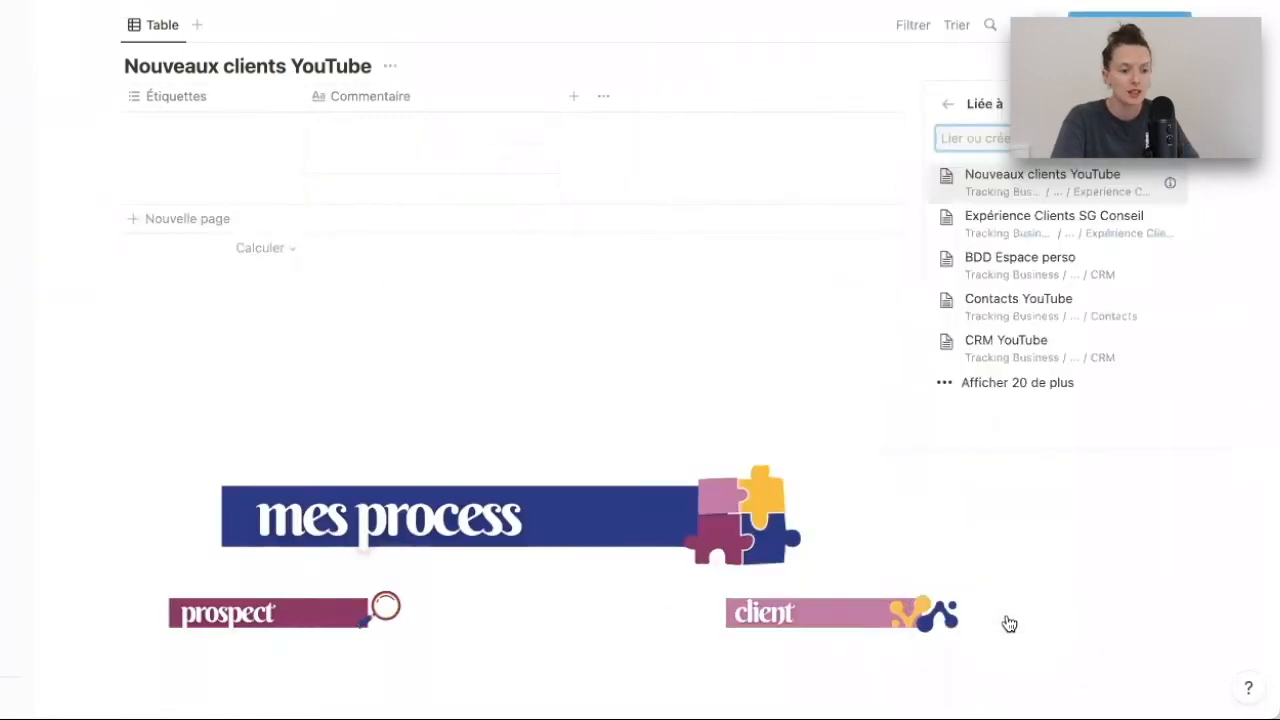
click(1049, 301)
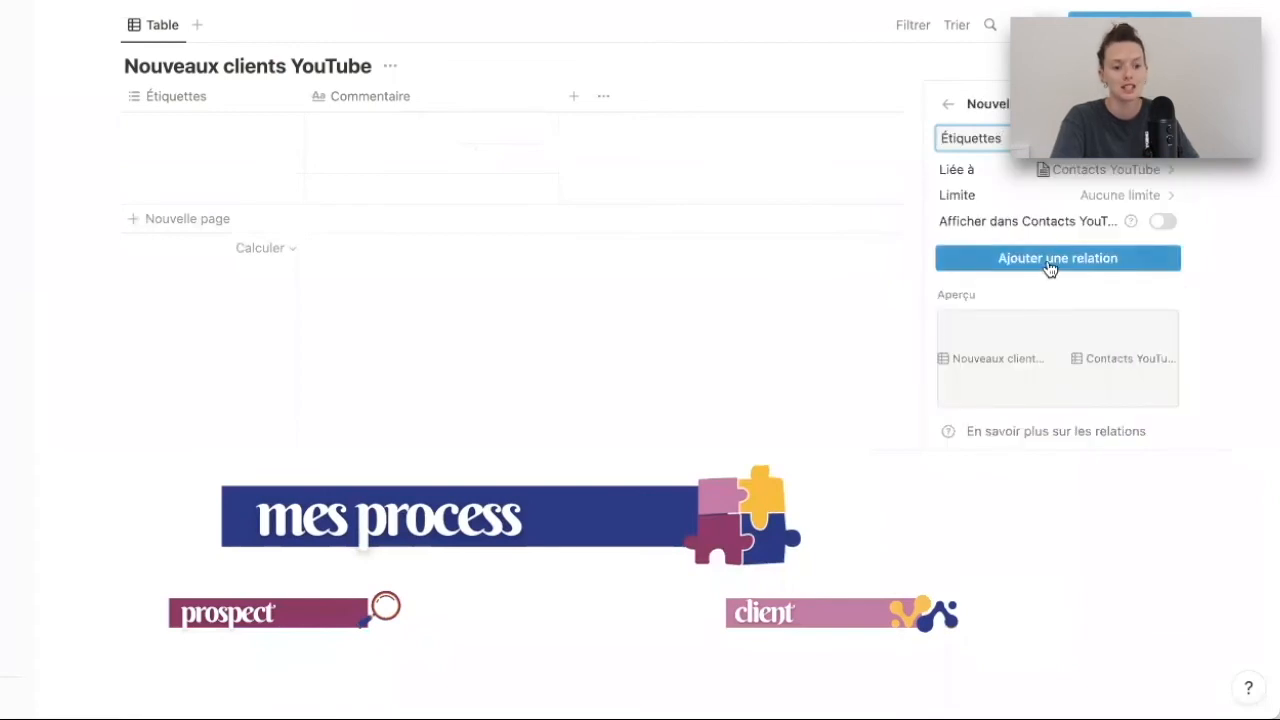
click(1050, 268)
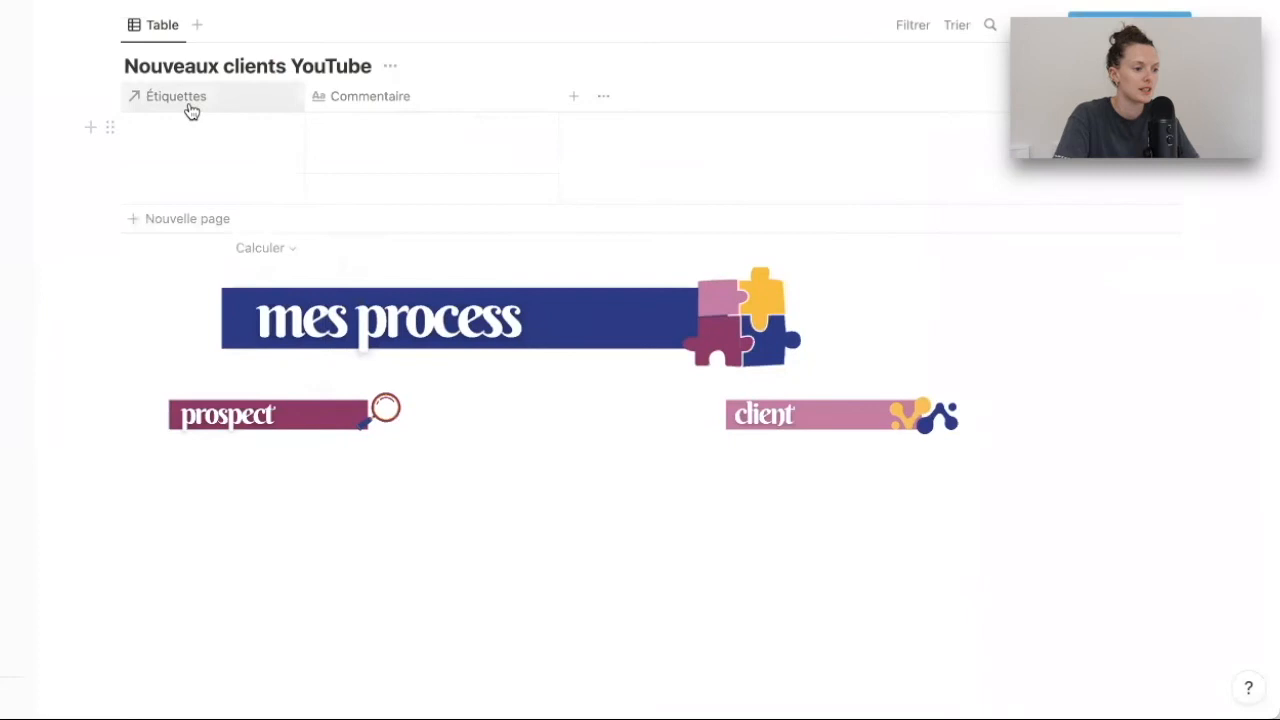
Step: Rename the Étiquettes relation as "Client 🟡"
click(189, 106)
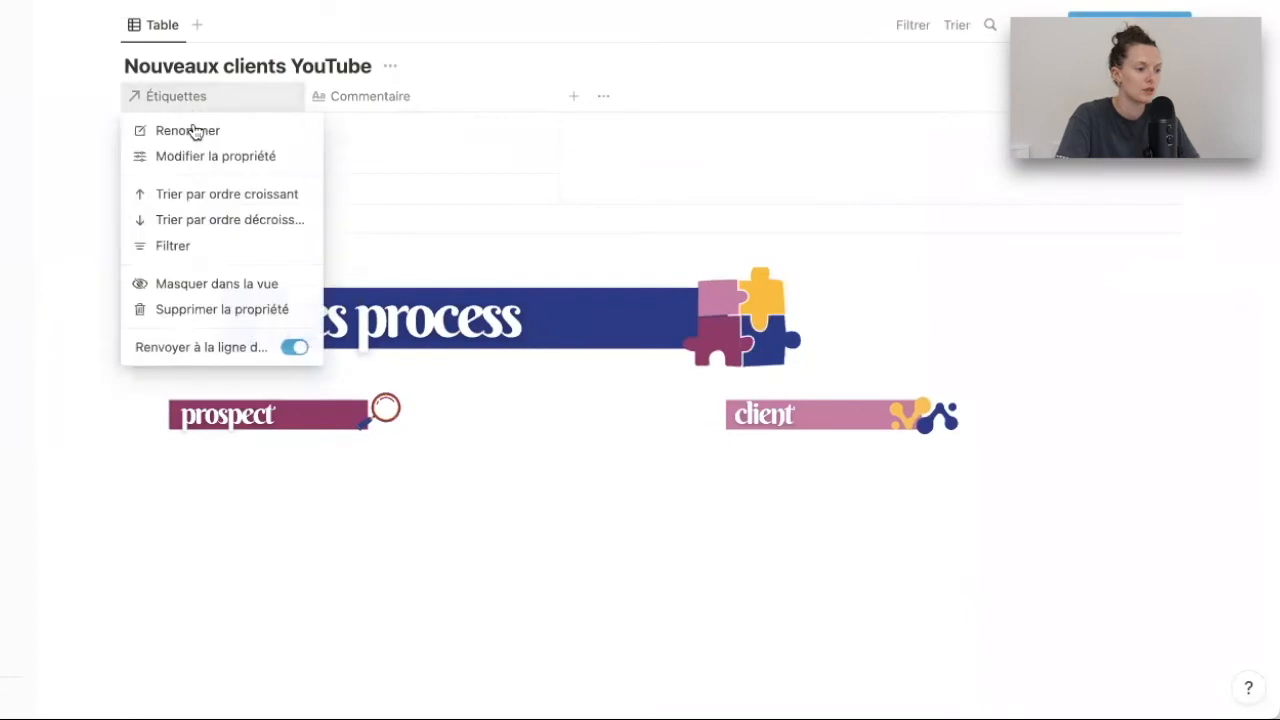
click(199, 150)
text(Client 🤝)
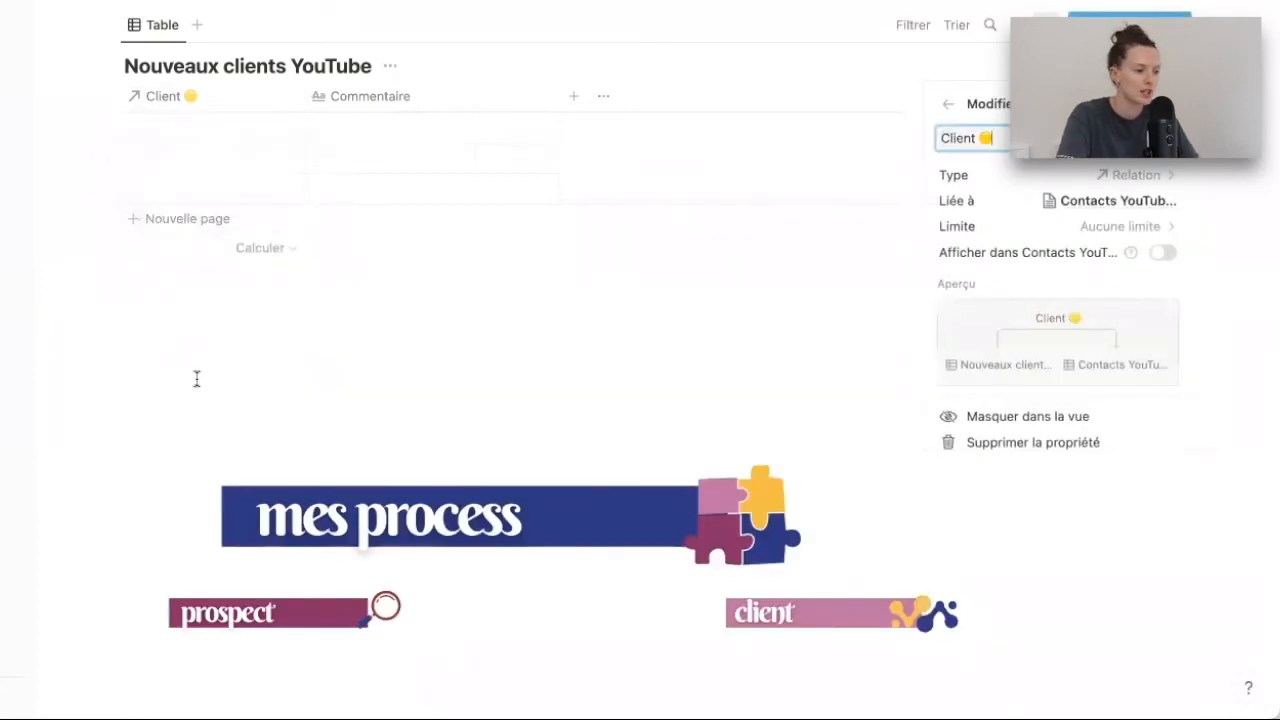
Step: Link the second listed contact to the first row of Nouveaux clients YouTube and delete the empty rows
click(222, 127)
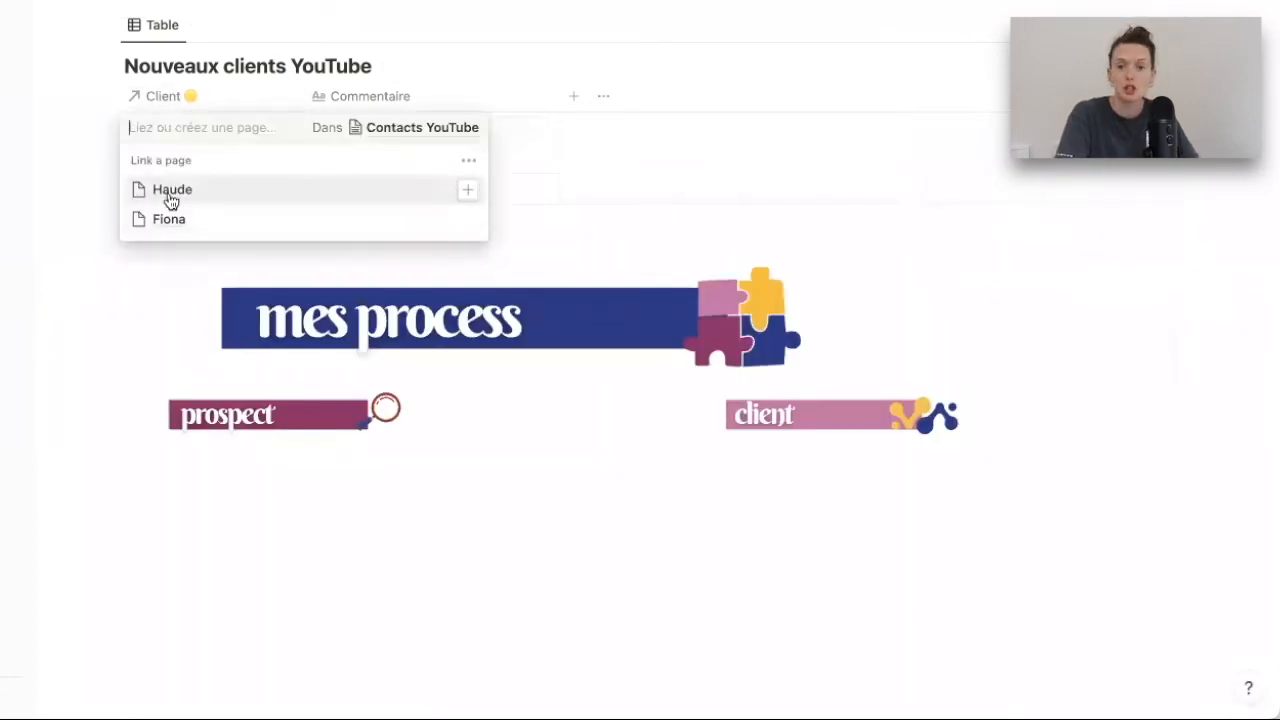
click(168, 229)
click(158, 341)
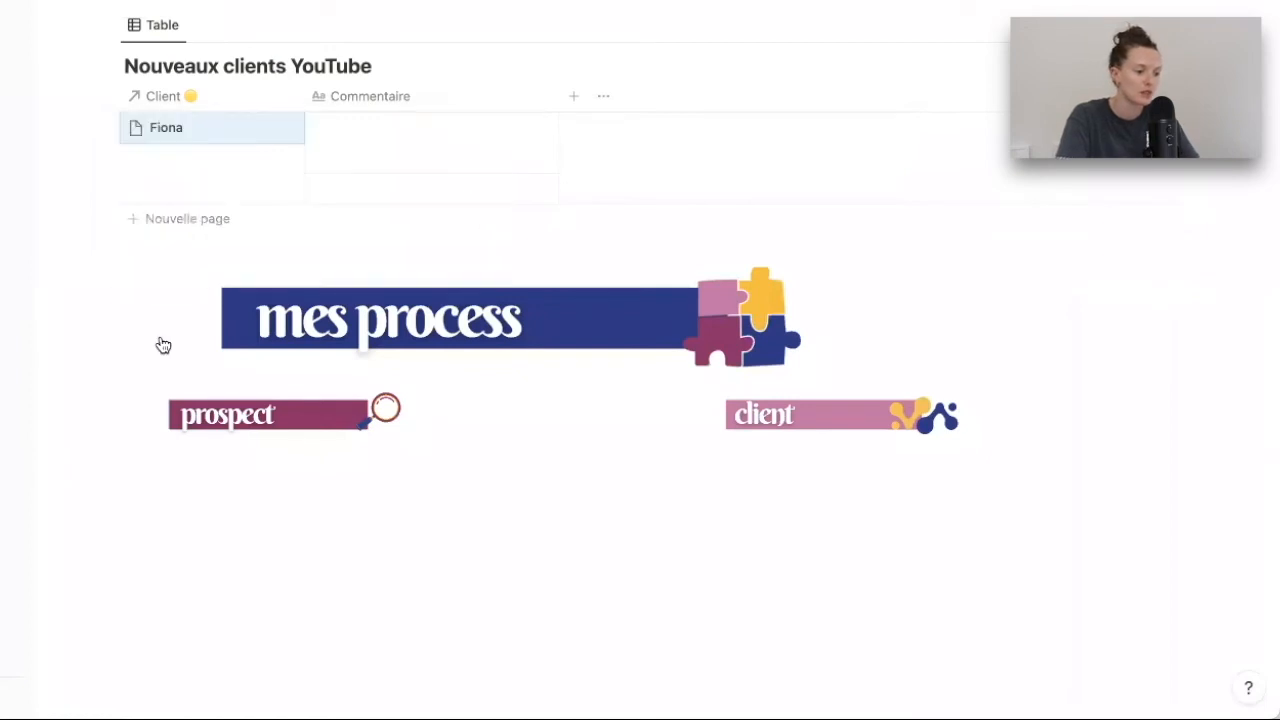
drag(71, 157, 161, 186)
key(BackSpace)
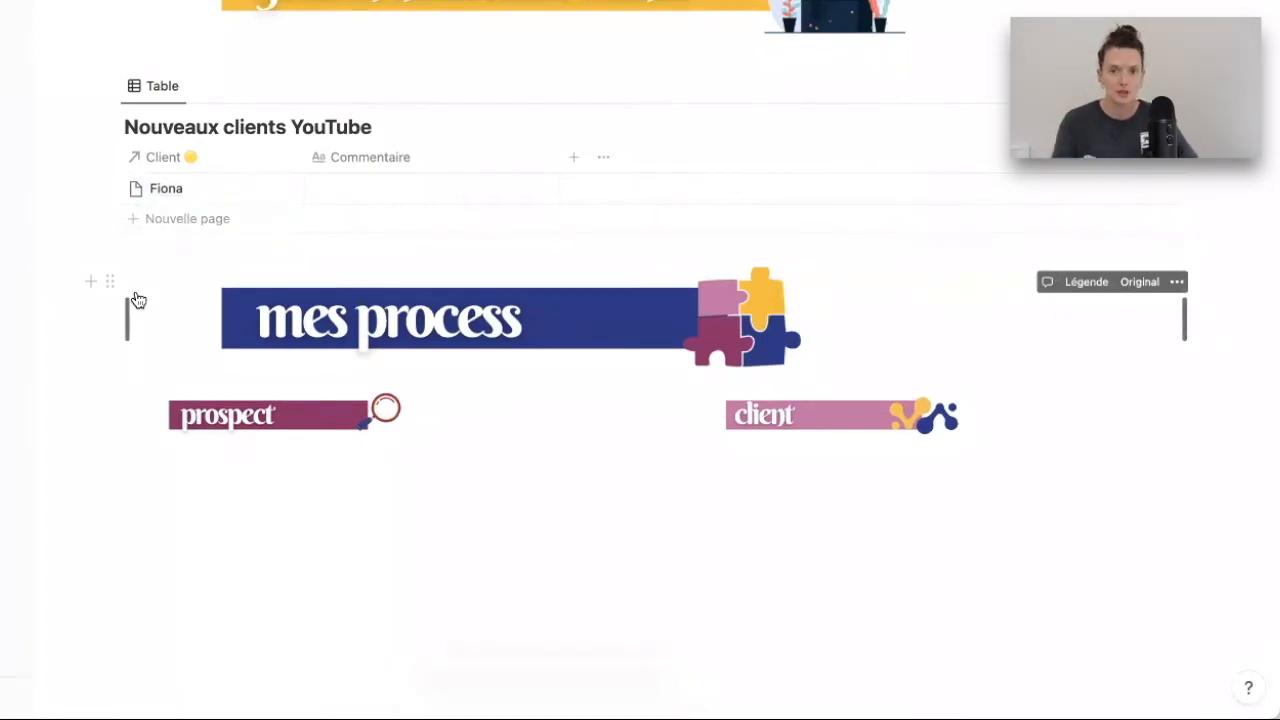
Step: Add six Étape toggle headings under both the prospect and client banners, the first ones titled "Création du prospect" and "Création du client"
click(226, 506)
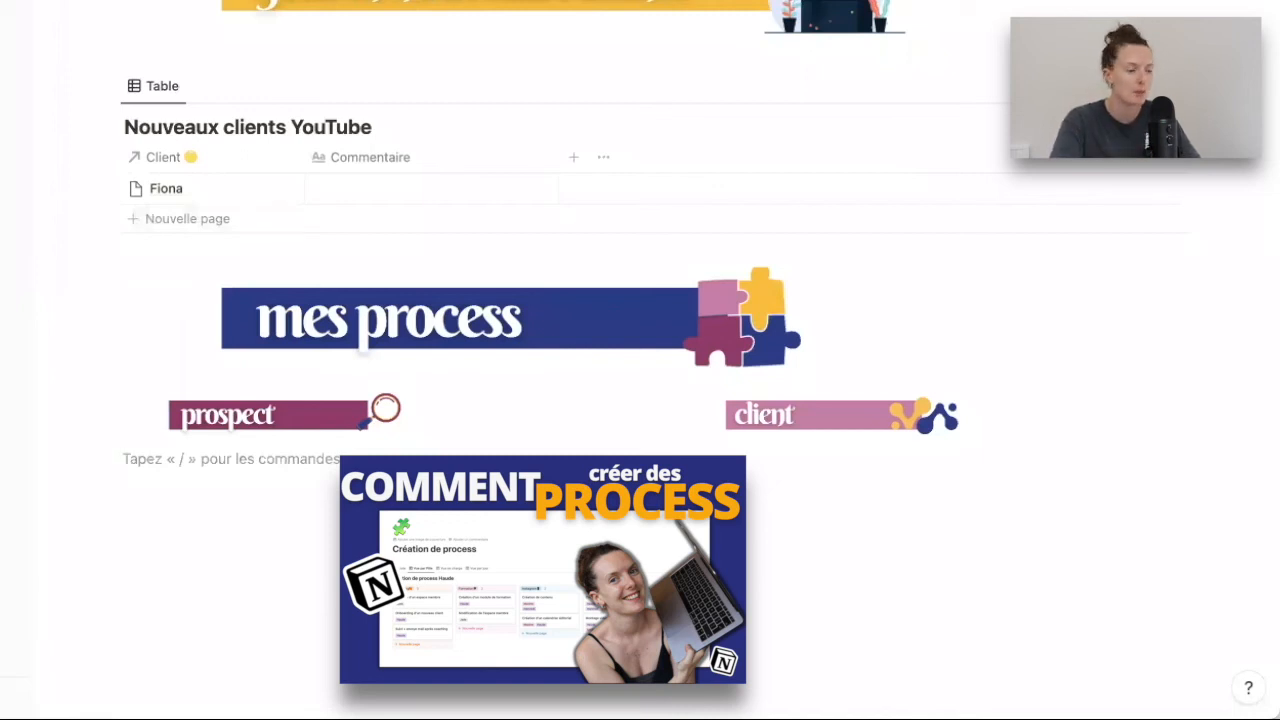
scroll(1055, 506, down, 3)
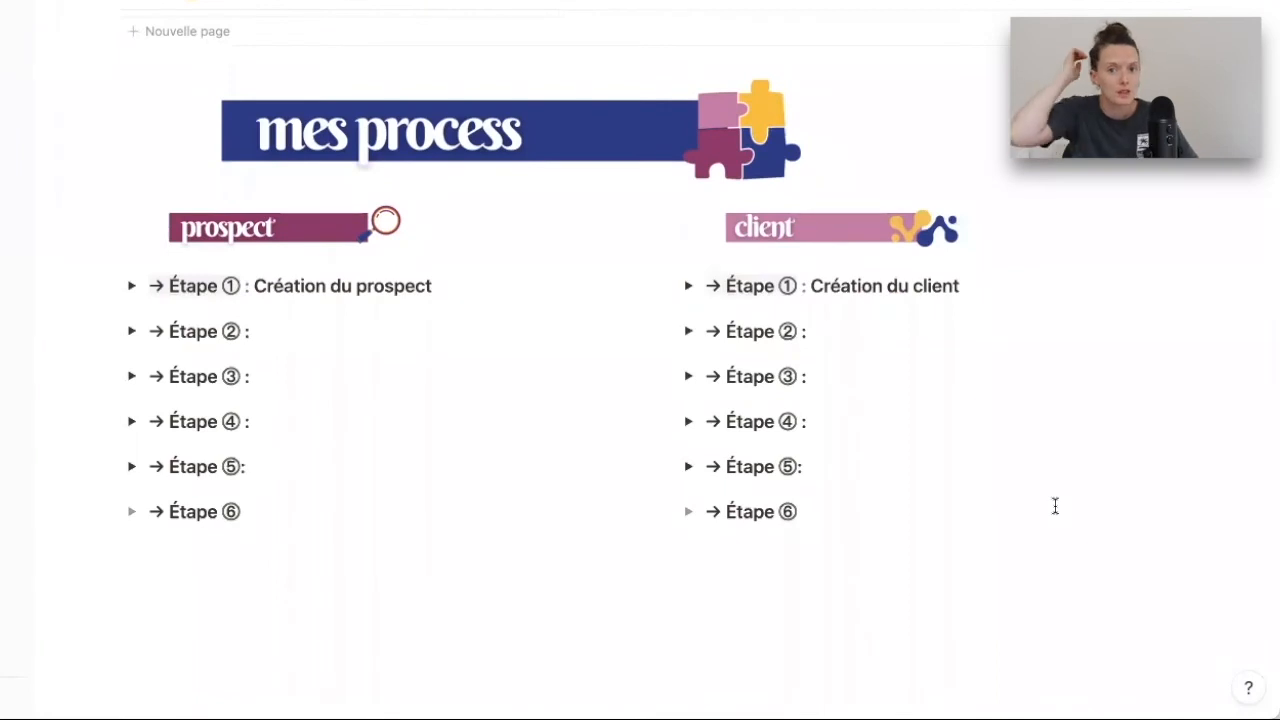
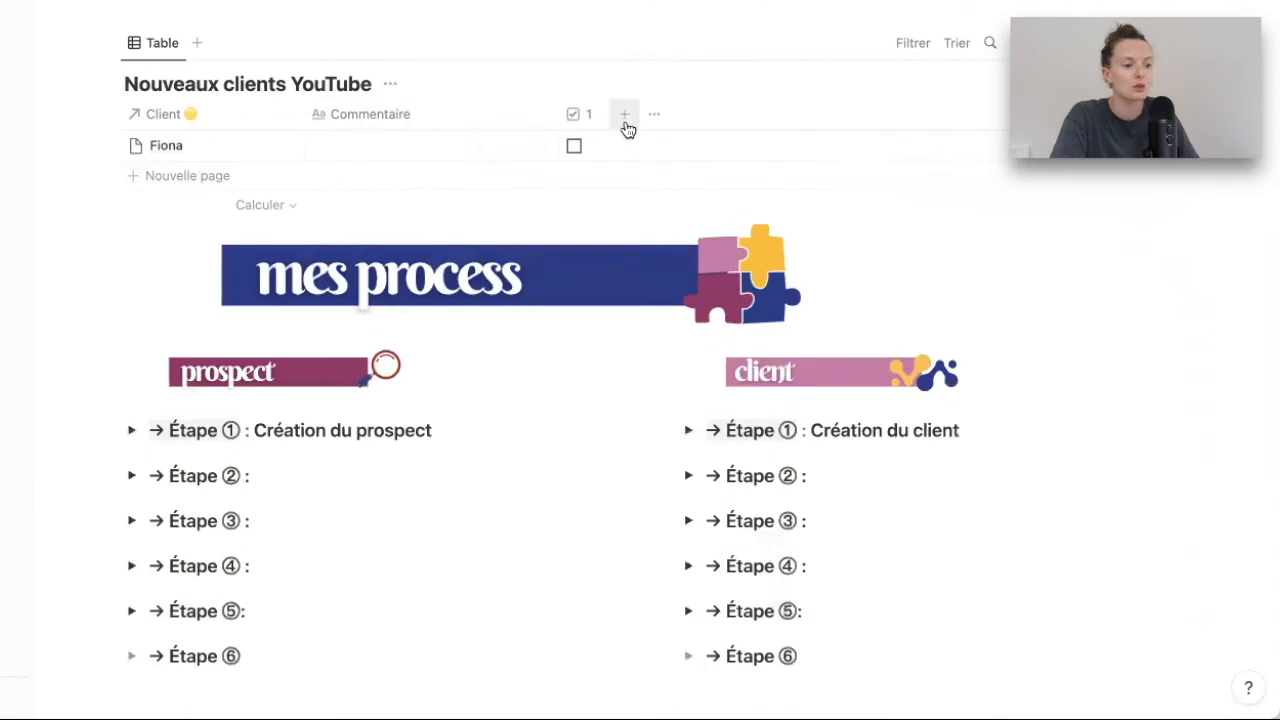
Step: Duplicate the "1" checkbox property of Nouveaux clients YouTube to get checkboxes 1 through 6, all placed before Commentaire
click(589, 118)
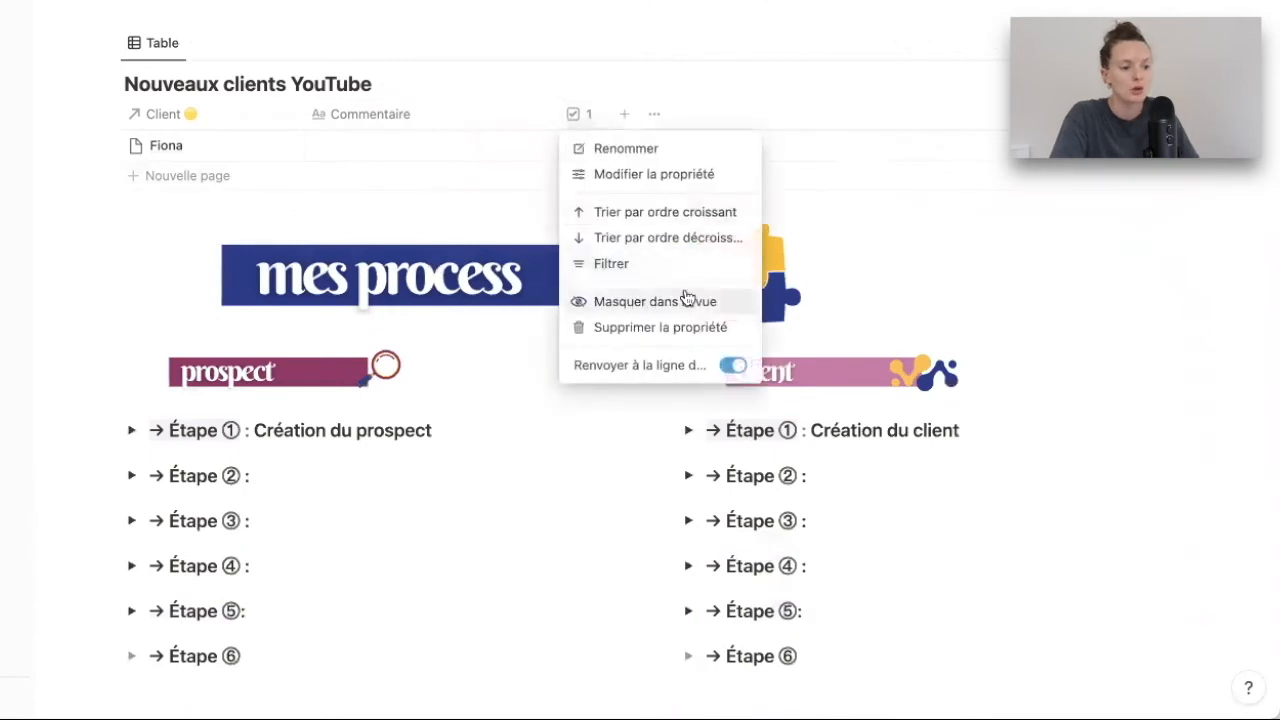
click(658, 176)
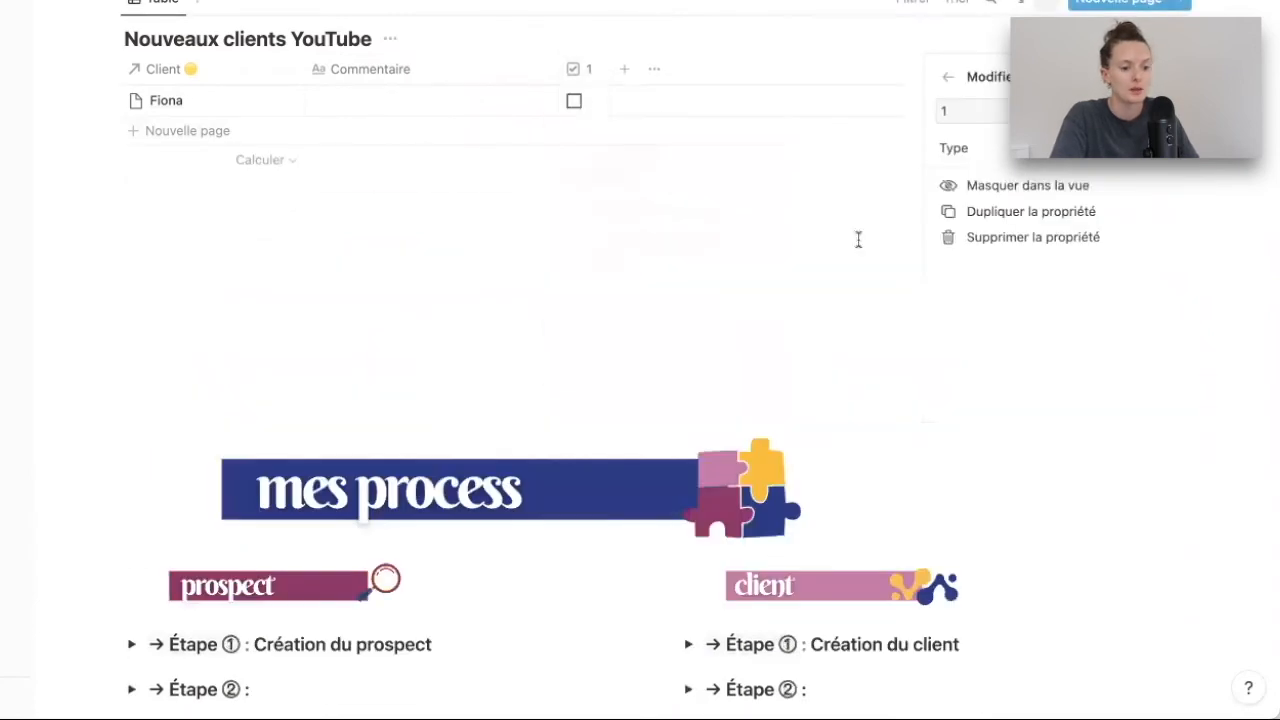
click(1016, 213)
click(1016, 213)
click(1016, 213)
click(1016, 213)
click(632, 69)
click(650, 120)
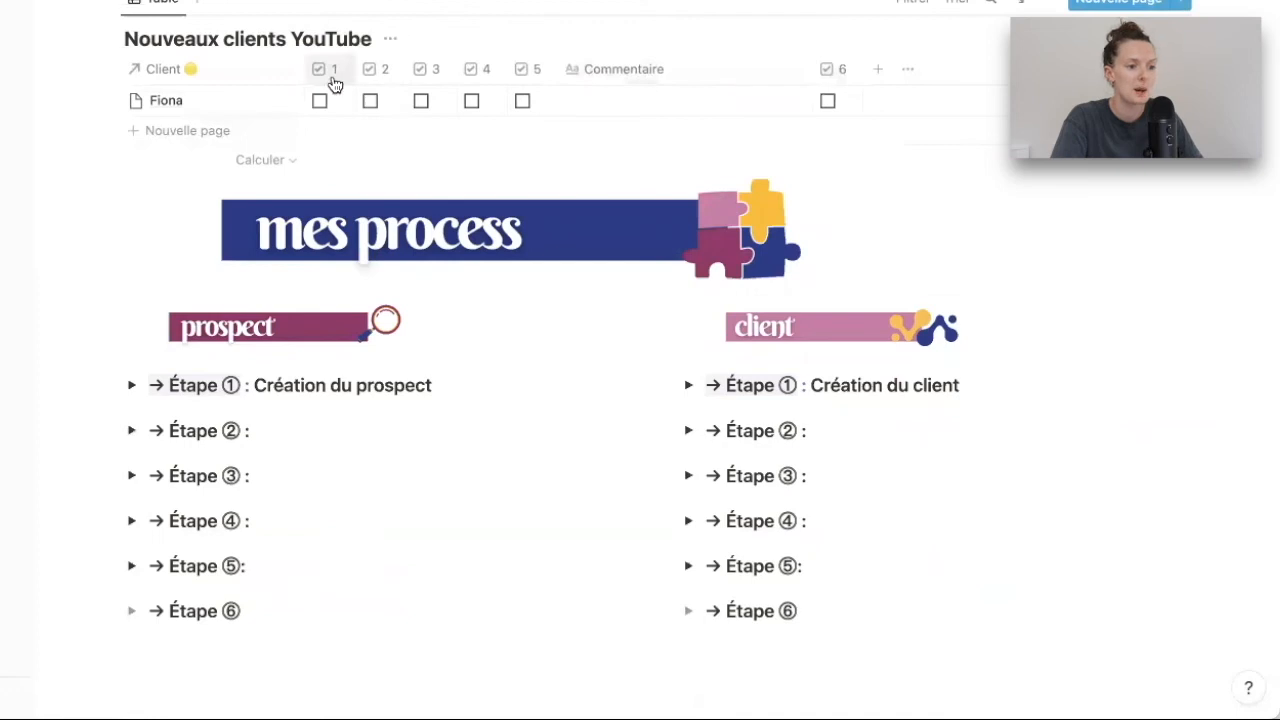
drag(848, 74, 584, 75)
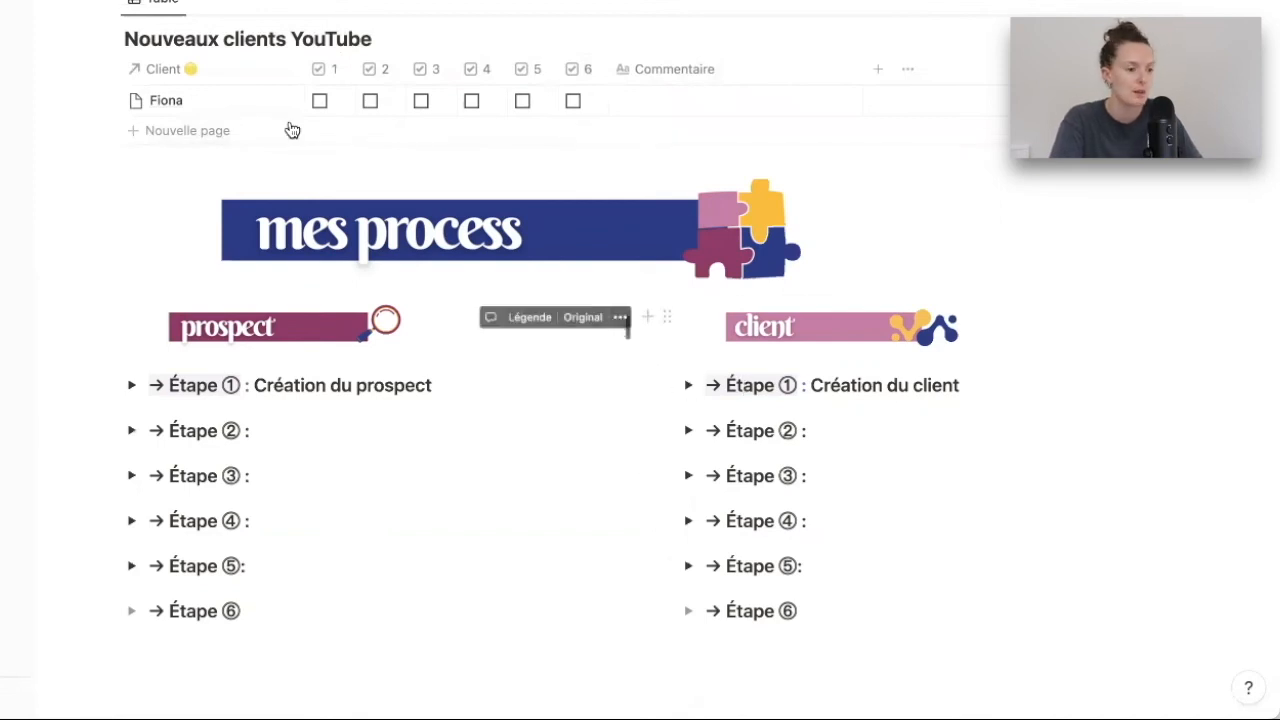
click(319, 101)
click(319, 101)
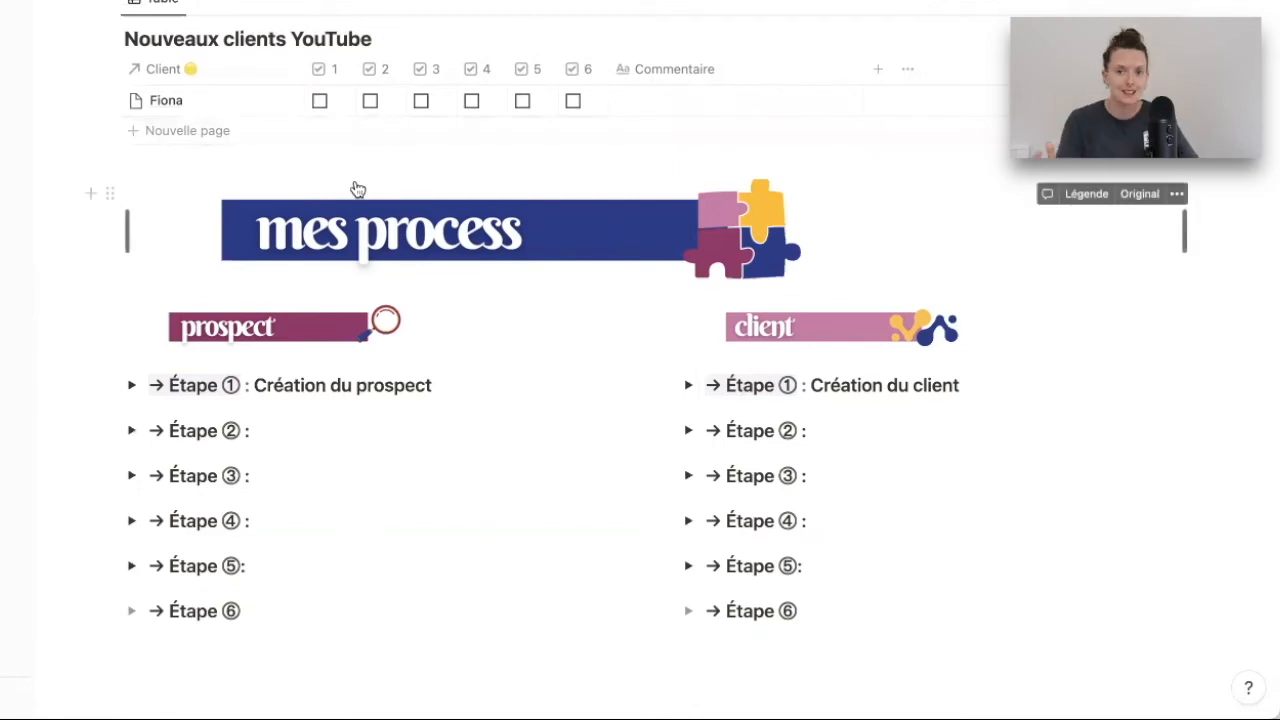
Step: Return to the CRM page, then open the Follow up Paiement card as a full page at full width
scroll(65, 122, up, 2)
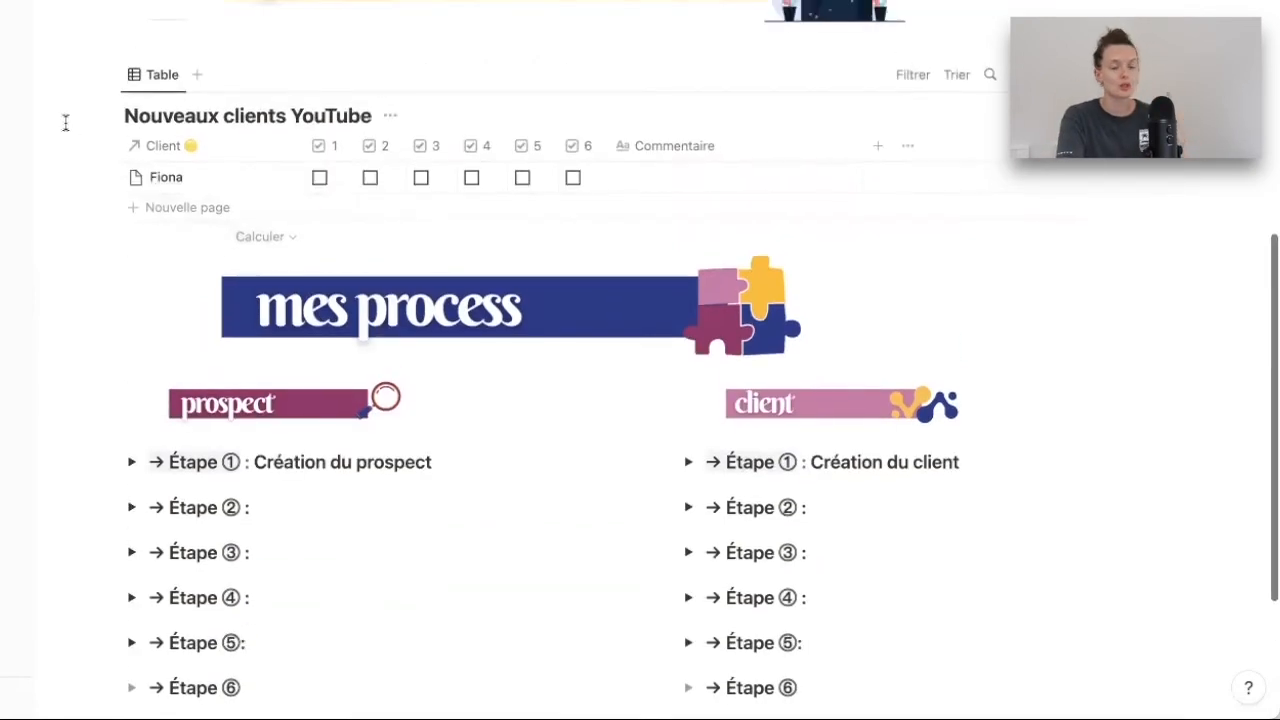
scroll(65, 122, up, 2)
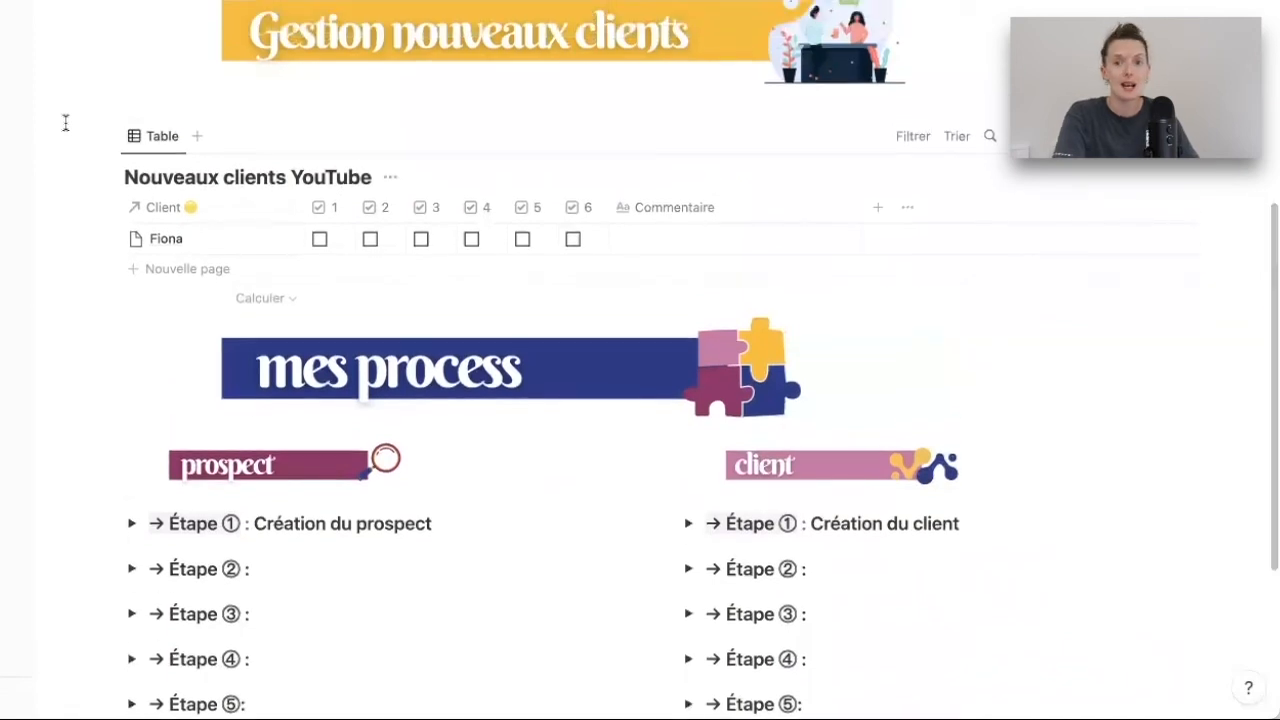
scroll(284, 55, up, 8)
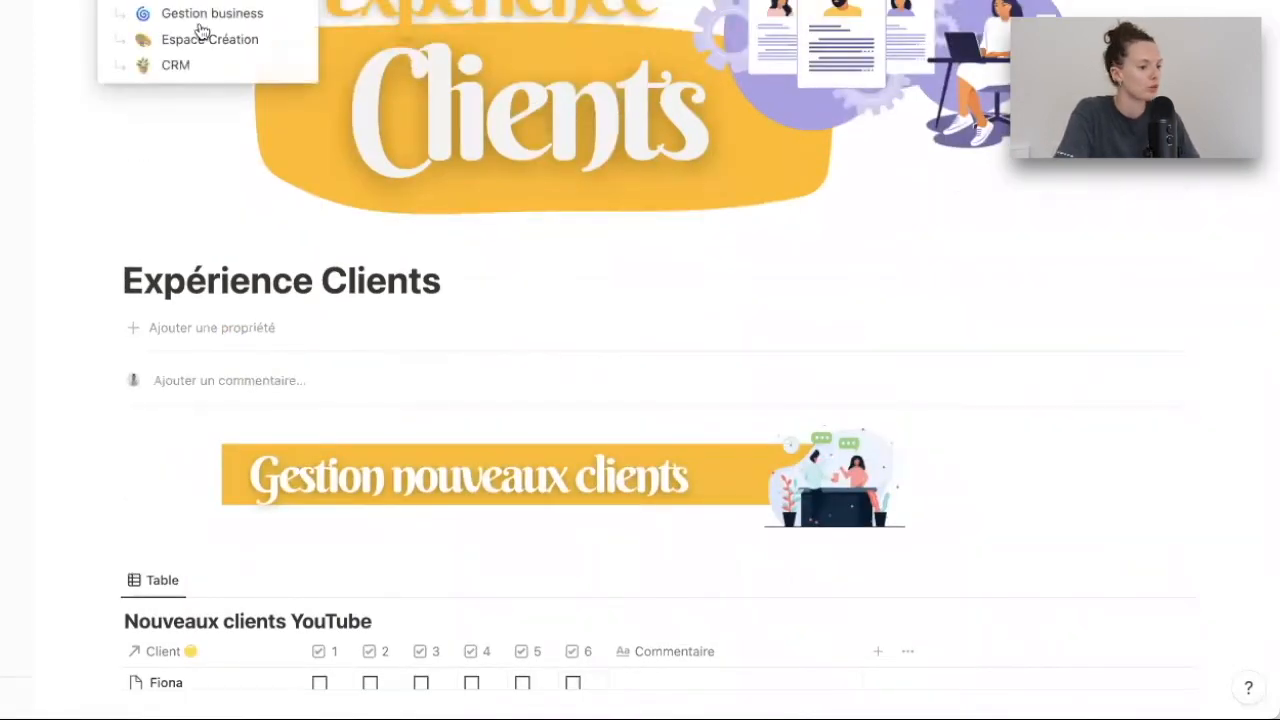
click(188, 64)
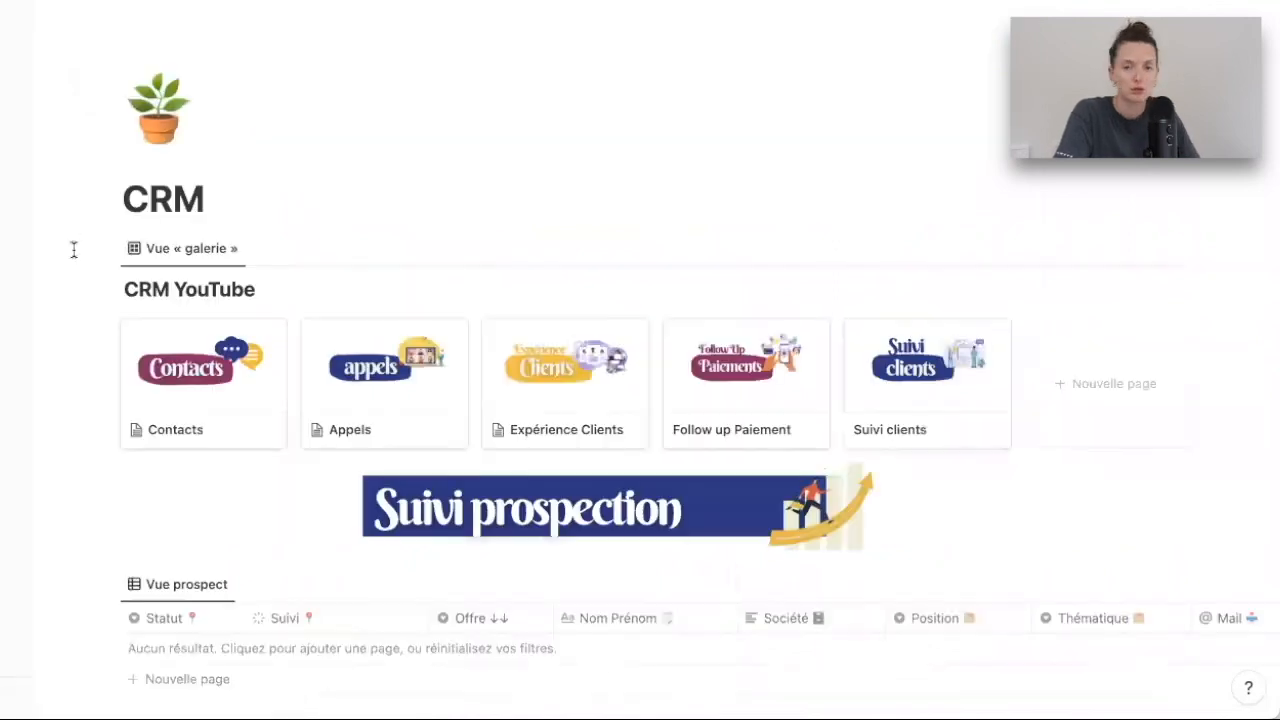
scroll(67, 346, down, 2)
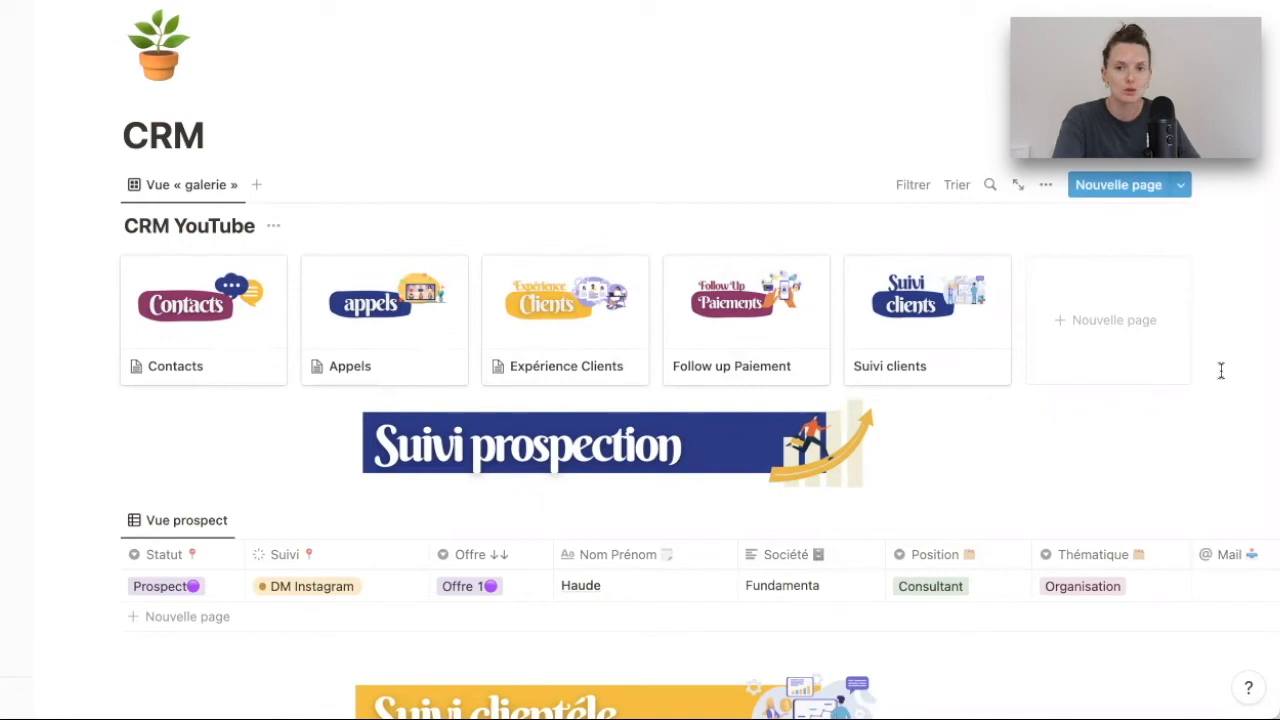
click(749, 331)
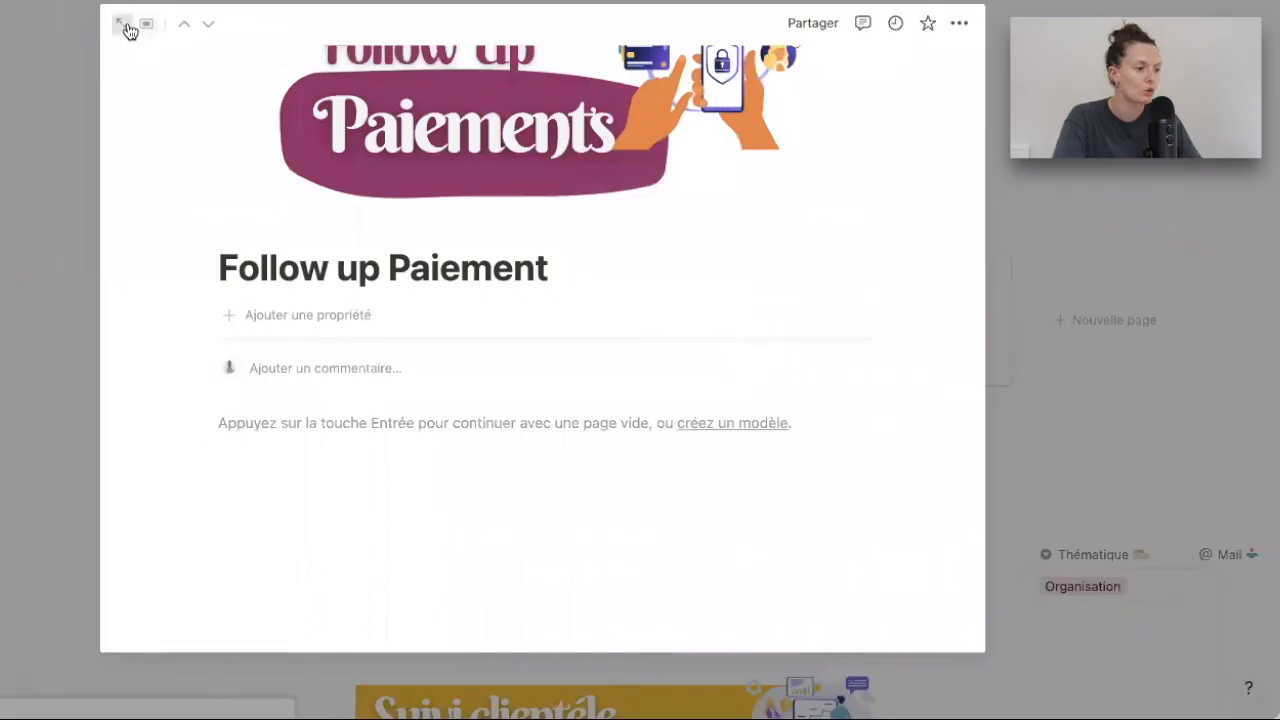
click(126, 26)
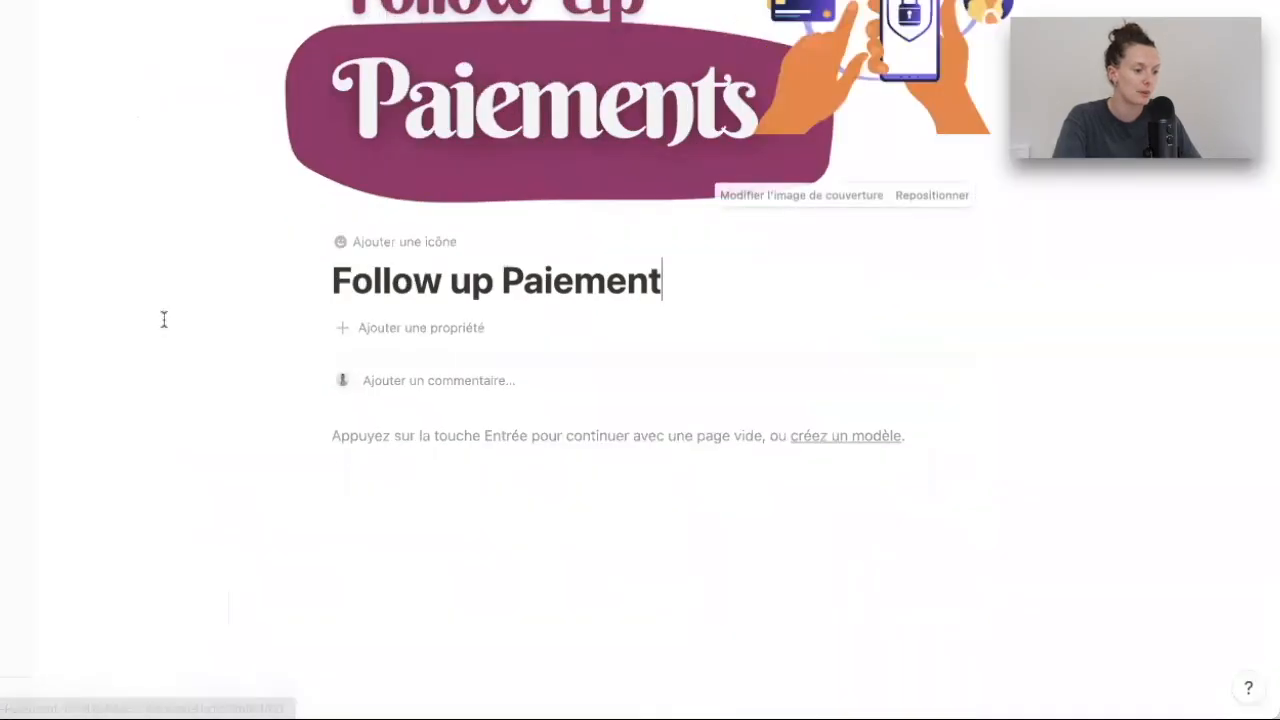
click(1247, 9)
click(1225, 112)
Step: Insert a table view in the page body with a new database named "Follow Up Paiement YouTube"
click(250, 455)
click(207, 442)
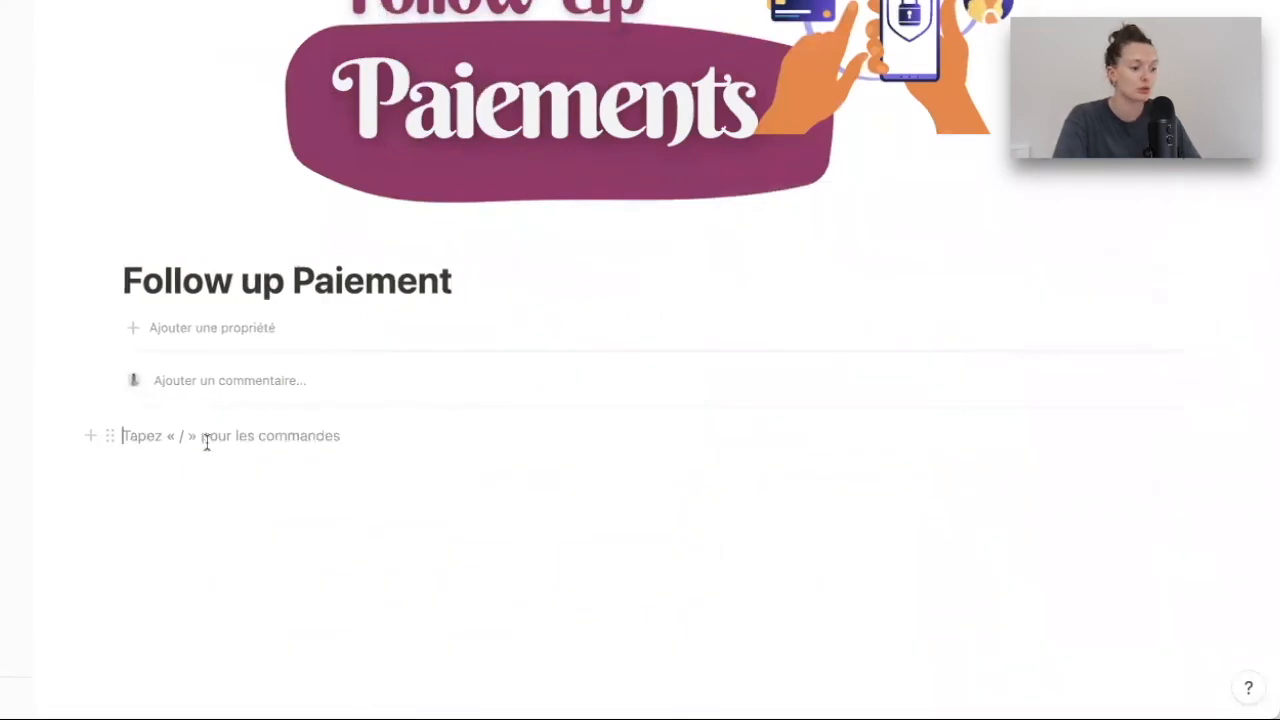
text(/data)
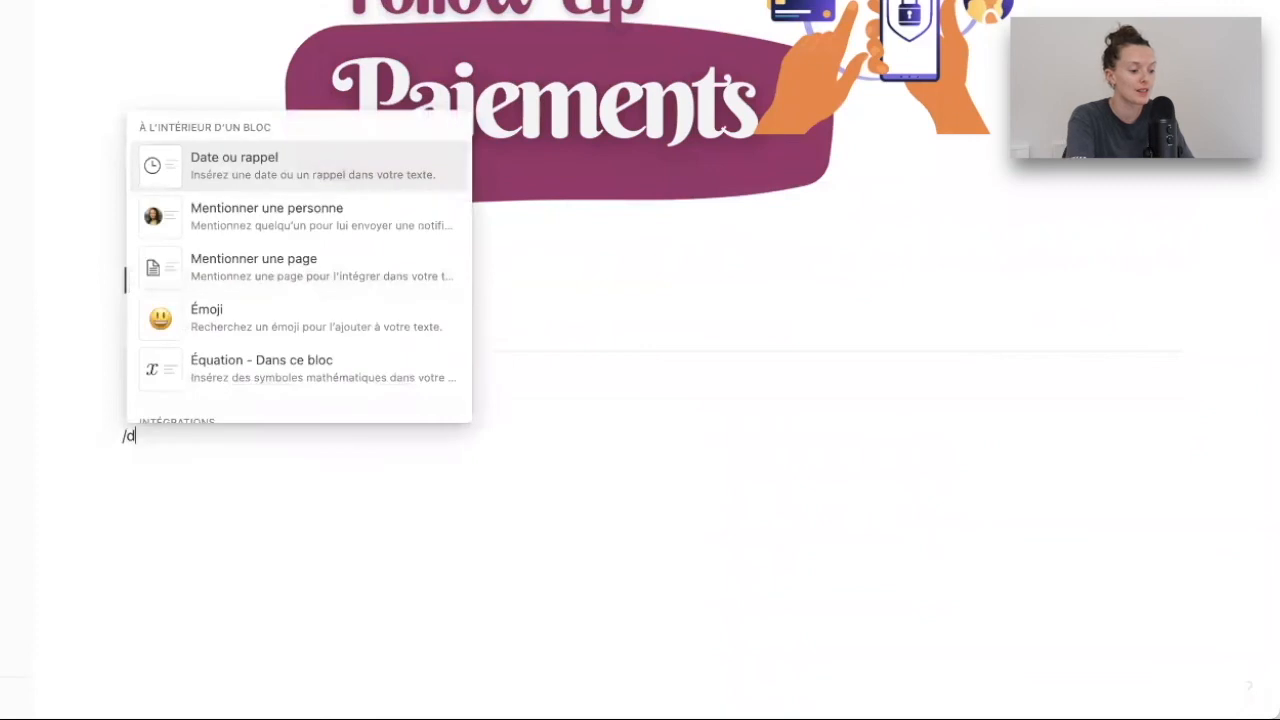
key(Return)
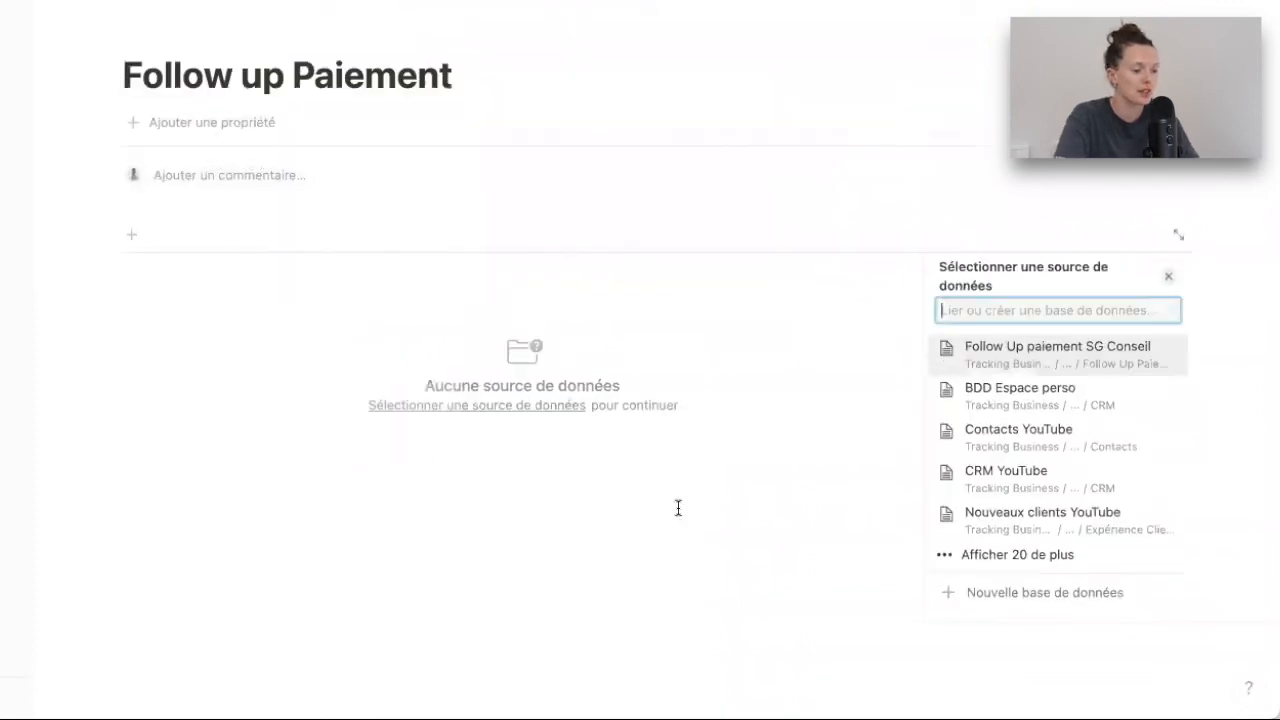
click(1020, 591)
text(Follow Up Paiement YouTube)
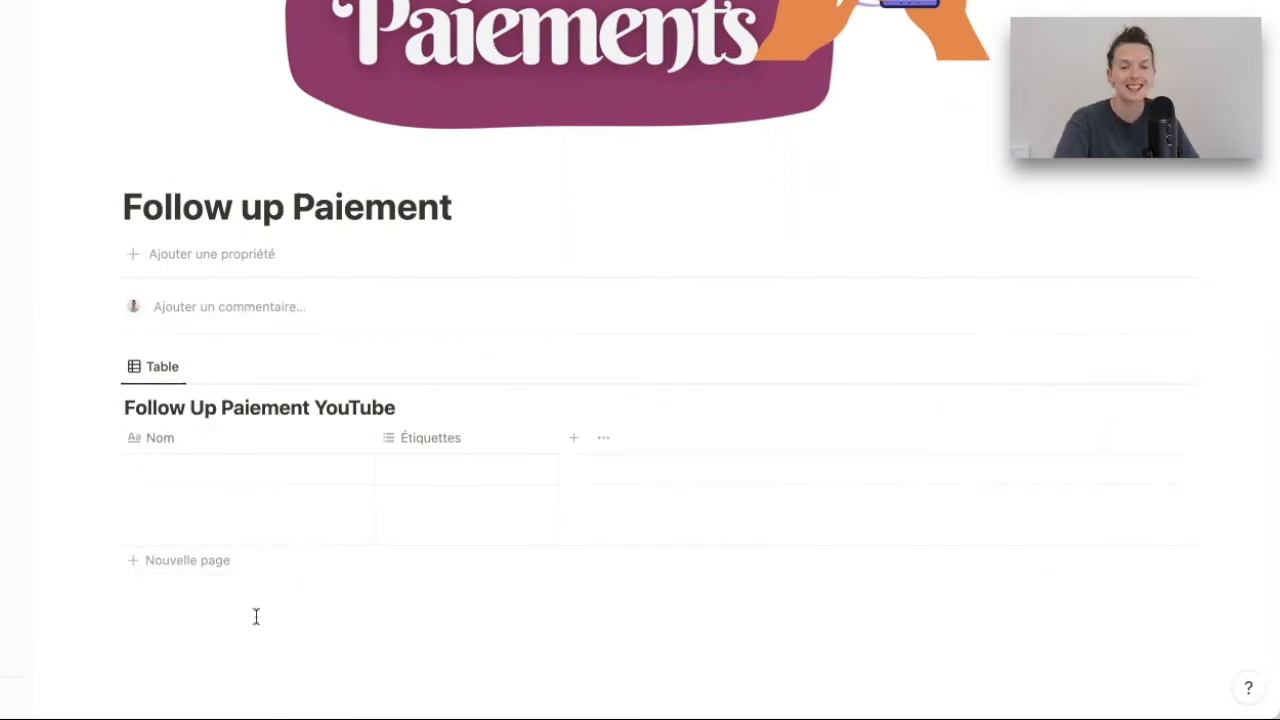
Step: Rename the Nom property of Follow Up Paiement YouTube as "Commentaire"
click(200, 441)
click(206, 477)
text(Commentaire)
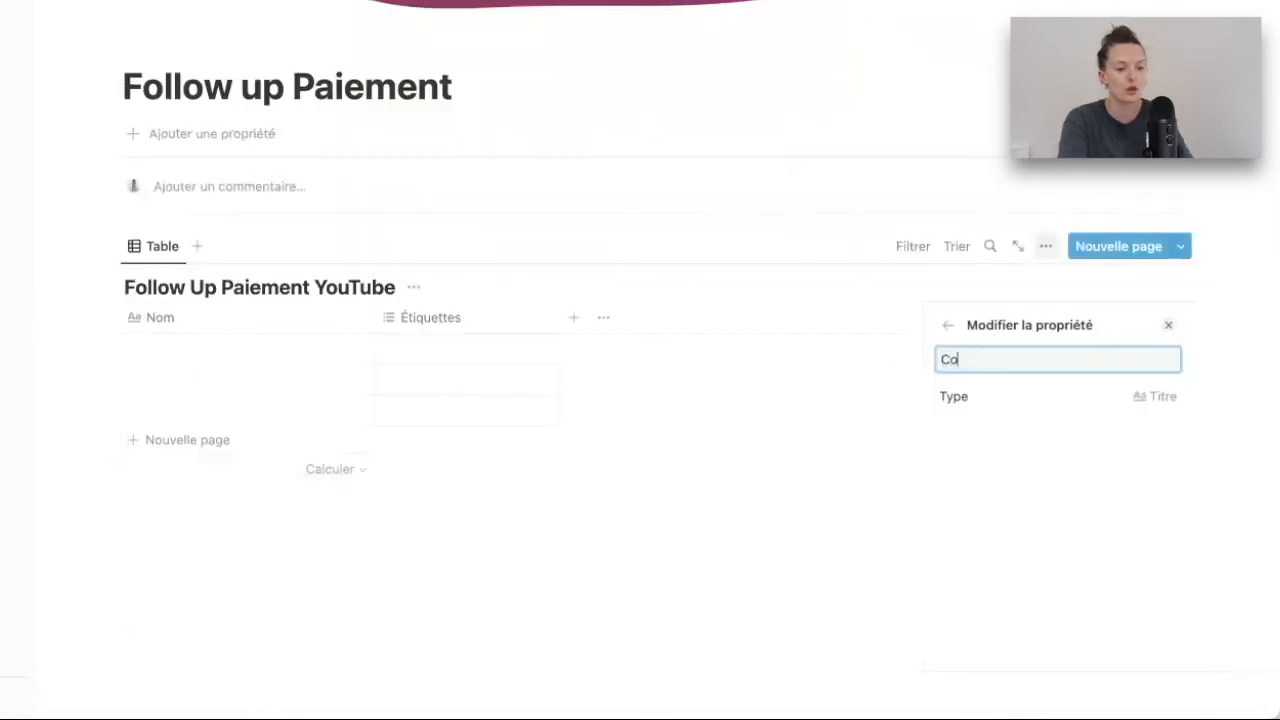
key(Return)
Step: Convert the Étiquettes property into a relation to the Contacts YouTube database, named "Client 🟡"
click(253, 319)
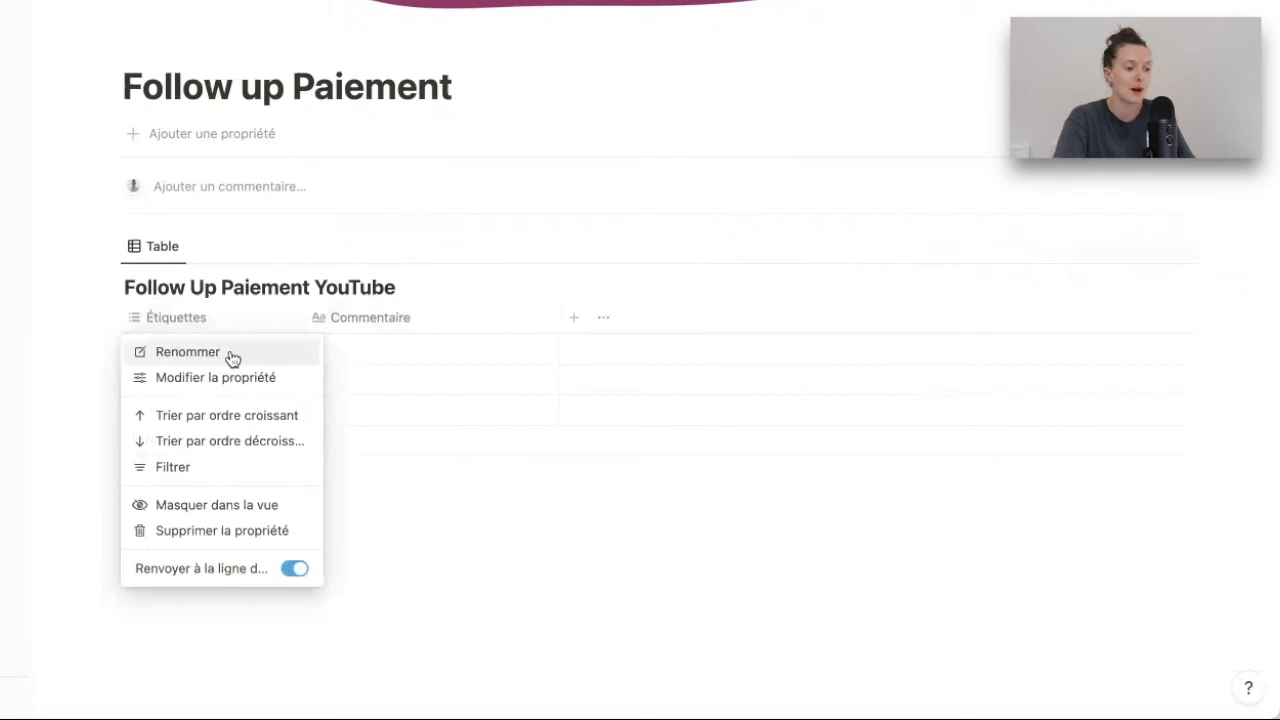
click(231, 358)
click(1082, 398)
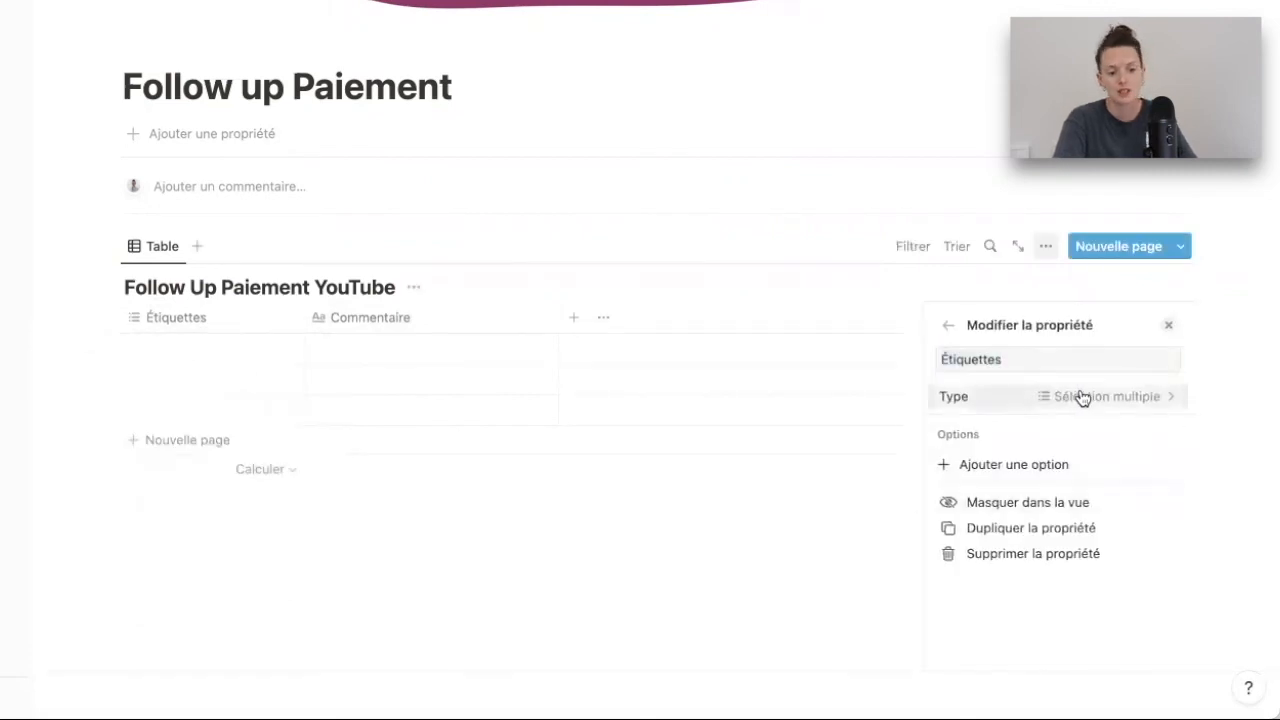
click(1082, 398)
click(900, 617)
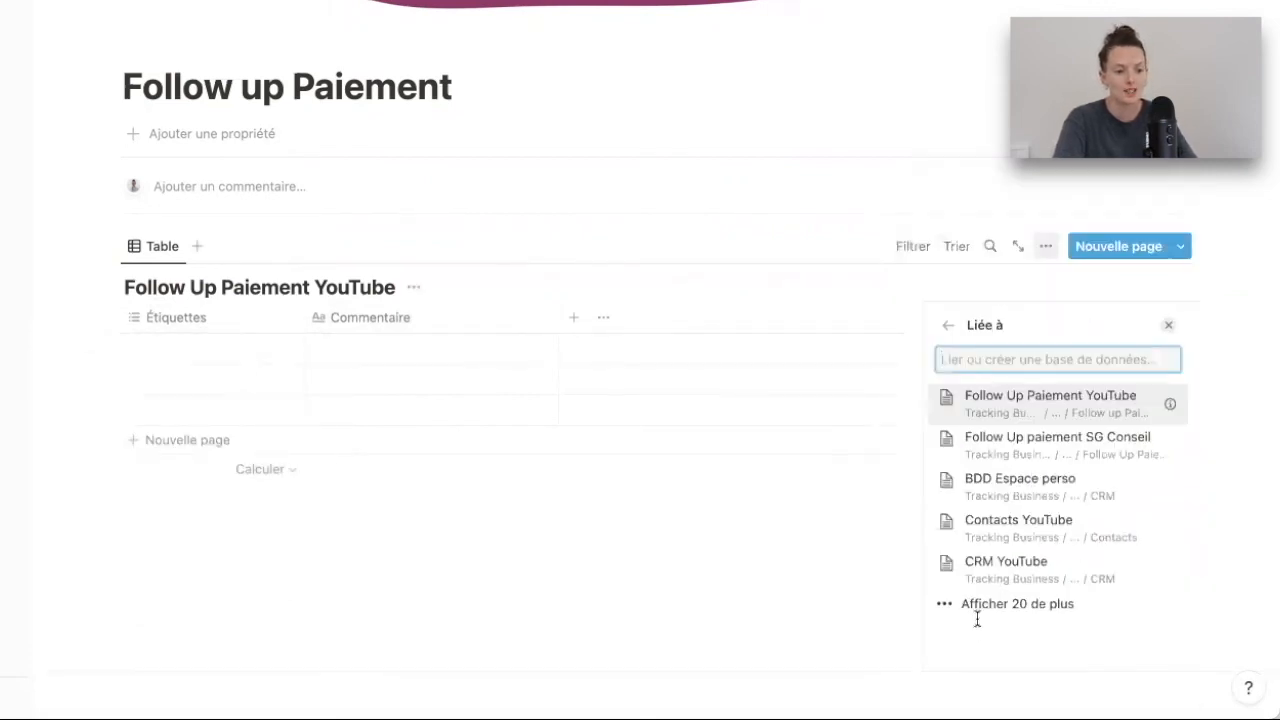
click(1030, 553)
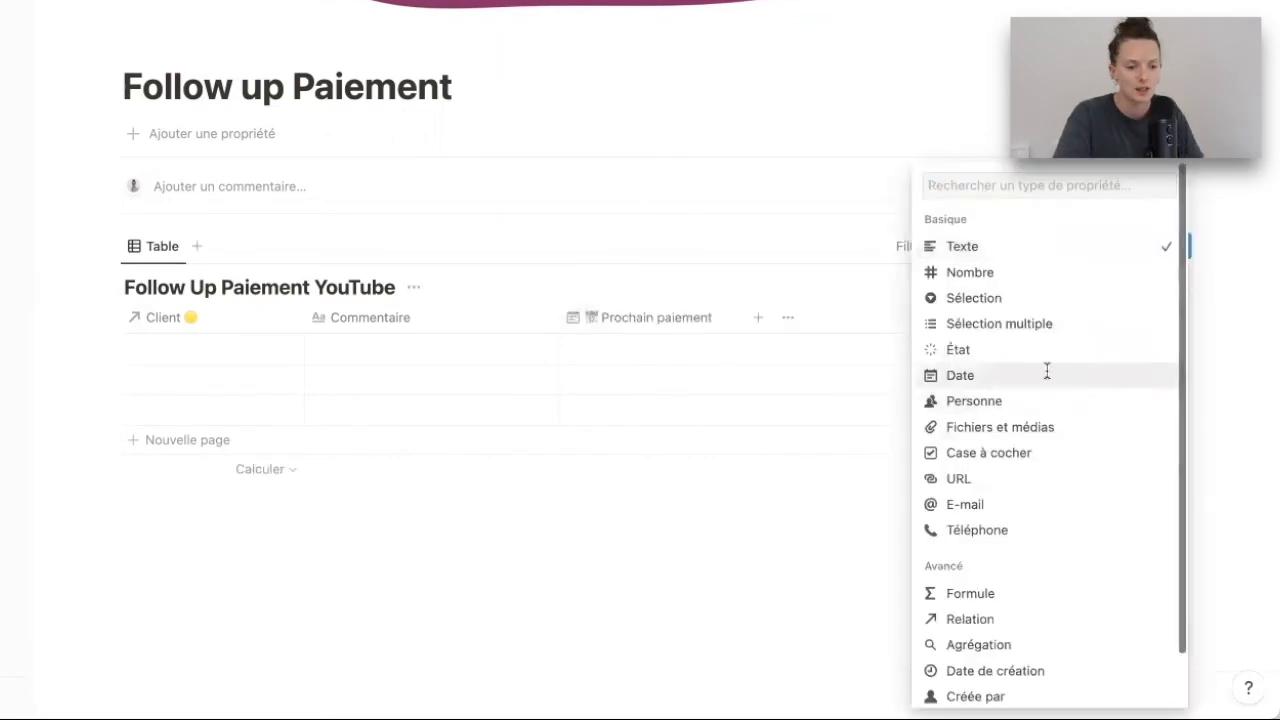
Step: Set the "Prochain paiement" property to the Date type and place it before Commentaire
click(1046, 373)
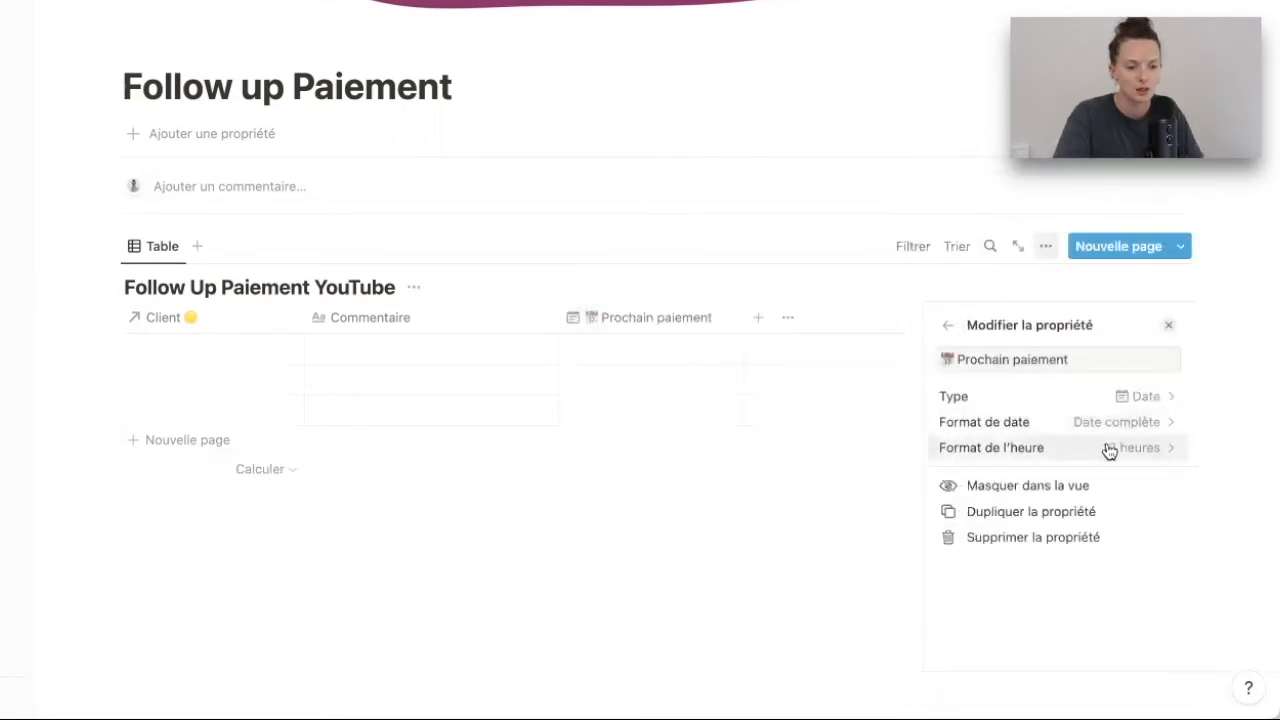
click(1115, 424)
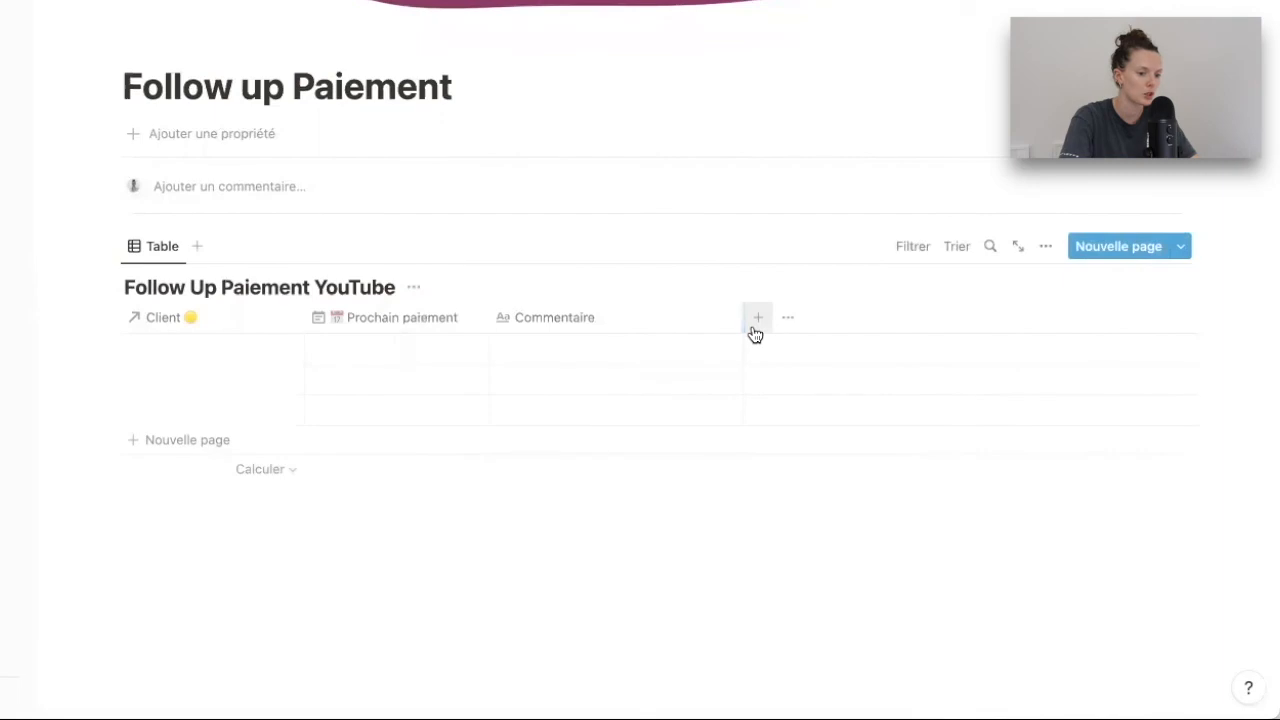
Step: Add a number property "Devis 💻" in Euro format before Commentaire, and narrow the Commentaire column
click(755, 330)
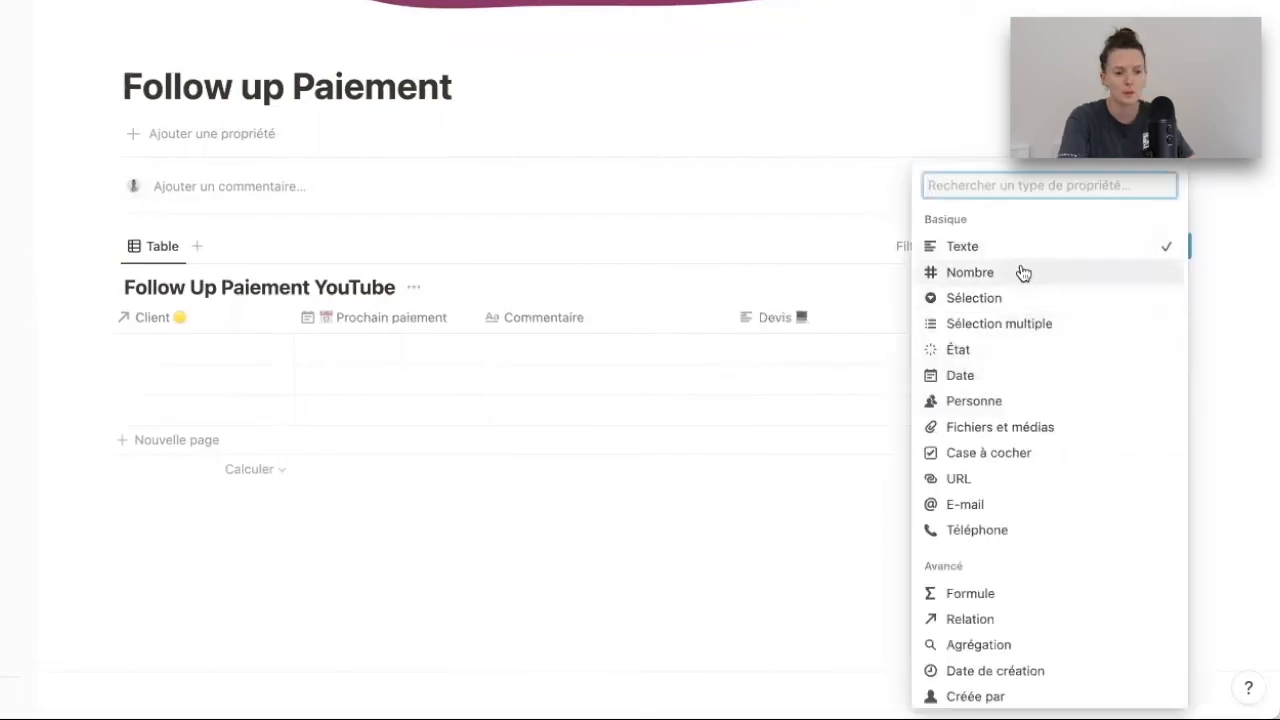
click(1017, 274)
click(1156, 429)
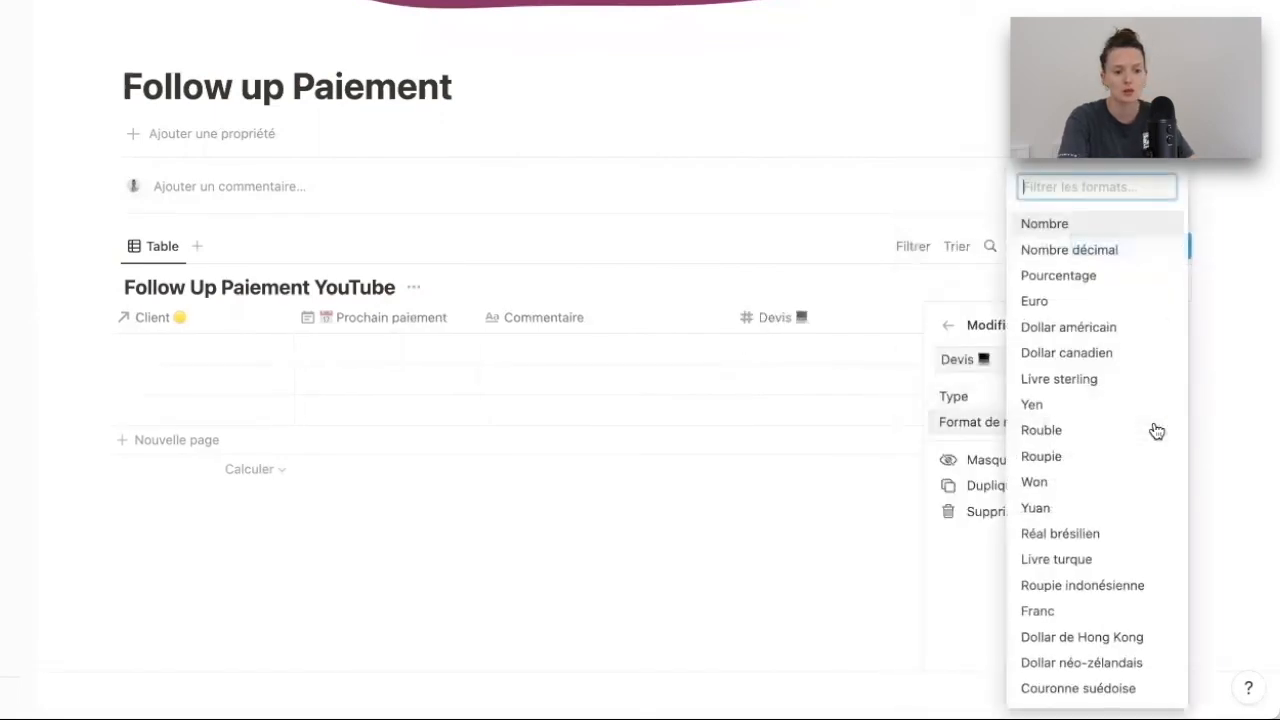
click(1093, 307)
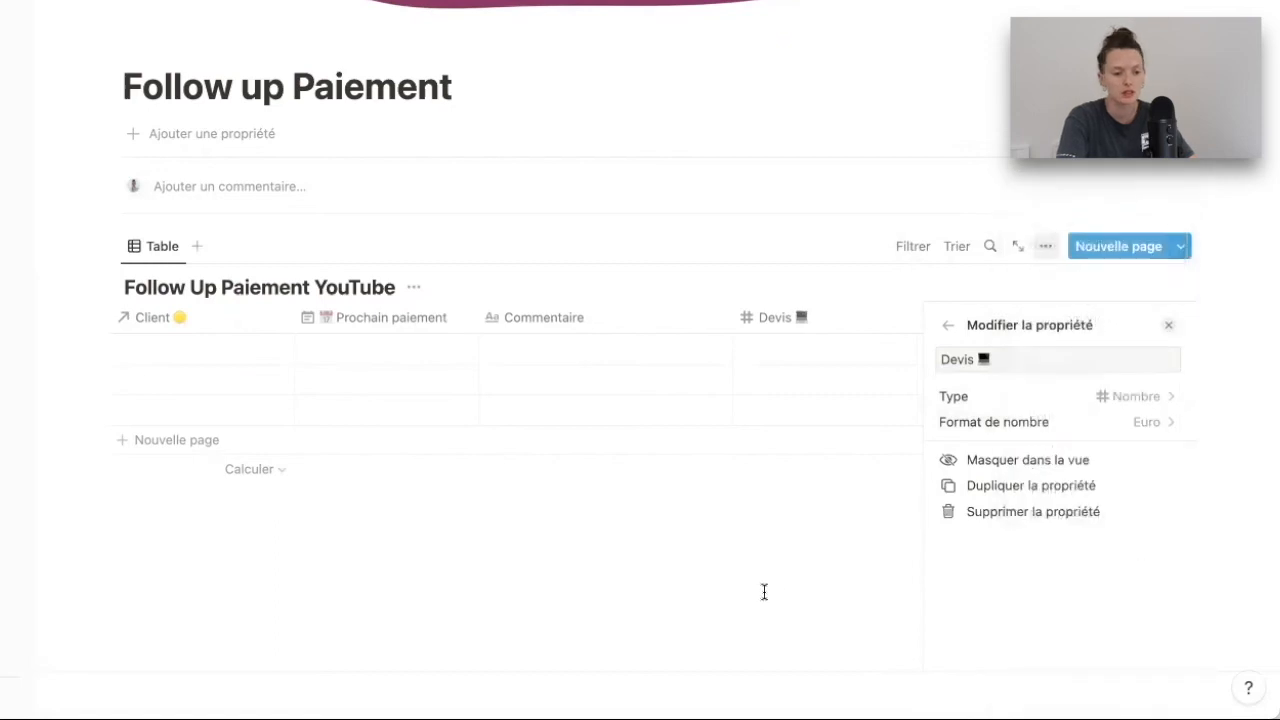
click(763, 591)
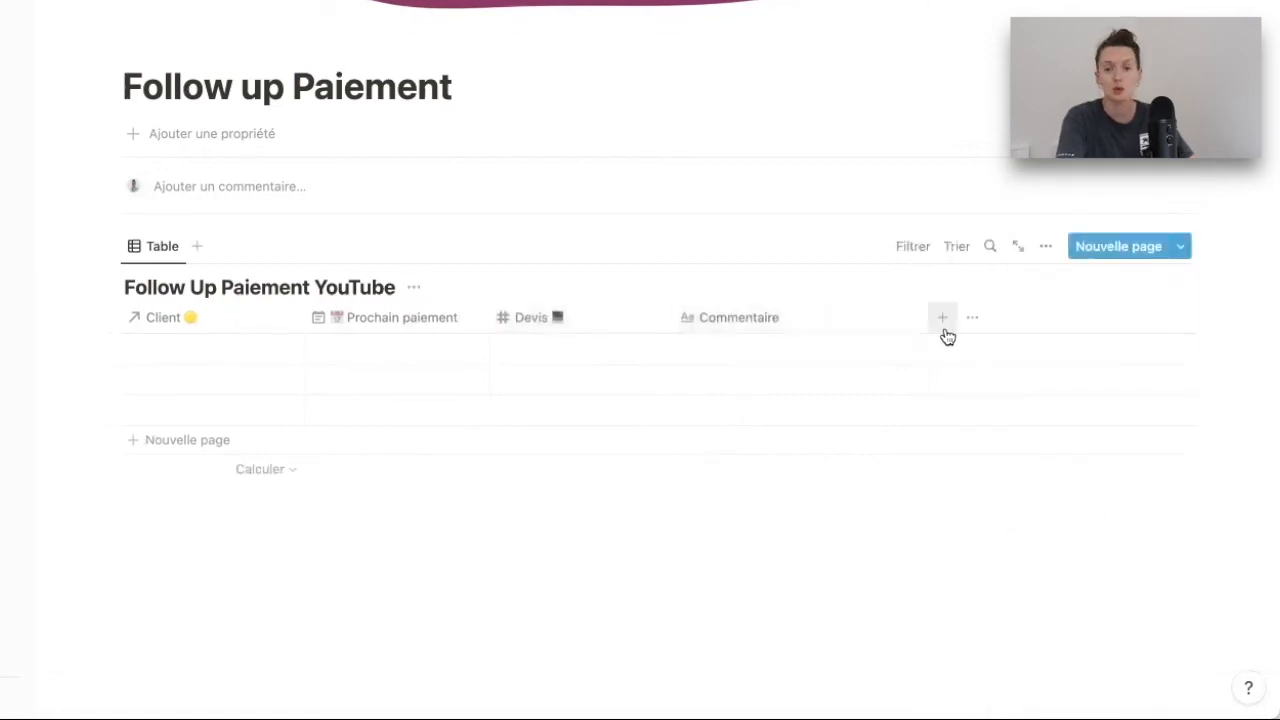
drag(926, 317, 820, 317)
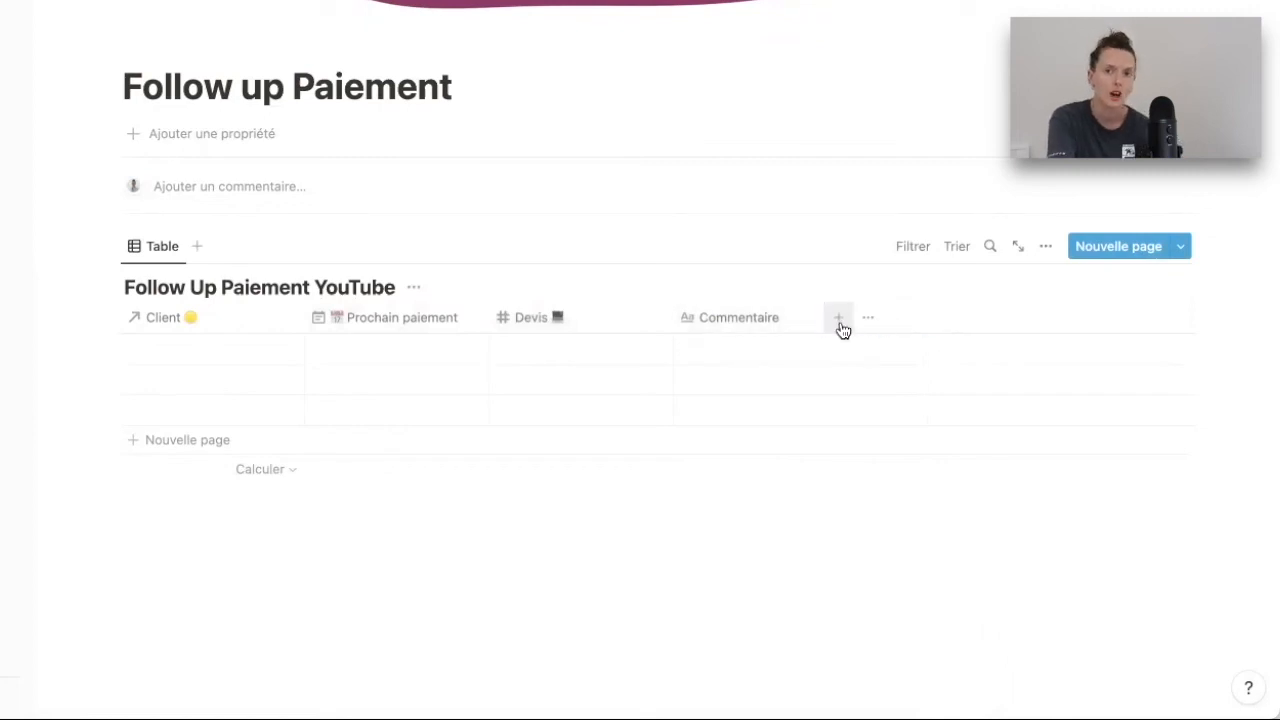
Step: Add an État property named "Statut 📍" to the Follow Up Paiement YouTube table
click(841, 326)
click(1100, 400)
click(1060, 350)
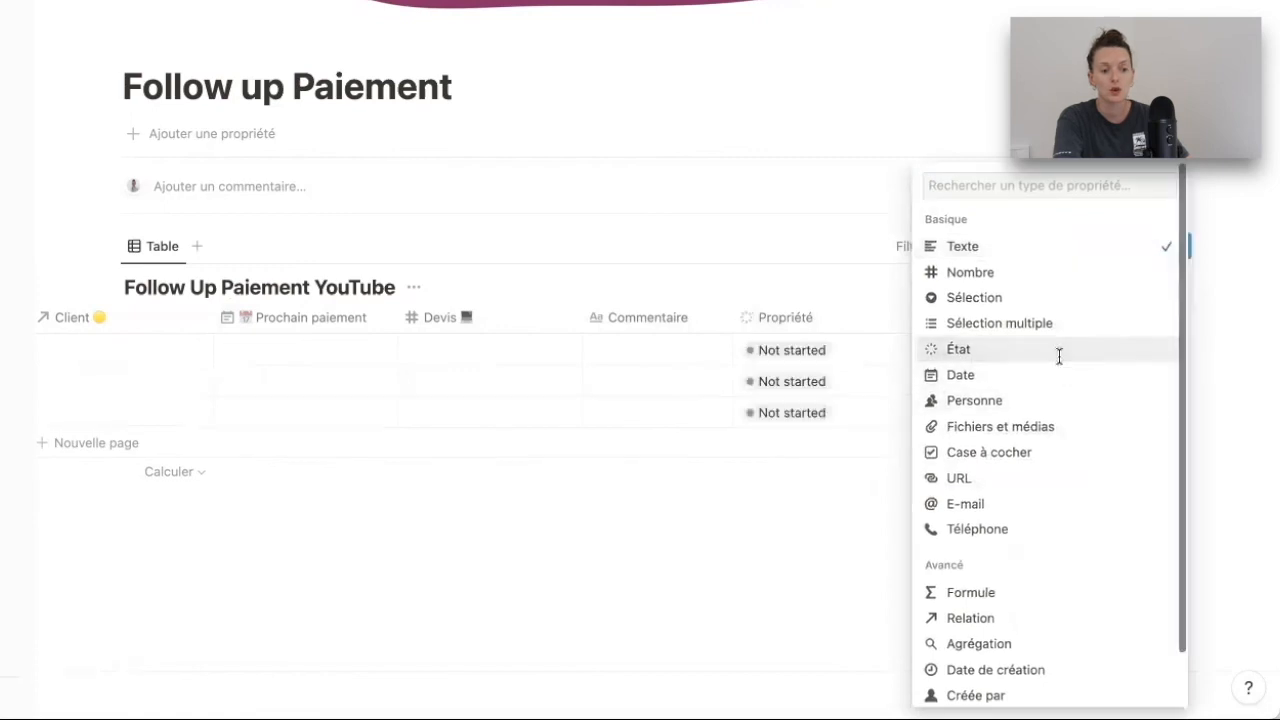
text(Statut 📍)
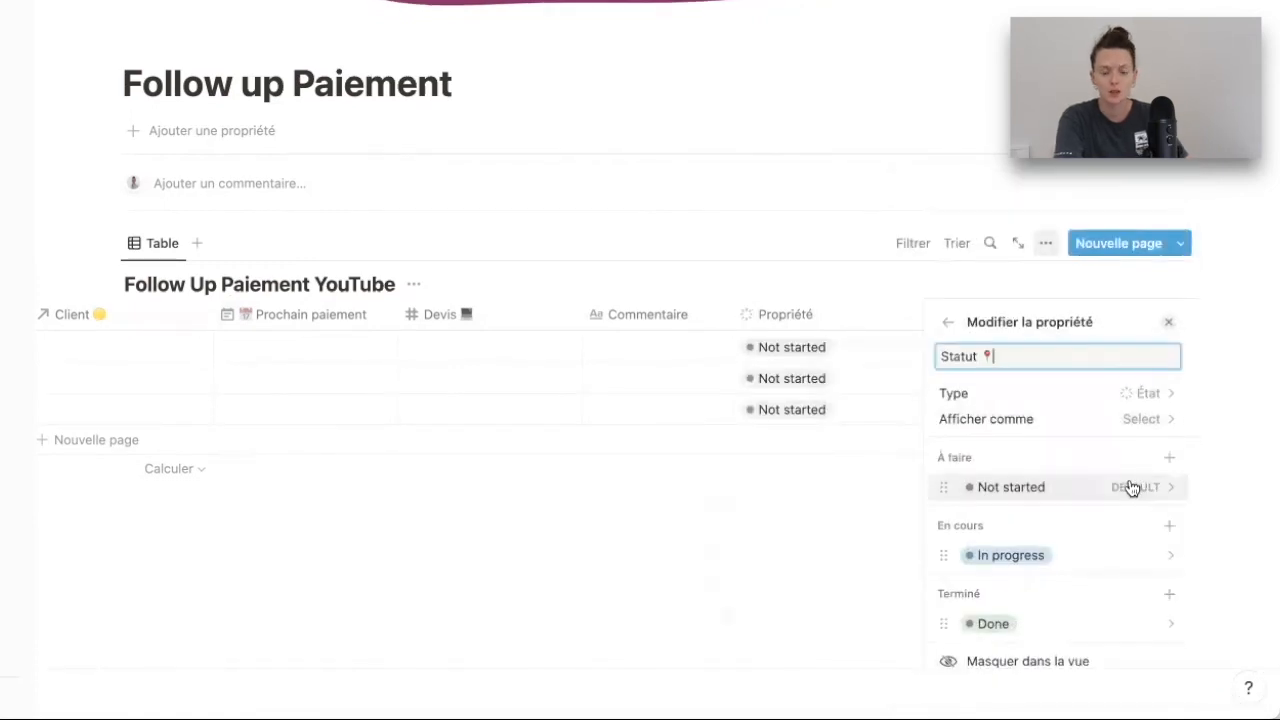
Step: Rename the "Not started" option of Statut as "en cours" in yellow, and rename the "In progress" option with the colour violet
click(1132, 487)
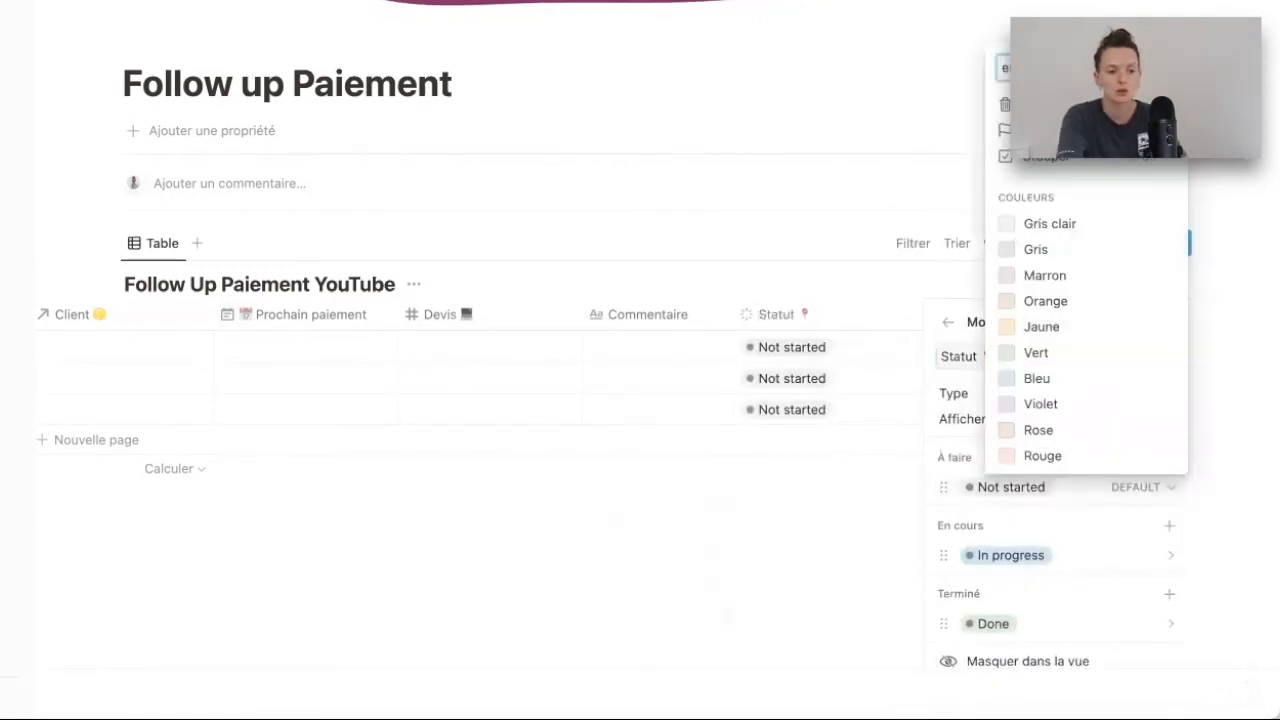
click(1123, 328)
click(1096, 557)
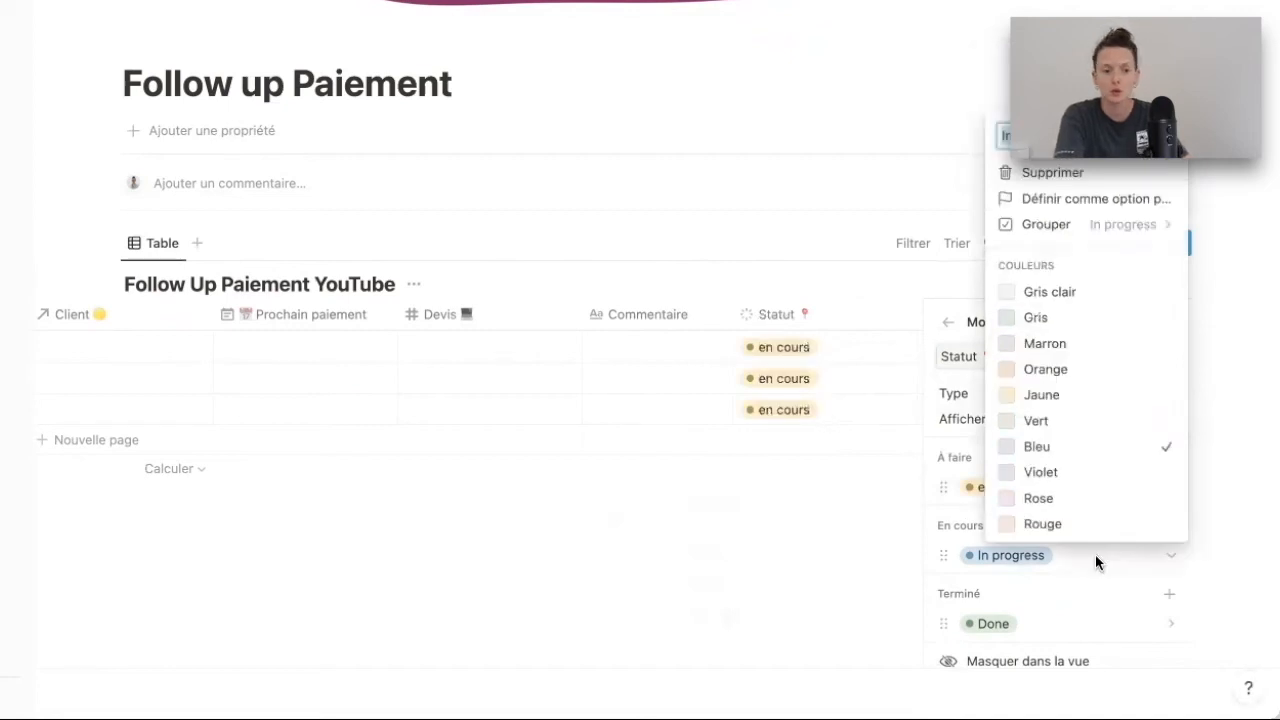
text(e)
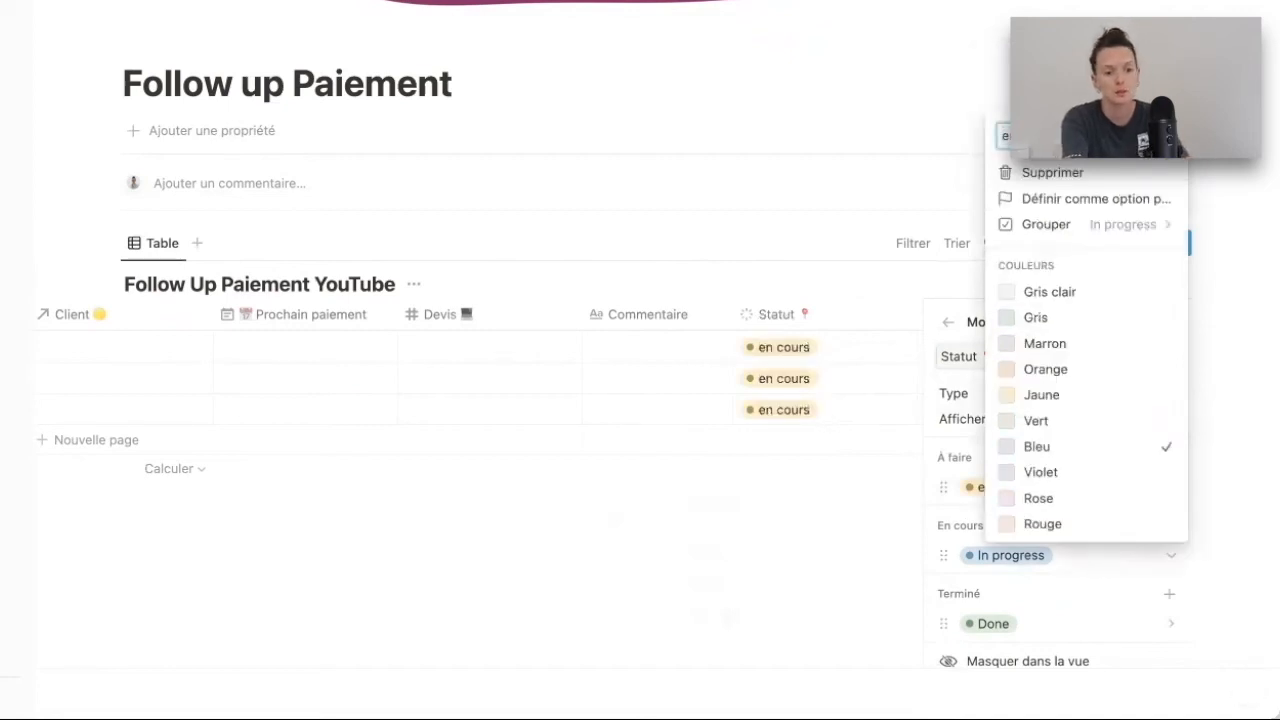
click(1069, 477)
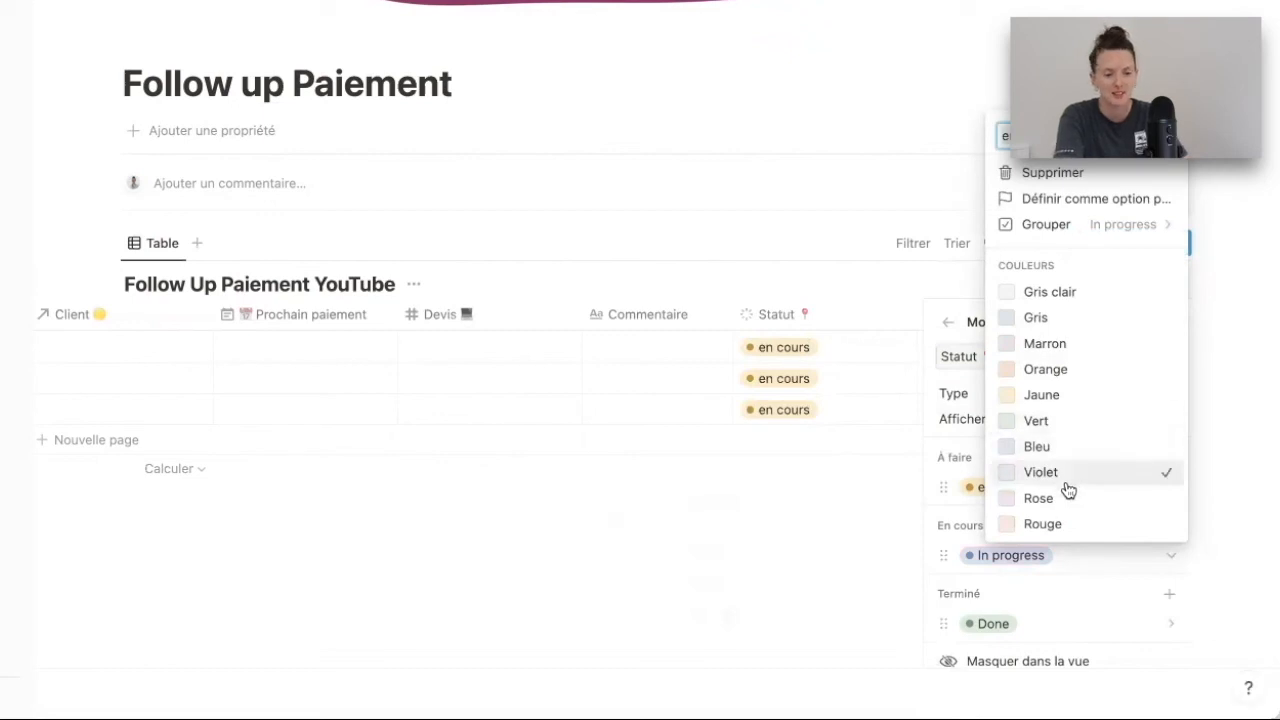
Step: Rename the "Done" option of Statut as "fini" and place the Statut column directly after Client
click(1043, 621)
click(1072, 625)
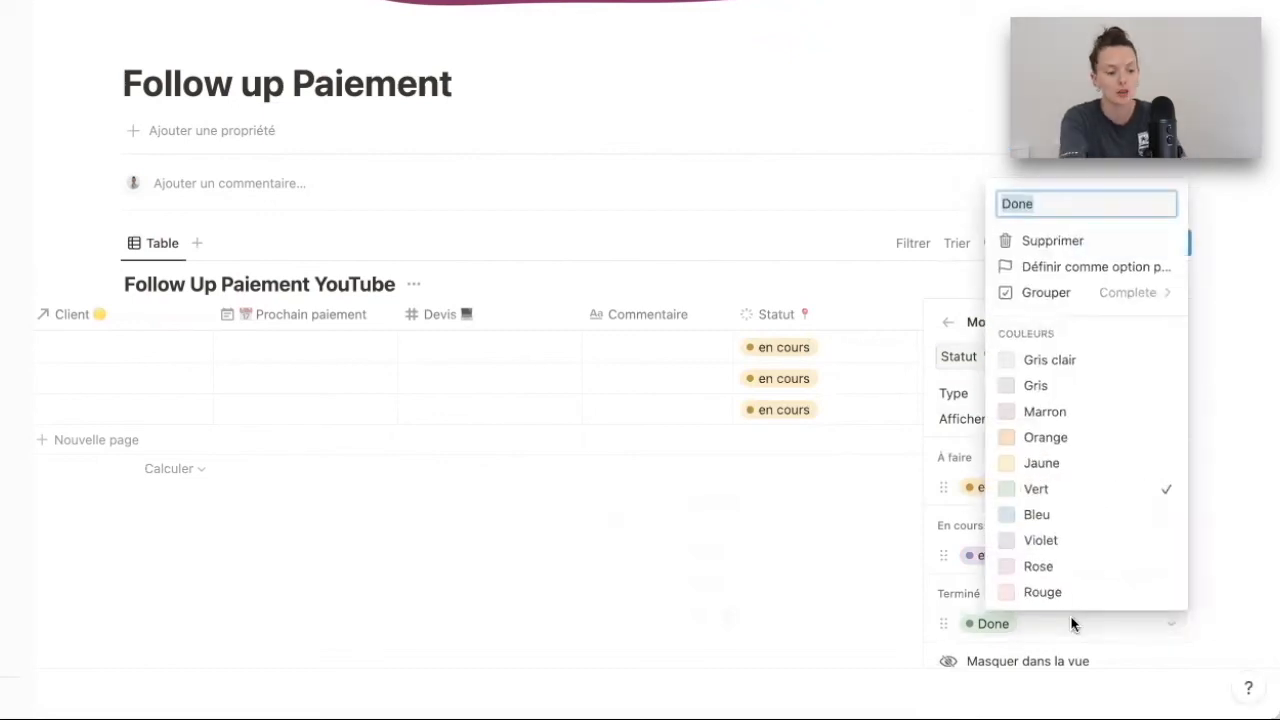
text(fini)
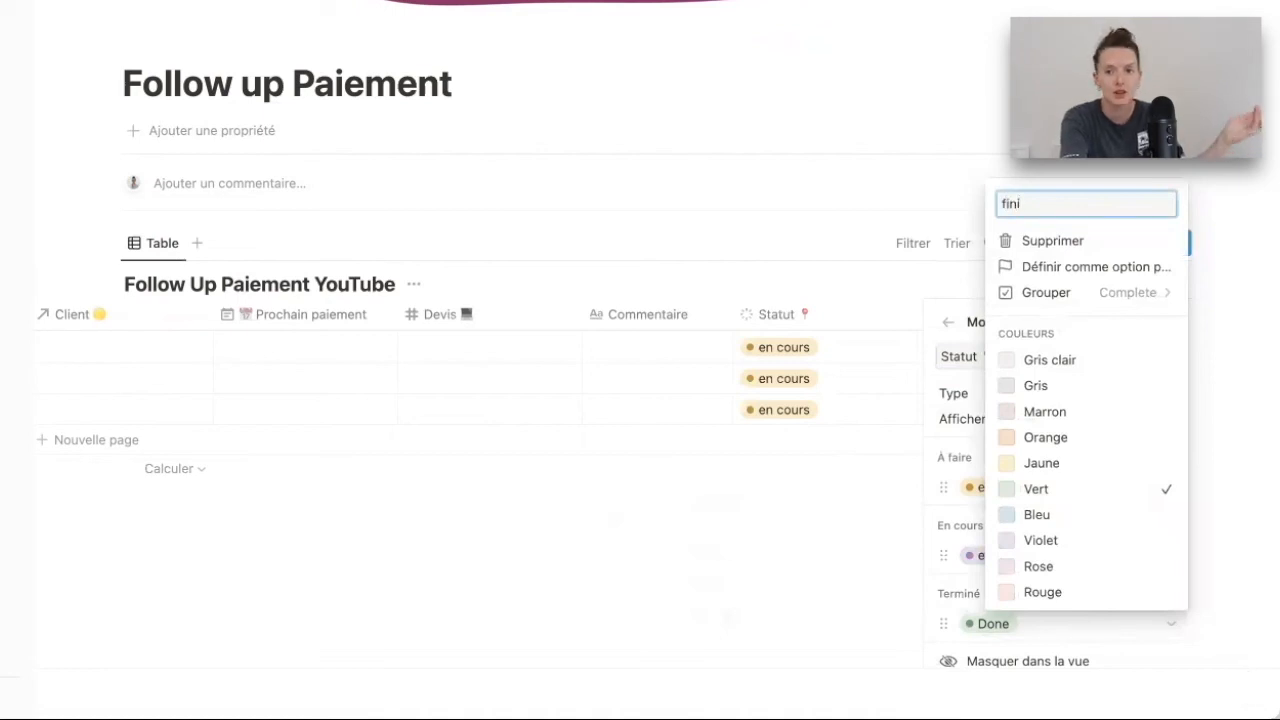
key(Return)
click(750, 610)
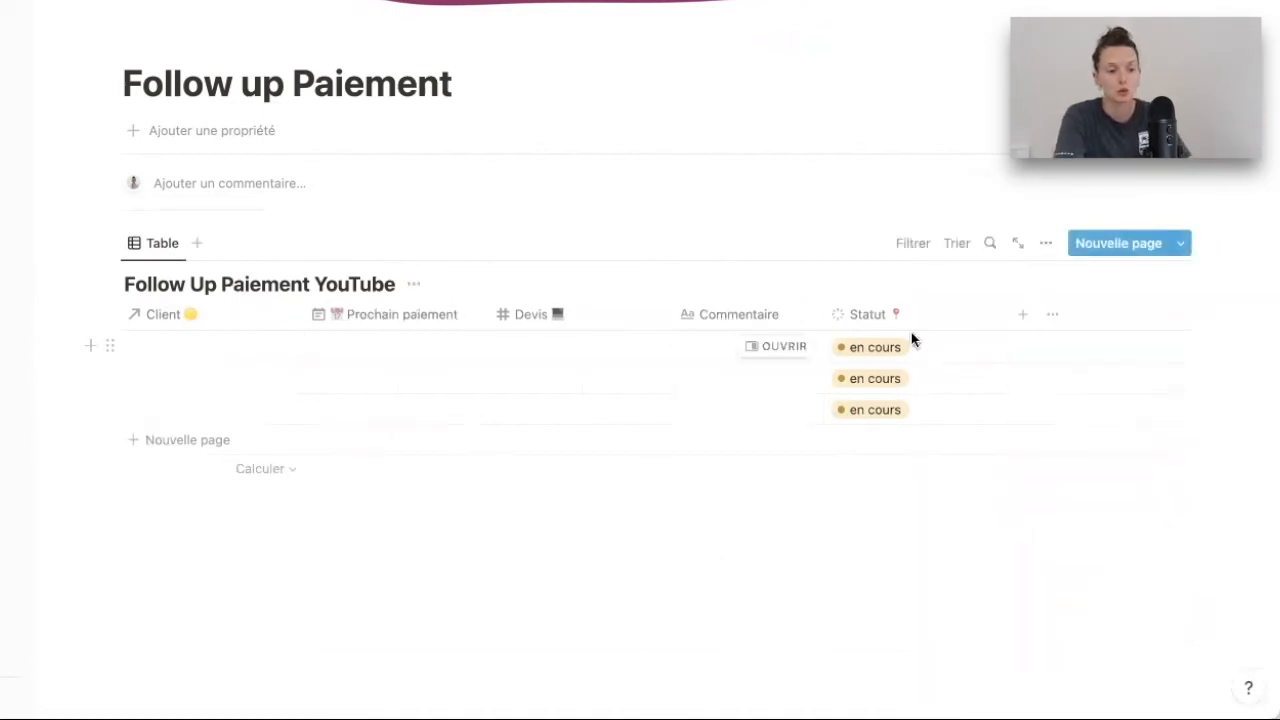
drag(910, 320, 443, 320)
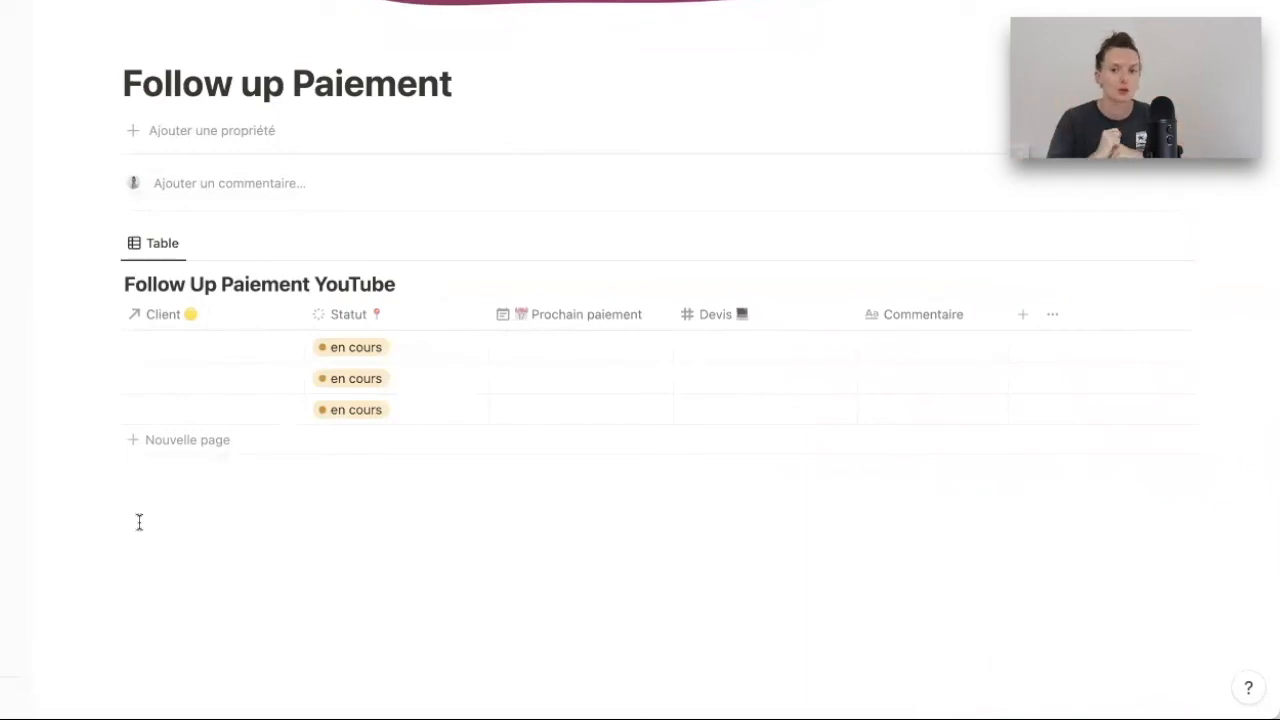
Step: Add a Case à cocher property after the Décembre column and narrow its column
scroll(818, 335, right, 10)
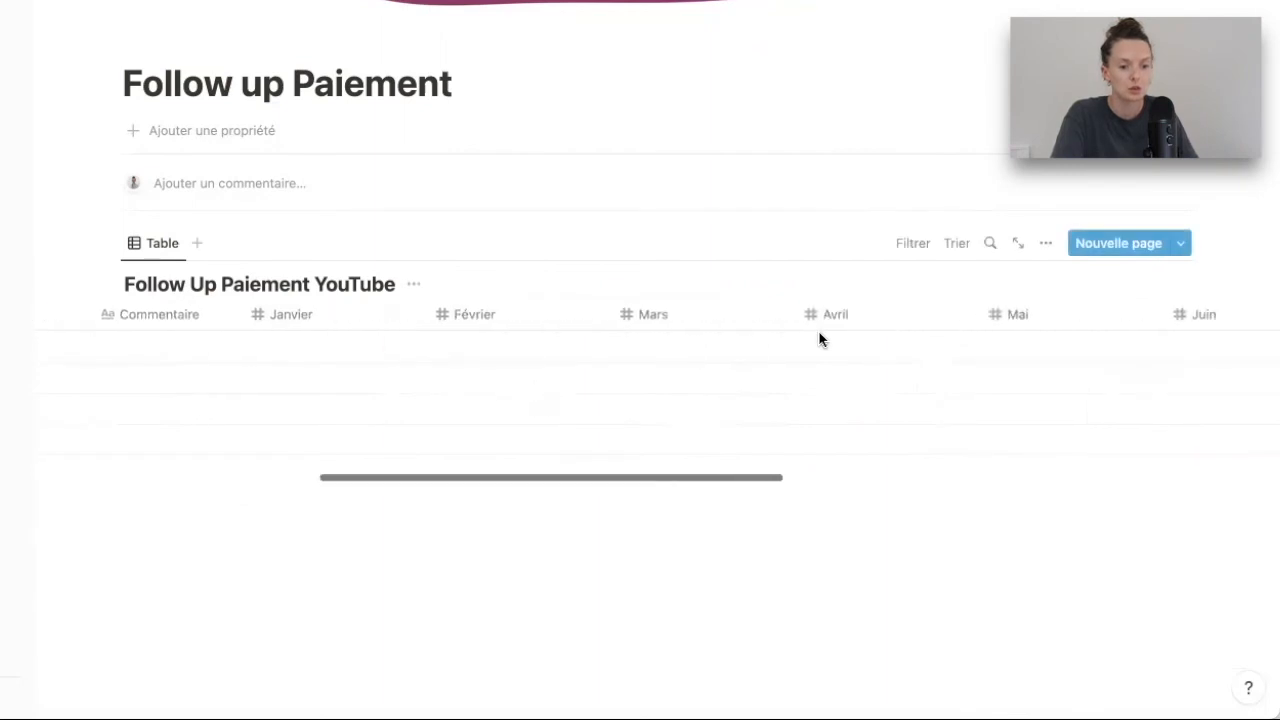
scroll(818, 340, right, 5)
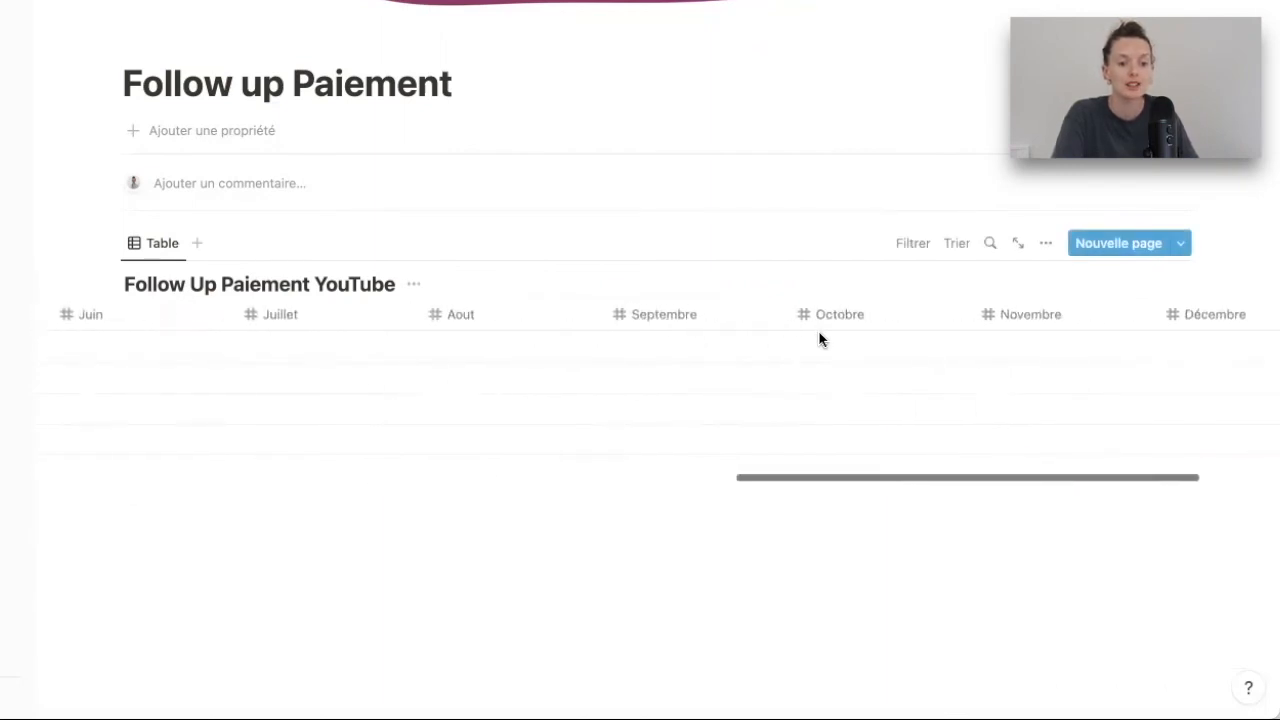
scroll(818, 340, right, 3)
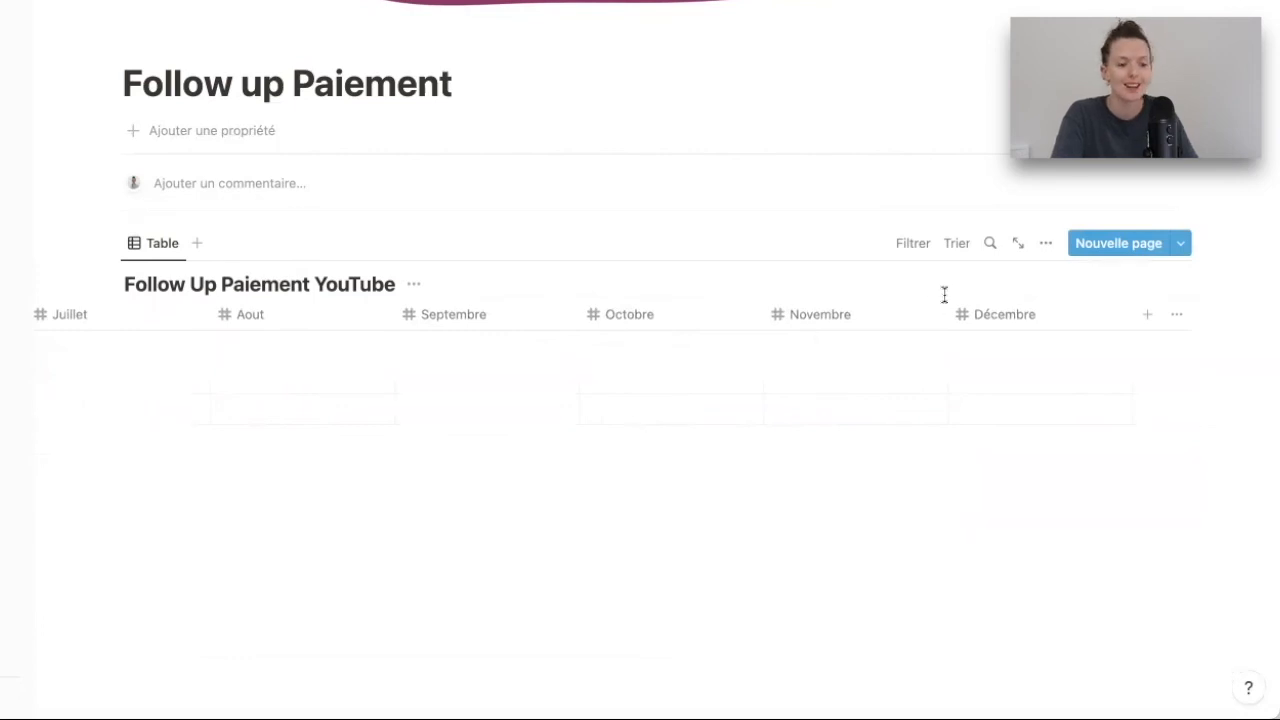
click(1147, 314)
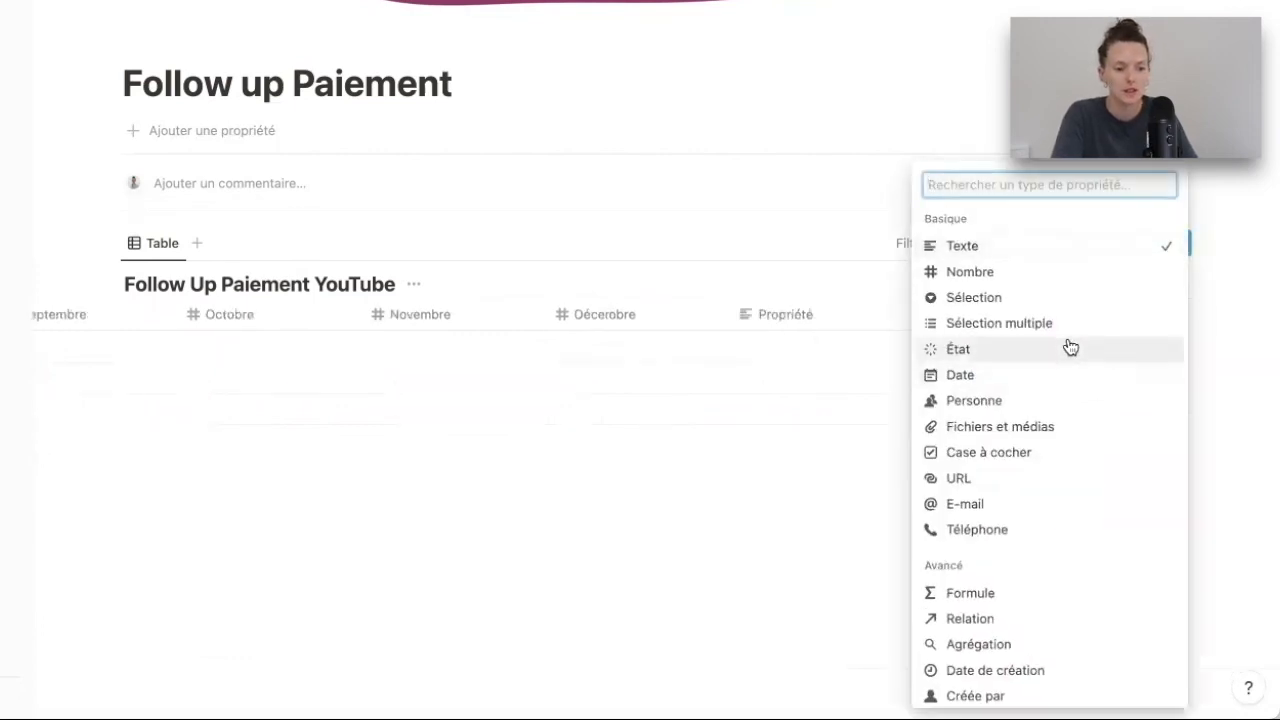
click(1027, 459)
click(905, 322)
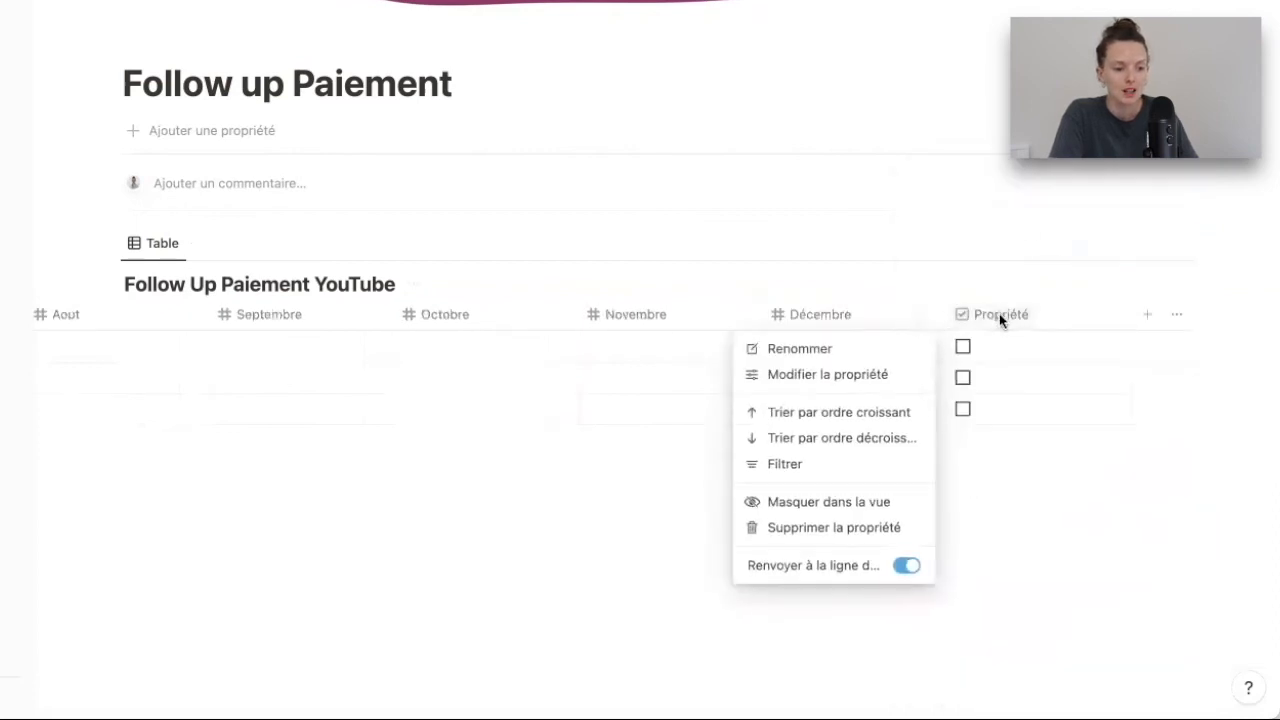
click(1126, 317)
drag(1131, 314, 1071, 317)
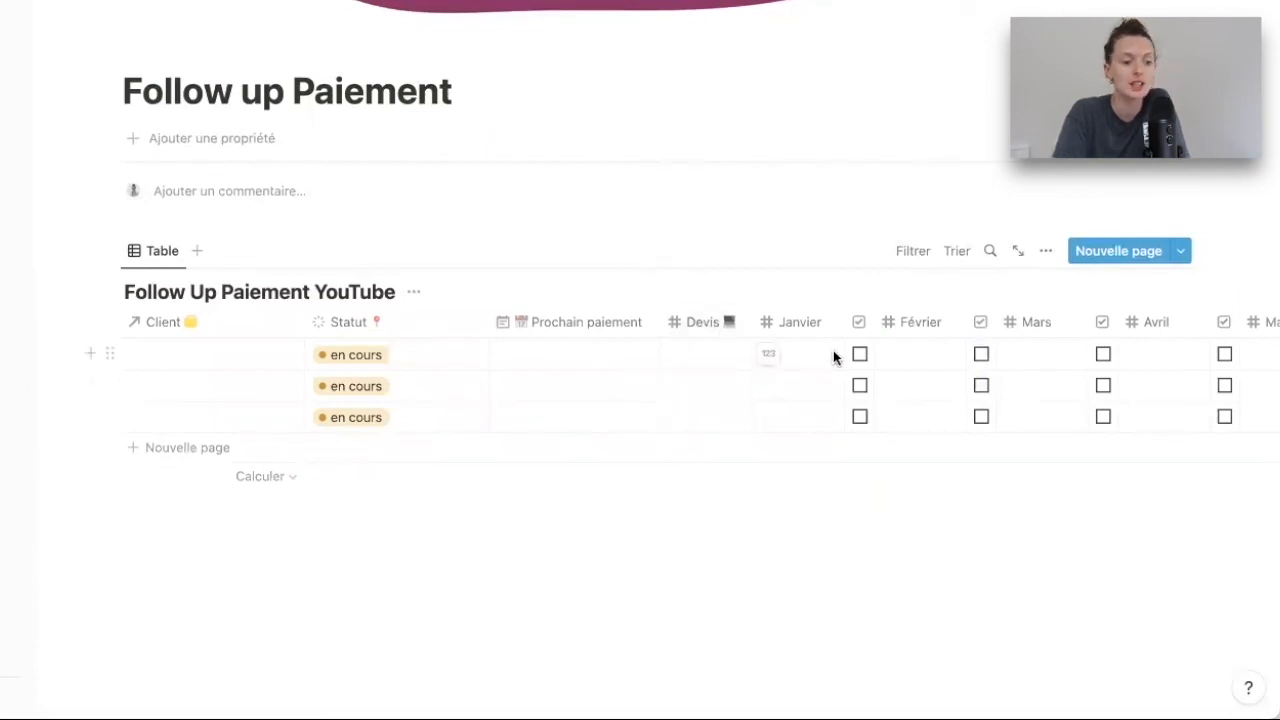
Step: Link a client to the first row of the payment table and set its Prochain paiement to 30/07/2022
scroll(834, 355, right, 6)
scroll(833, 350, left, 8)
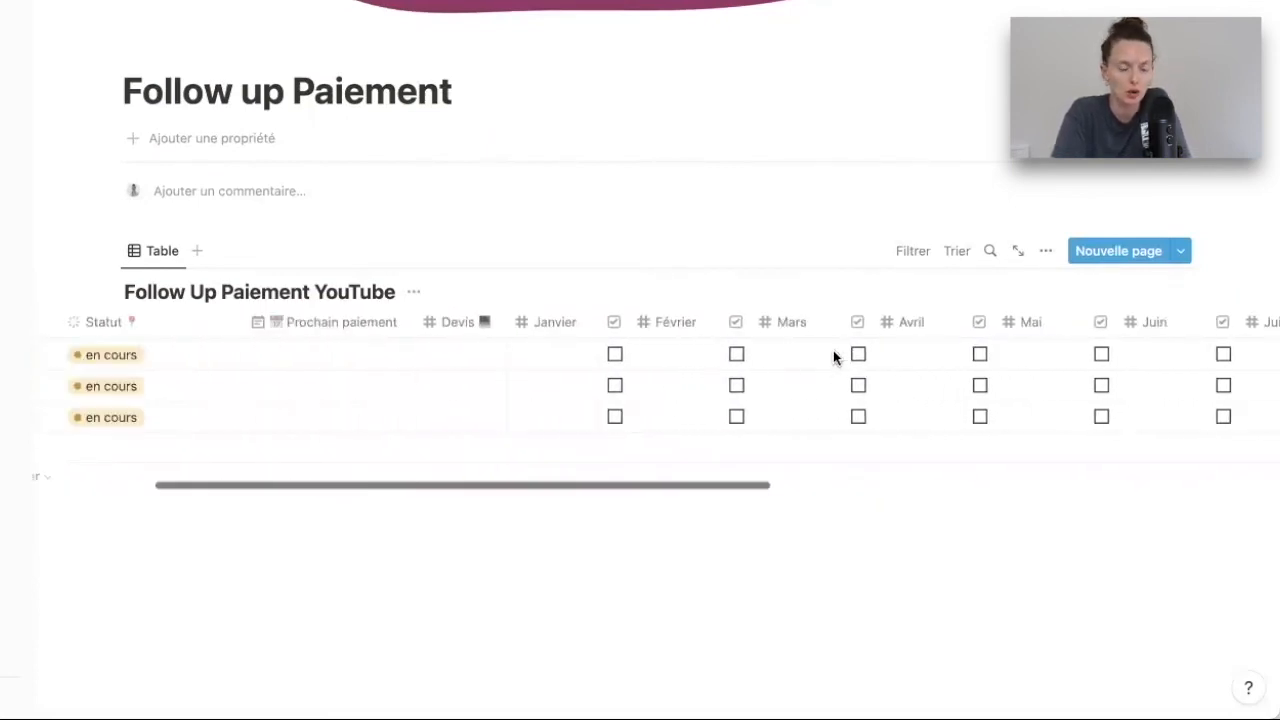
click(170, 355)
click(104, 415)
click(434, 498)
click(494, 356)
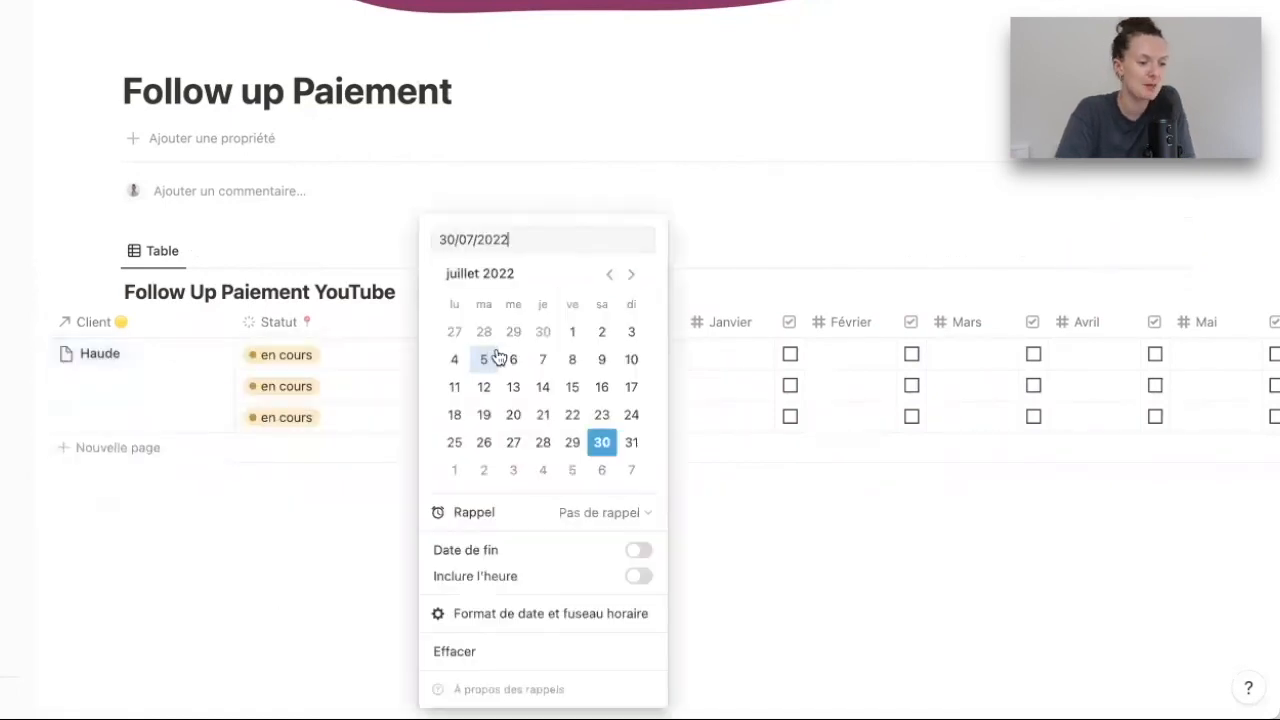
click(597, 445)
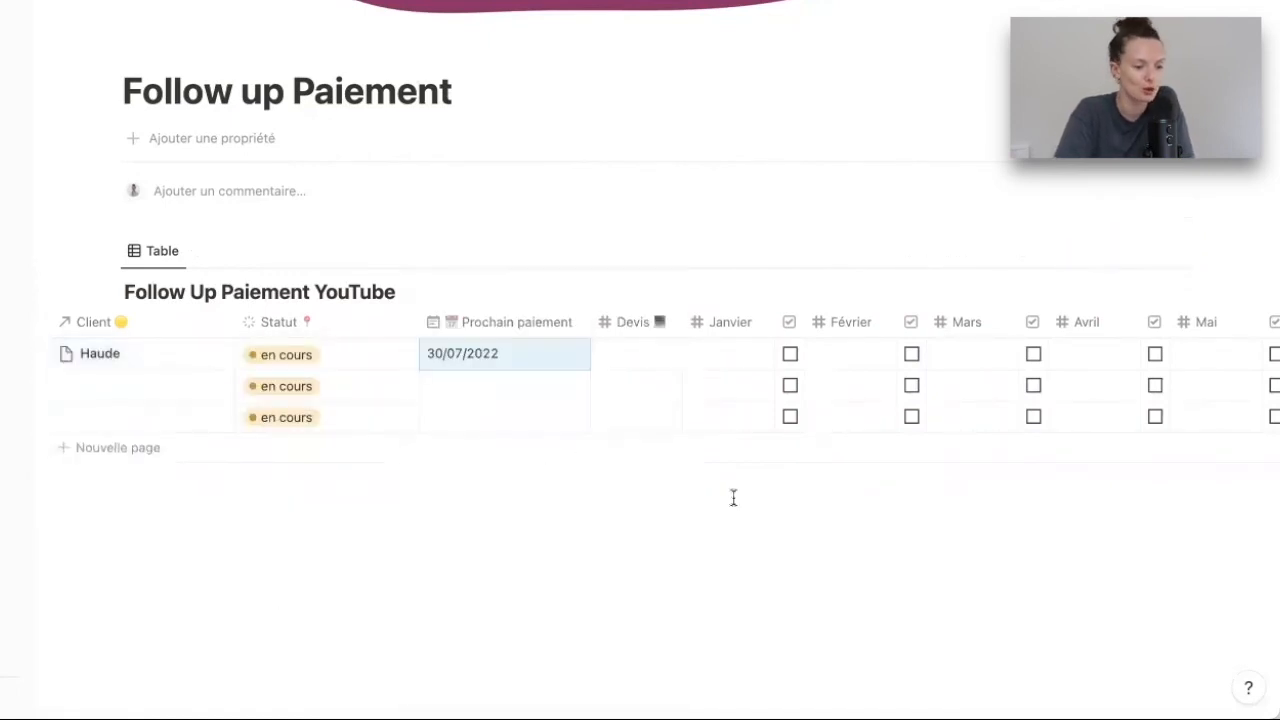
Step: Enter 2000 as the Devis amount in the first row
click(638, 350)
text(2 00)
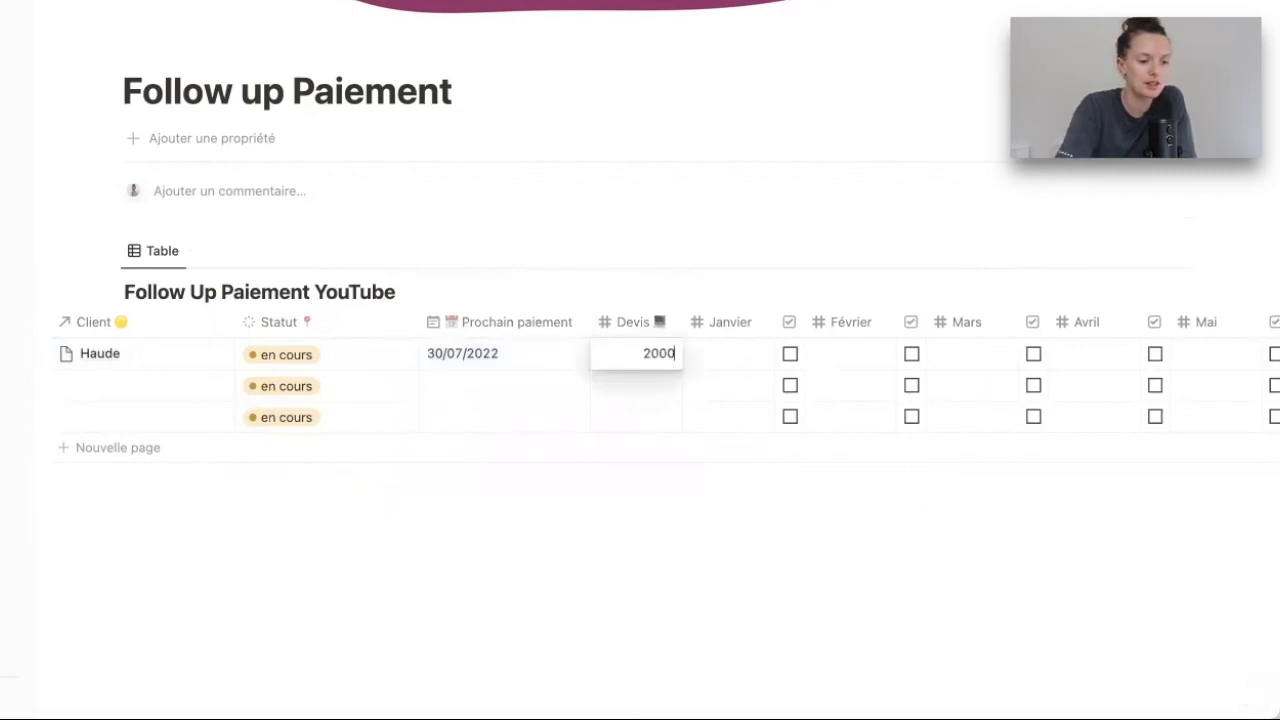
text(0)
key(Return)
Step: Enter the first row's monthly payments: 1000 for Juillet, 500 for Aout and 500 for Septembre
scroll(866, 383, right, 5)
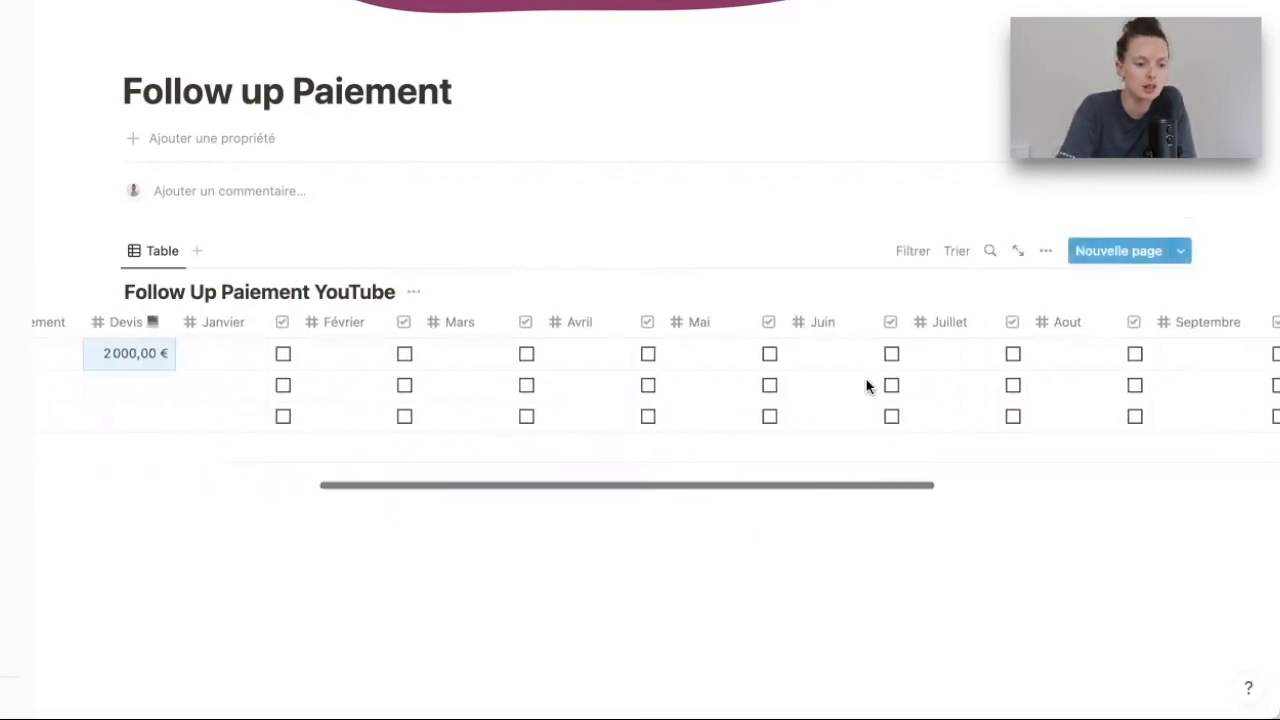
click(954, 357)
text(1000)
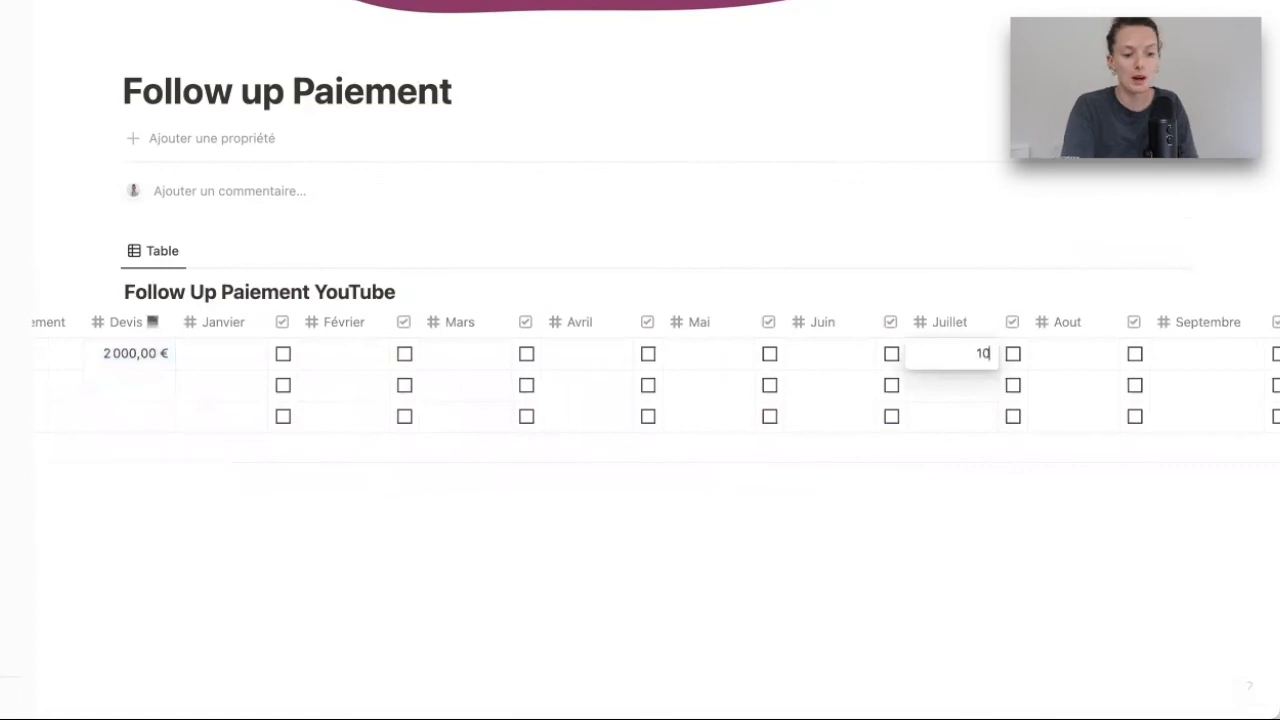
click(1059, 360)
text(500)
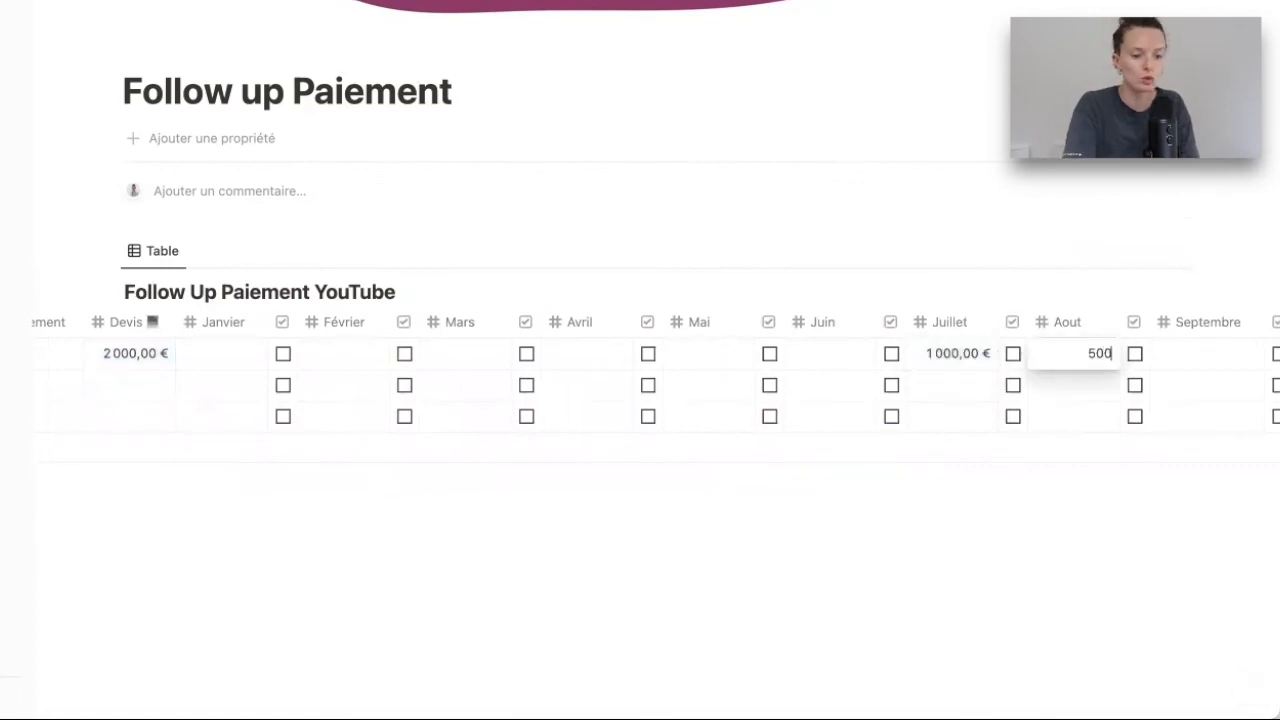
key(Return)
click(1173, 352)
text(500)
key(Return)
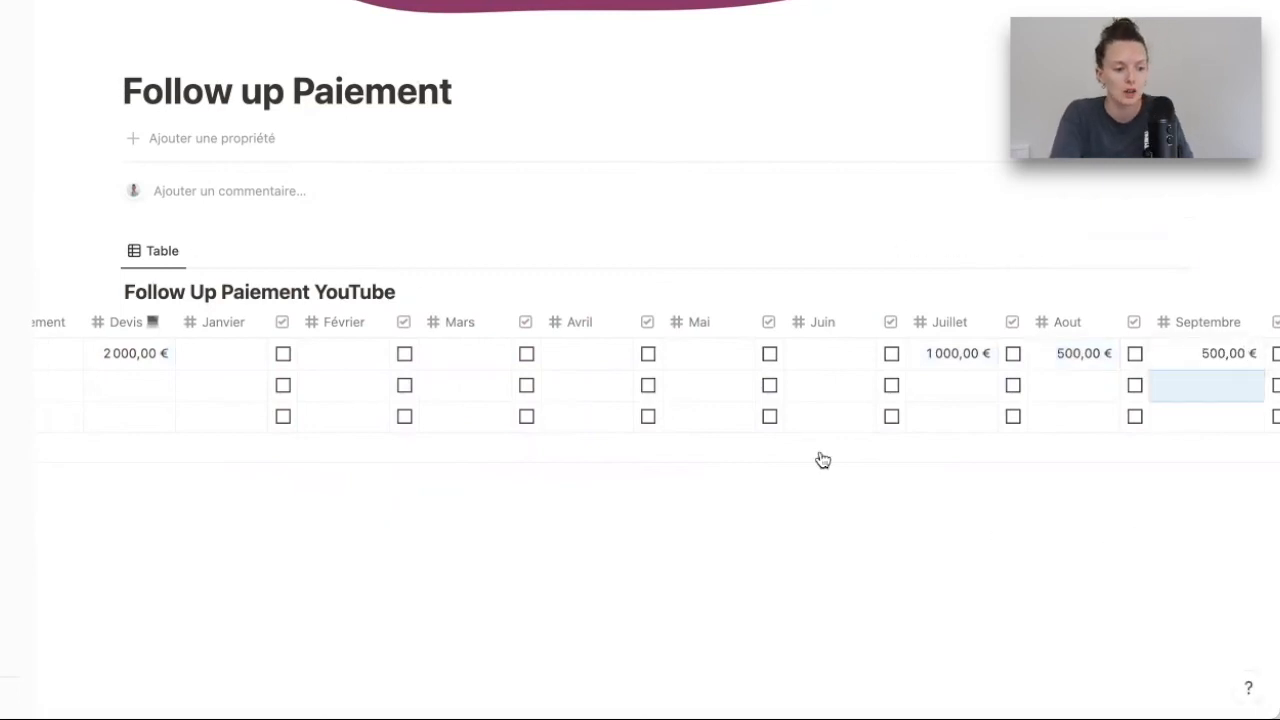
Step: Mark the first row's Juillet payment as received with the checkbox following that month
scroll(678, 403, left, 5)
scroll(677, 403, right, 10)
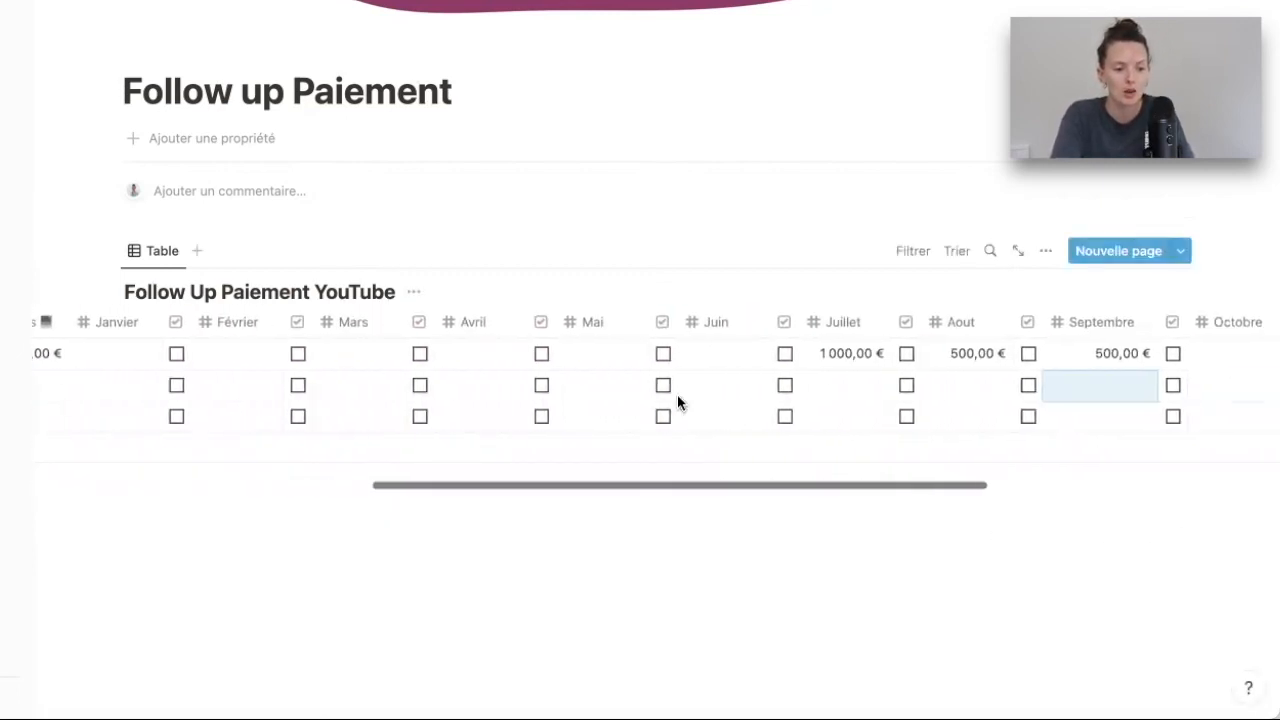
click(891, 354)
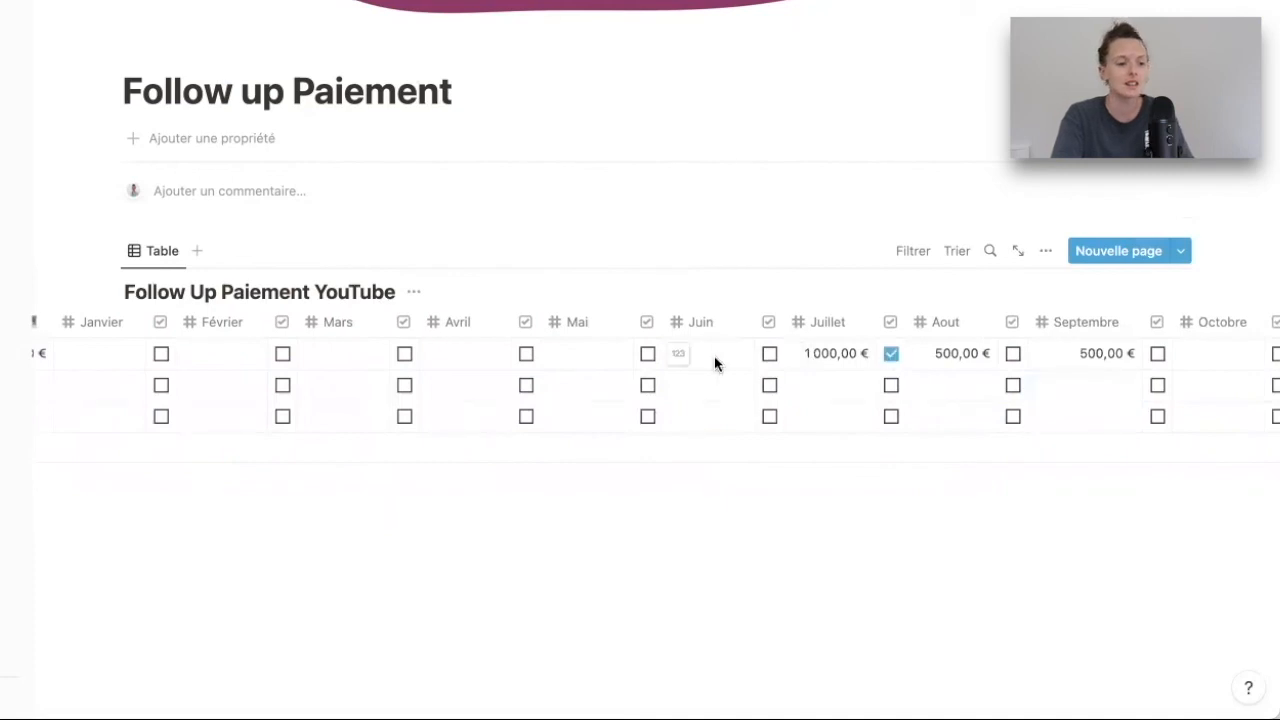
Step: Set the first row's Prochain paiement date to 30/08/2022
scroll(714, 355, left, 10)
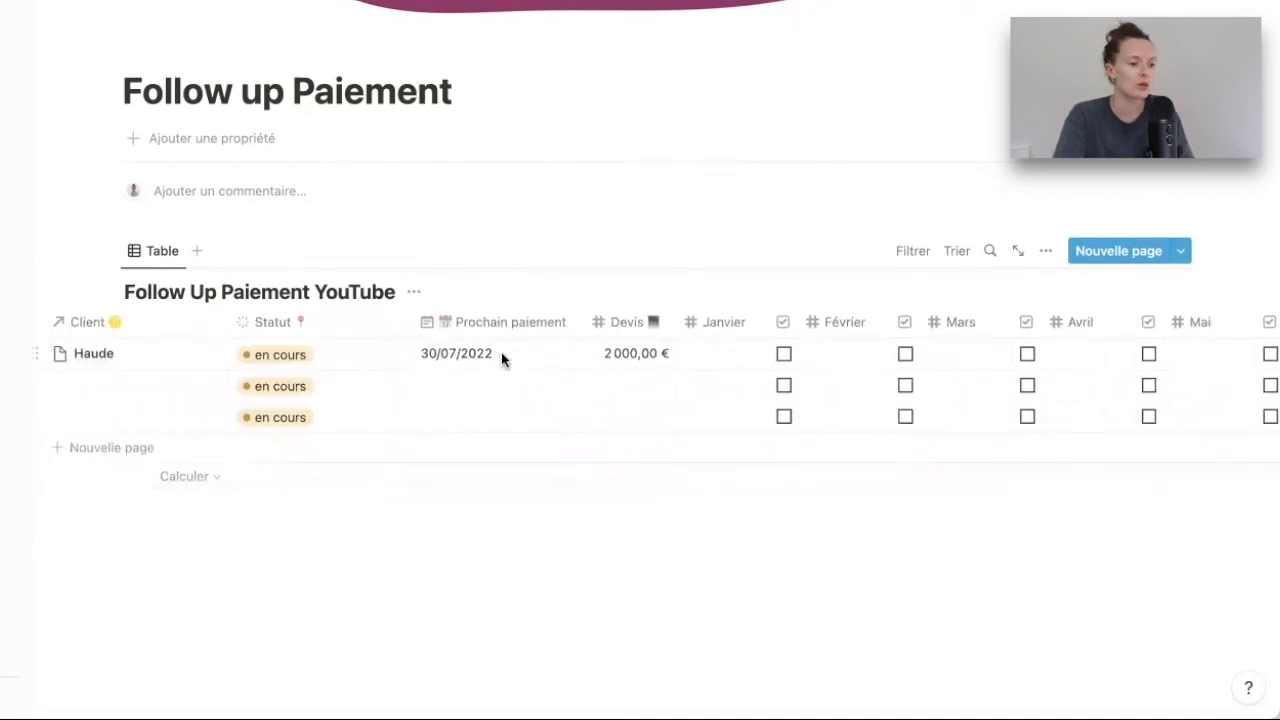
click(500, 355)
click(627, 275)
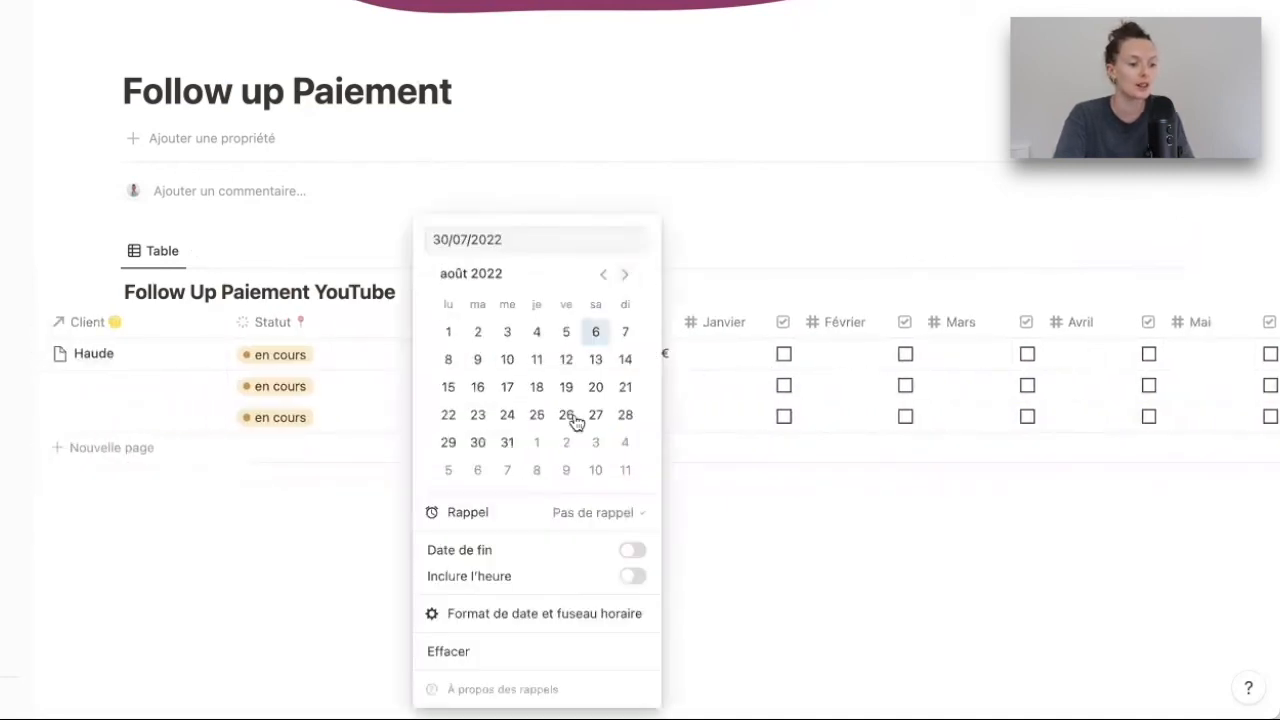
click(476, 444)
click(797, 575)
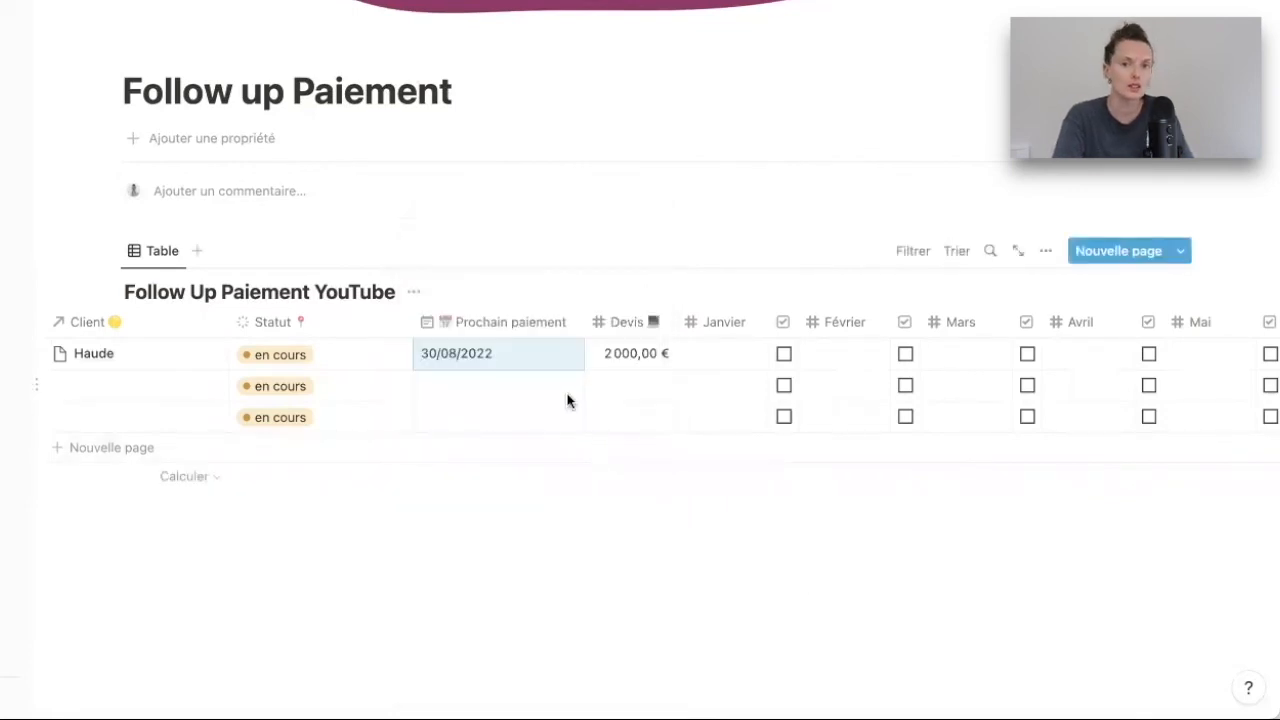
Step: Review the available Statut options for the first row, leaving its selection as it is
click(335, 353)
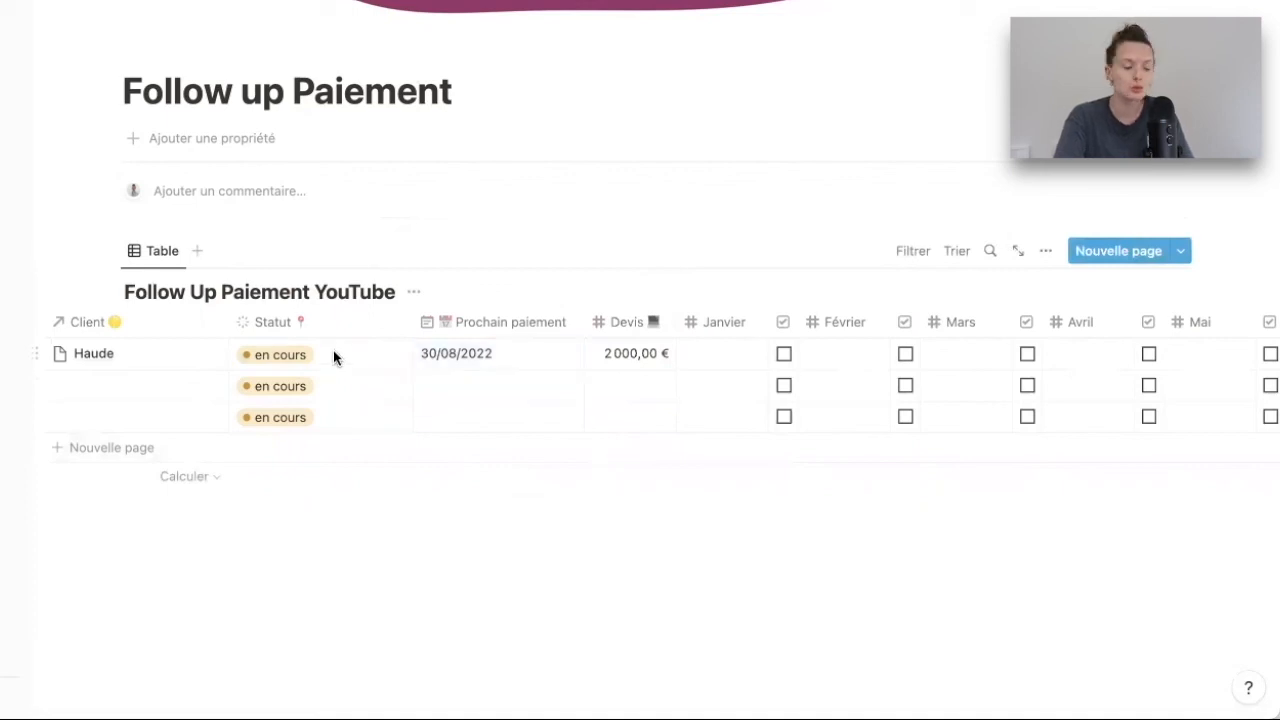
click(321, 358)
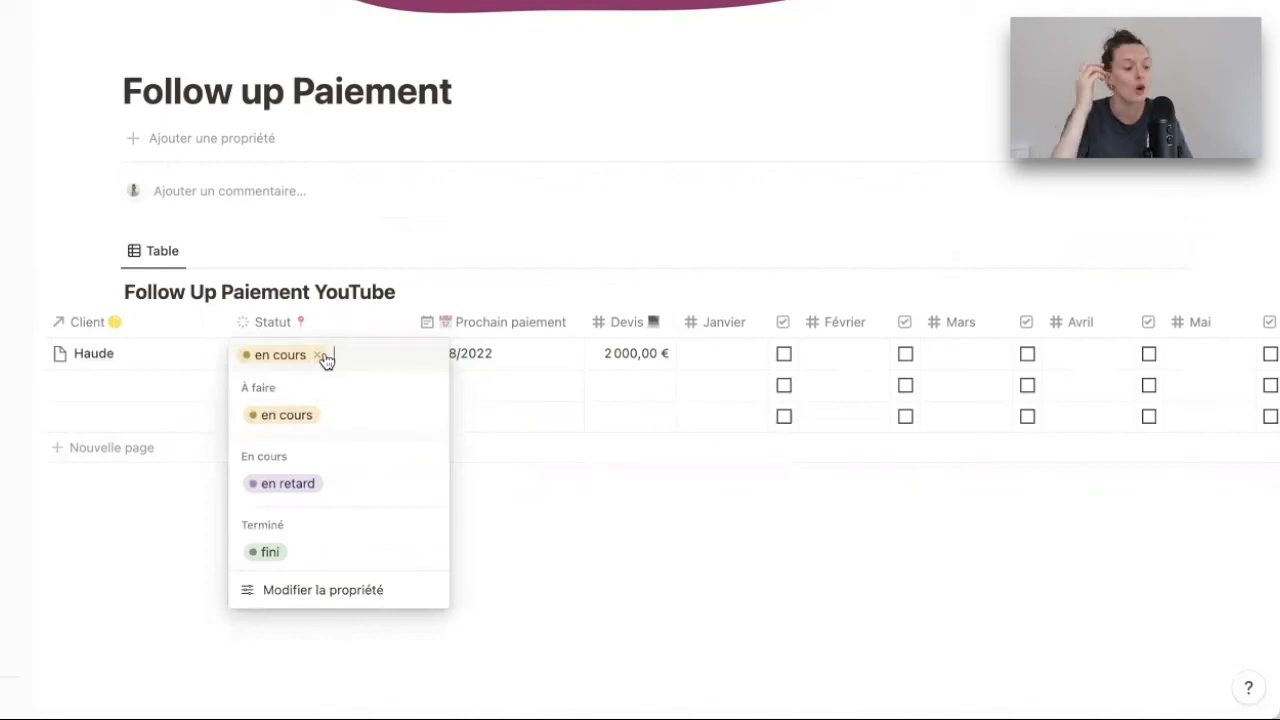
click(507, 569)
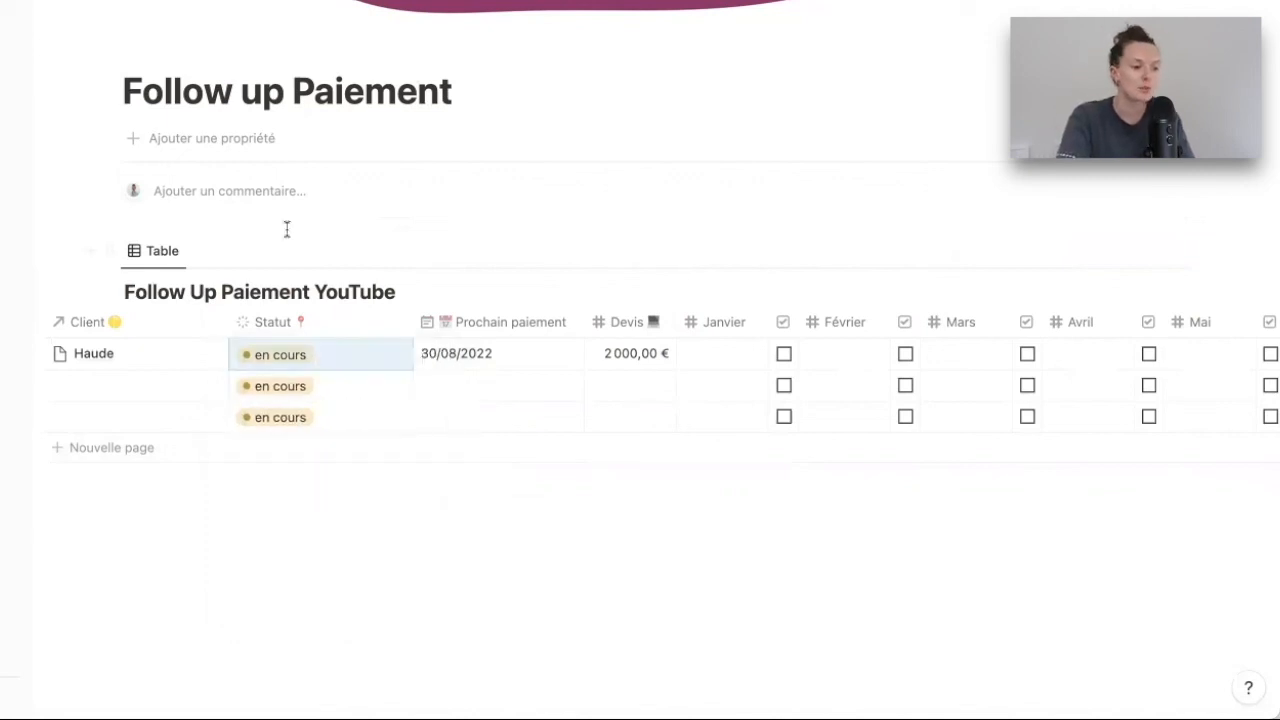
Step: Rename the table view as "Vue compléte"
scroll(163, 346, left, 2)
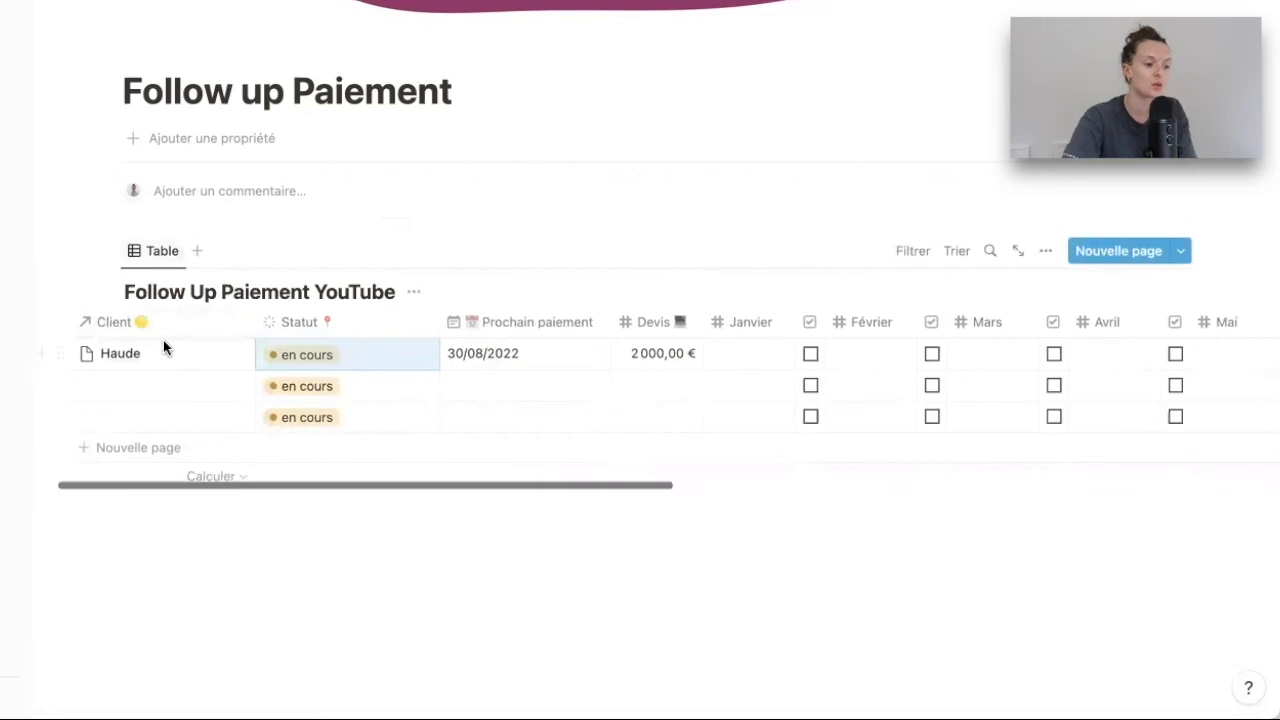
click(158, 251)
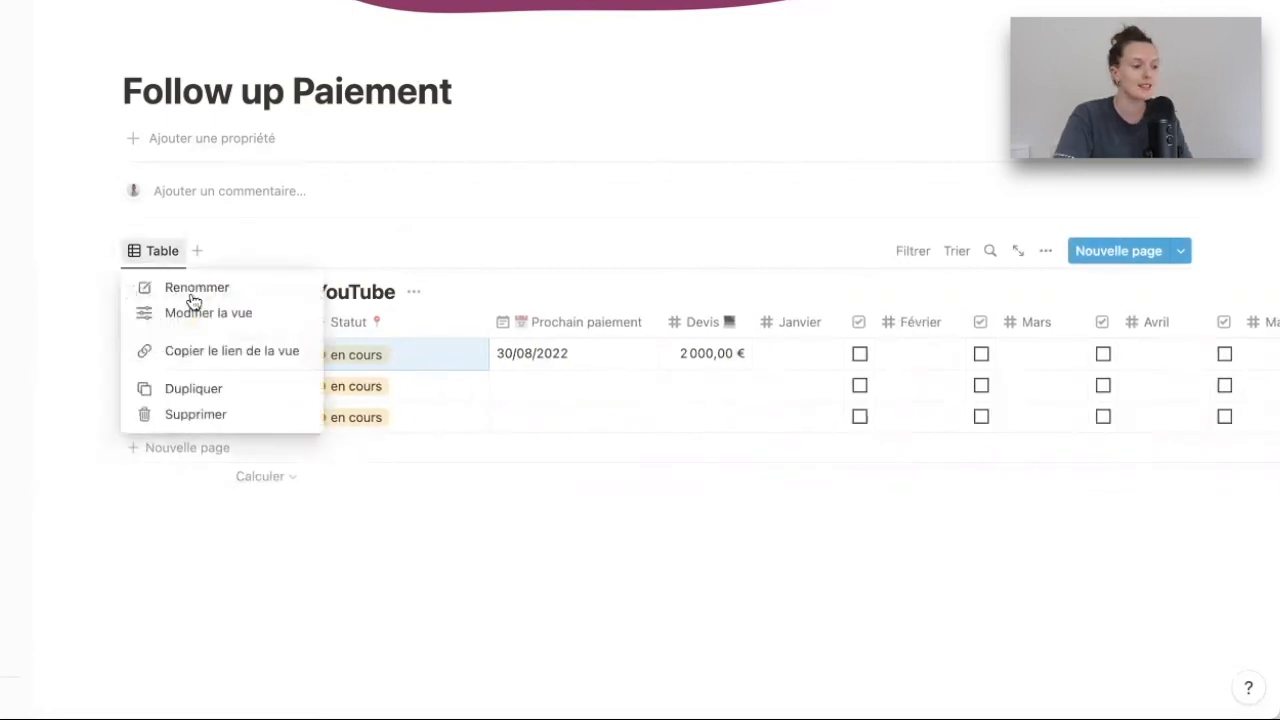
click(193, 308)
text(Vue complète)
click(293, 561)
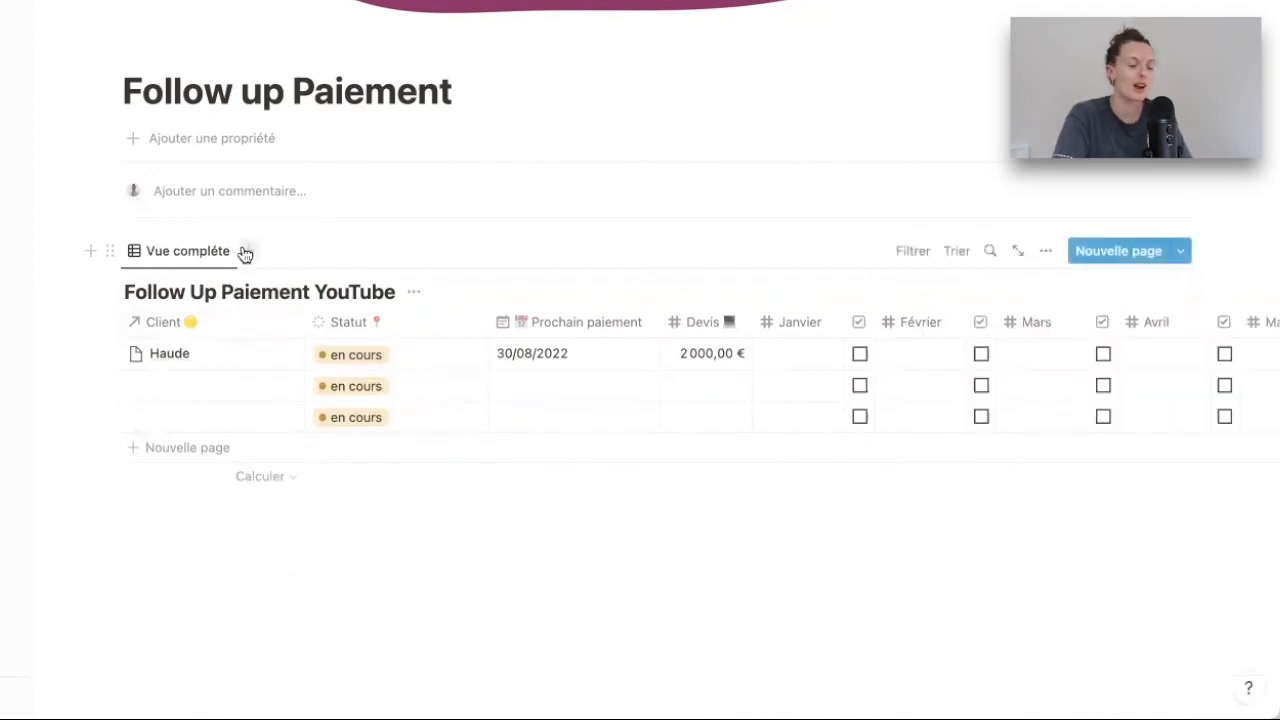
Step: Duplicate the "Vue compléte" view and name the copy "Vue en cours"
click(201, 258)
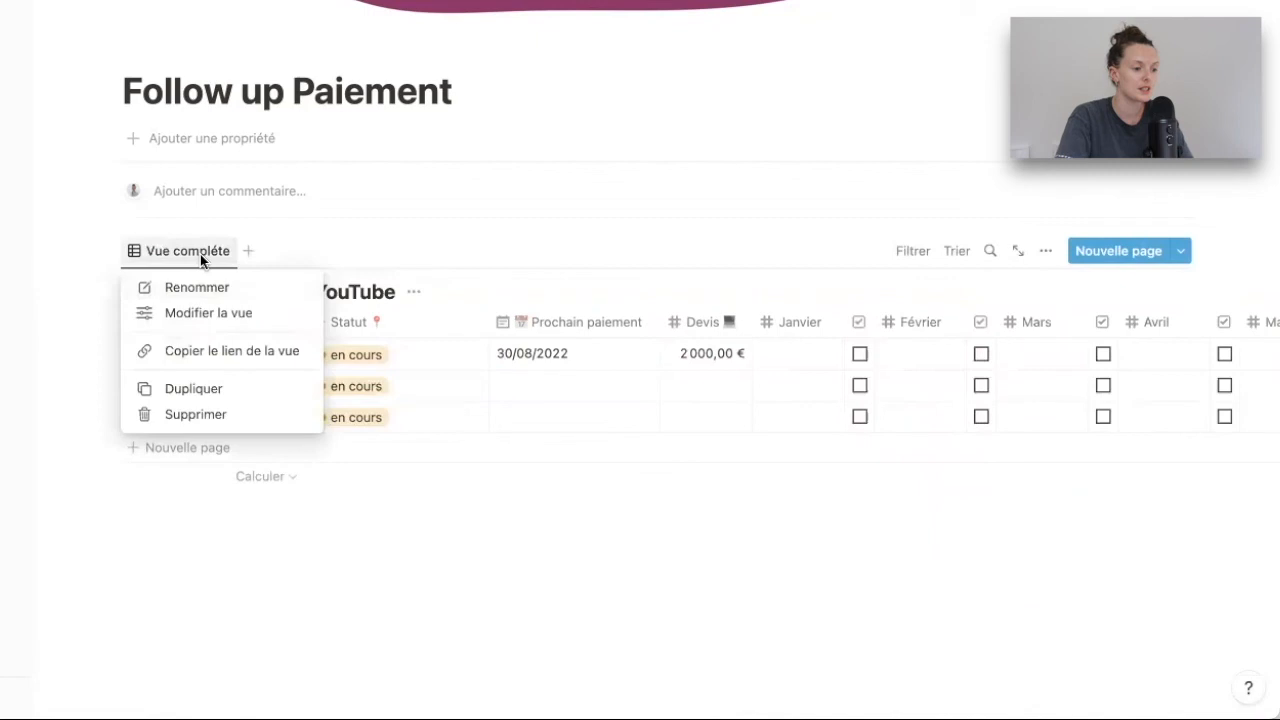
click(214, 390)
click(313, 265)
click(312, 285)
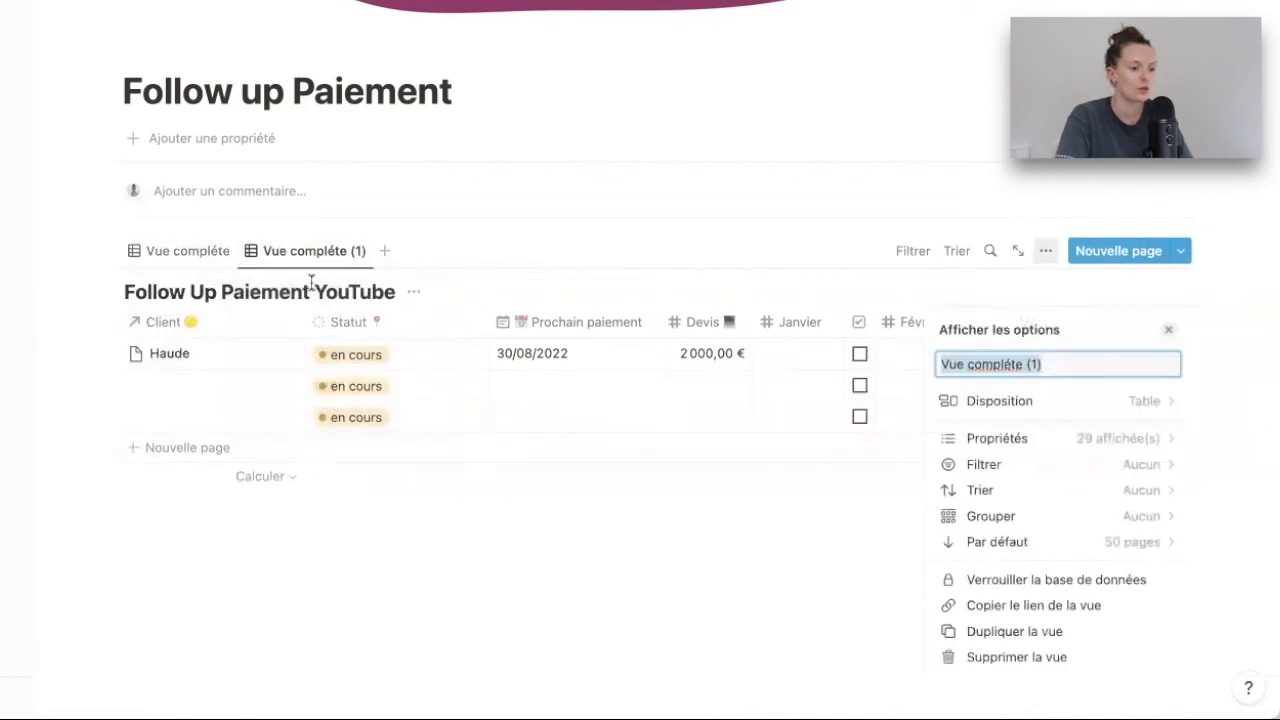
text(Vue en cours)
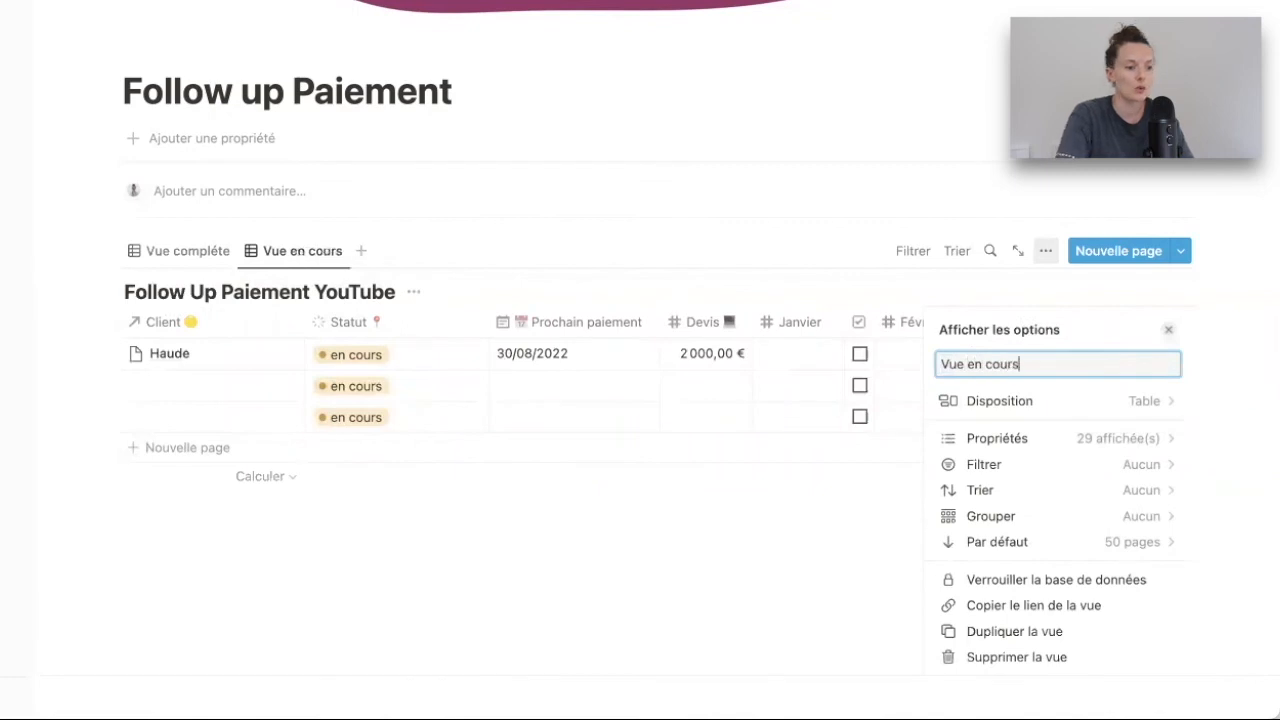
click(425, 498)
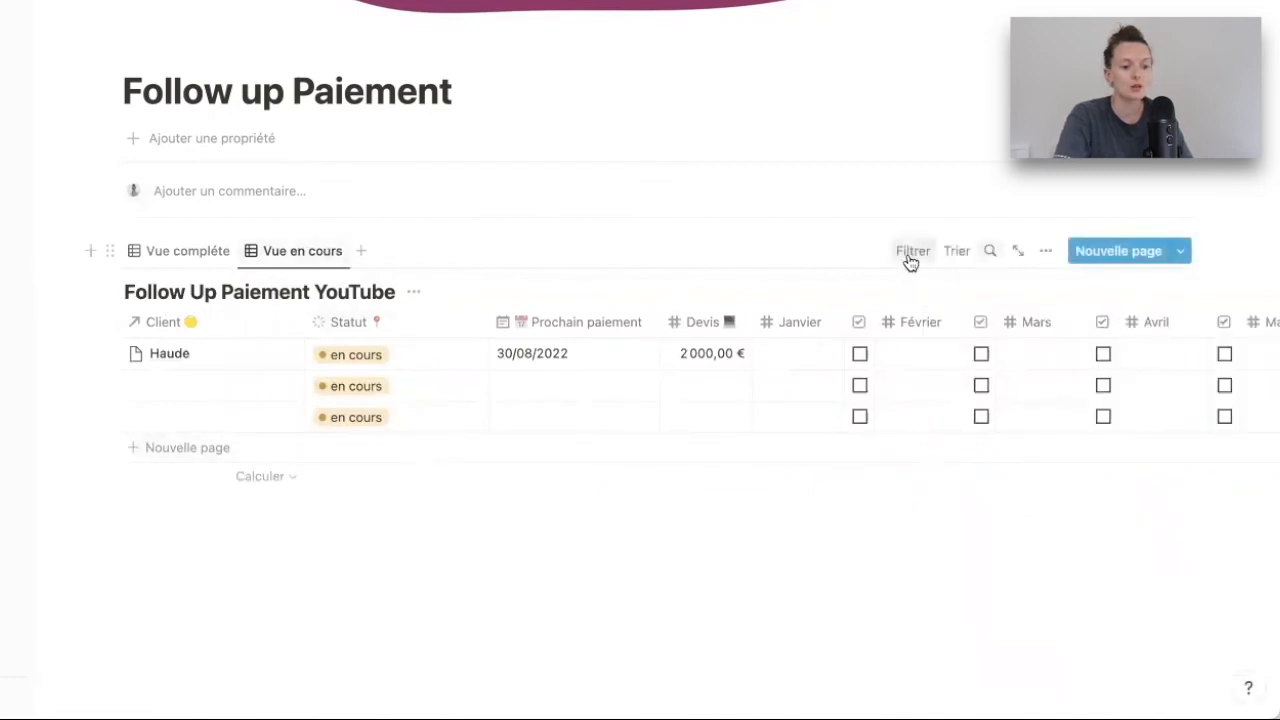
Step: Filter the "Vue en cours" view to rows whose Statut is "en cours"
click(910, 251)
click(853, 457)
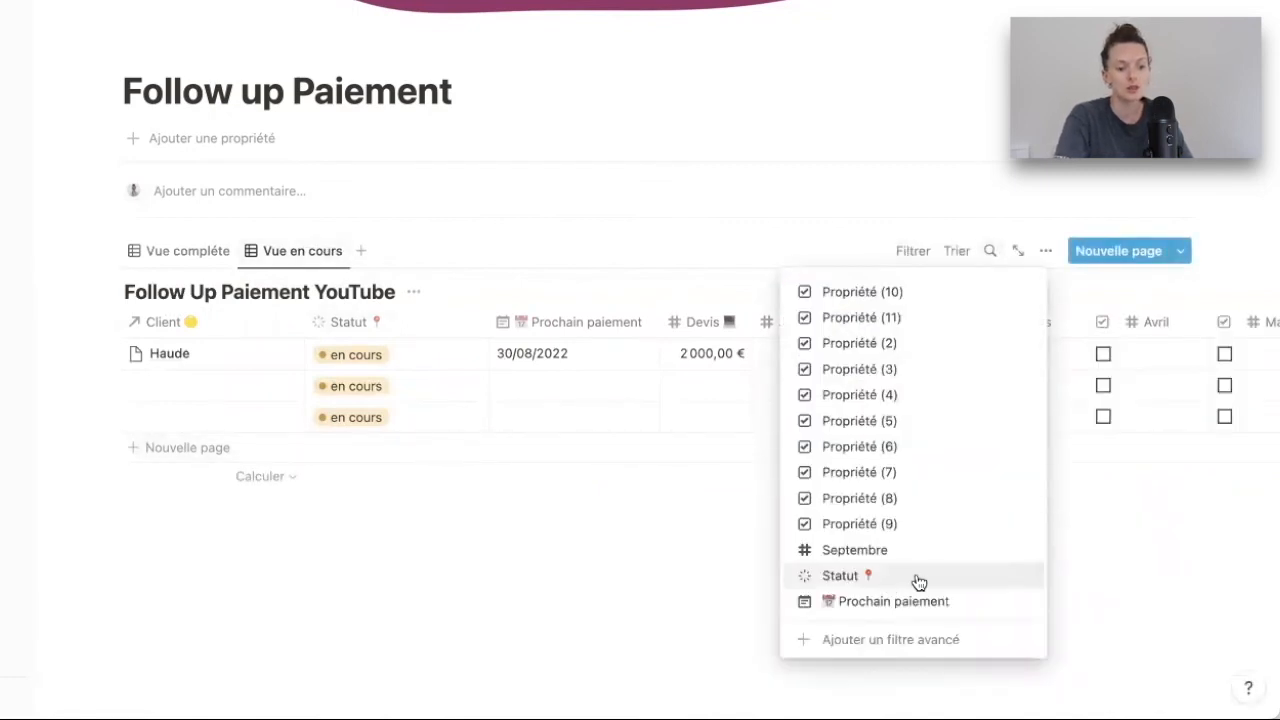
click(885, 576)
click(80, 406)
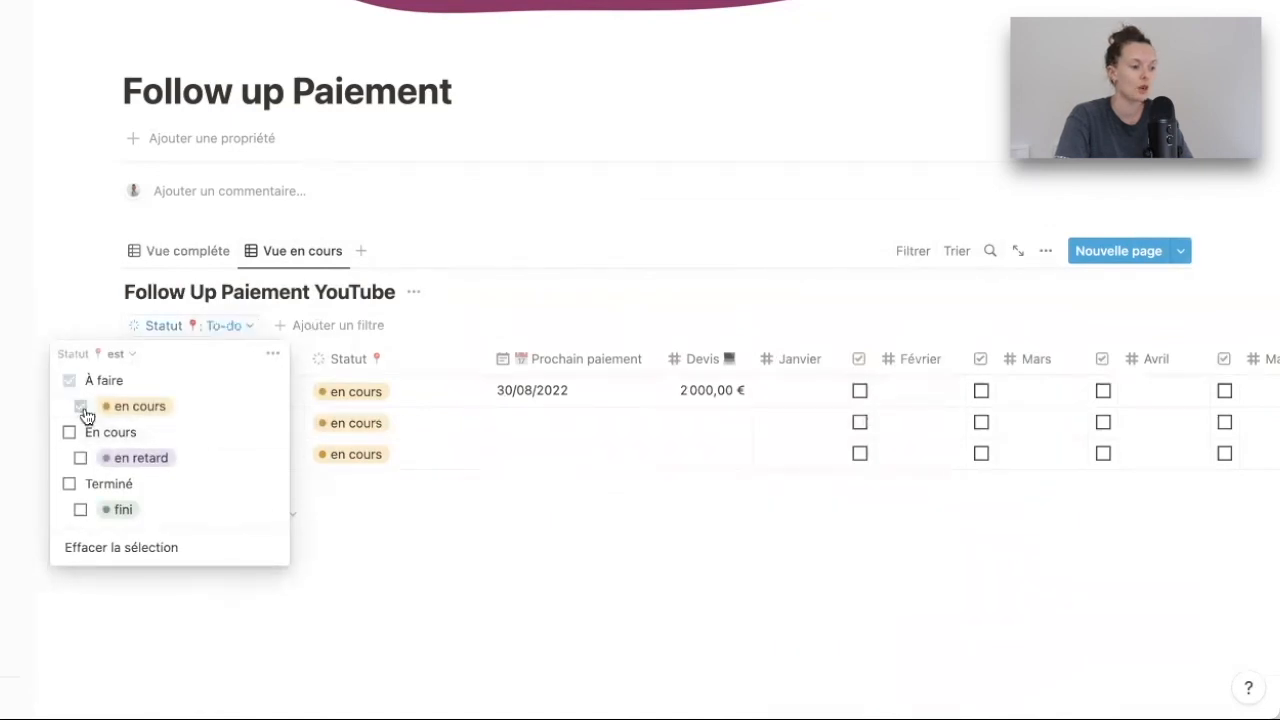
Step: Include the "en retard" option in the Statut filter of the "Vue en cours" view
click(80, 458)
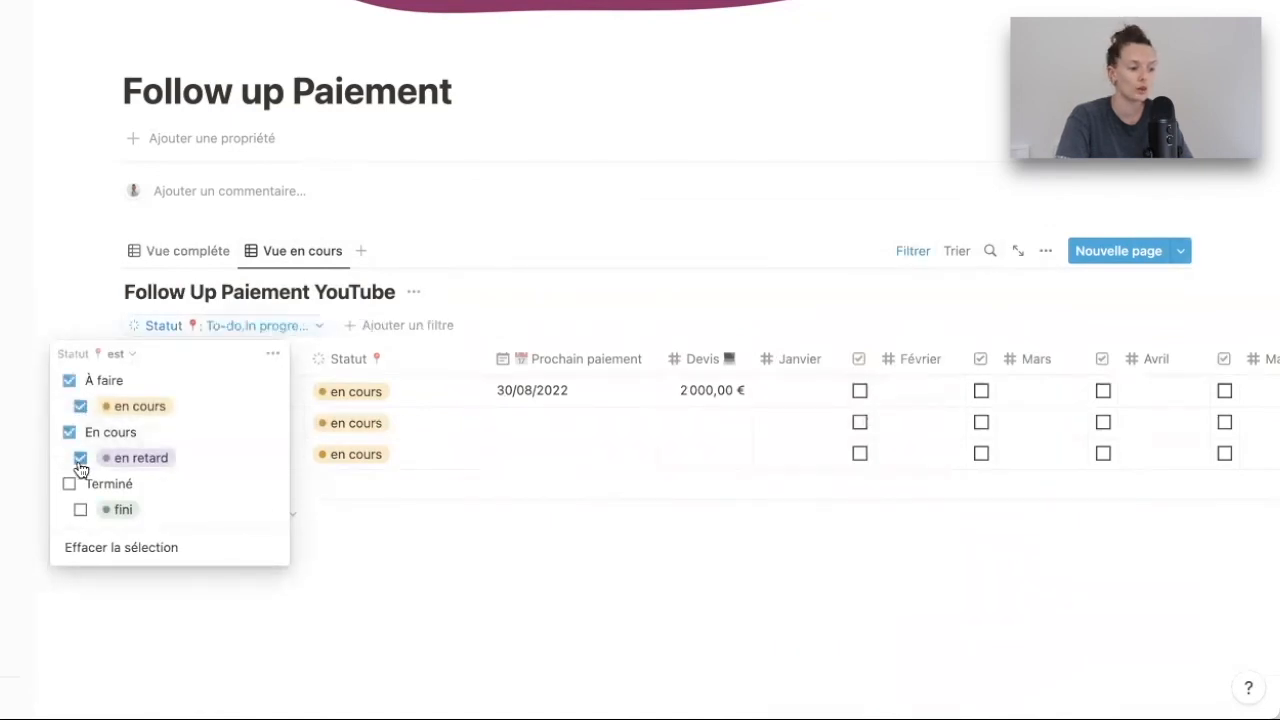
click(417, 600)
Step: In the "Vue compléte" view, set the third row's Statut to "fini"
click(177, 251)
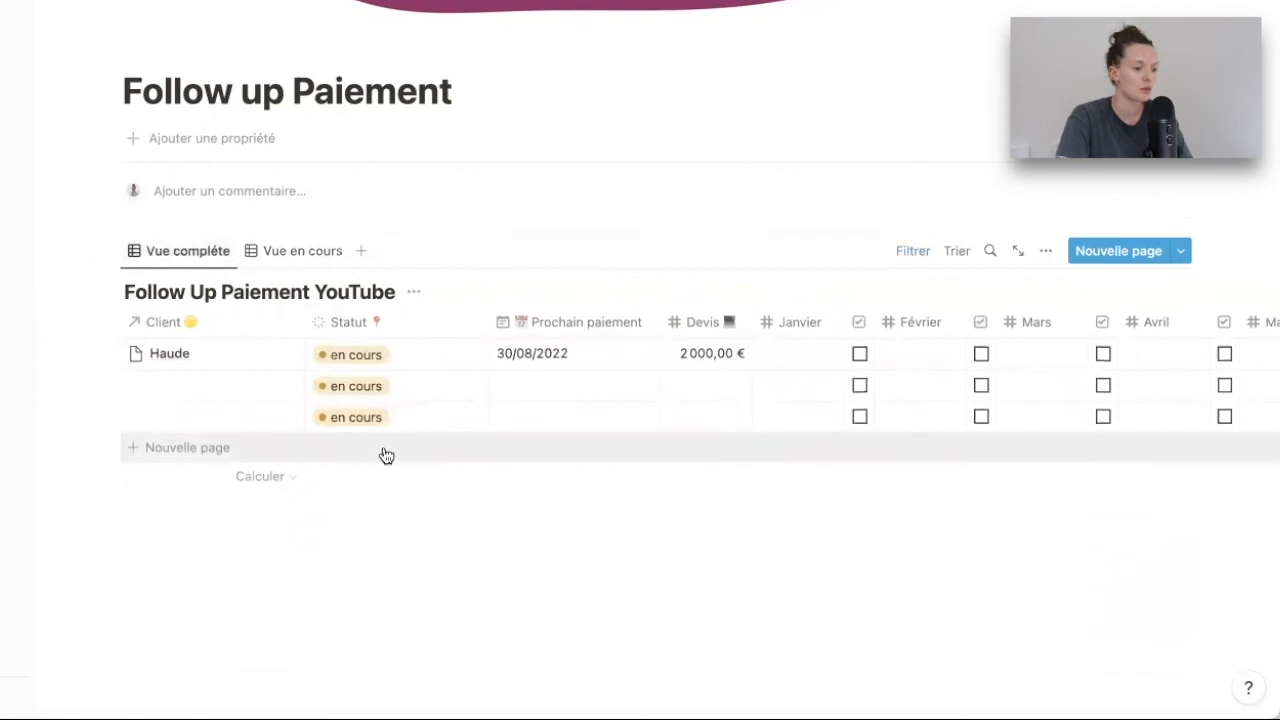
click(352, 417)
click(363, 614)
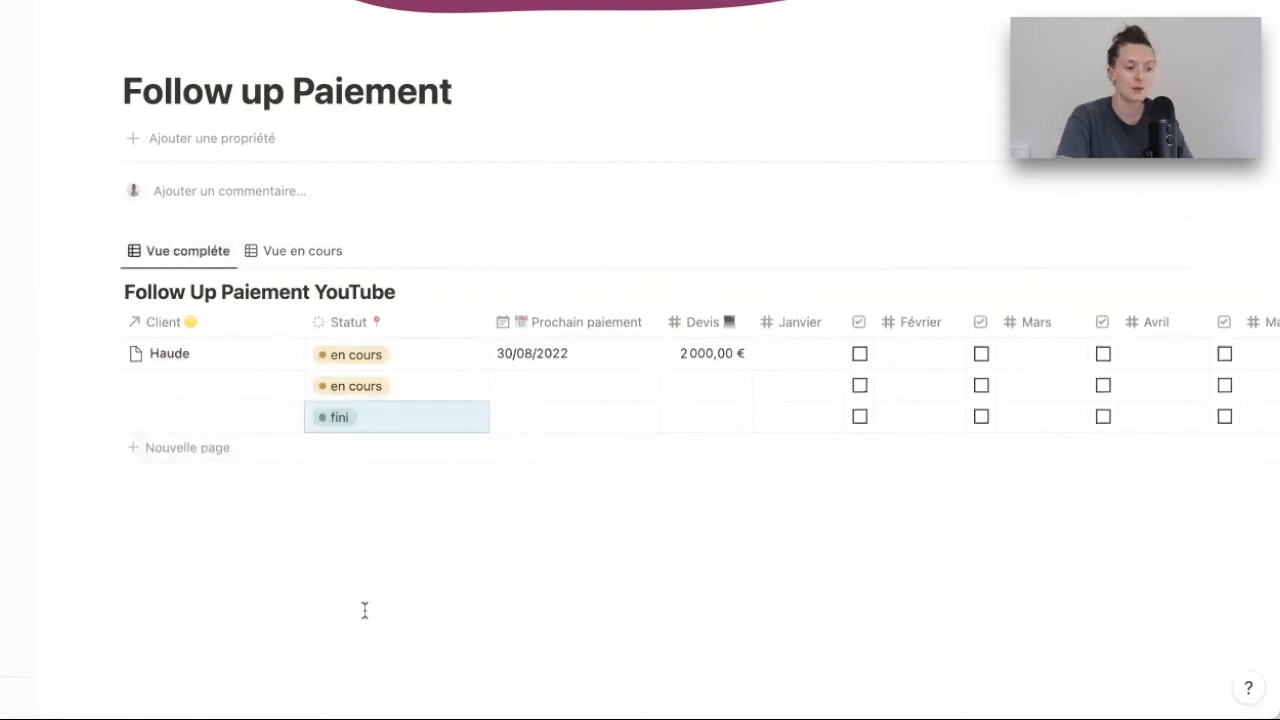
click(420, 545)
Step: Reorder the views so "Vue en cours" comes before "Vue compléte", and open "Vue en cours"
drag(175, 258, 286, 263)
click(189, 262)
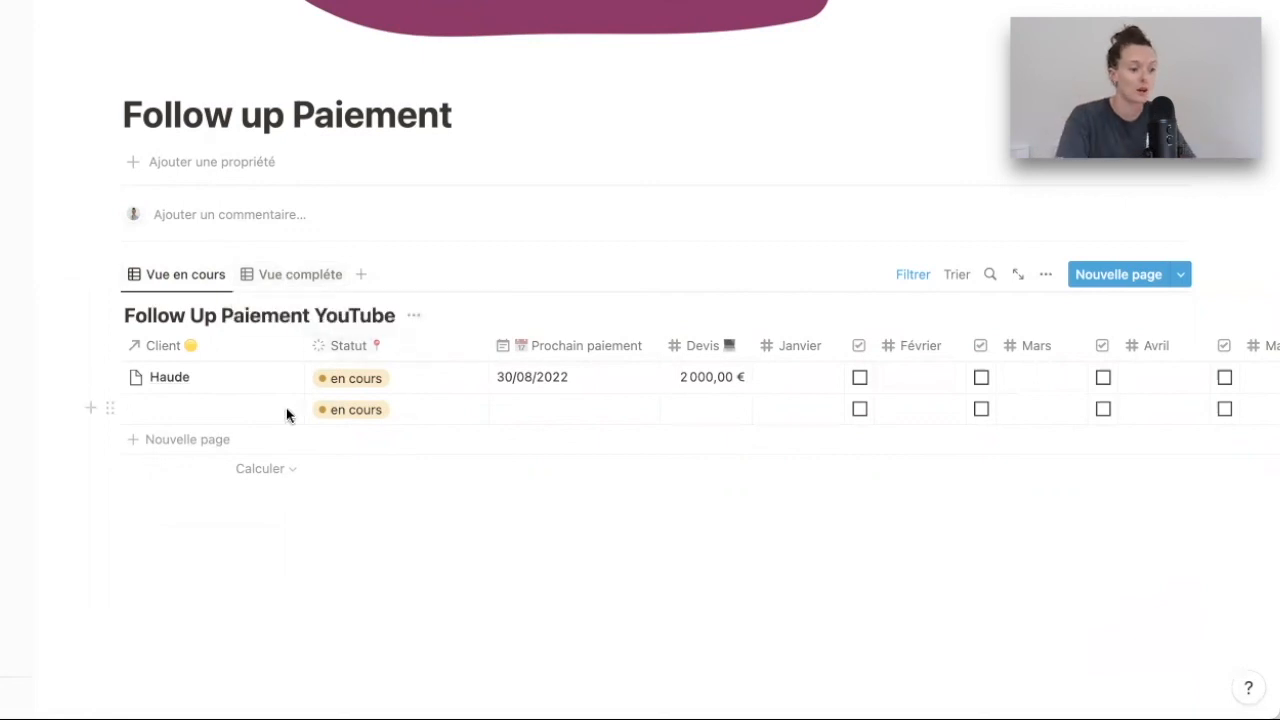
scroll(404, 412, right, 10)
scroll(406, 414, right, 2)
scroll(520, 440, left, 5)
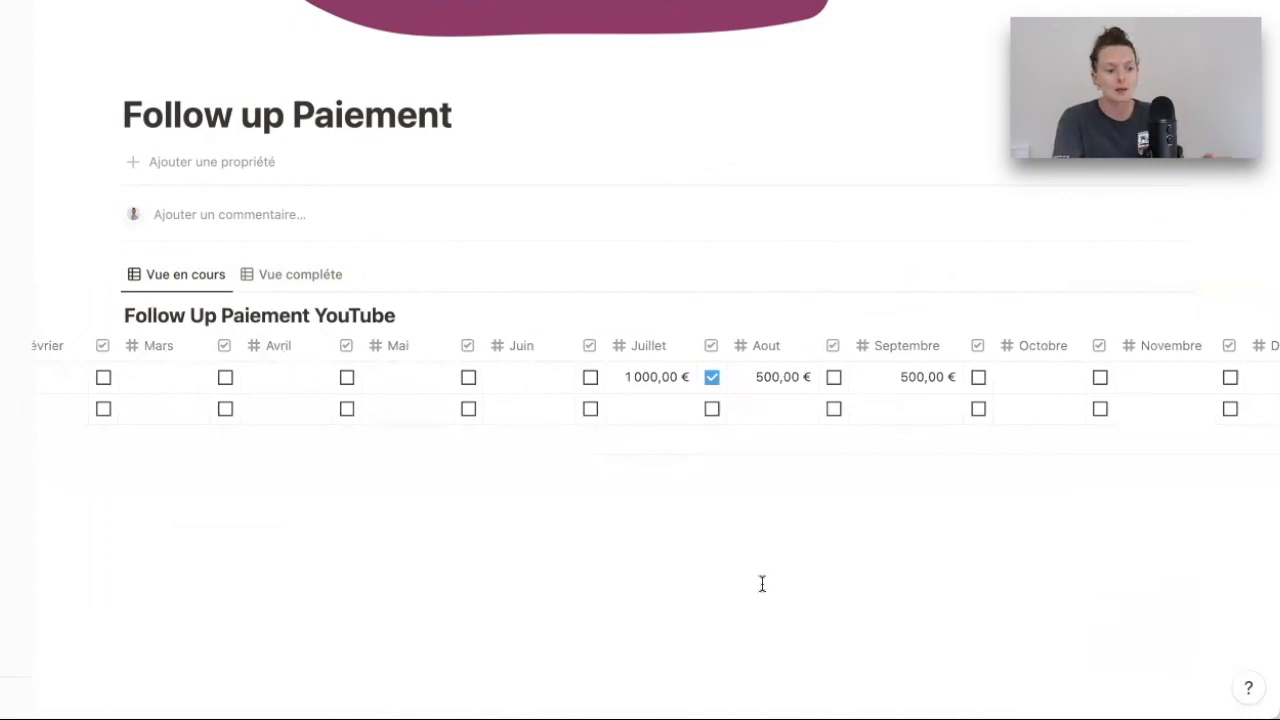
click(655, 480)
click(654, 360)
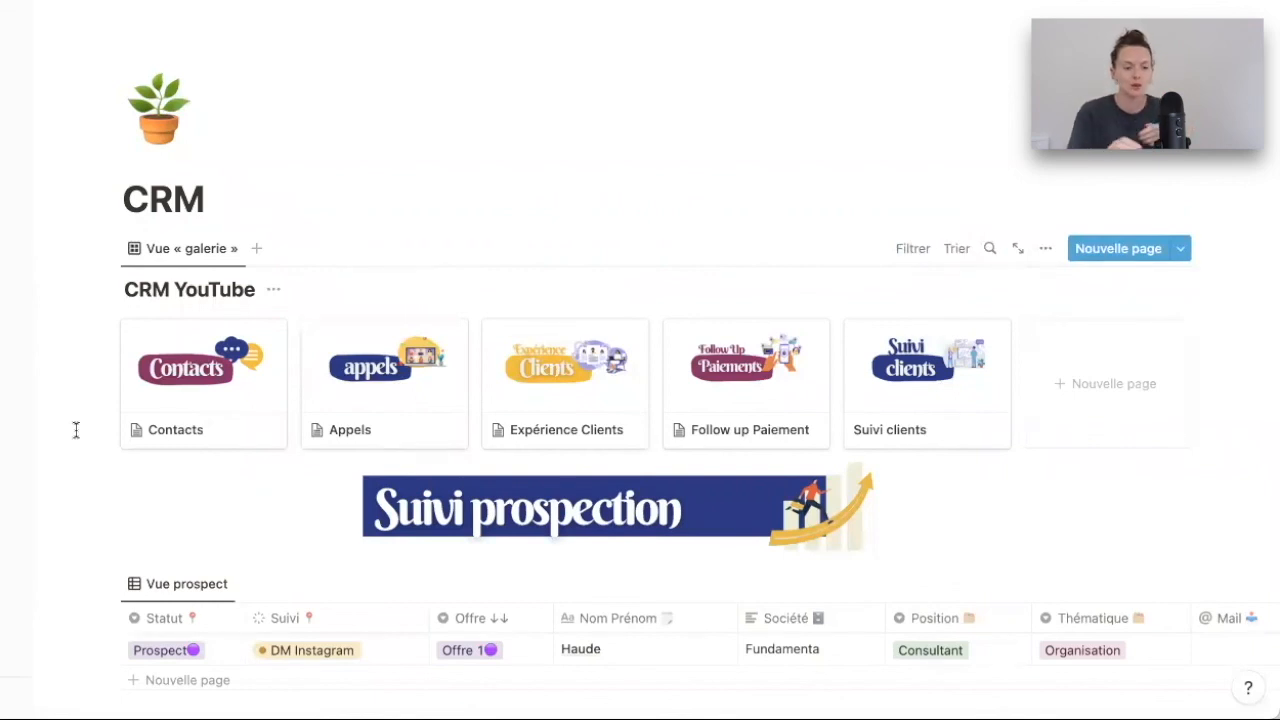
Step: Open the "Suivi clients" card from the CRM gallery as a full page, start it empty and set it to full width
click(914, 377)
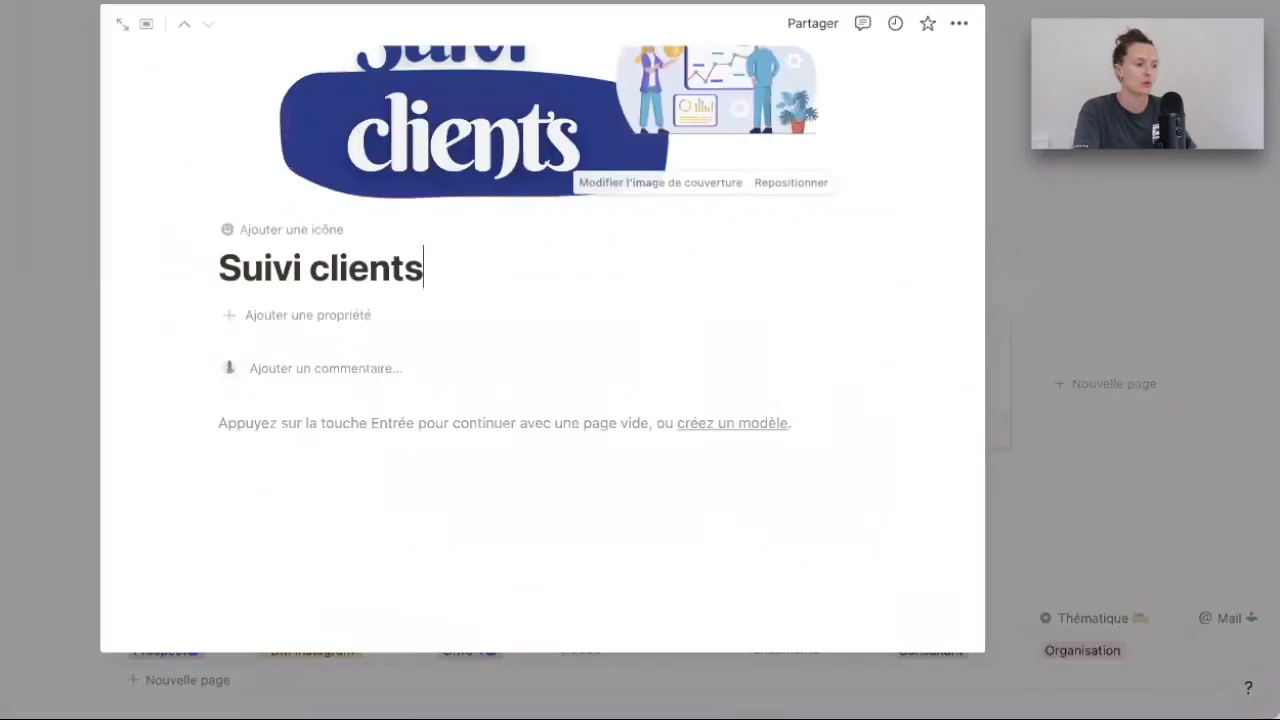
click(121, 27)
click(386, 434)
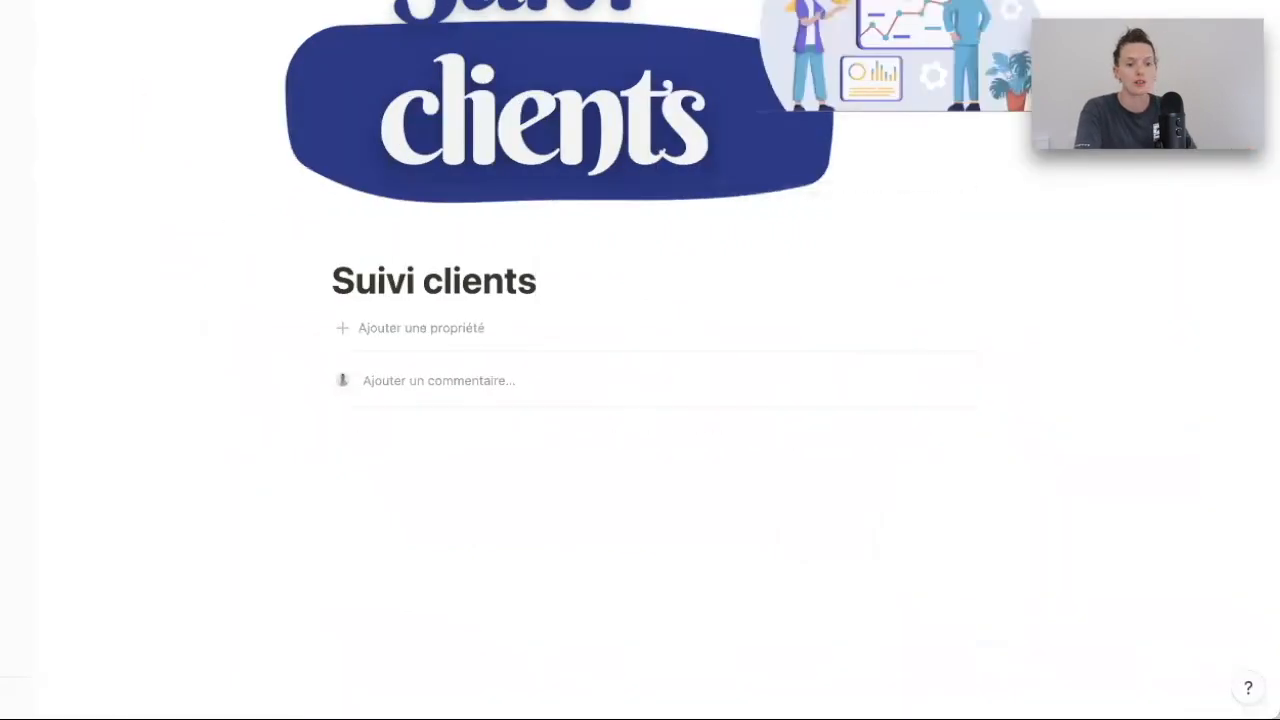
click(1256, 5)
click(1244, 114)
click(236, 452)
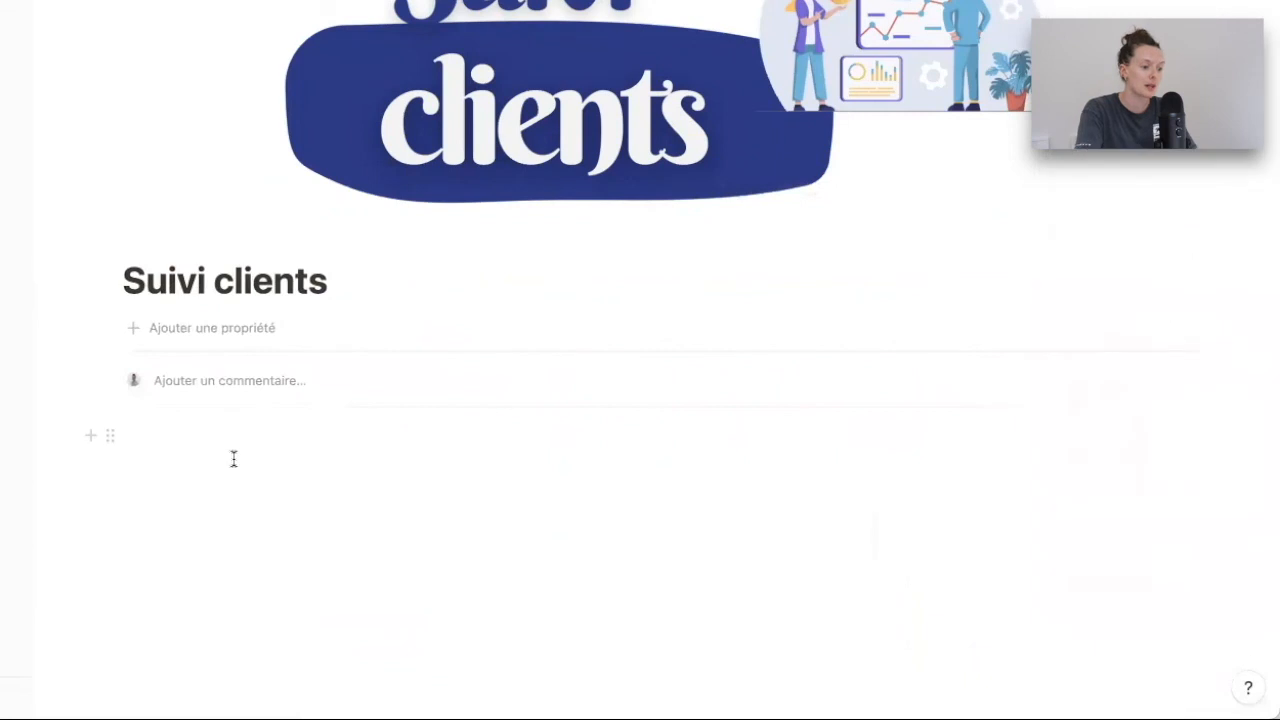
Step: Insert a table view in the page body with a new database named "Suivi client Youtube"
click(233, 459)
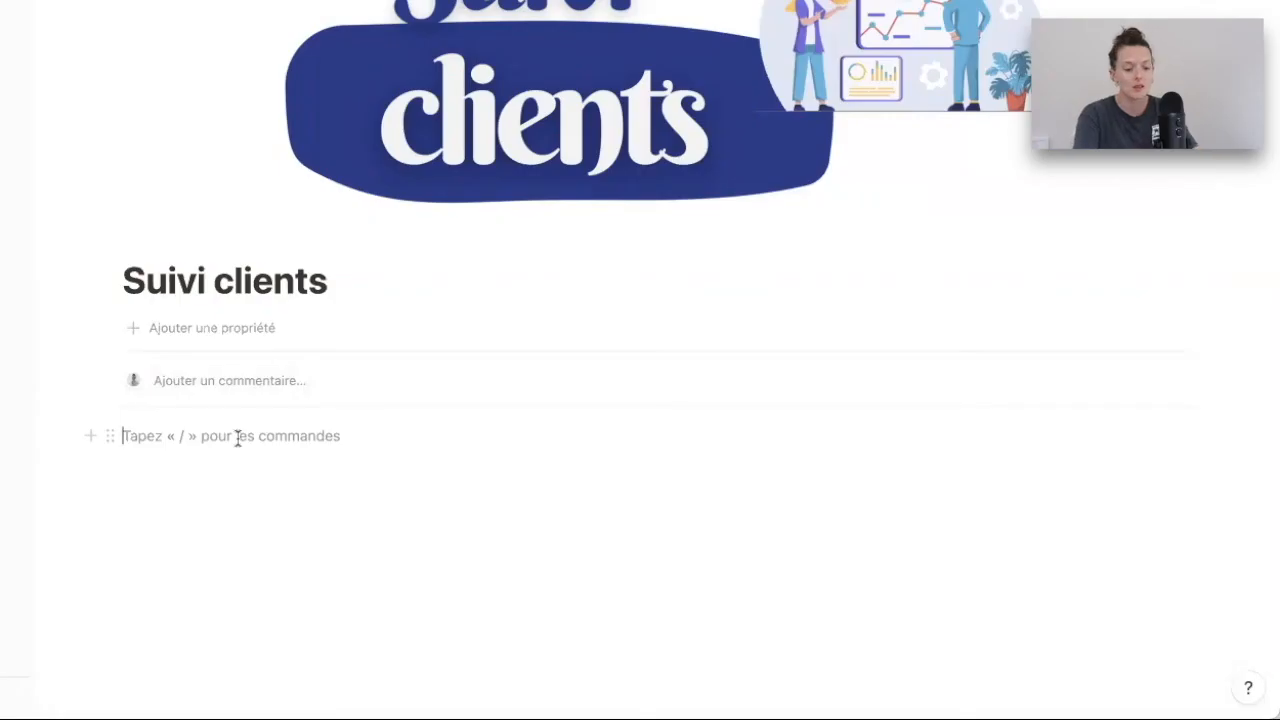
text(/data)
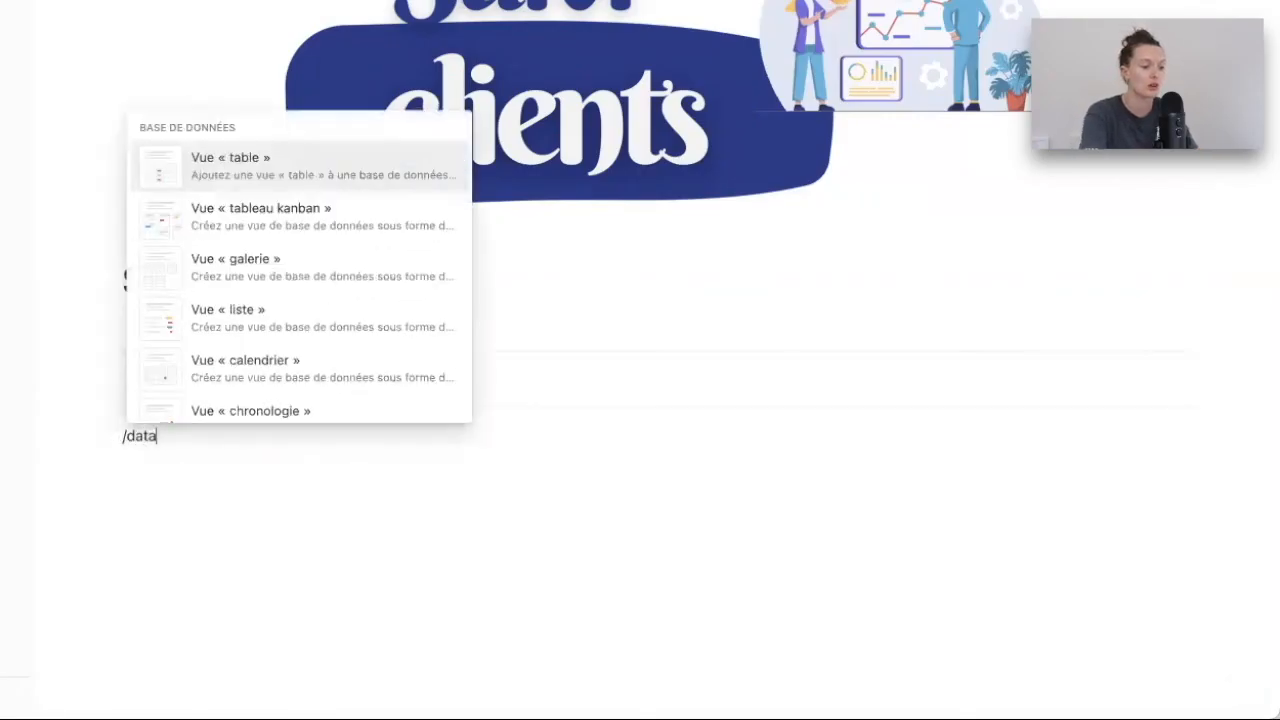
key(Return)
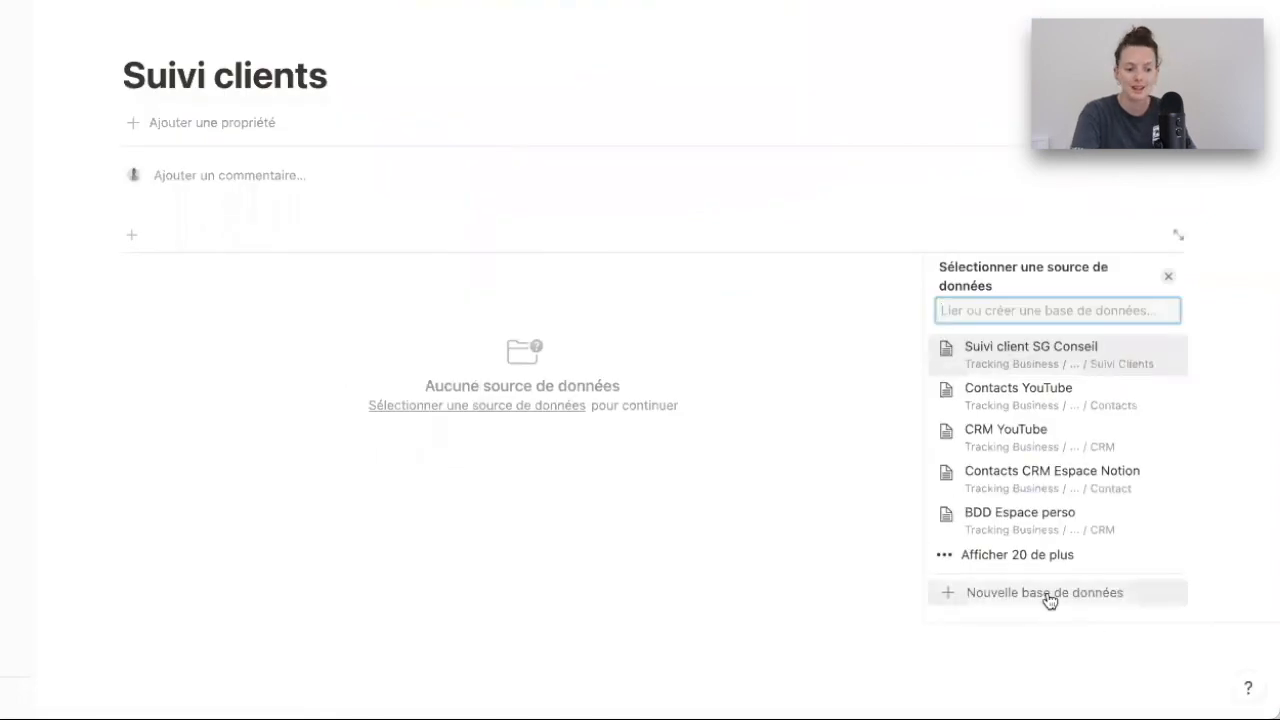
click(1047, 595)
text(Suivi client Youtube)
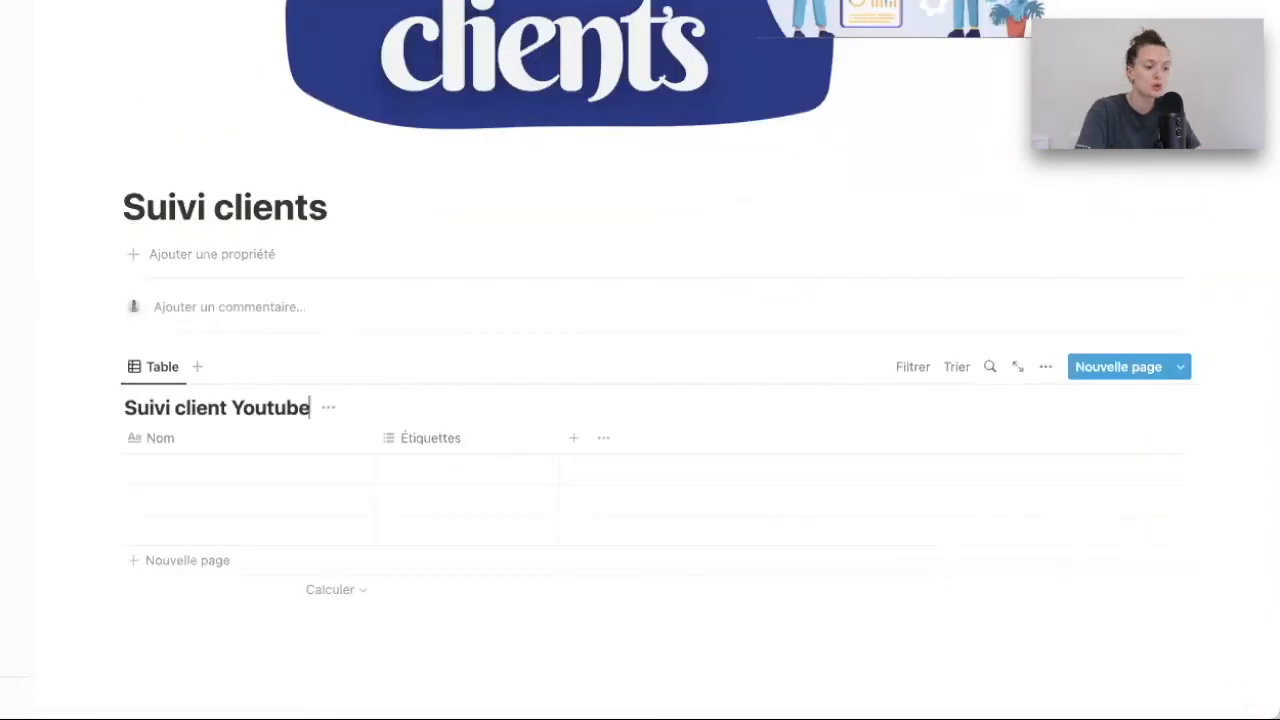
Step: Rename the new database's table view as "Liste"
click(160, 372)
click(177, 403)
text(Liste)
Step: Rename the title property "Nom" as "Suivi client"
click(209, 327)
click(209, 327)
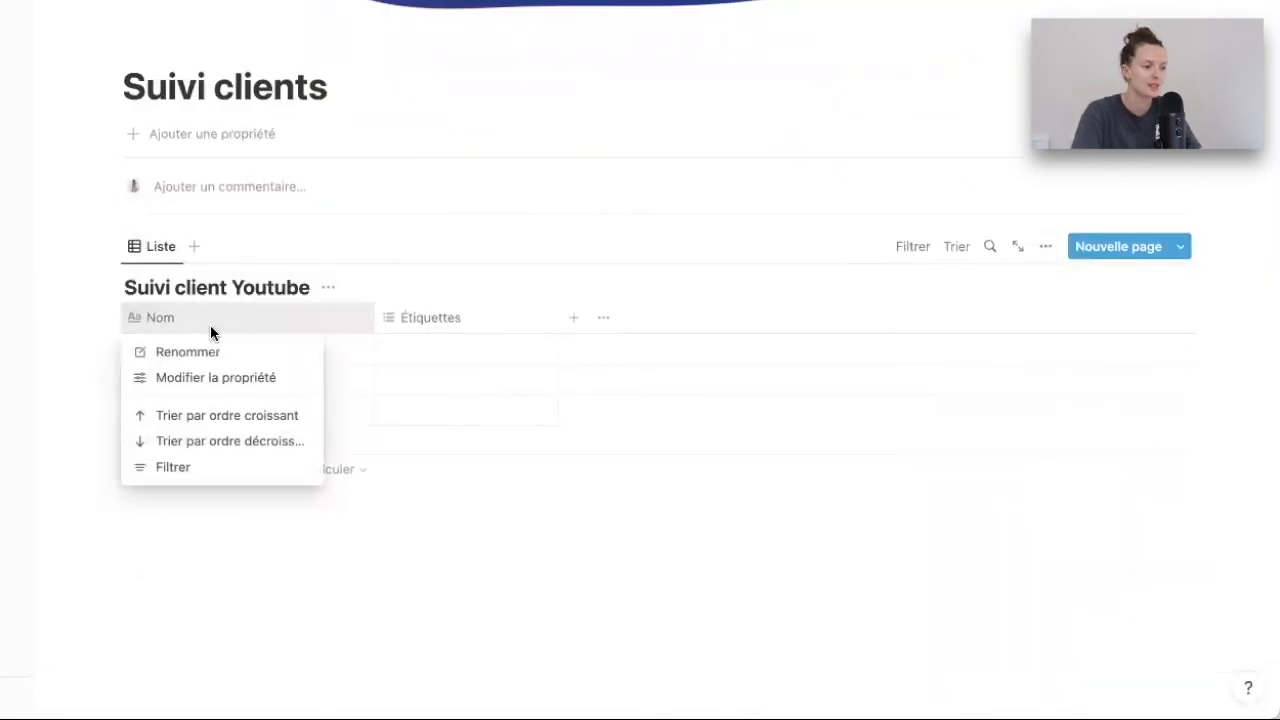
click(198, 349)
text(Su)
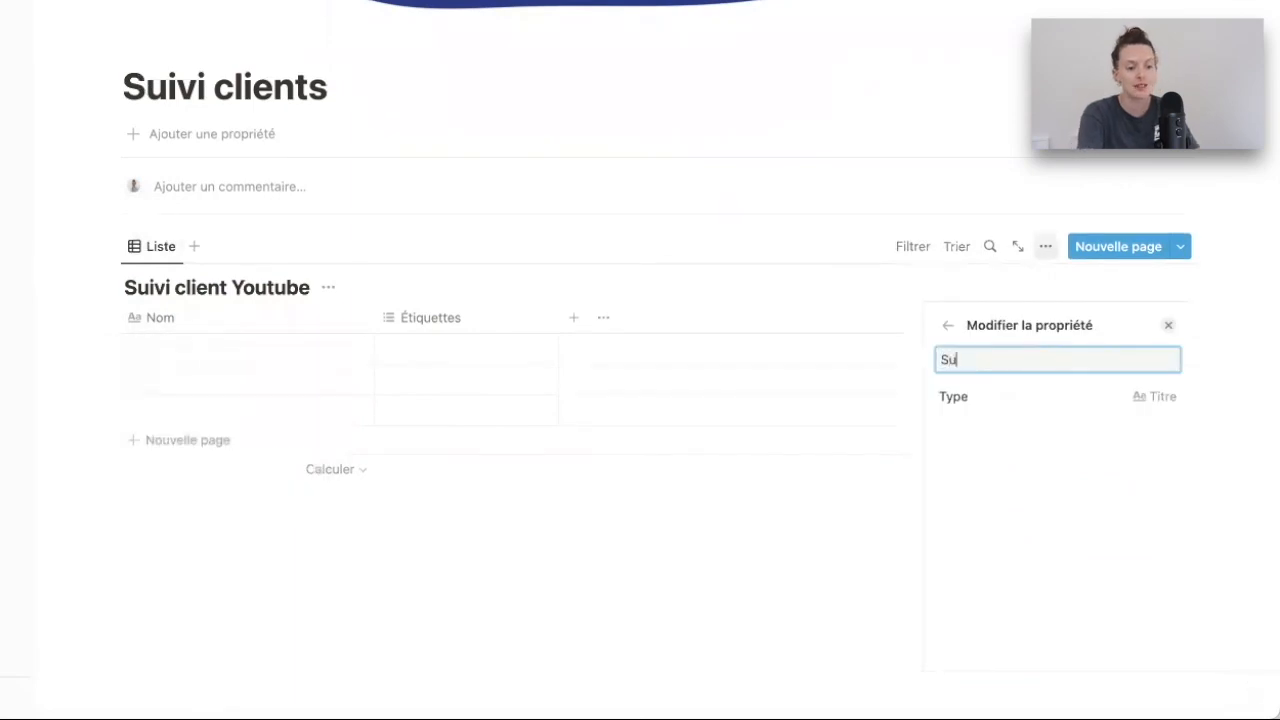
text(ivi client)
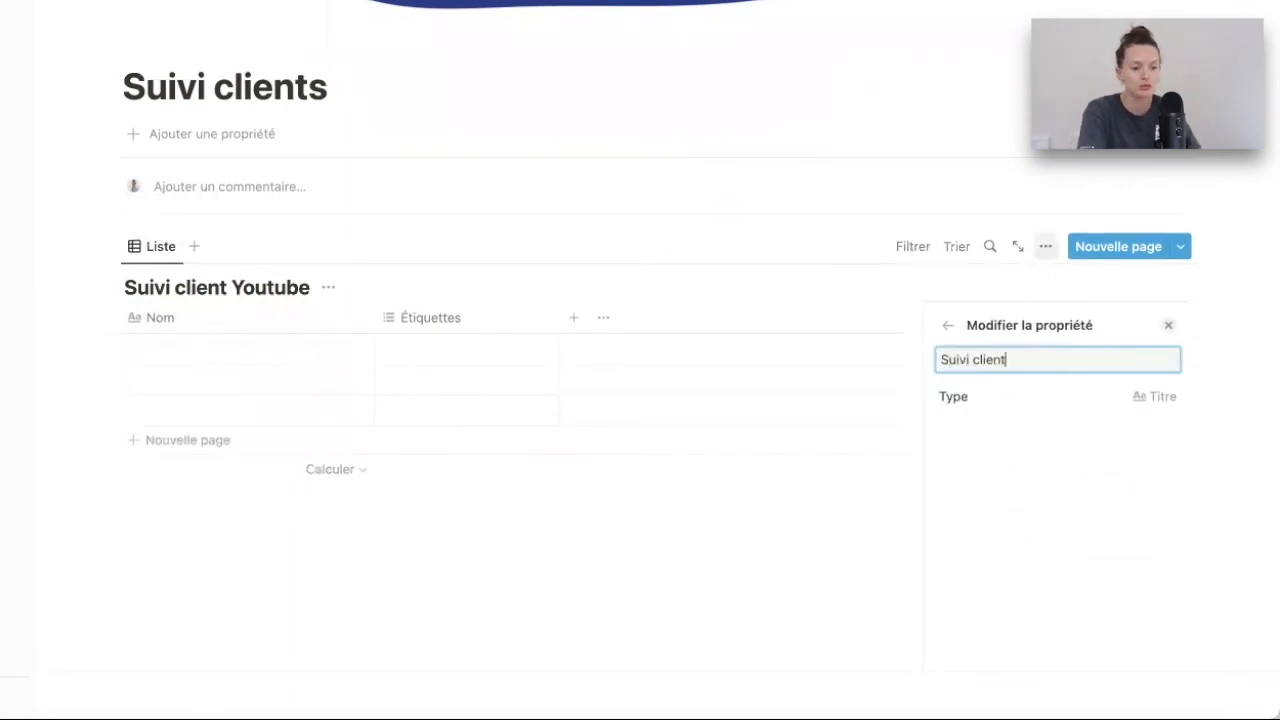
key(Return)
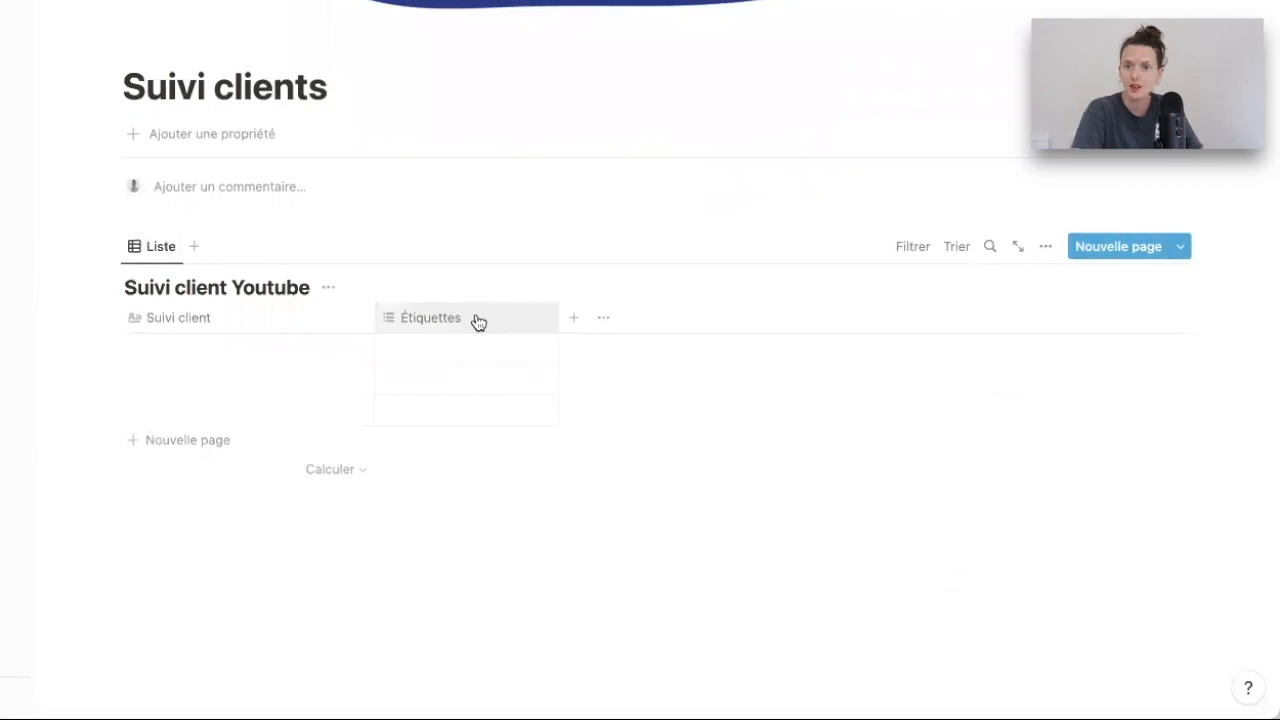
Step: Turn "Étiquettes" into a "Client 🟡" relation to Contacts YouTube, place it first, and narrow the "Suivi client" column
click(478, 320)
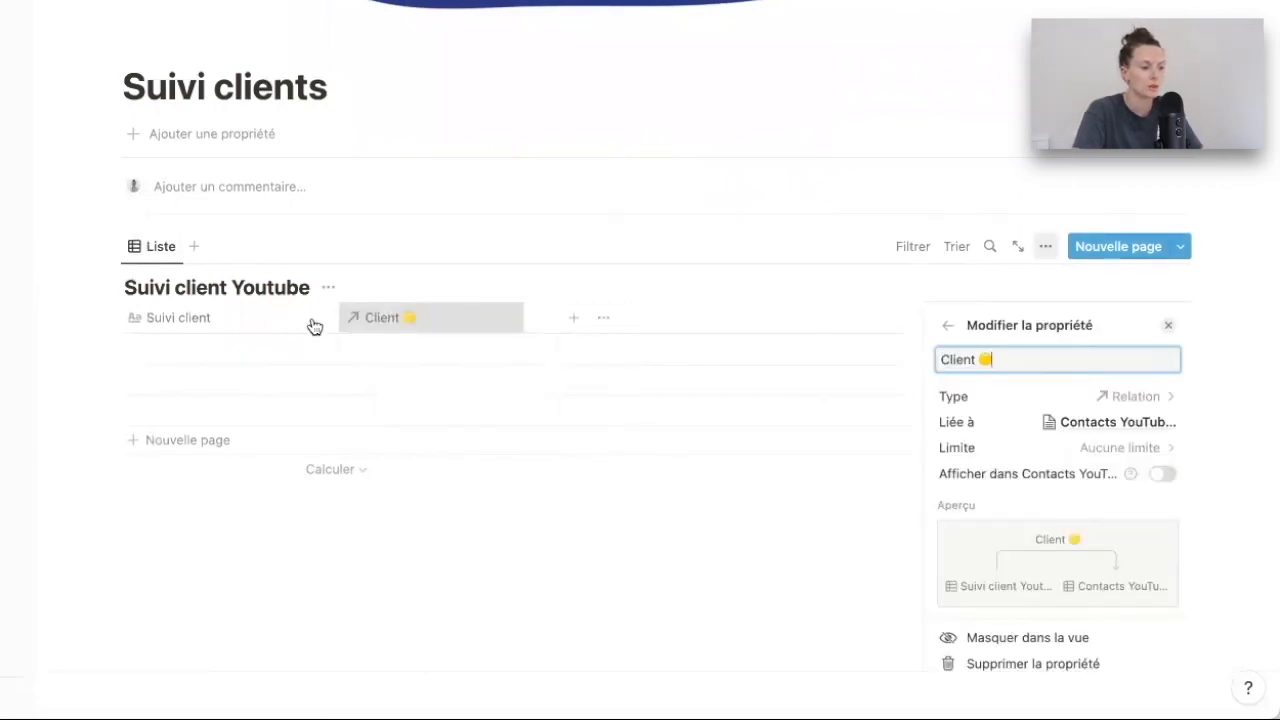
drag(314, 326, 223, 334)
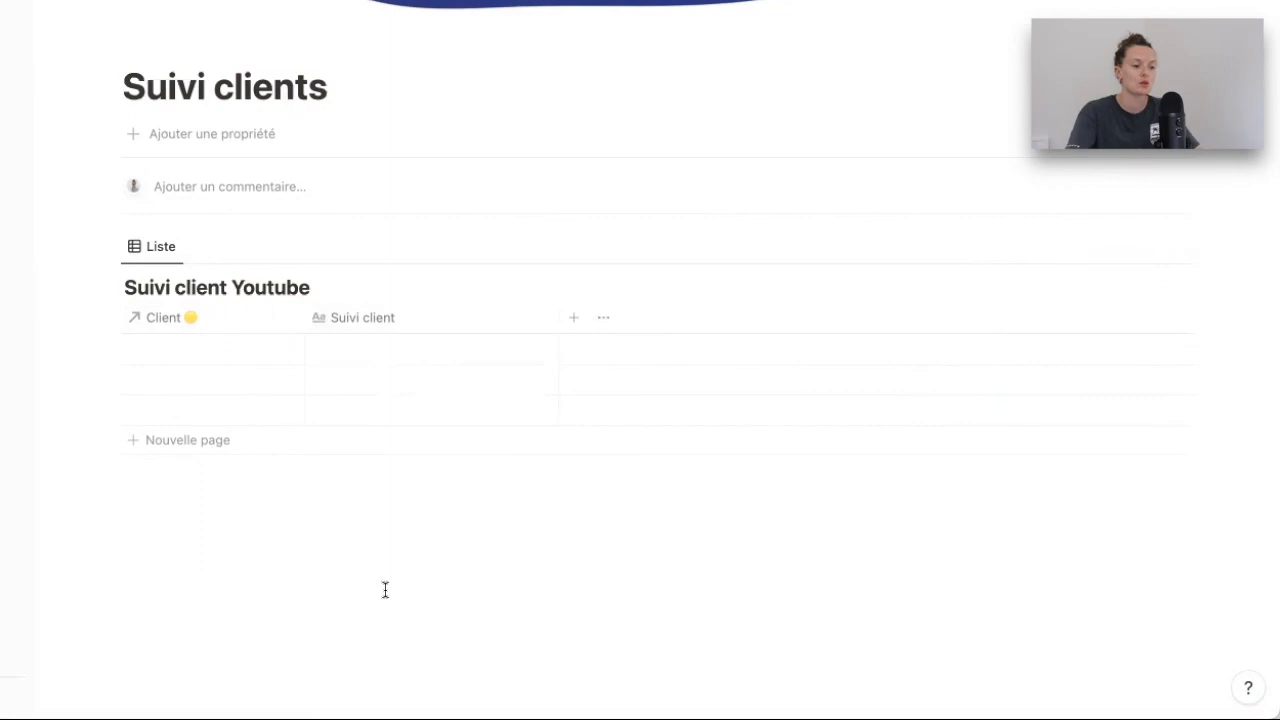
drag(557, 317, 494, 320)
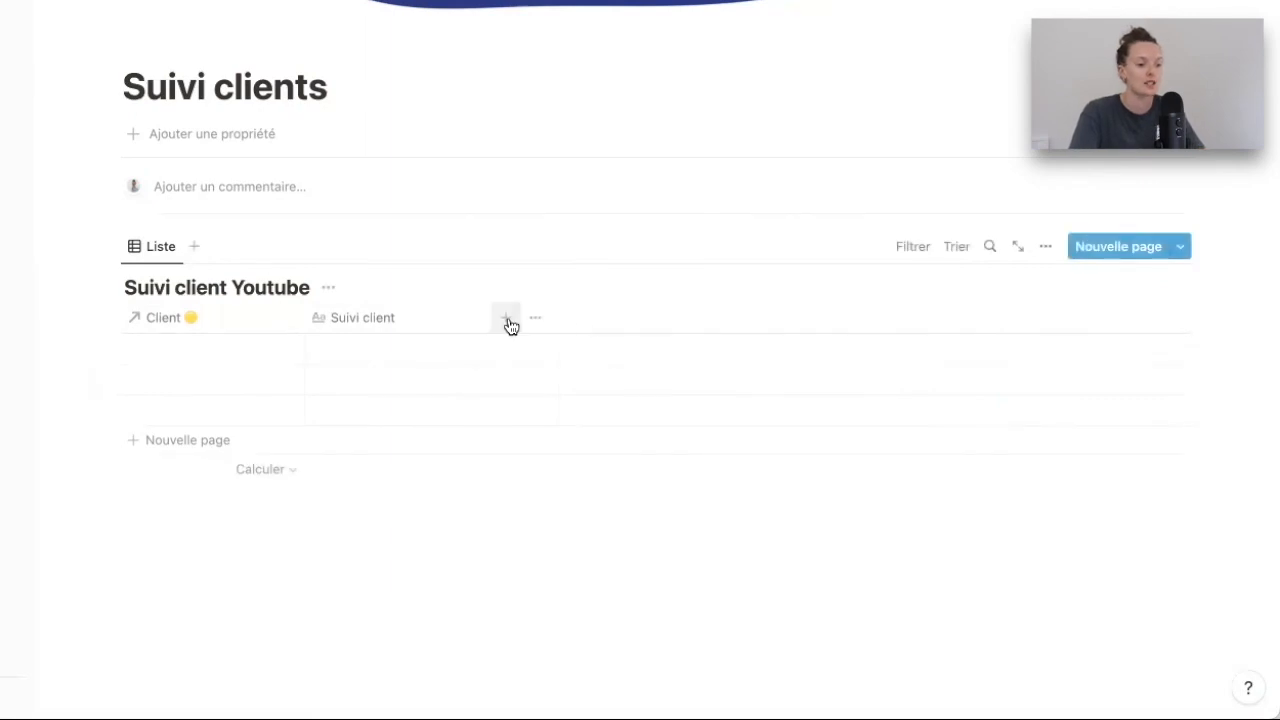
Step: Add a new property of type Agrégation after the "Suivi client" column
click(507, 320)
click(1069, 392)
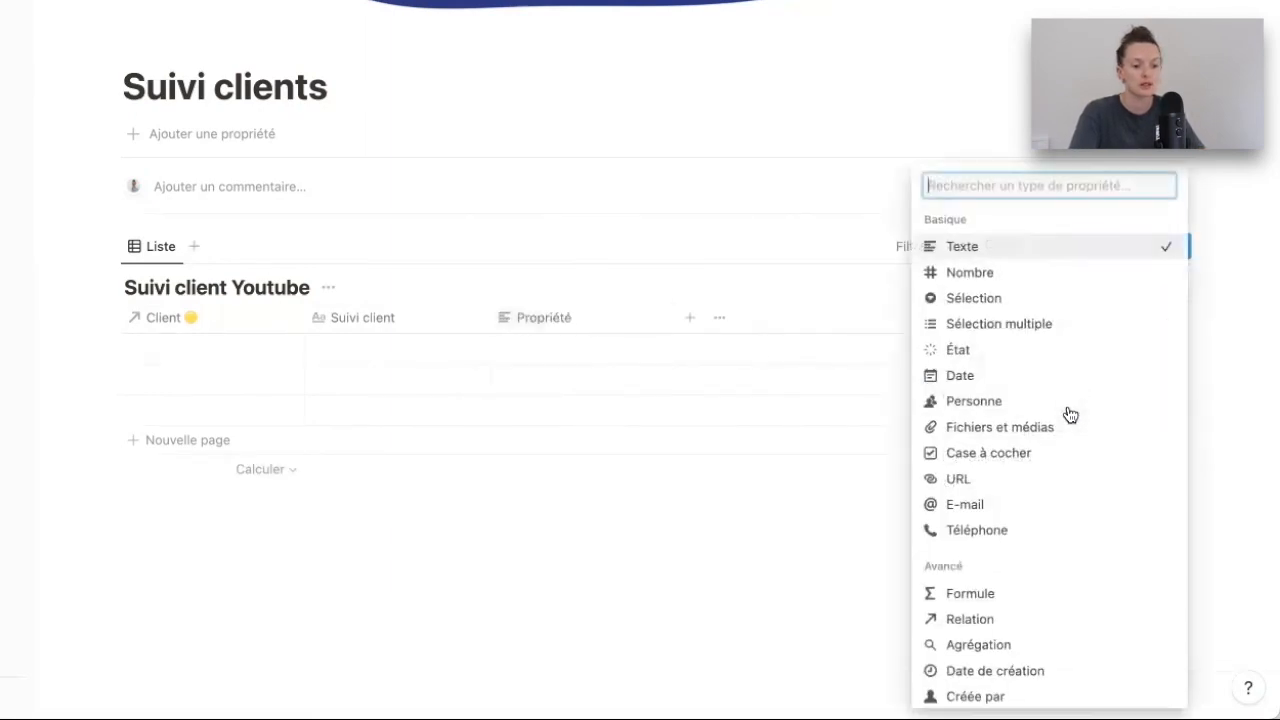
scroll(1057, 537, down, 1)
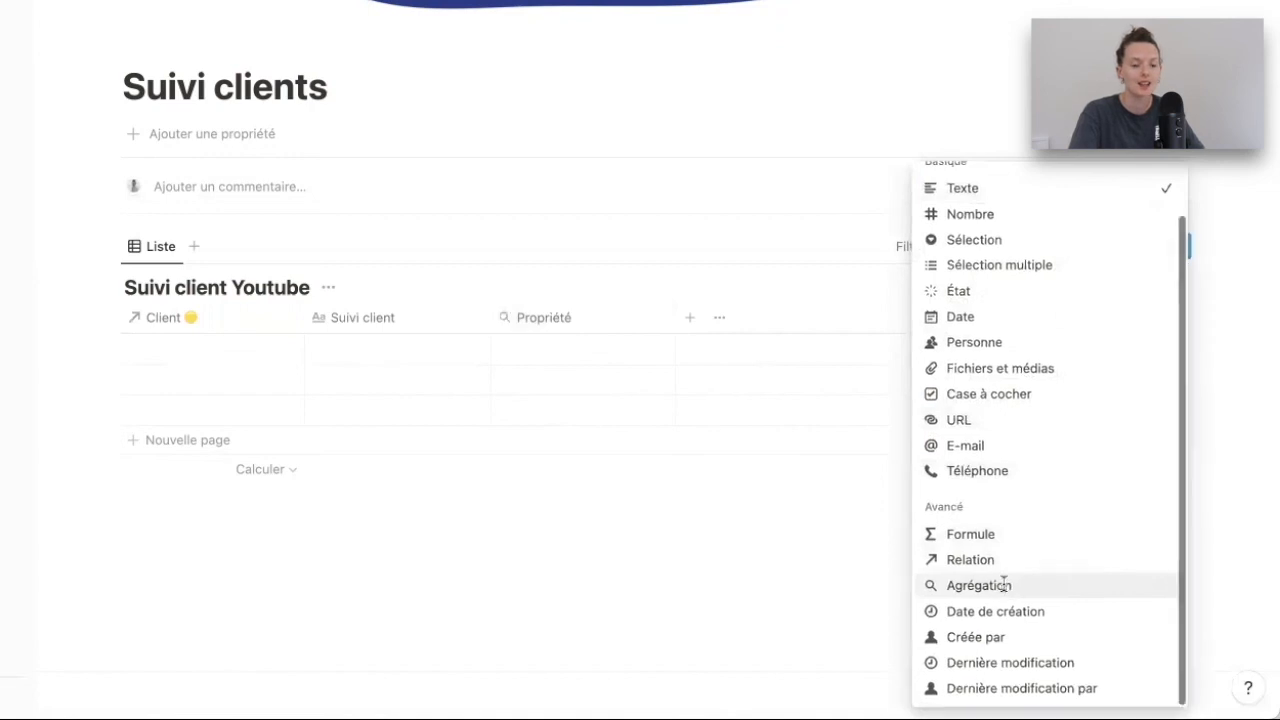
click(1003, 585)
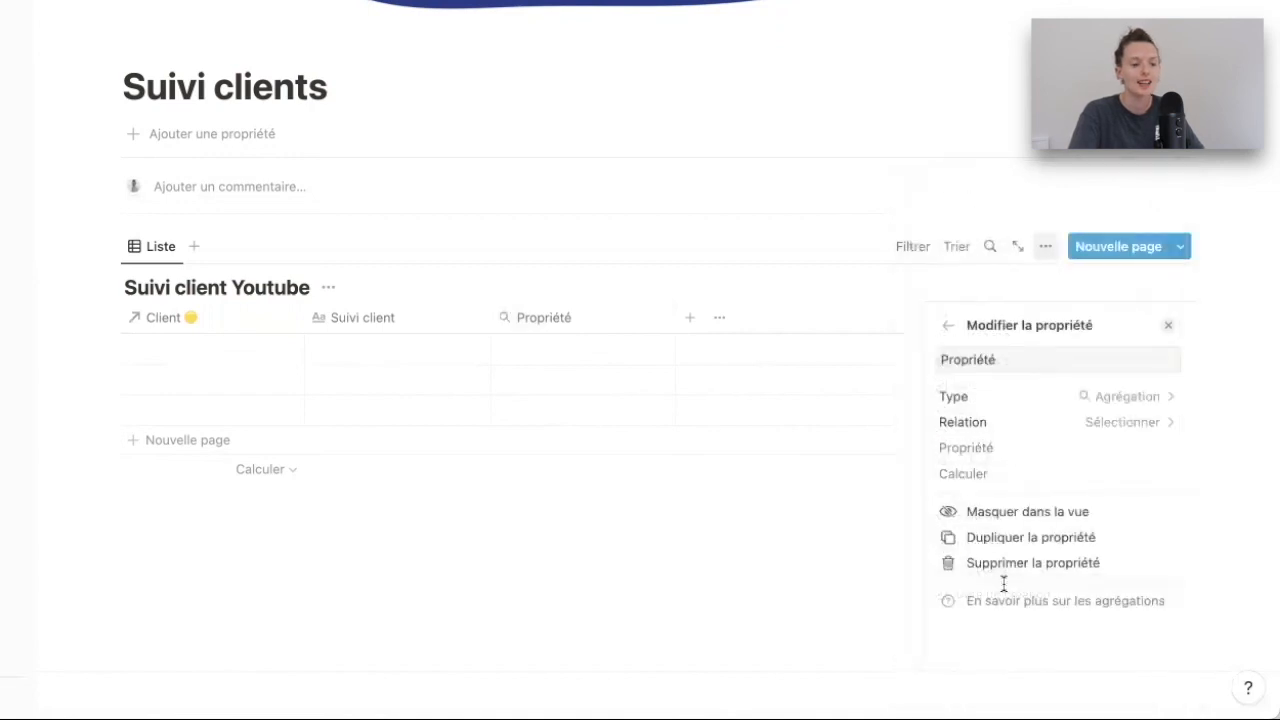
Step: Configure the rollup to show the Workbook property through the Client relation, name it "Workbook", and narrow its column slightly
click(1132, 424)
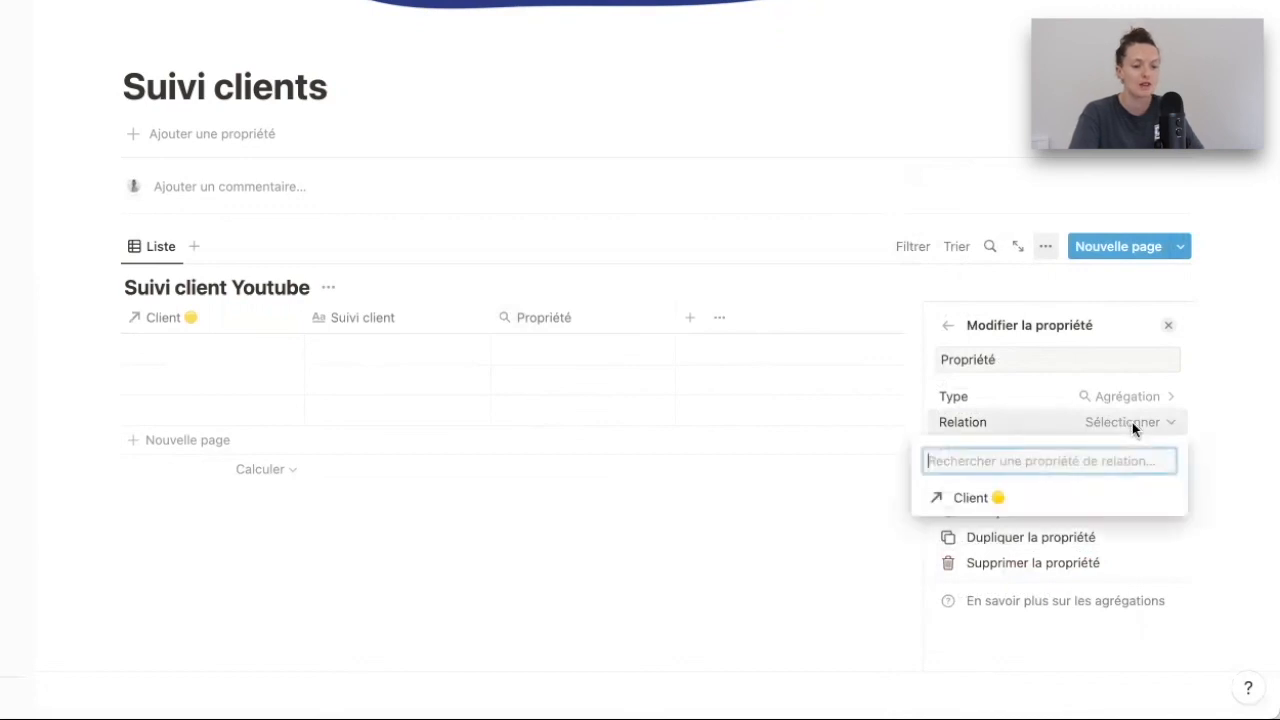
click(980, 507)
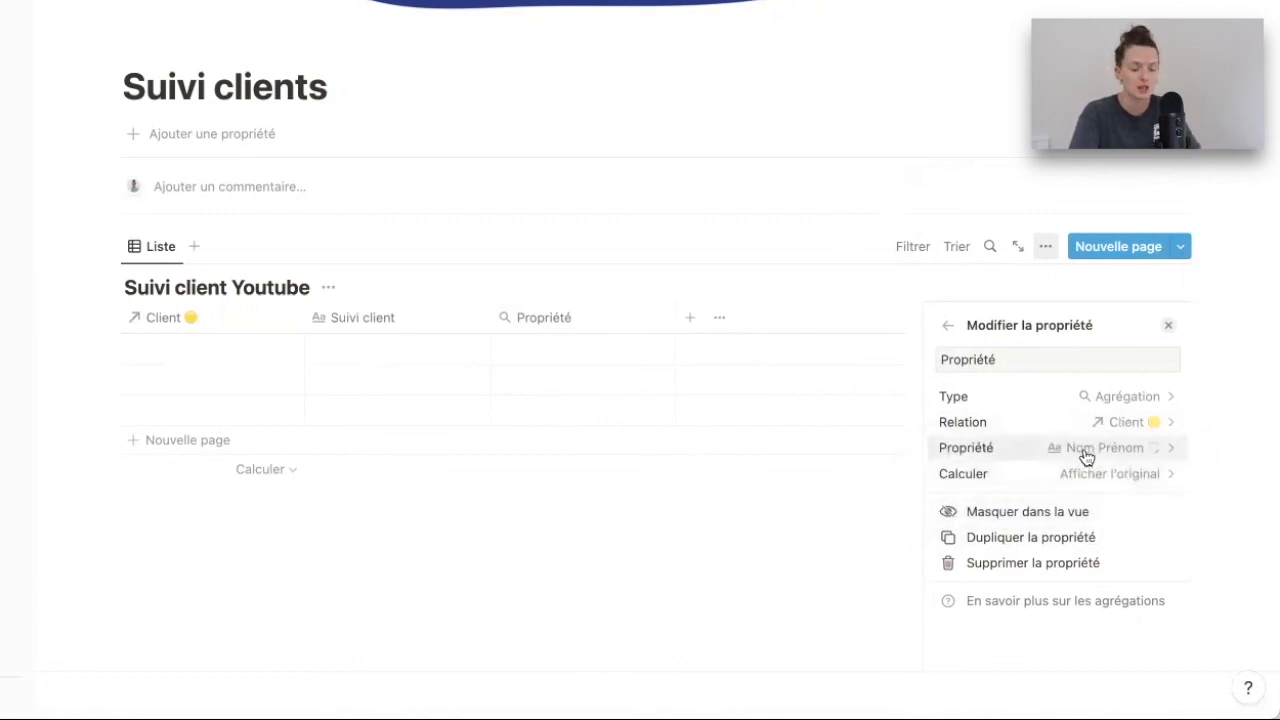
click(1128, 454)
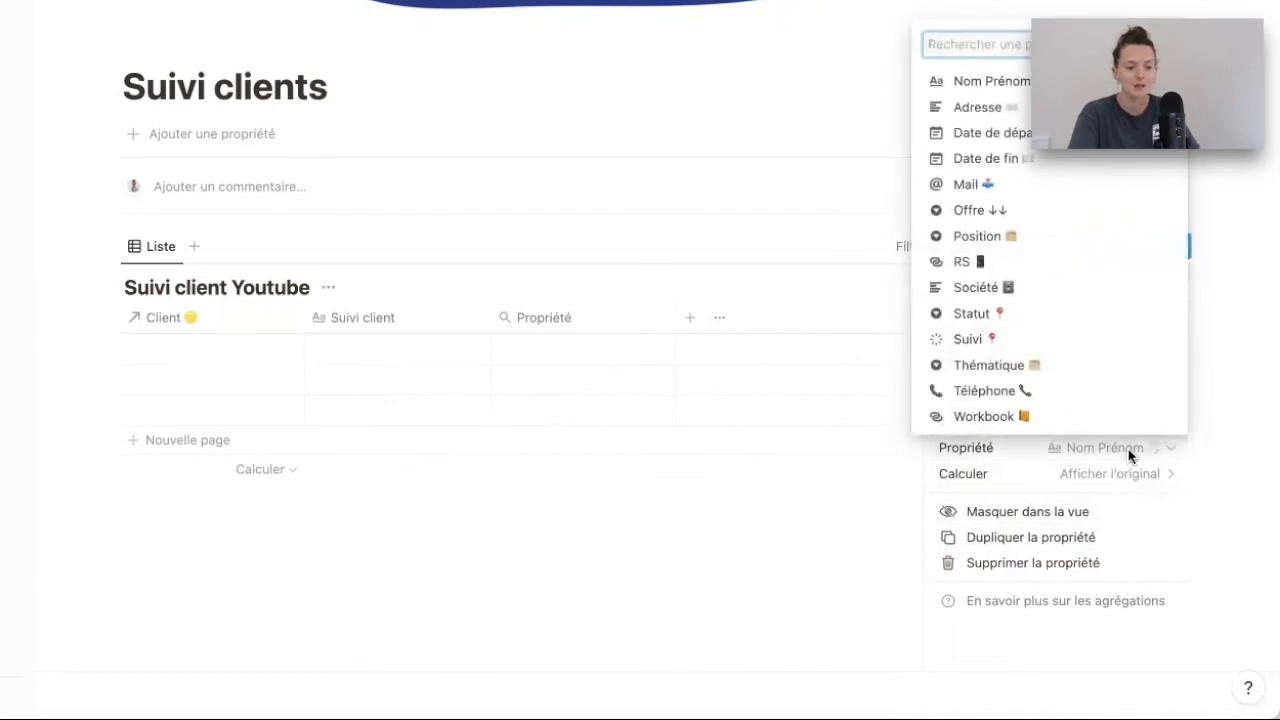
click(1030, 420)
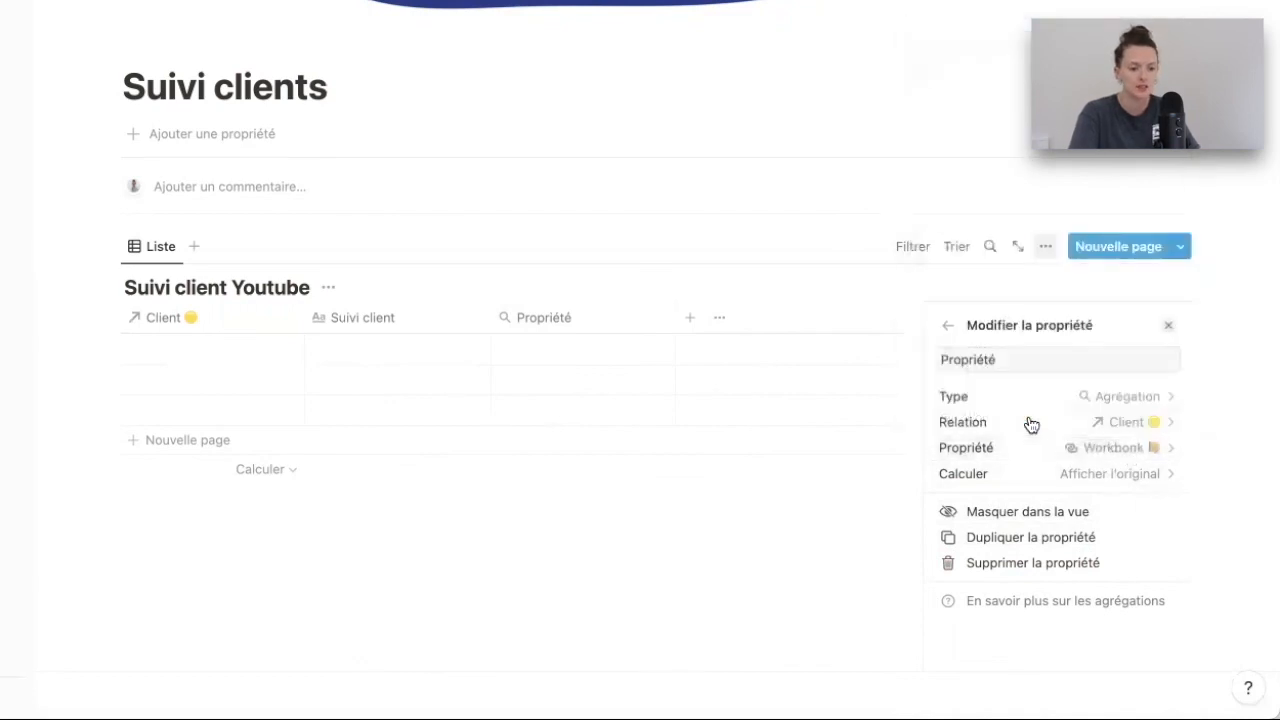
click(780, 530)
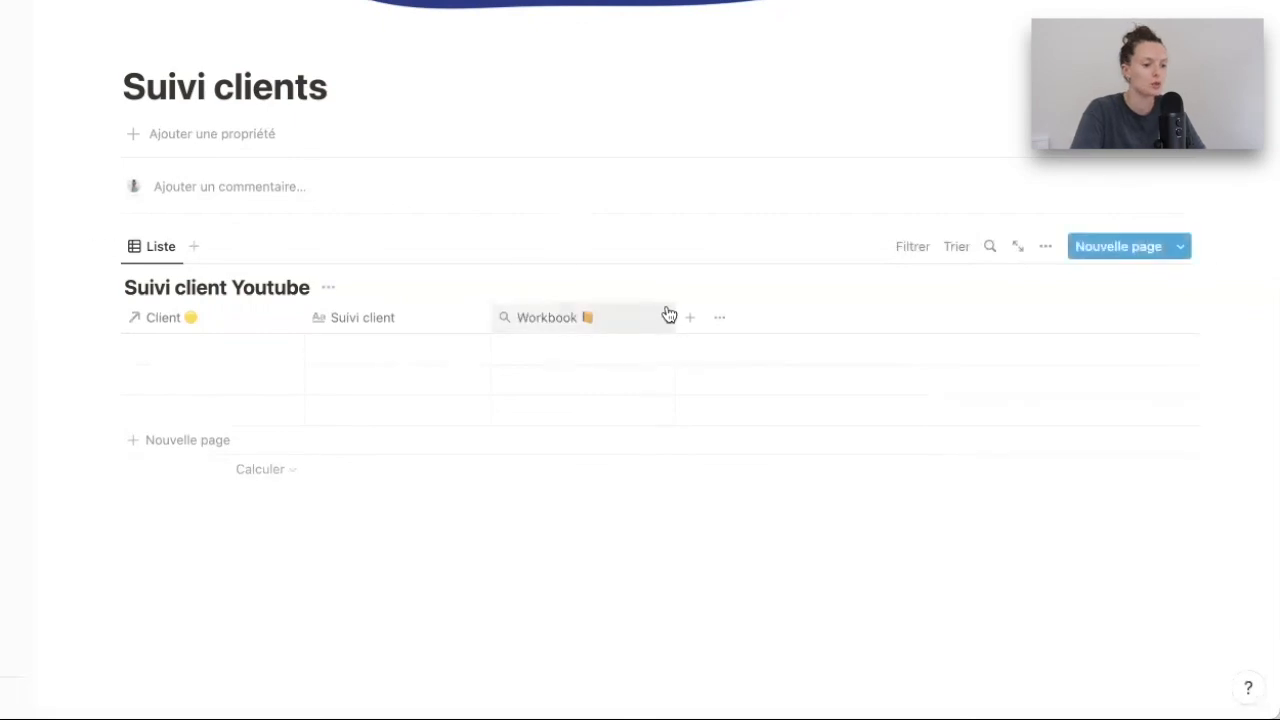
drag(674, 315, 652, 315)
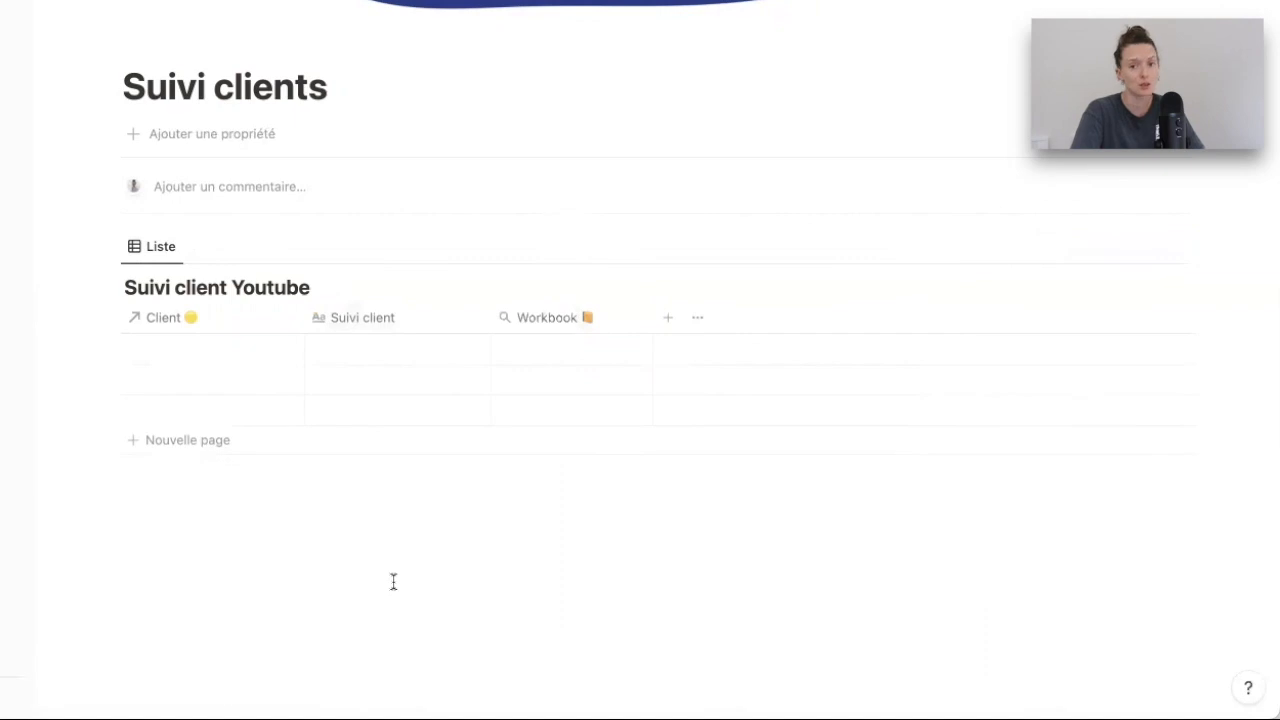
Step: Create a new template for the "Suivi client Youtube" database titled "Nouveau suivi"
click(1178, 247)
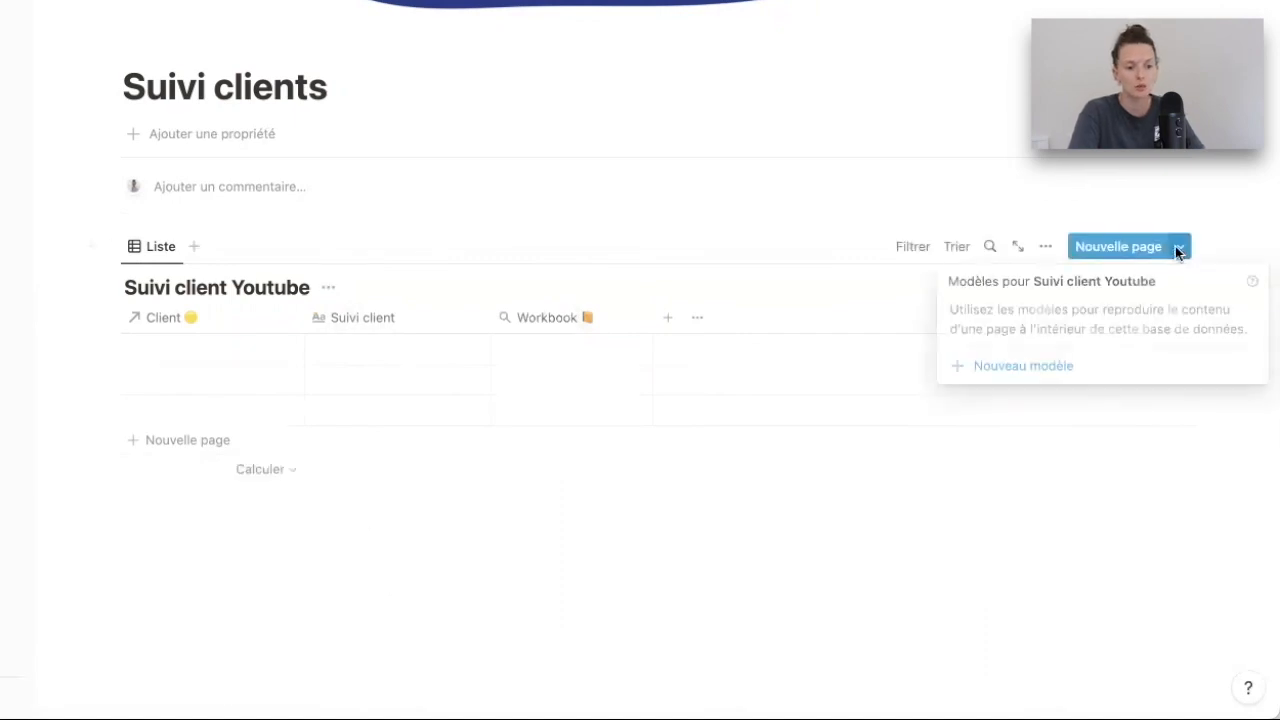
click(1035, 368)
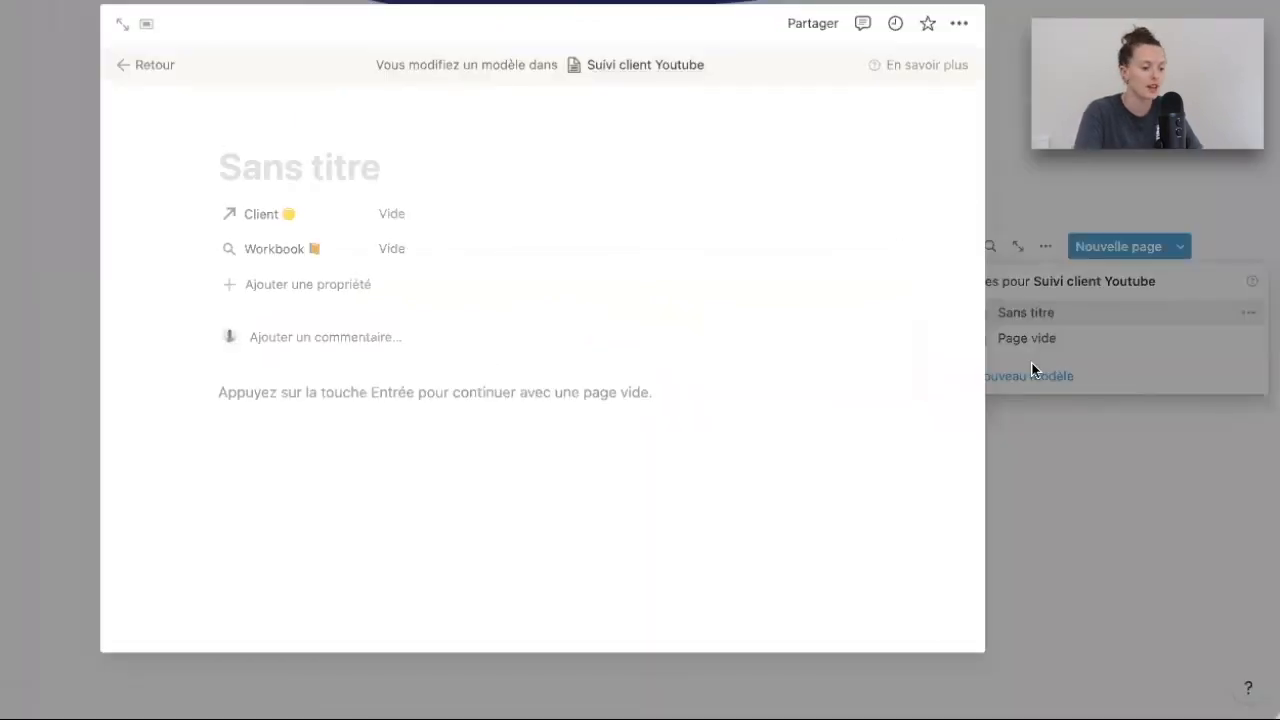
text(N)
text(suivi)
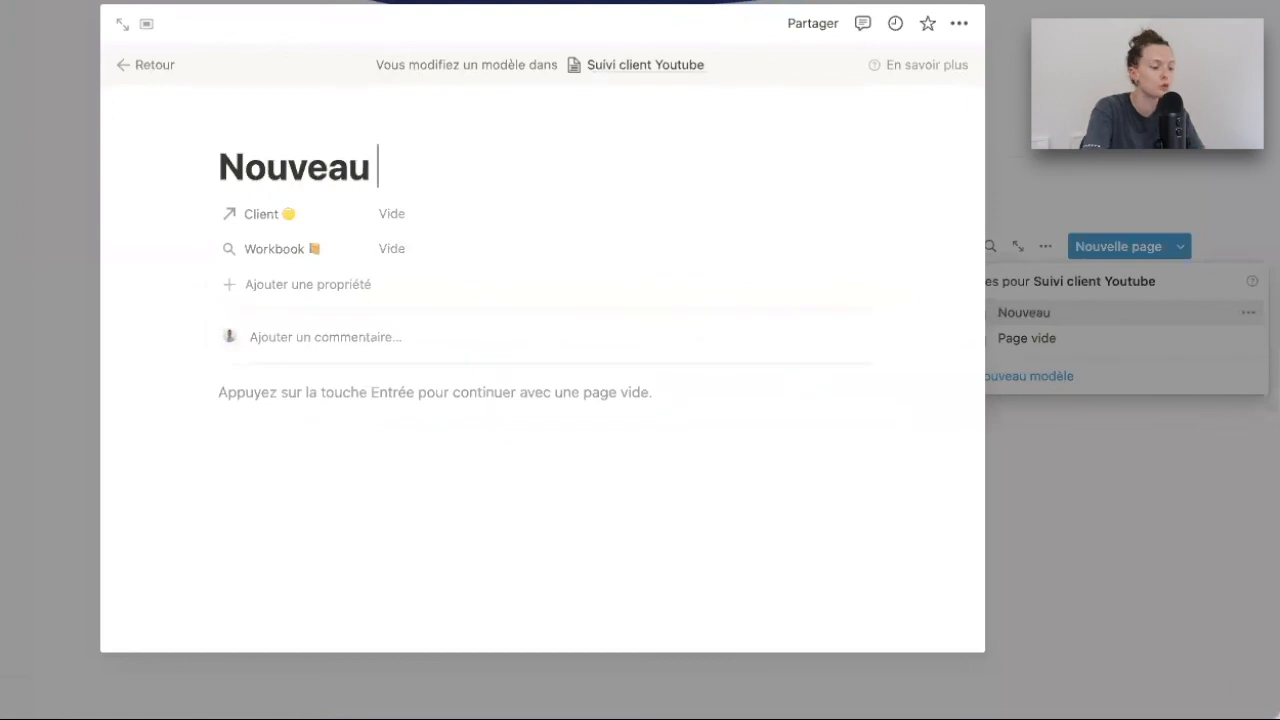
Step: Paste the "WELCOME" heading and the "Nouveau coaching" template button into the template body
click(366, 400)
text(WELCOME  Nouveau coaching)
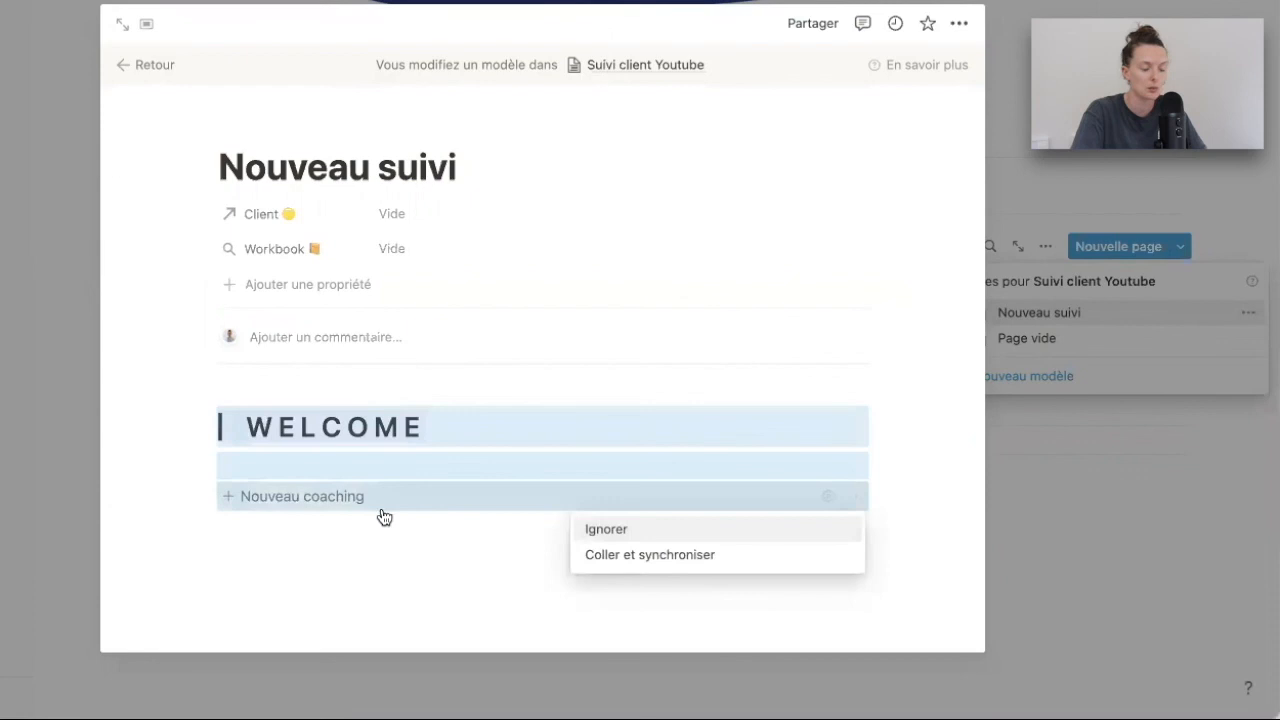
Step: Insert a second template button below the existing one in the template body and name it "Nouveau coaching"
click(371, 586)
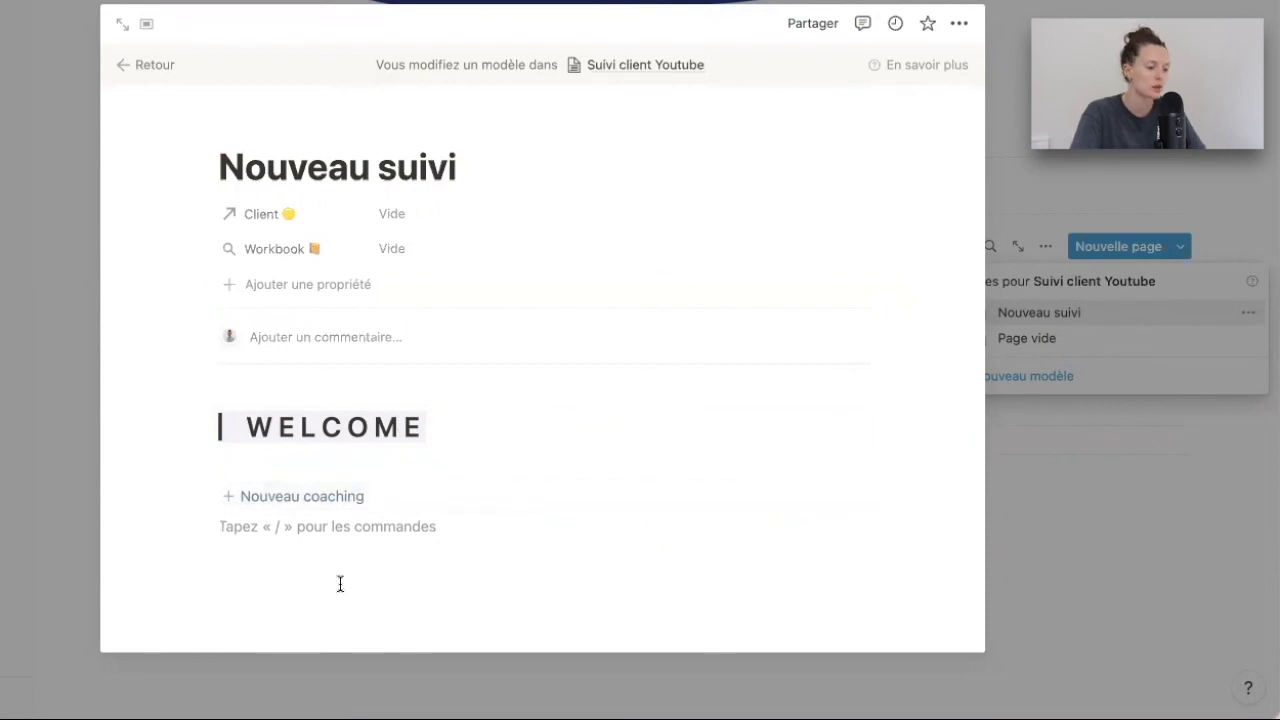
text(/)
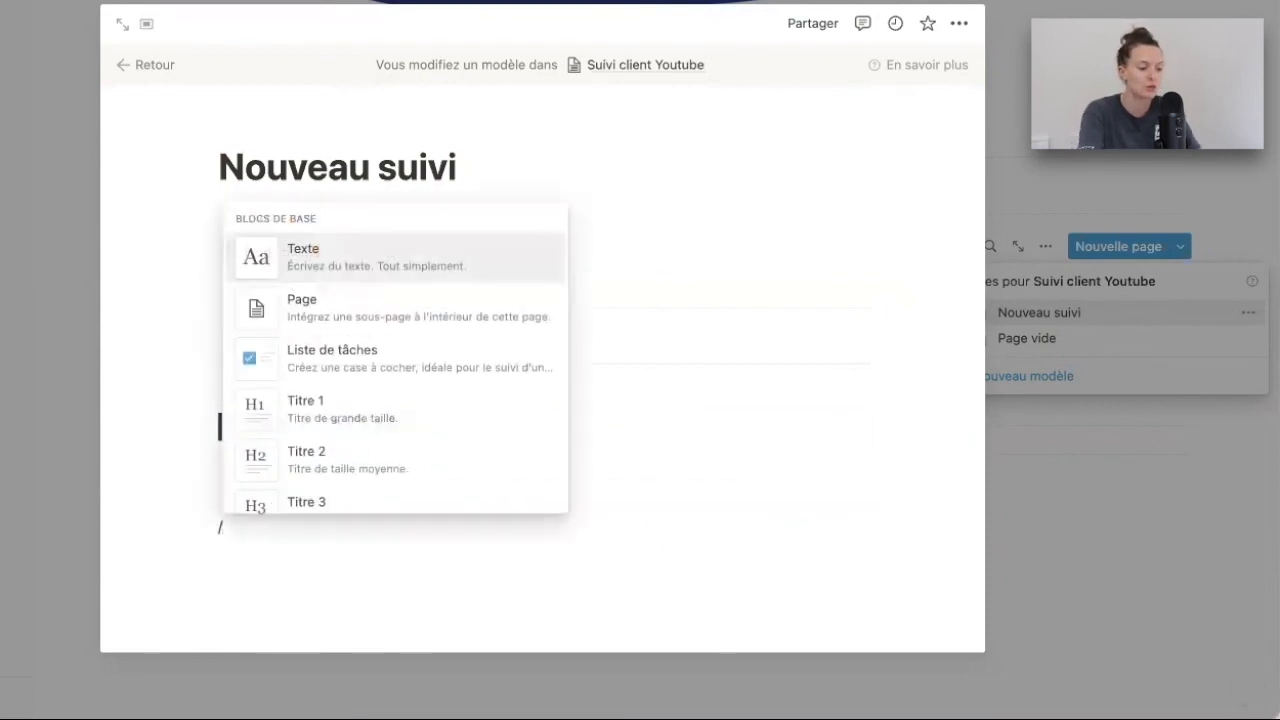
text(templ)
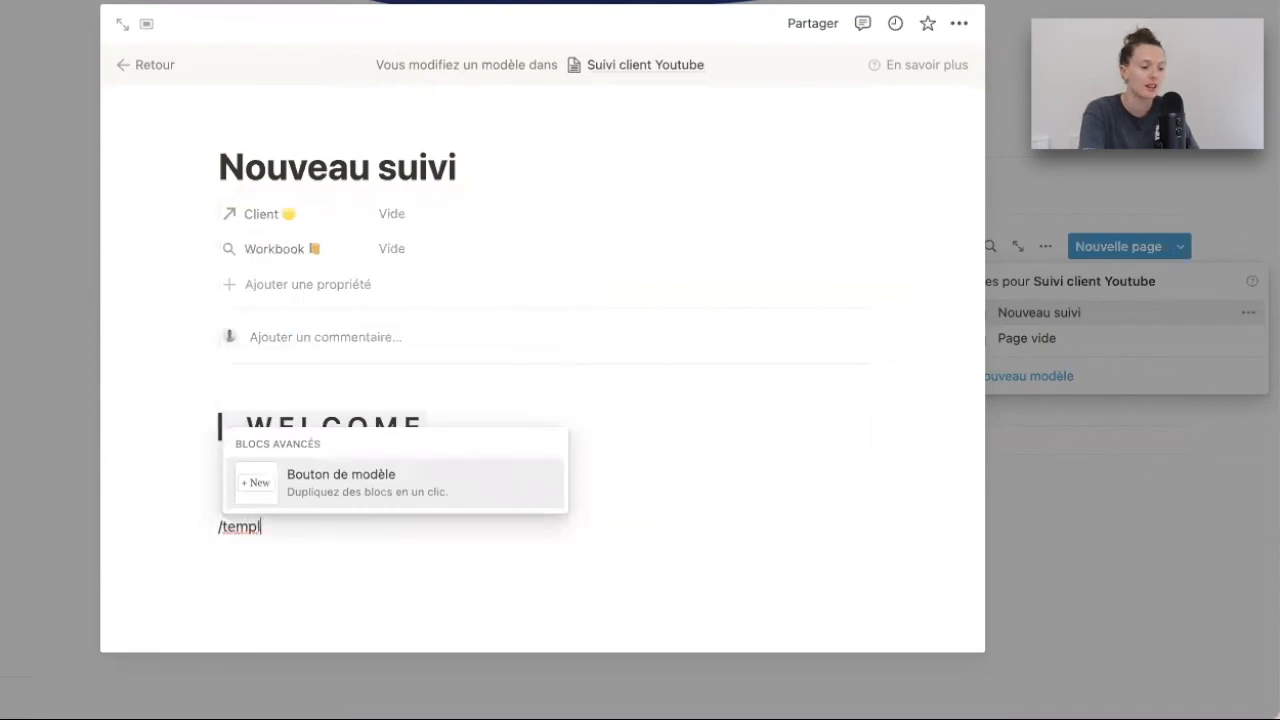
key(Return)
scroll(409, 549, down, 3)
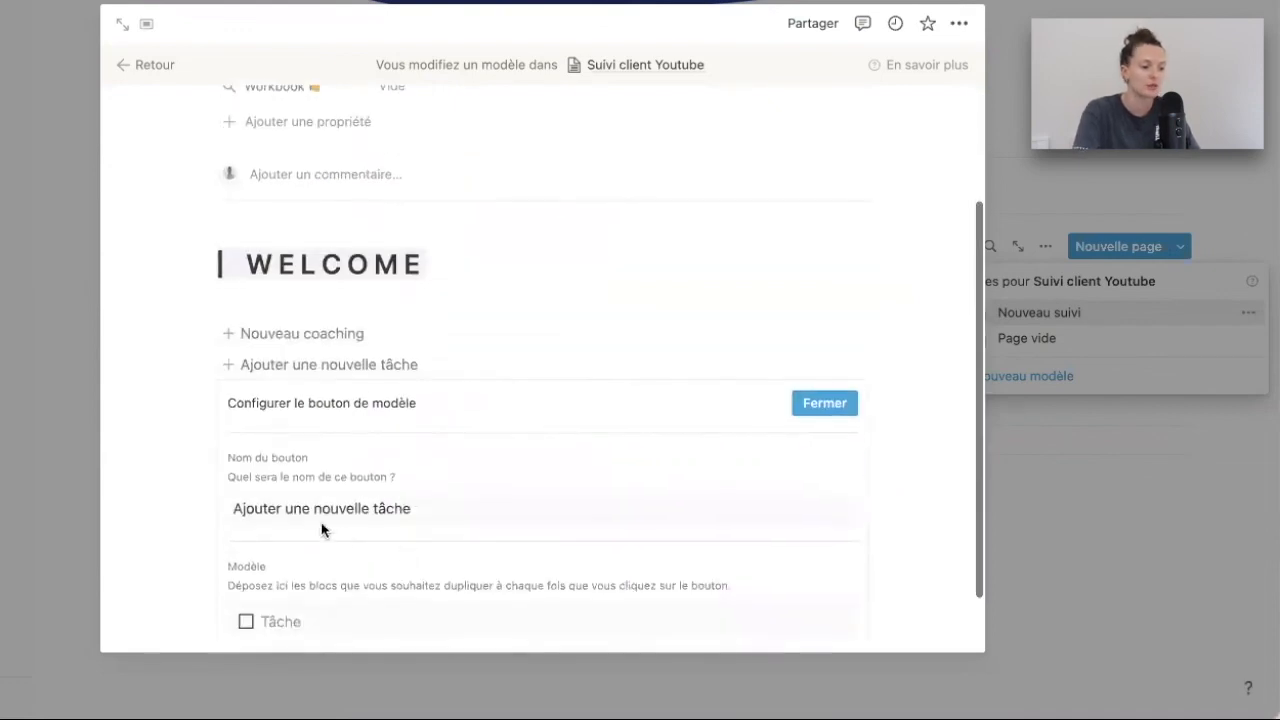
drag(444, 510, 218, 509)
text(N)
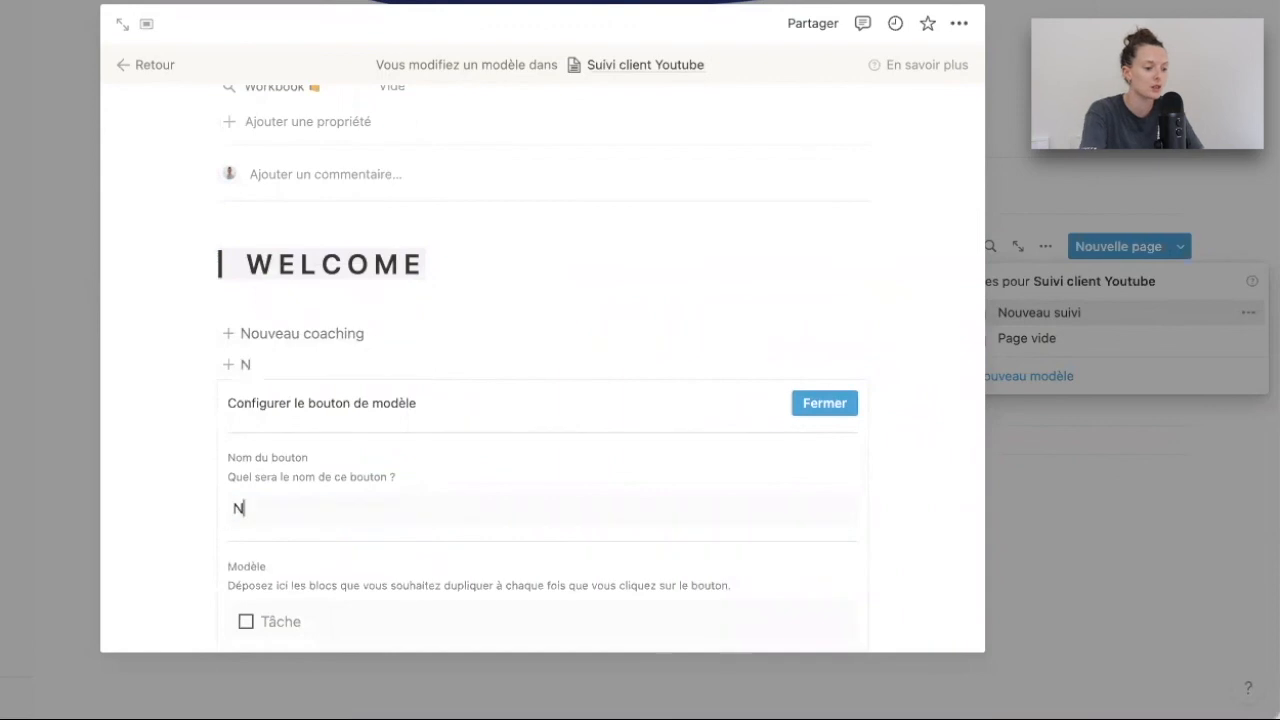
text(ouveau coaching)
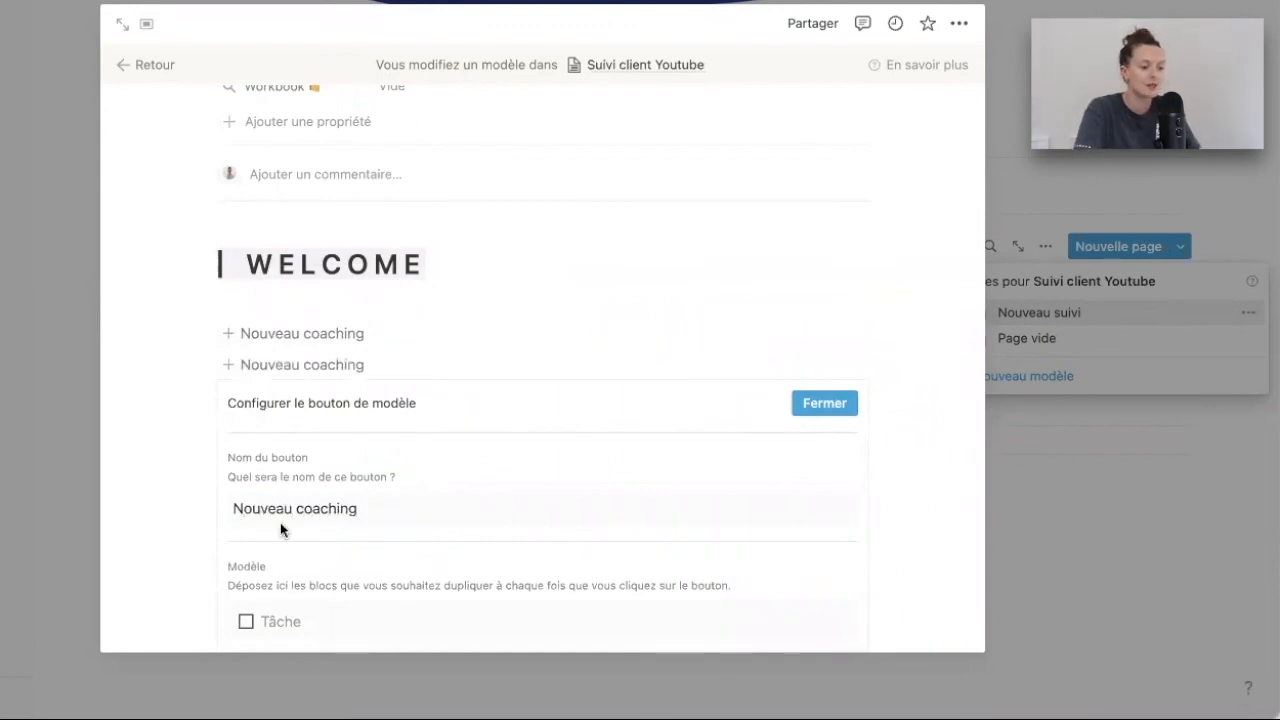
Step: Replace the default task in the new button's template content with an empty toggle list
scroll(281, 530, down, 1)
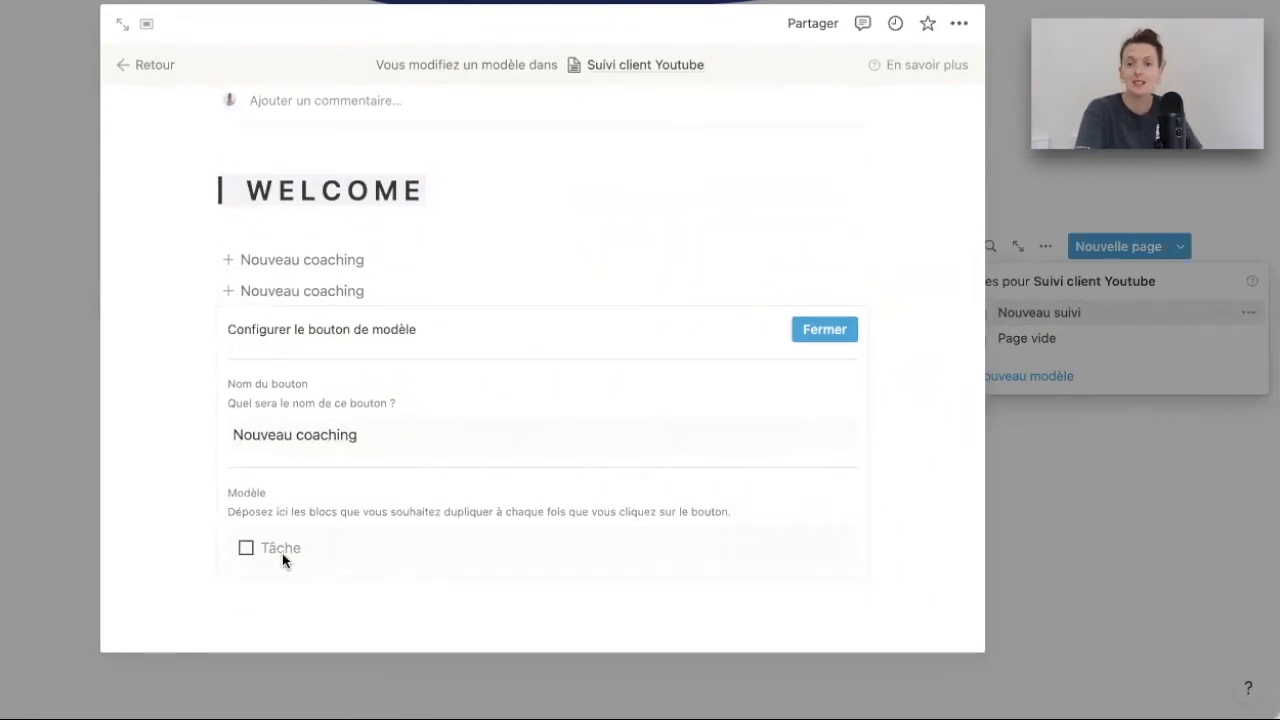
key(BackSpace)
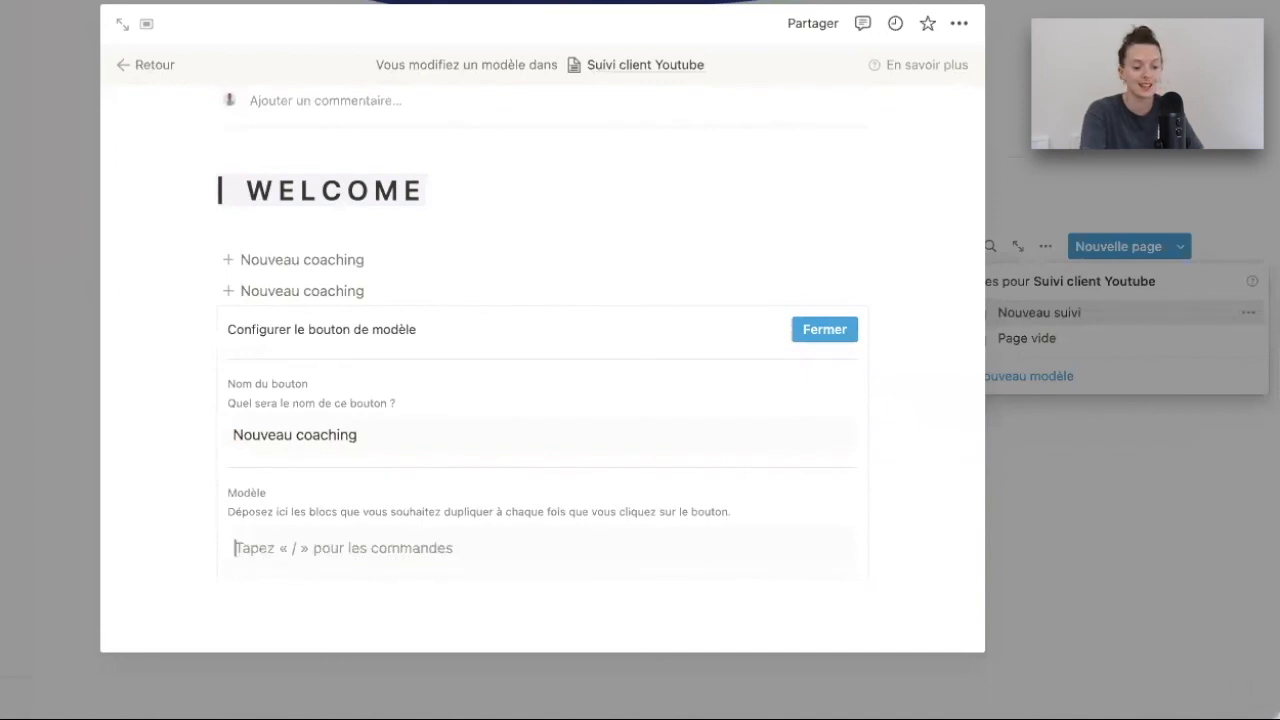
text(/tog)
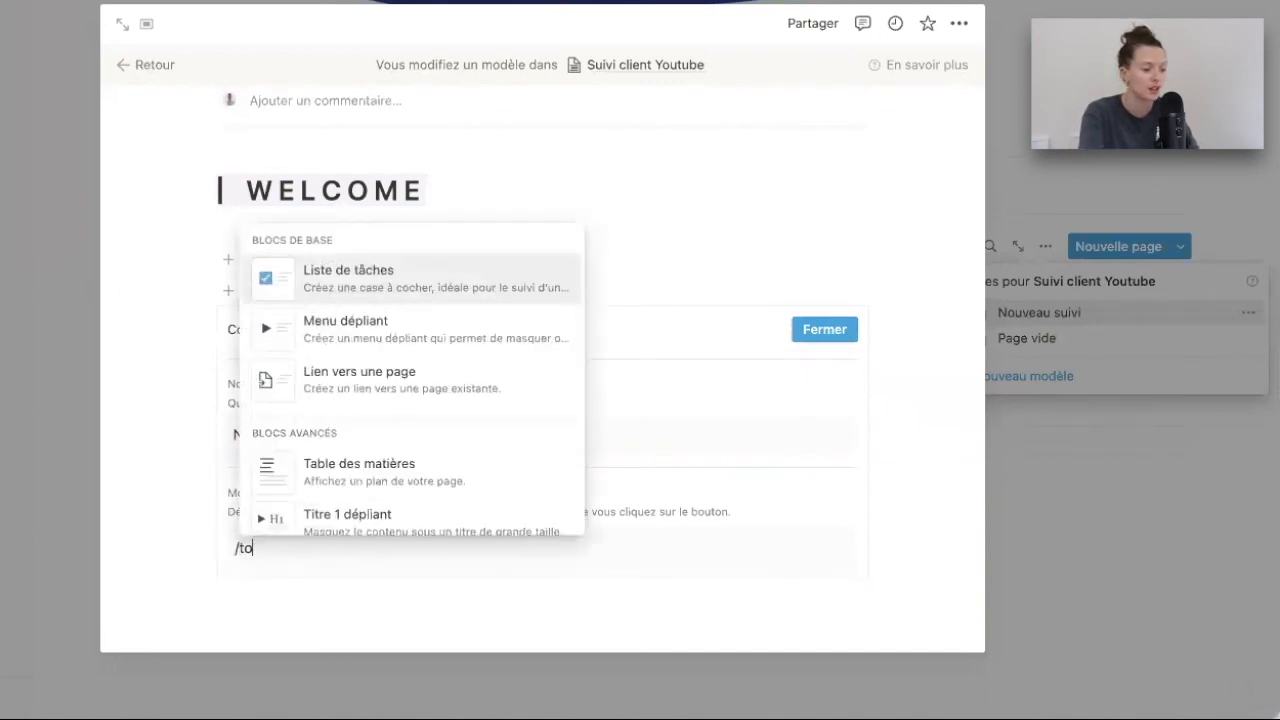
key(Return)
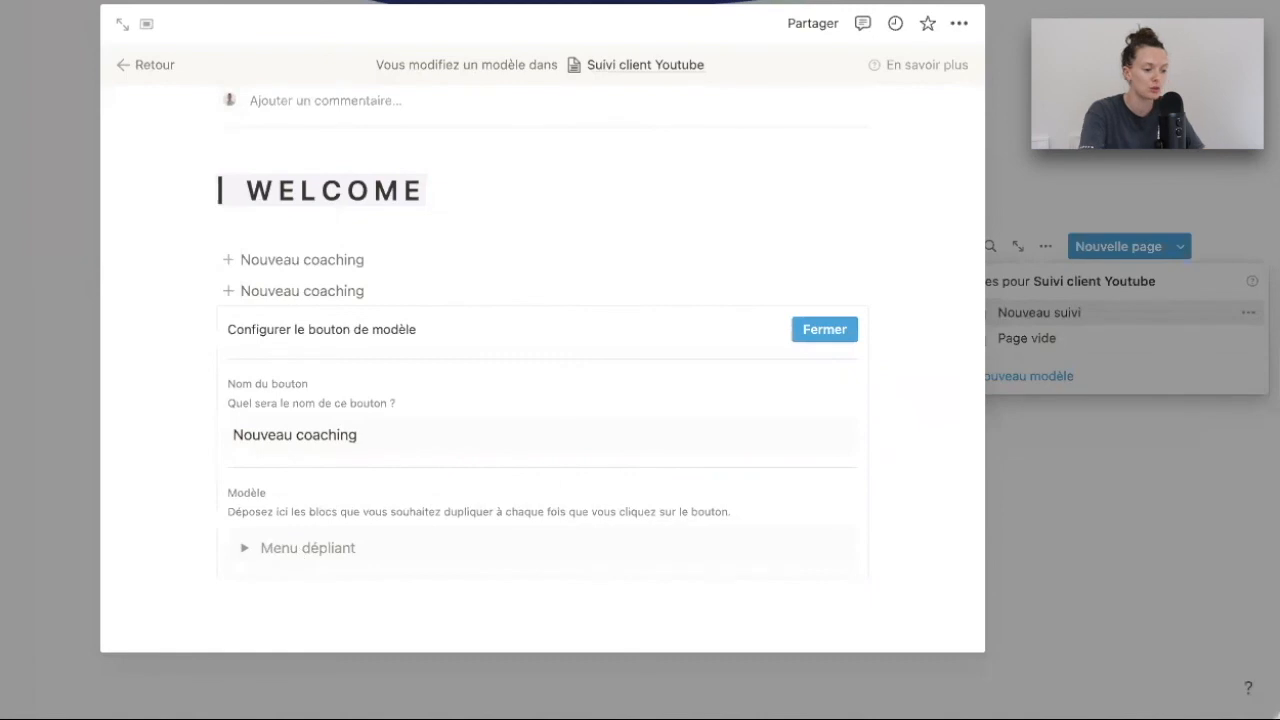
Step: Remove the toggle and delete the duplicate "Nouveau coaching" button from the template body
key(BackSpace)
key(BackSpace)
drag(166, 285, 237, 304)
key(BackSpace)
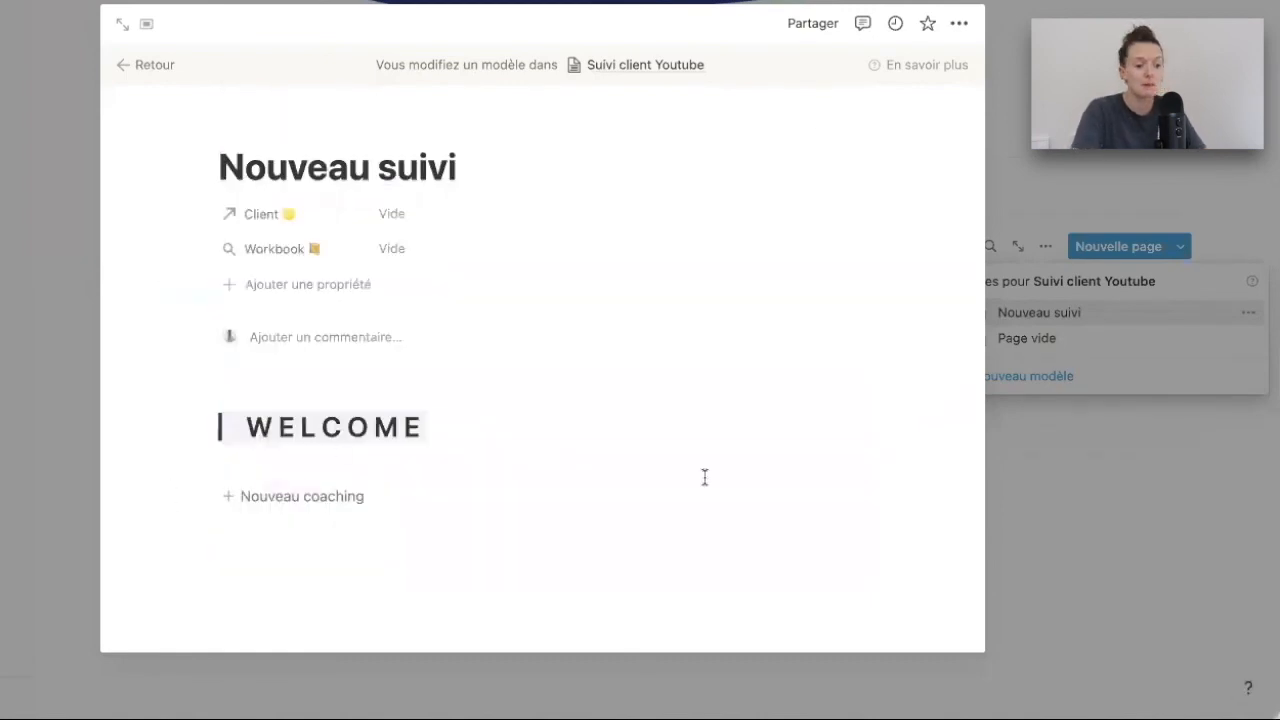
Step: Examine the "Nouveau coaching" button's configuration and the contents of its coaching toggle, and close the template
click(829, 497)
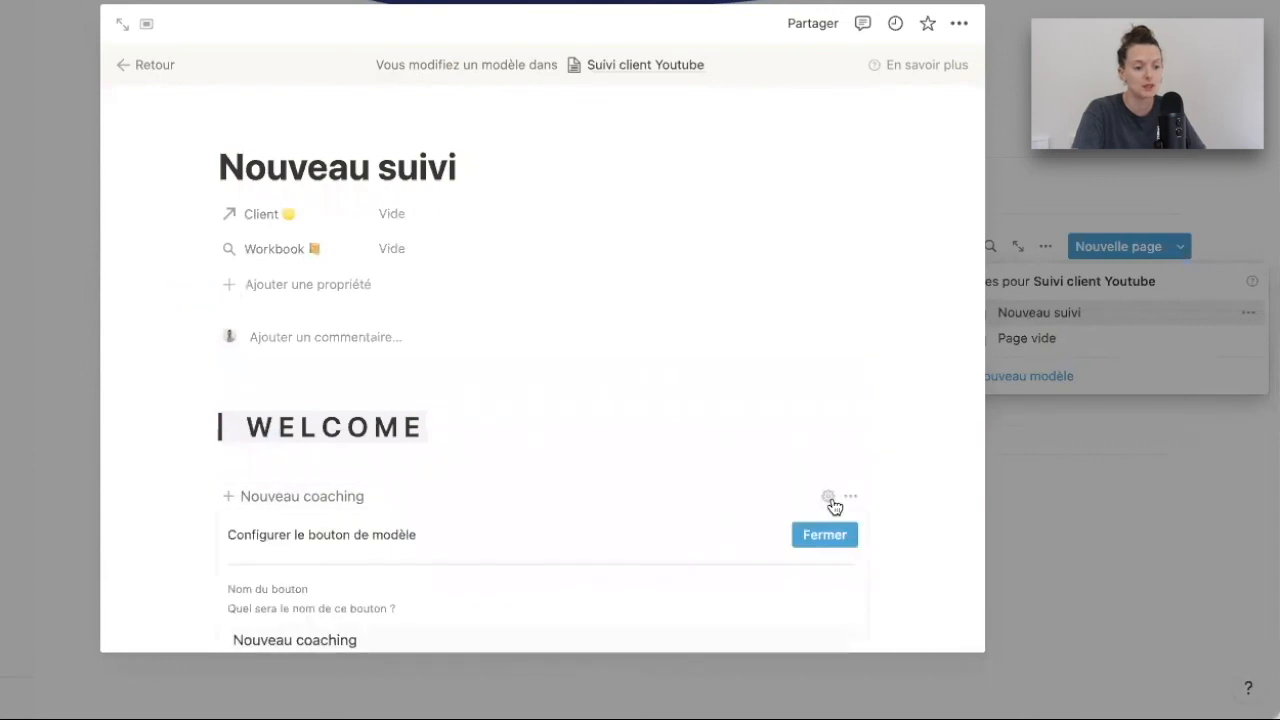
scroll(708, 516, down, 3)
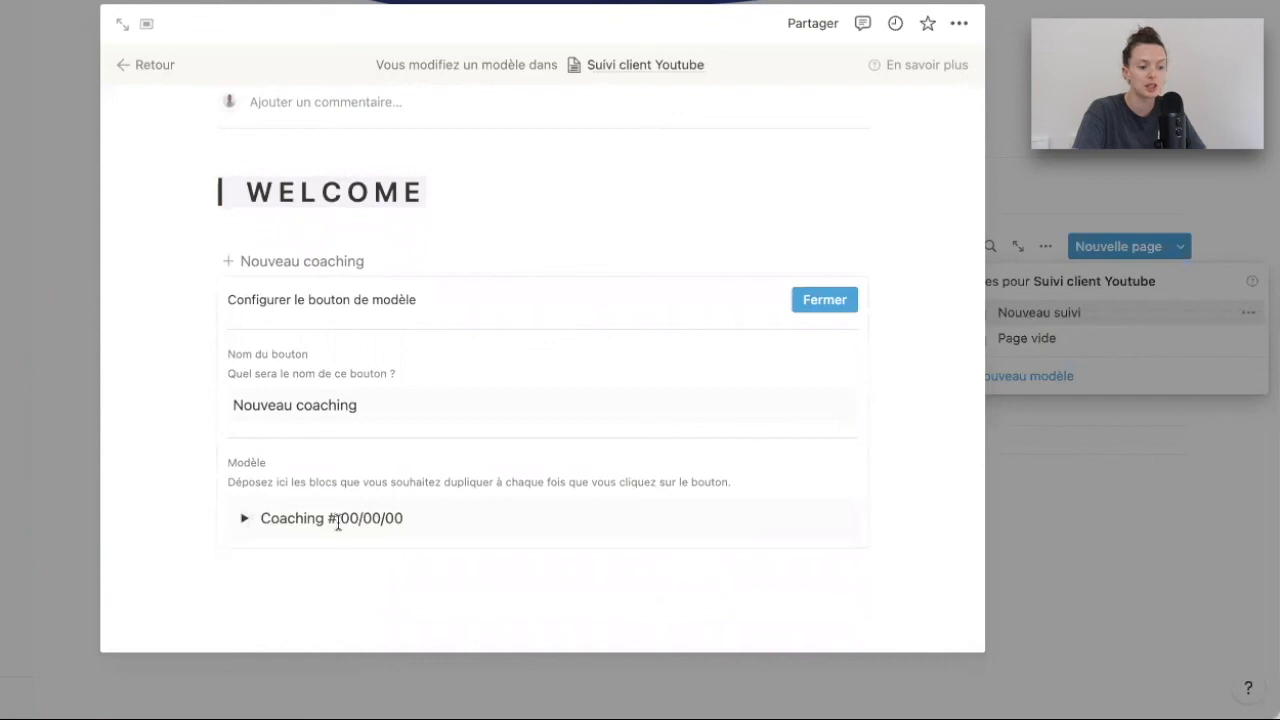
click(244, 518)
scroll(300, 510, down, 1)
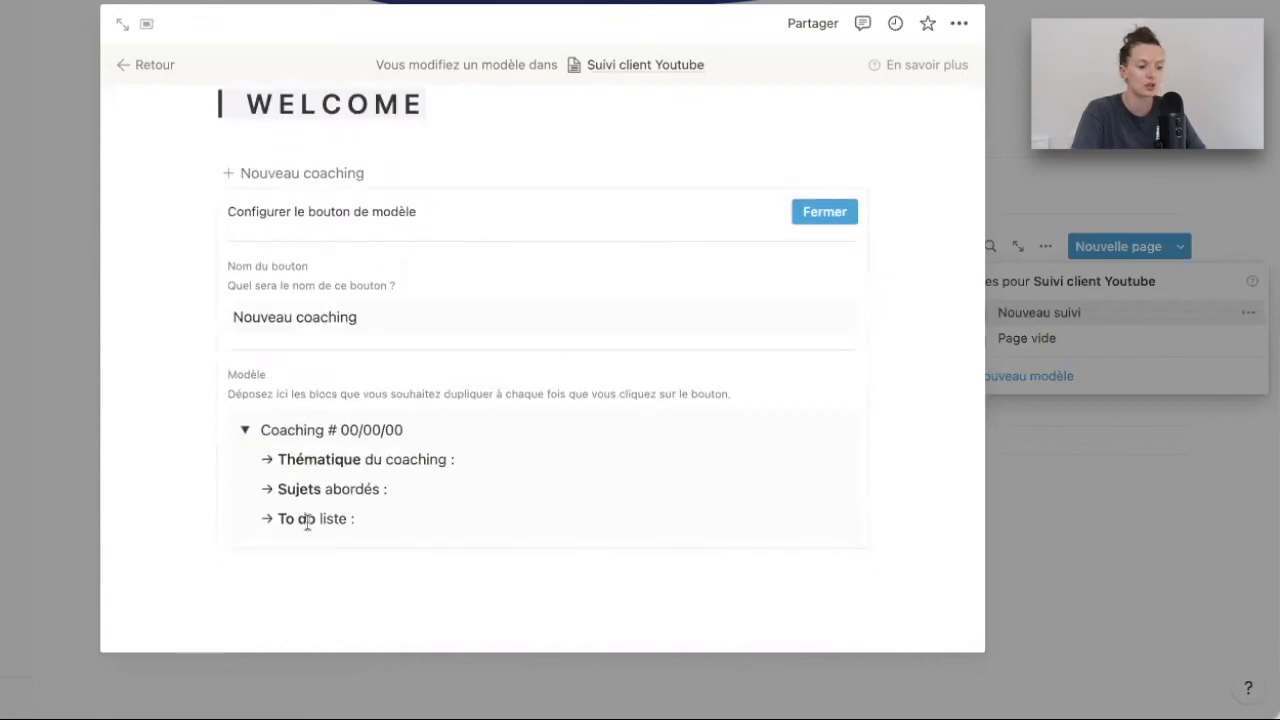
click(244, 431)
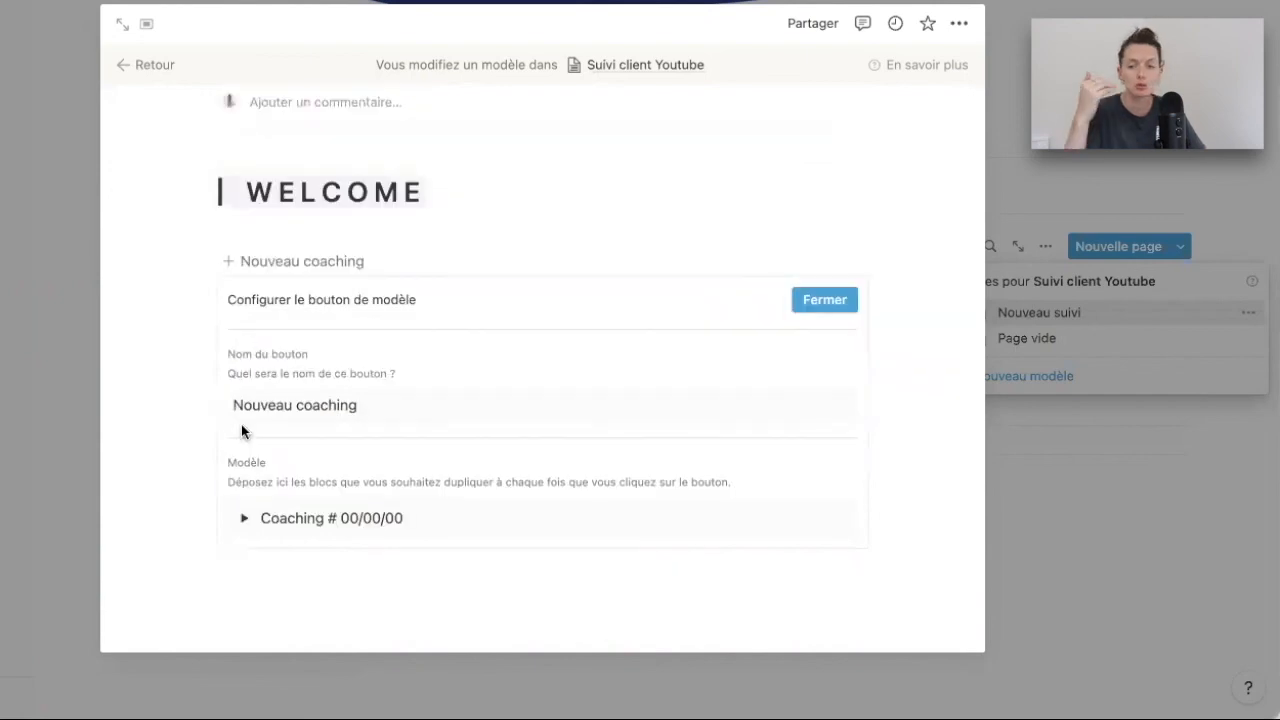
click(825, 300)
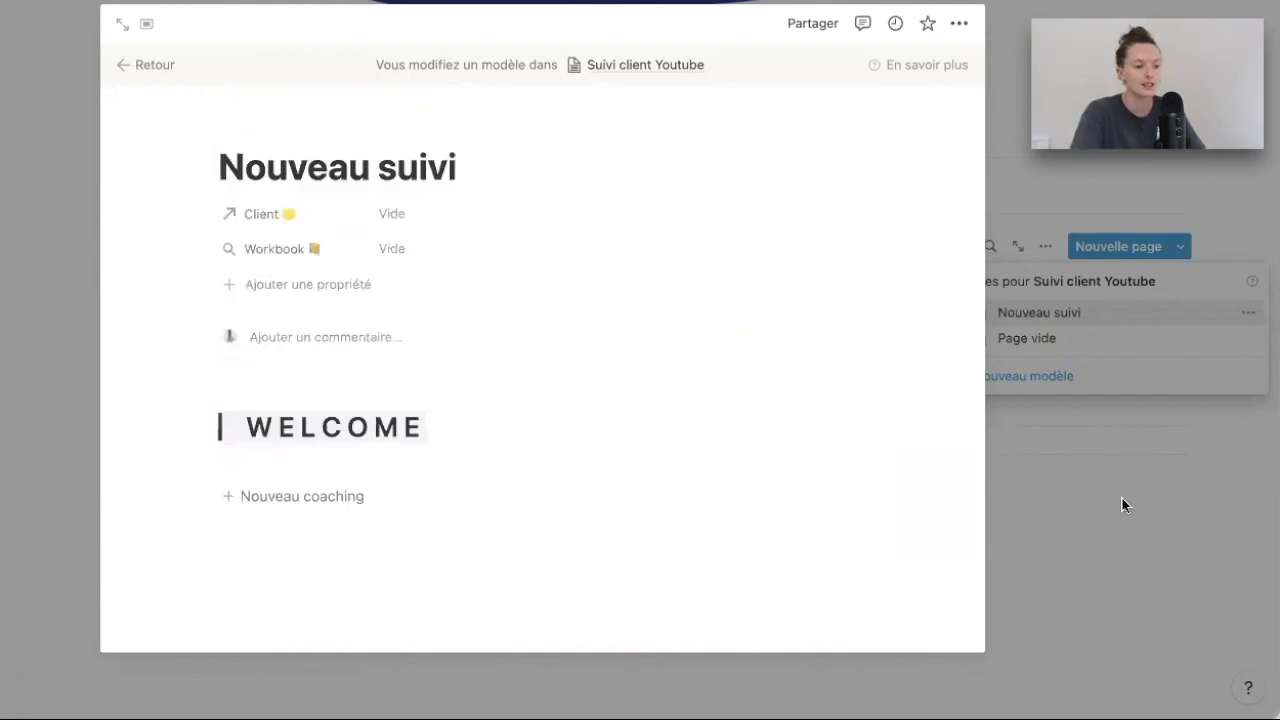
click(1071, 546)
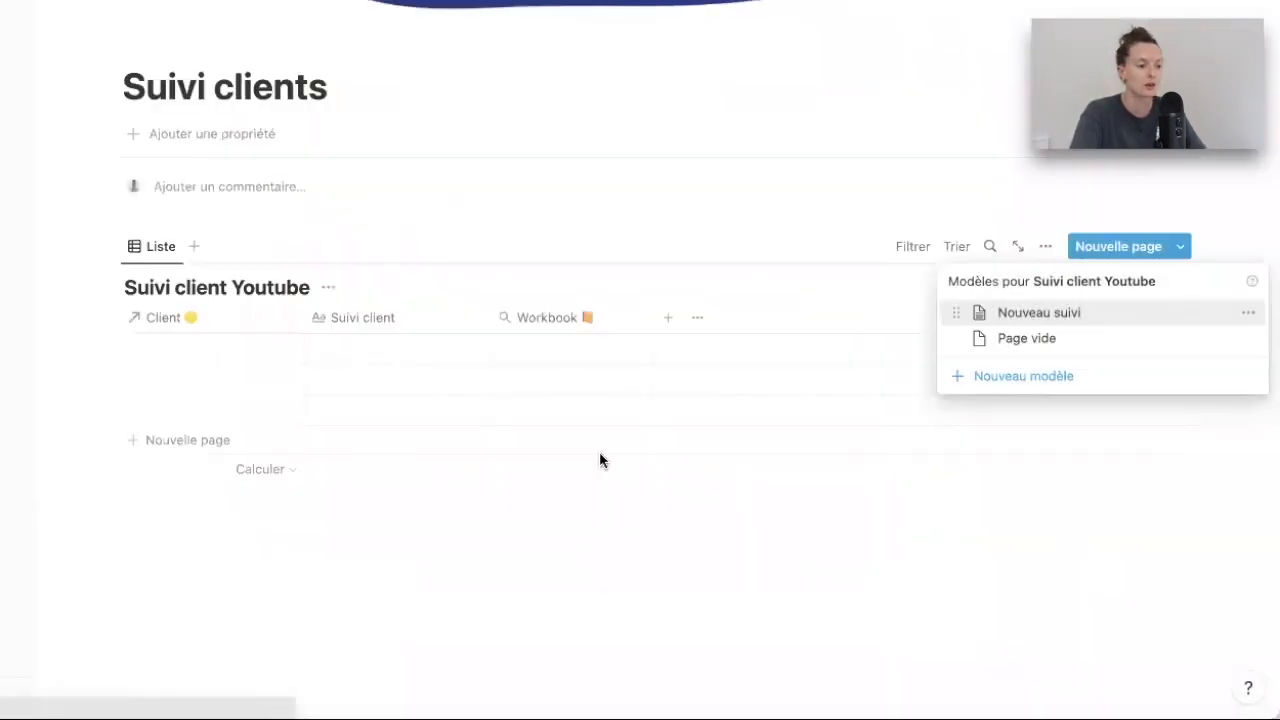
Step: Link the first listed contact in the Client relation of the first row of "Suivi client Youtube"
click(222, 358)
click(222, 358)
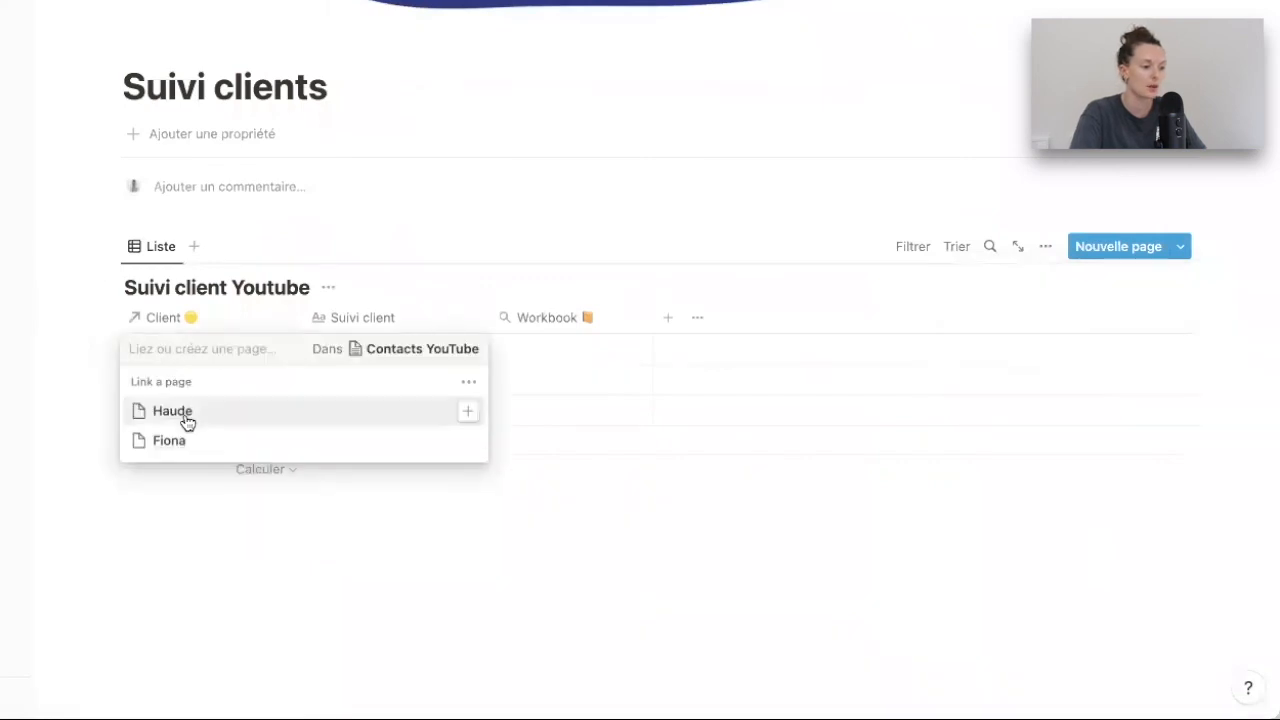
click(180, 416)
click(297, 558)
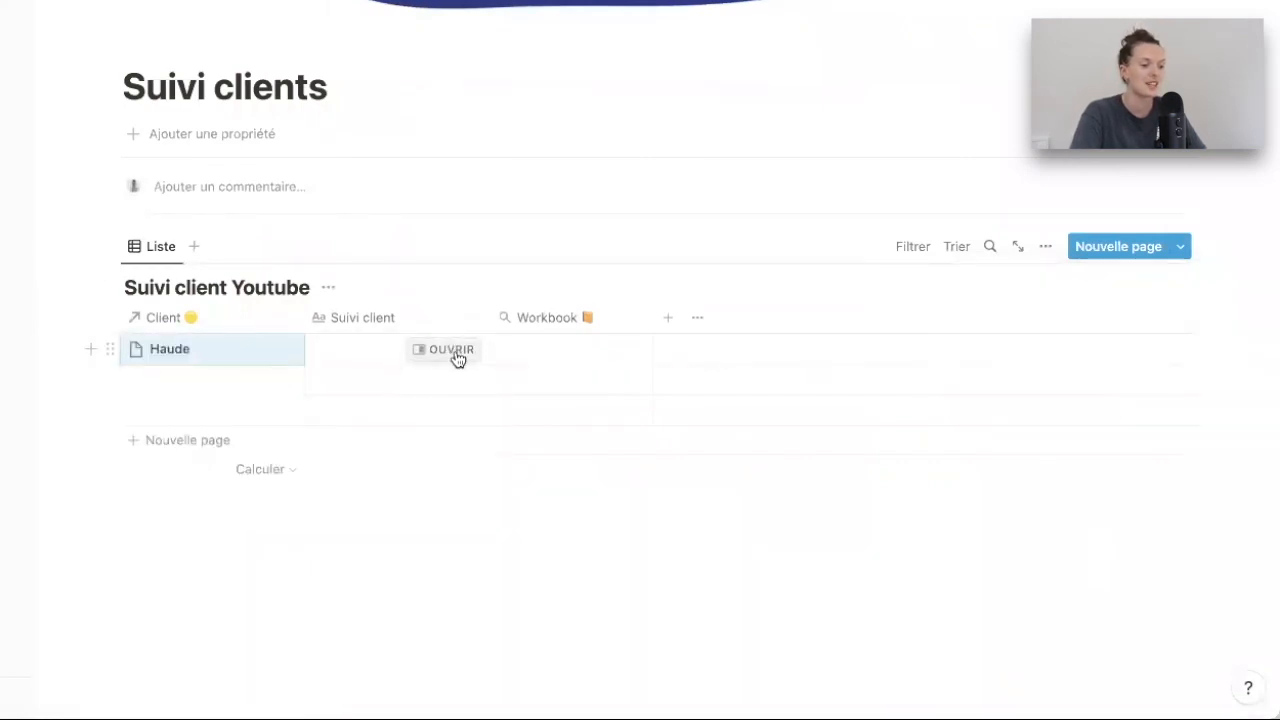
Step: Apply the "Nouveau suivi" template to the first row's page and title it "Suivi" followed by the client's first name
click(455, 352)
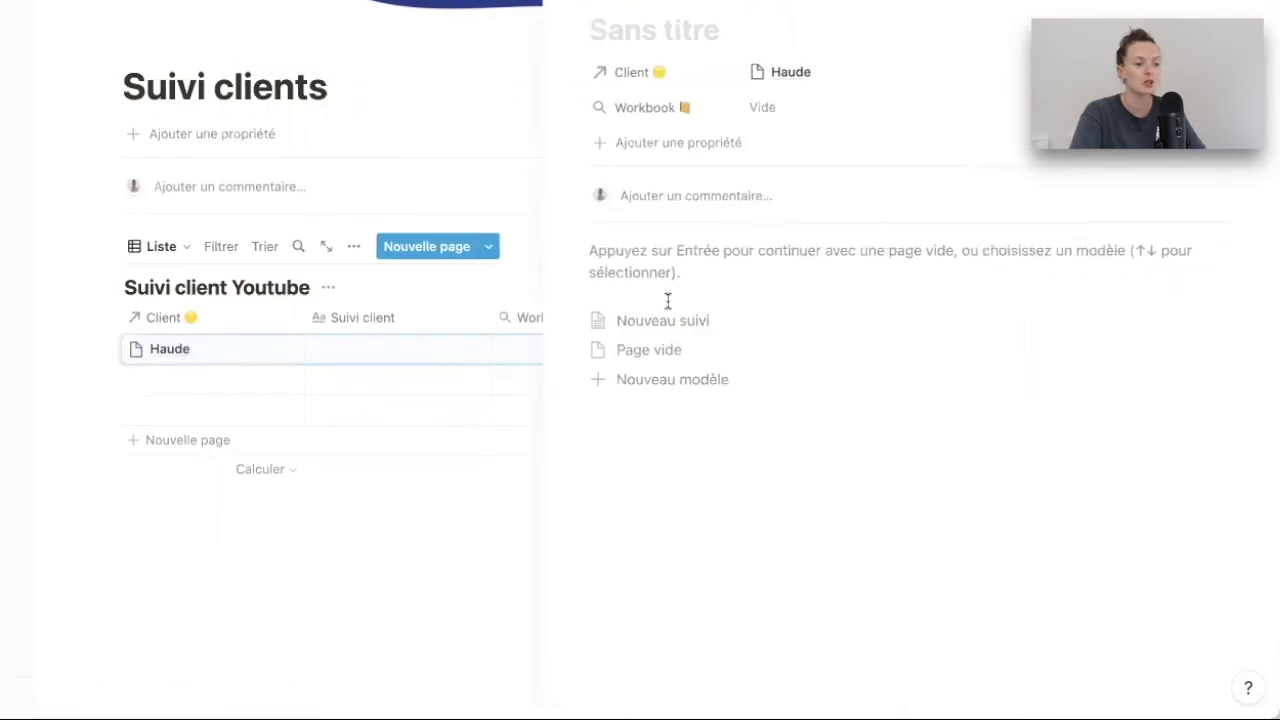
click(678, 333)
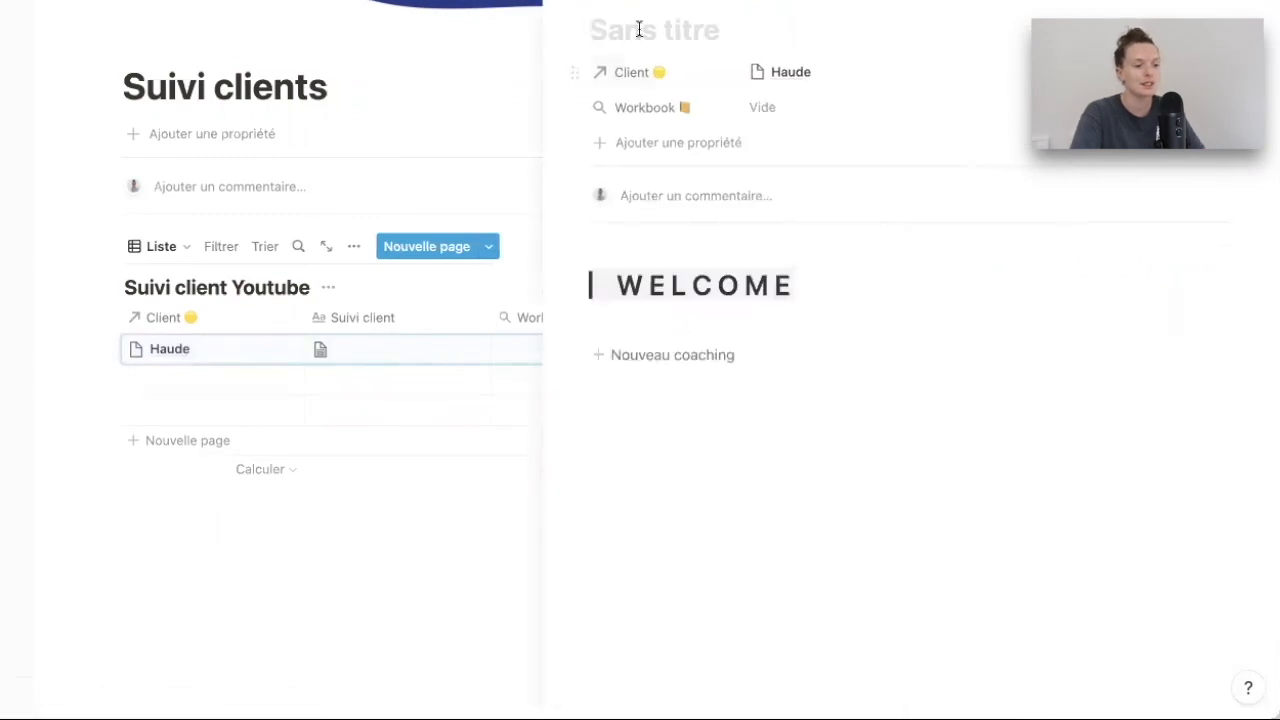
text(Suiv)
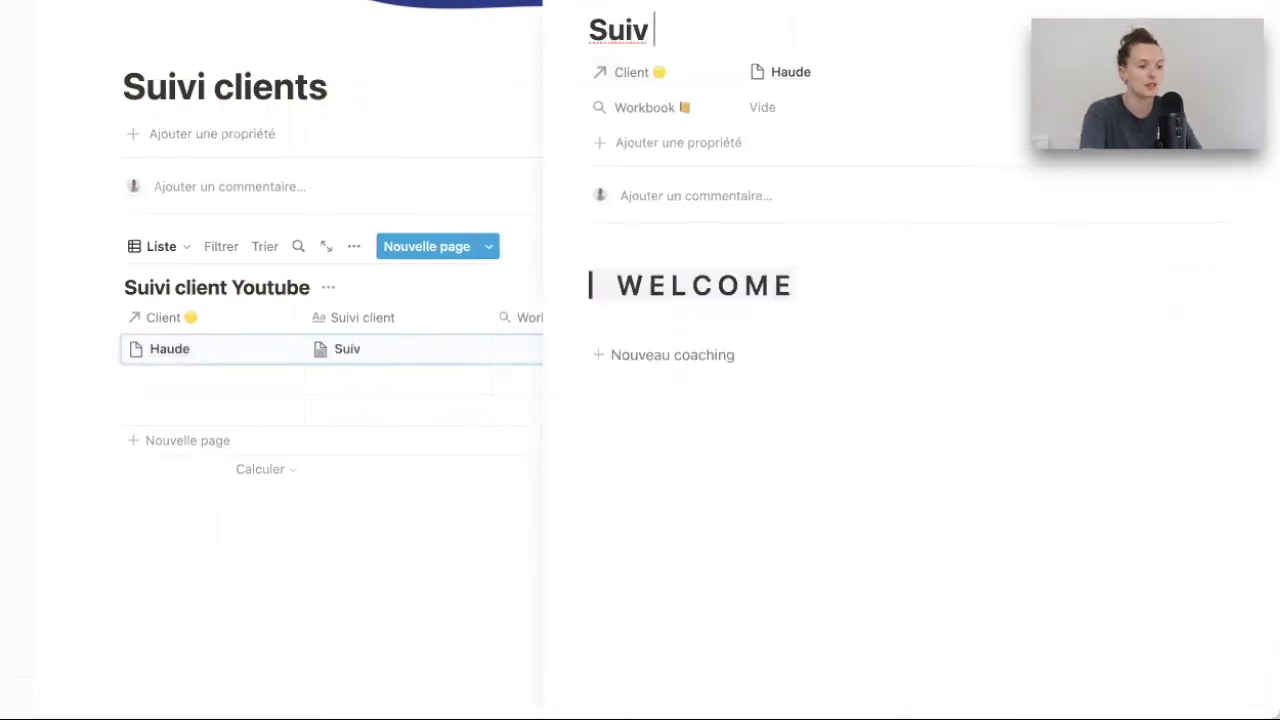
text(i Haude)
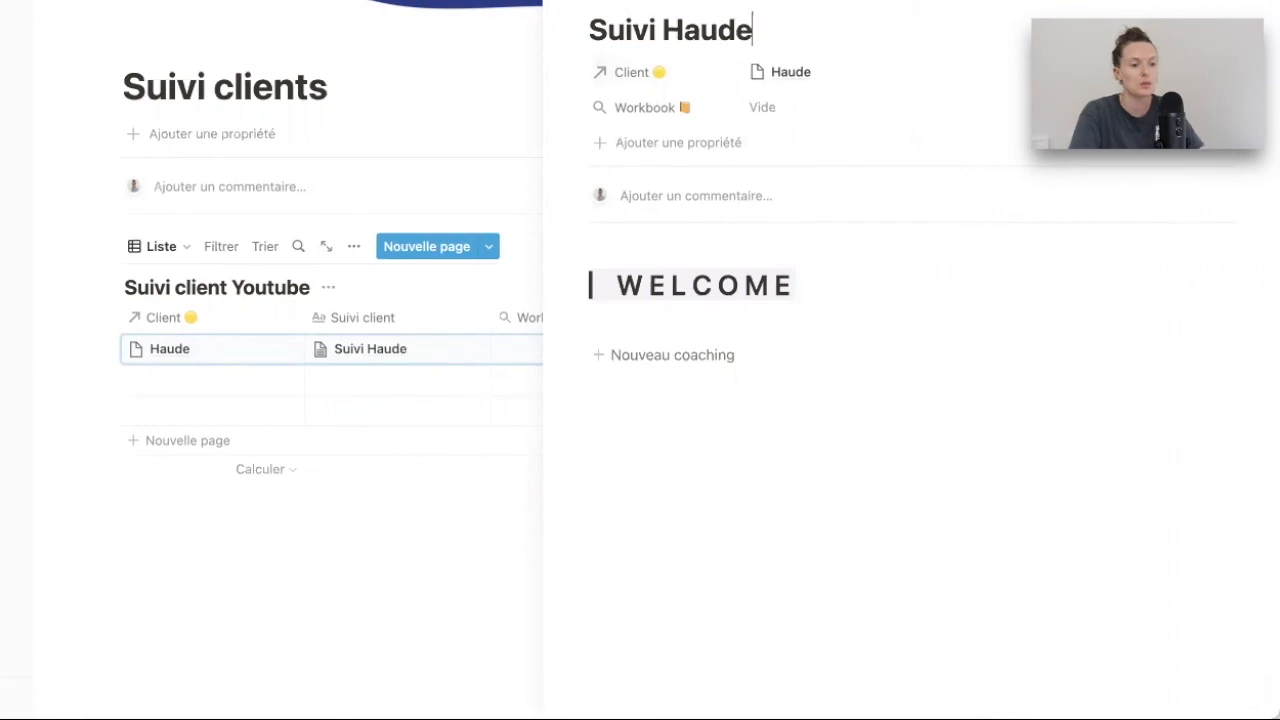
Step: Add a coaching entry to the client's page with the "Nouveau coaching" button, expand it, and close the page
click(671, 357)
click(599, 386)
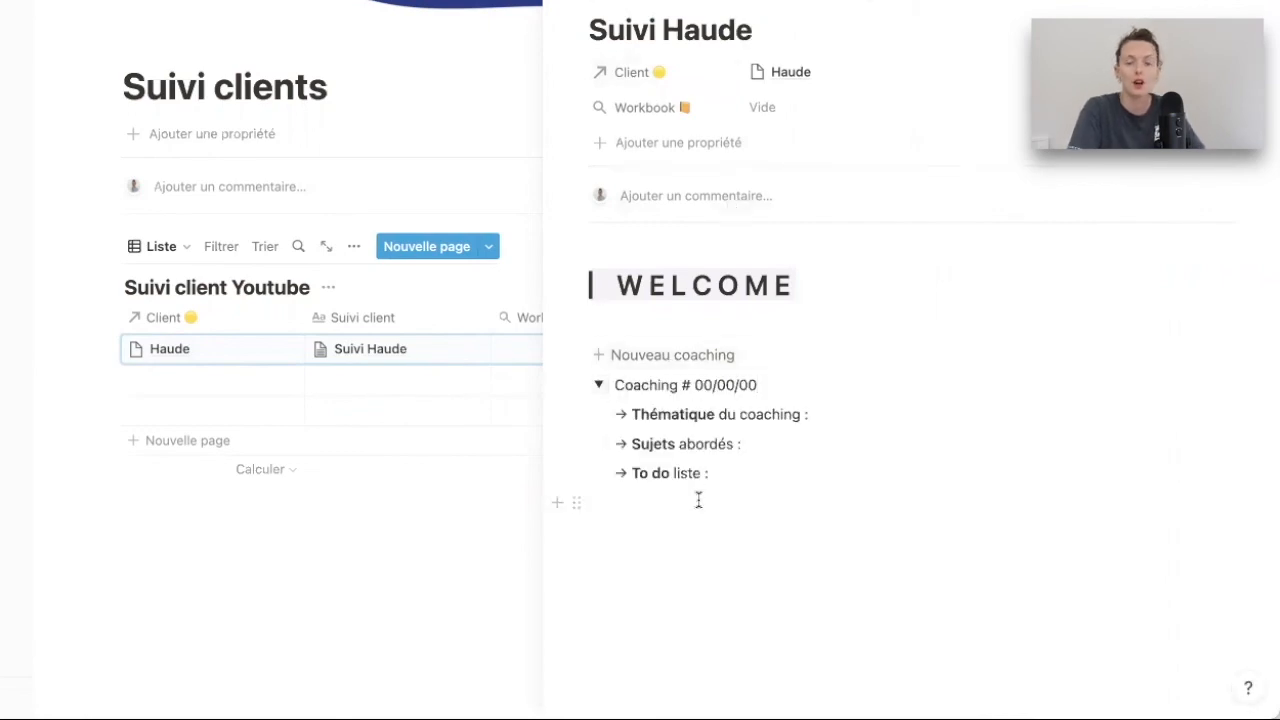
click(286, 546)
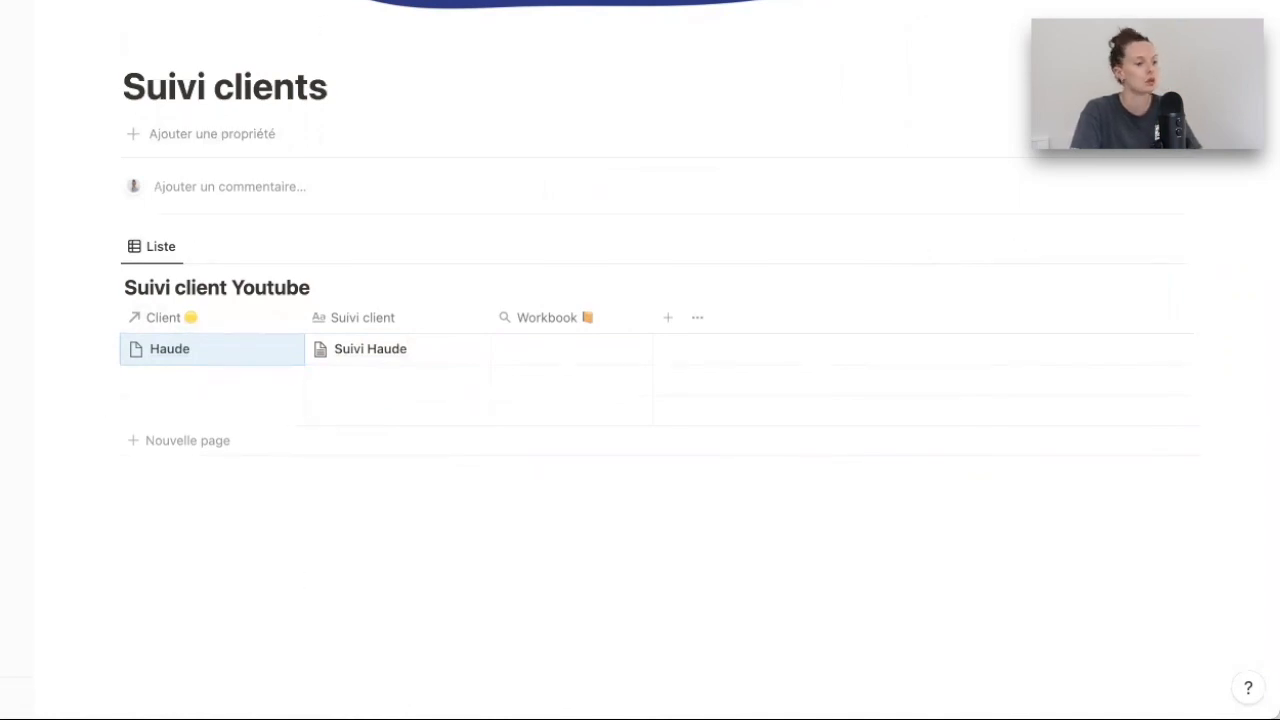
Step: Return to the main CRM page and look over its gallery and prospect table
click(210, 1)
click(240, 63)
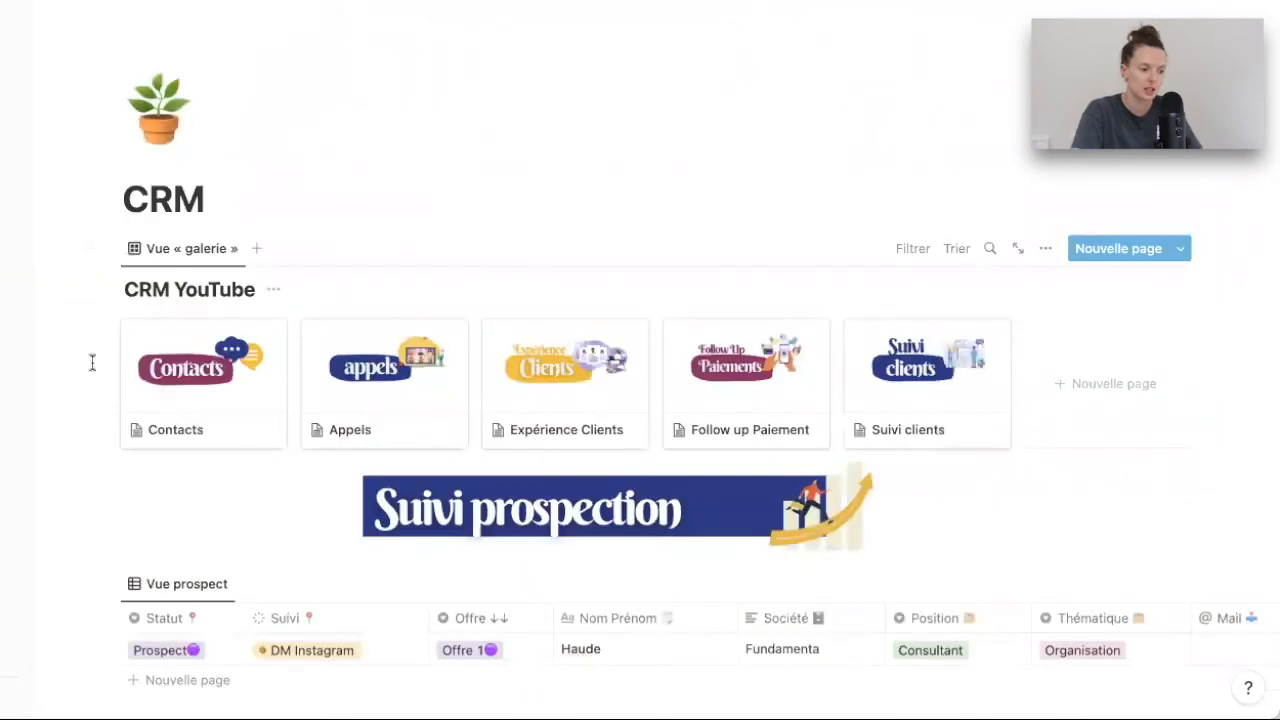
scroll(73, 413, down, 3)
scroll(73, 413, up, 1)
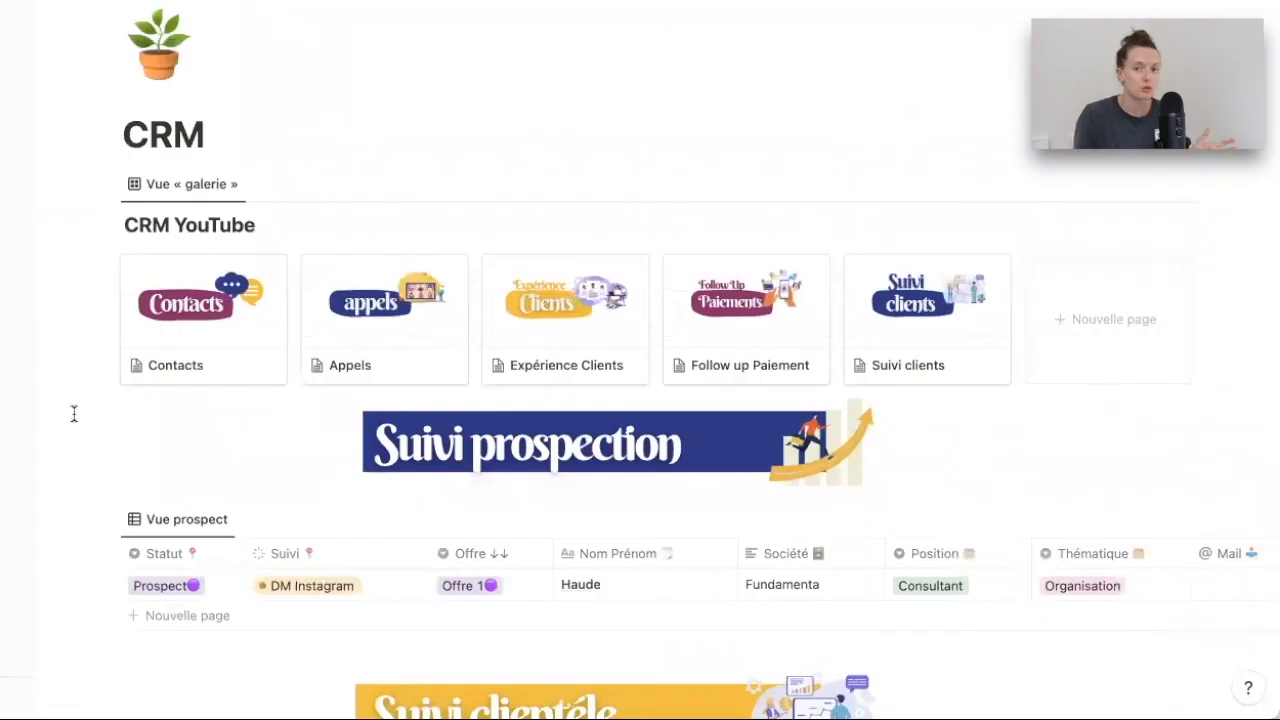